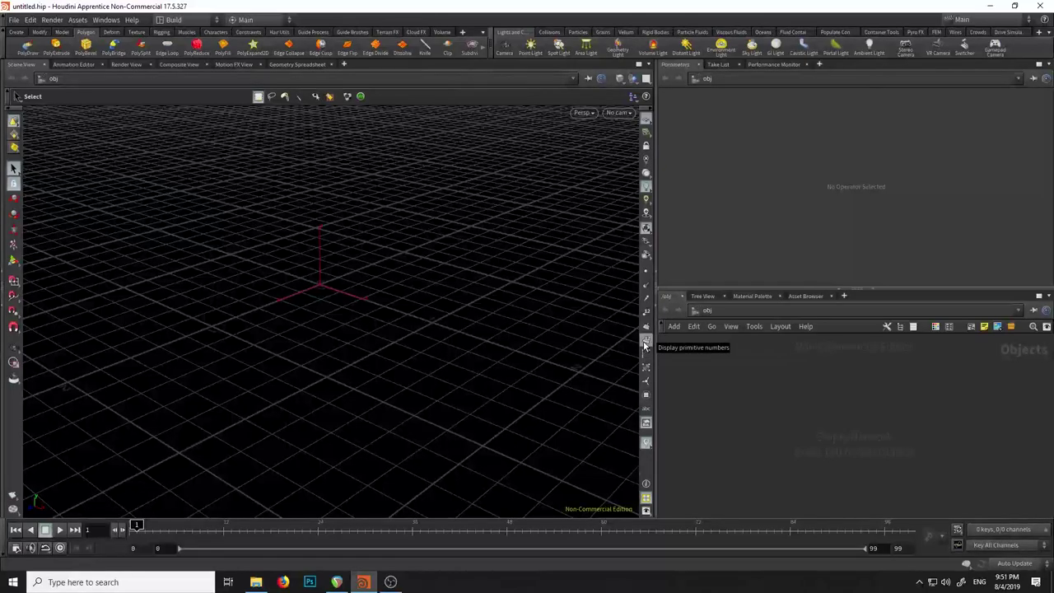
Create a new blank desktop named Desk showing a single Scene View.
click(645, 341)
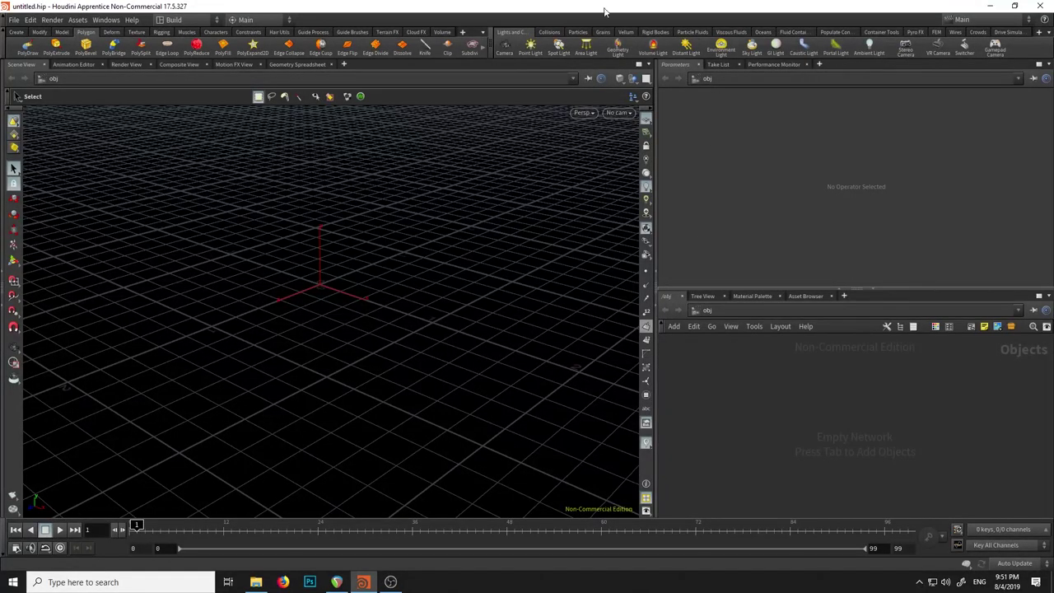
click(166, 21)
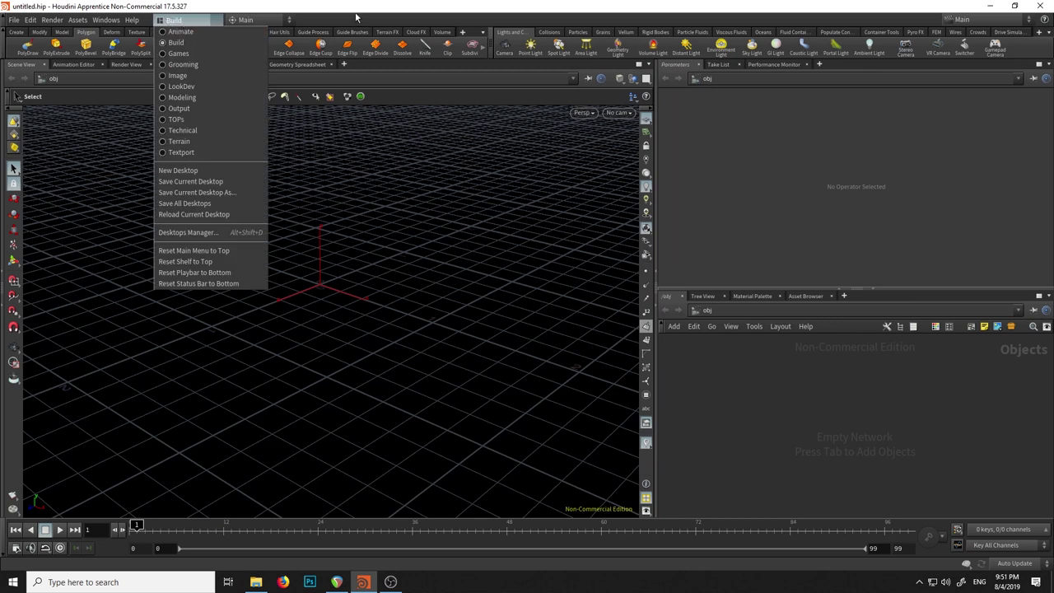
click(204, 171)
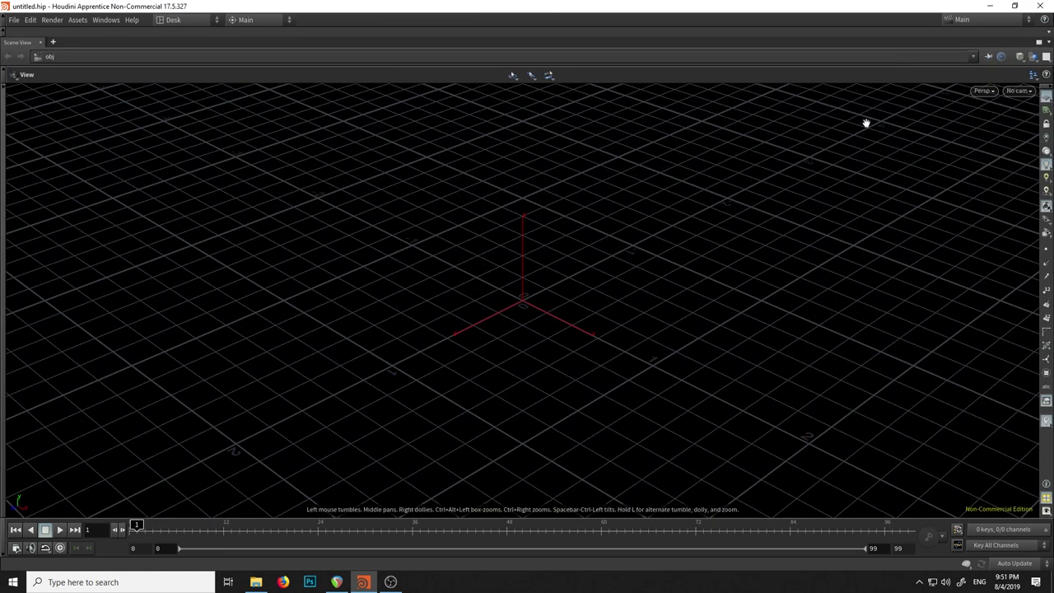
Split the pane left/right, make the right pane a Network View, and widen the Scene View.
click(1048, 43)
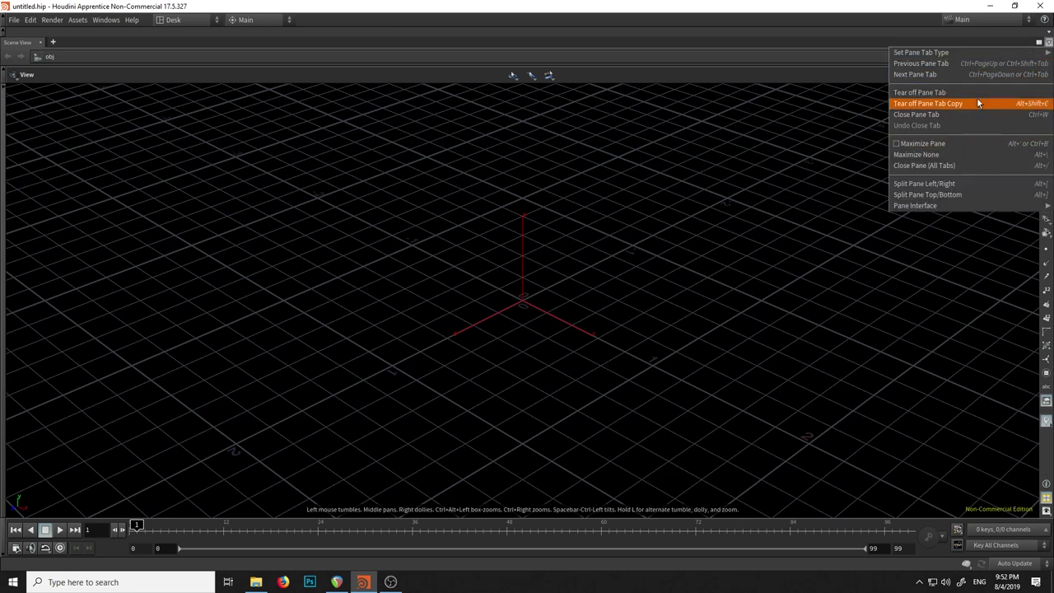
click(976, 187)
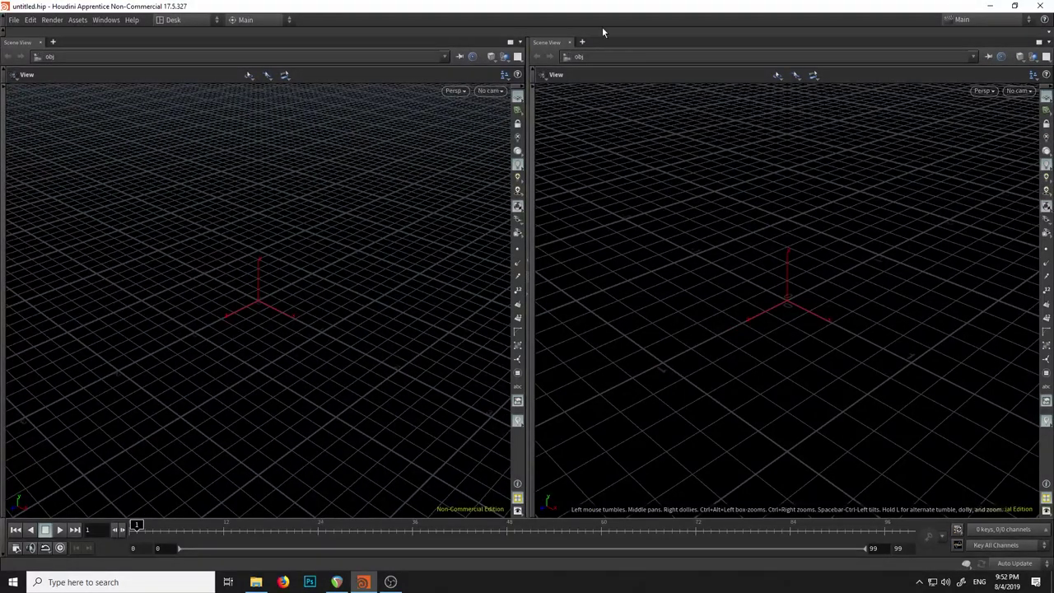
click(550, 44)
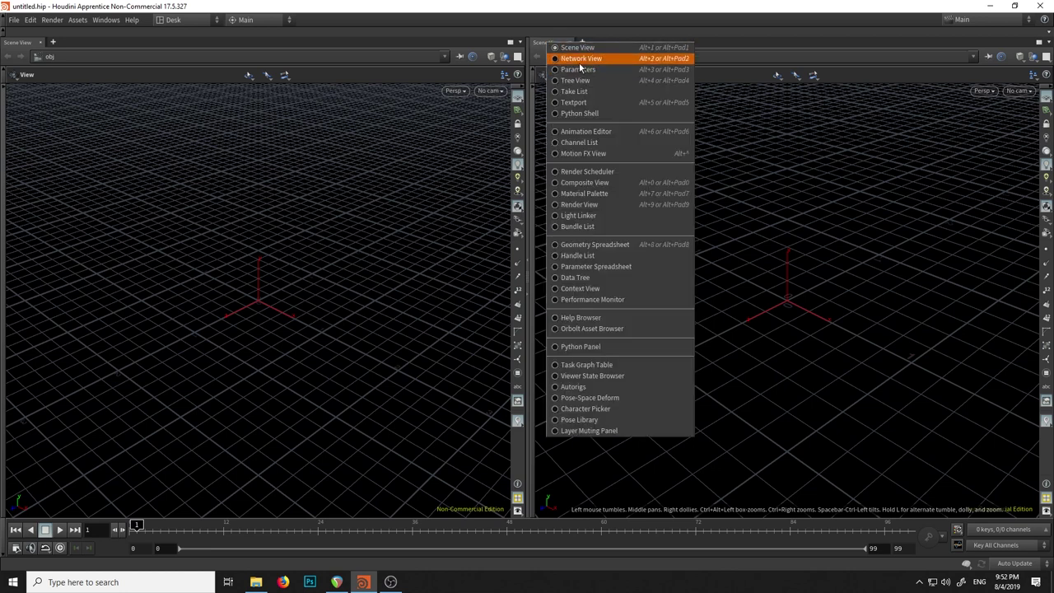
click(580, 61)
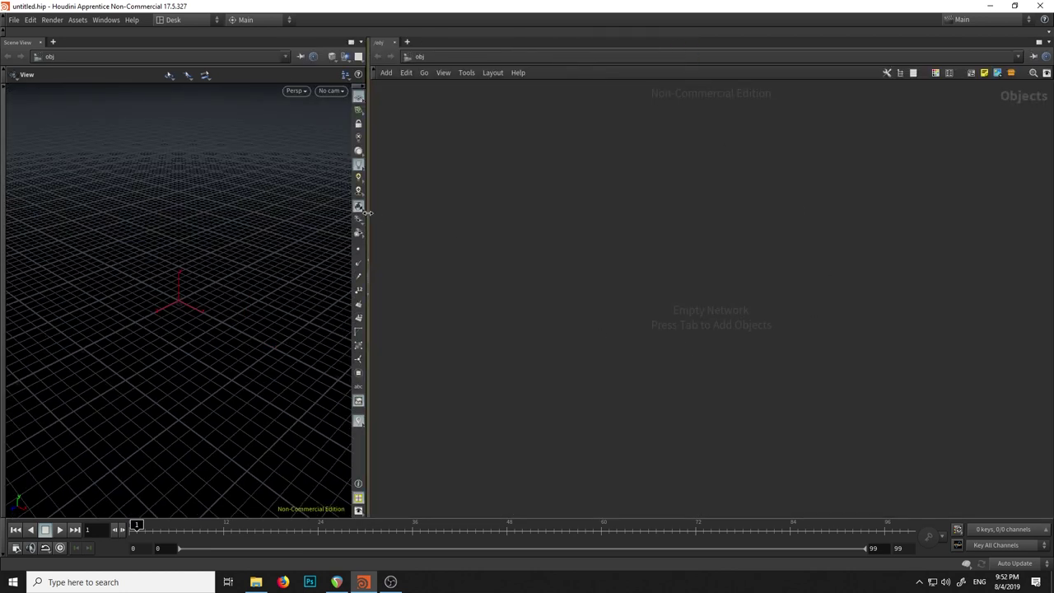
drag(367, 207, 502, 220)
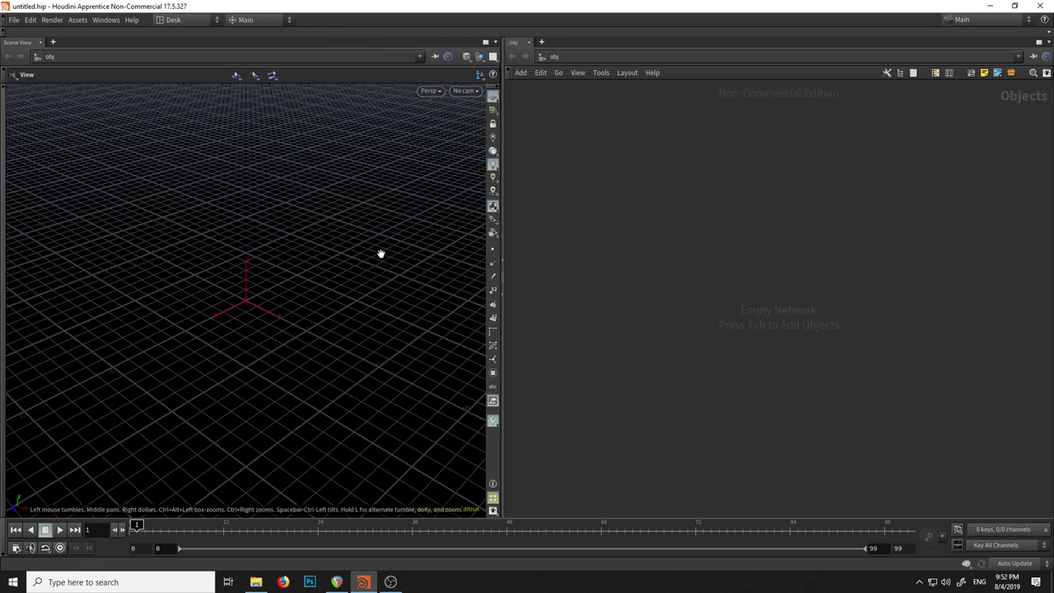
mouse_move(382, 252)
mouse_down()
mouse_move(334, 319)
mouse_move(346, 322)
mouse_move(325, 172)
mouse_up()
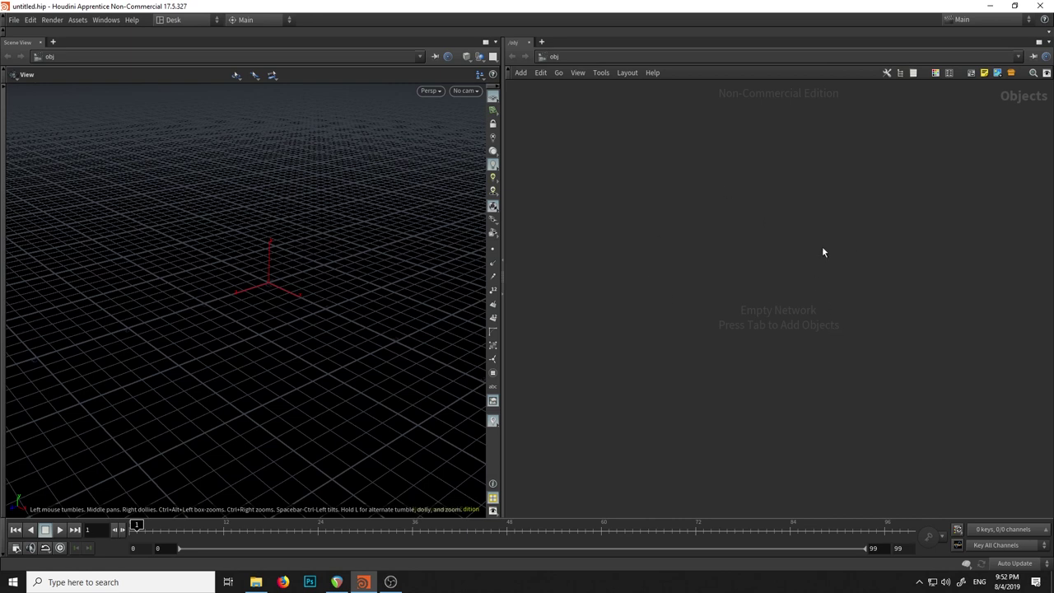
Browse the categories of the network editor's Display Options dialog, then close it.
key(d)
click(959, 105)
click(579, 74)
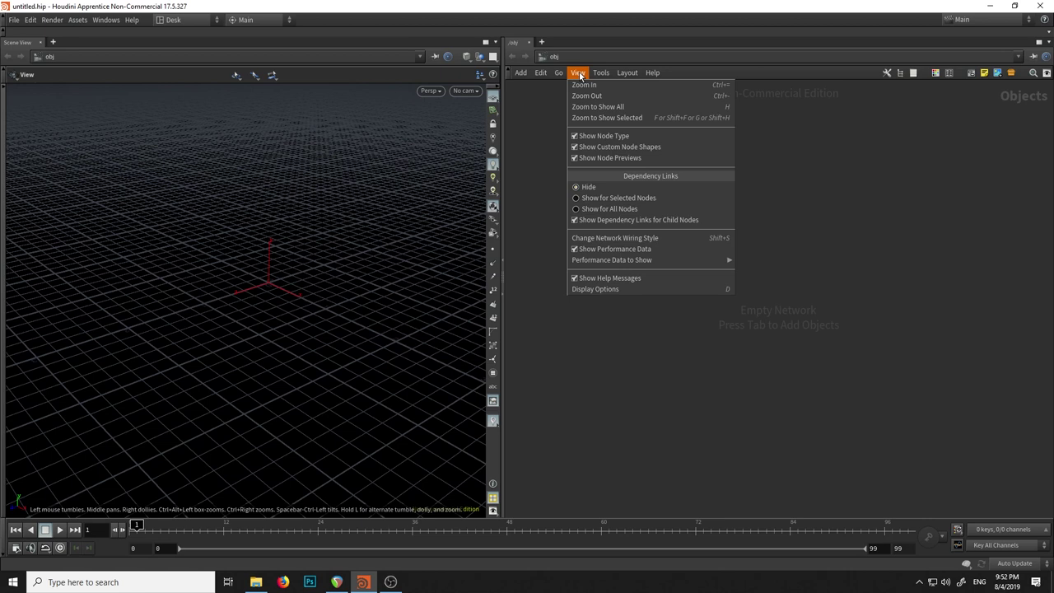
click(624, 290)
click(653, 138)
drag(653, 138, 726, 140)
click(737, 163)
click(707, 161)
click(663, 164)
click(596, 163)
click(568, 164)
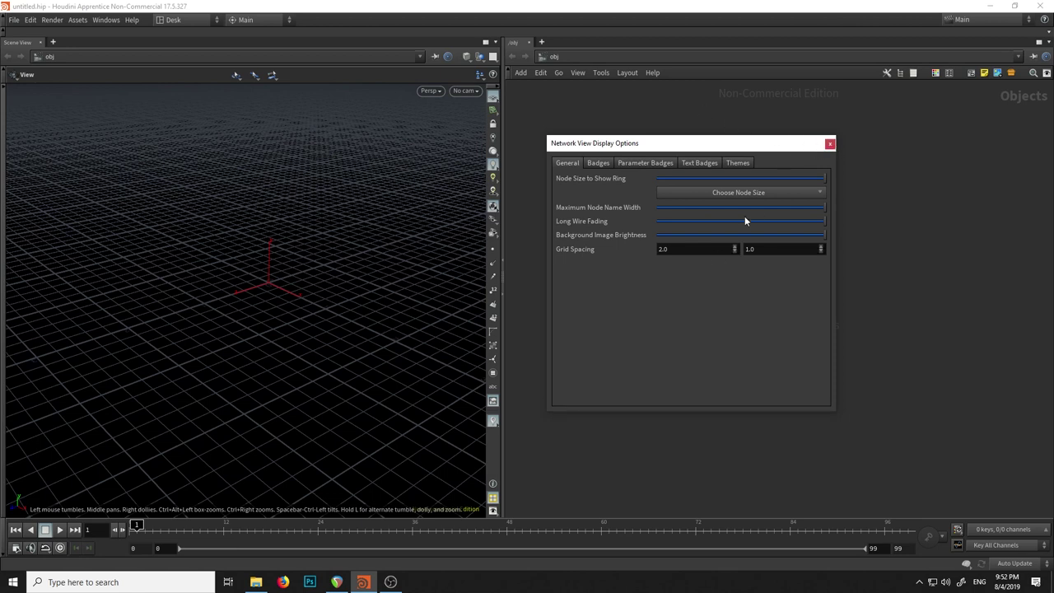
click(597, 163)
click(644, 162)
click(699, 162)
click(829, 144)
Set the network editor's Show Grid to Grid Lines after trying Grid Points.
click(544, 74)
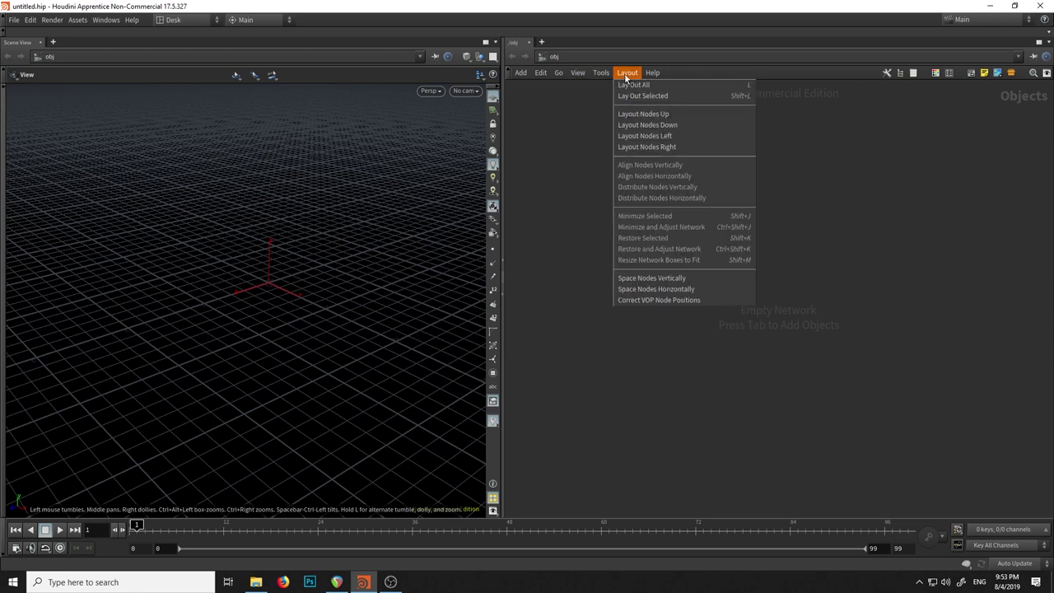
mouse_move(601, 72)
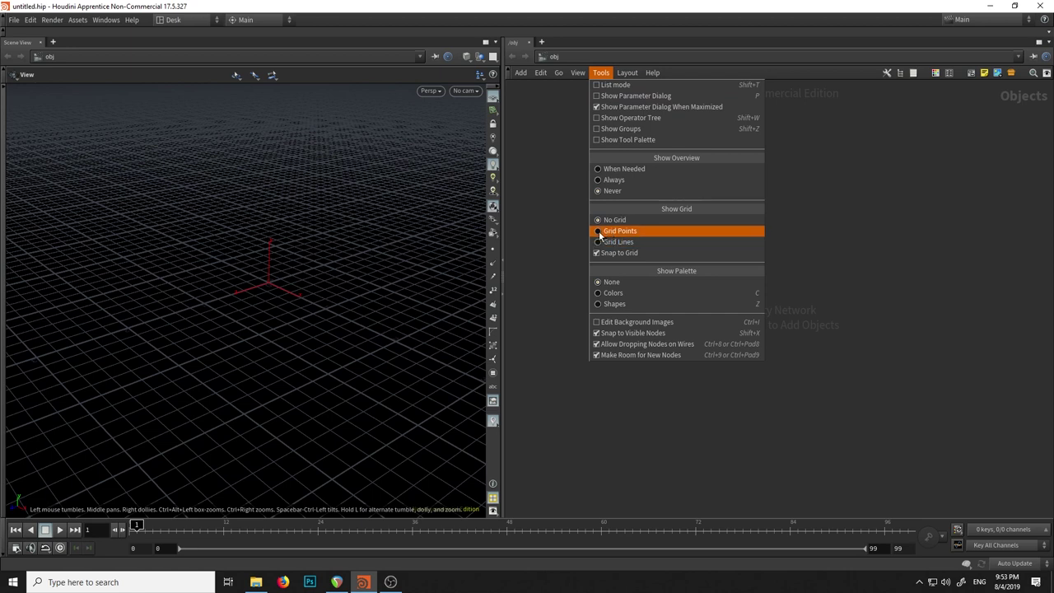
click(599, 233)
click(603, 74)
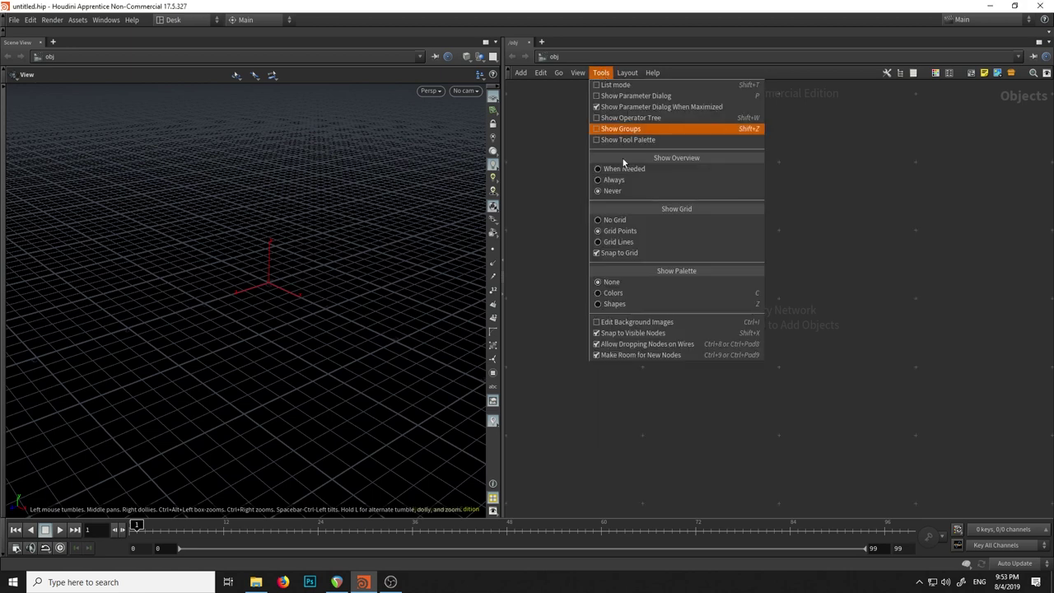
click(628, 243)
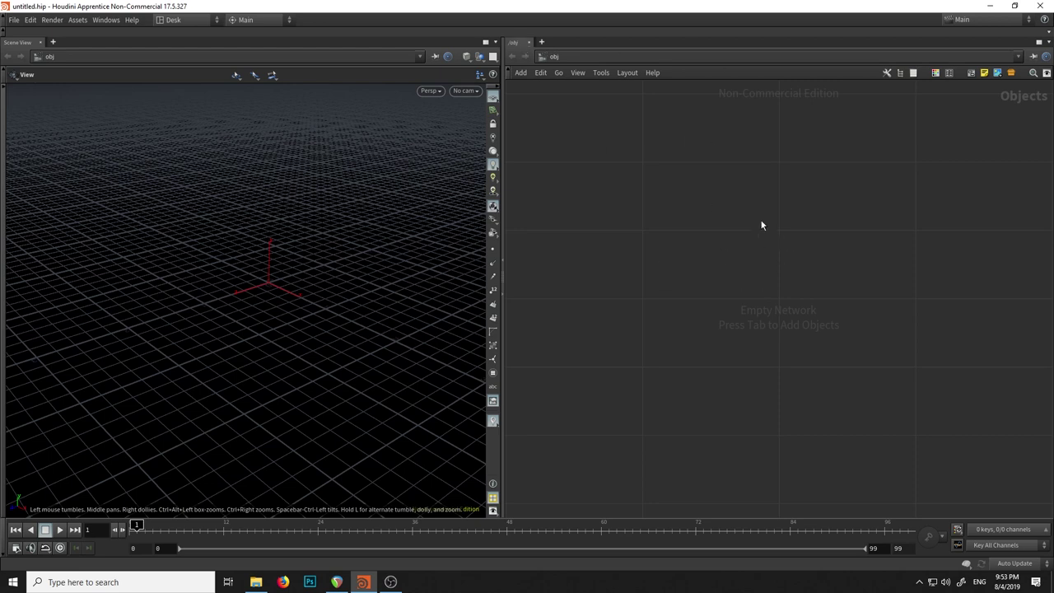
click(578, 72)
click(895, 252)
click(579, 73)
mouse_move(601, 72)
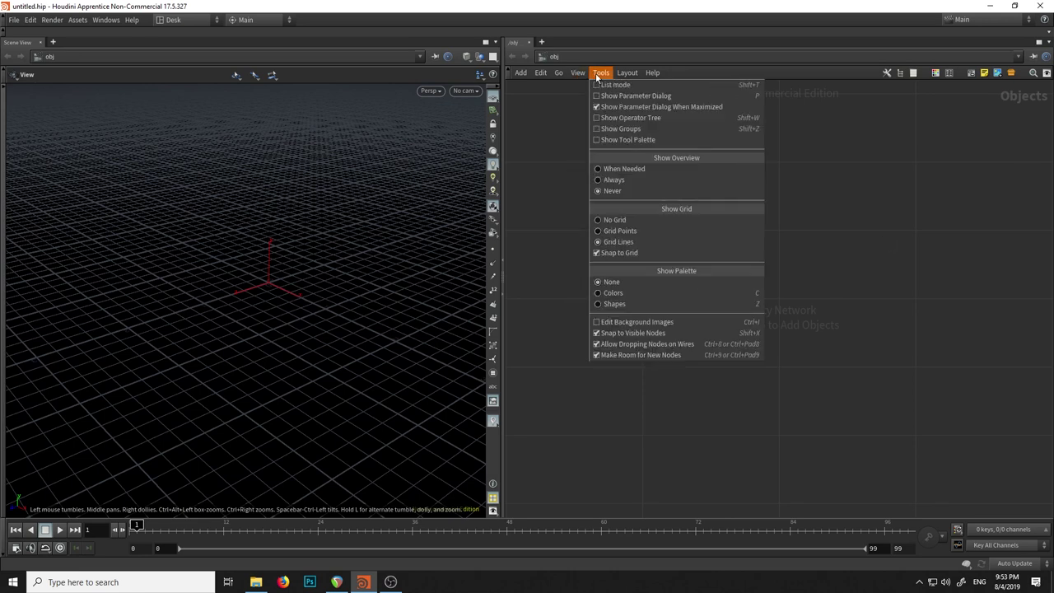
click(896, 258)
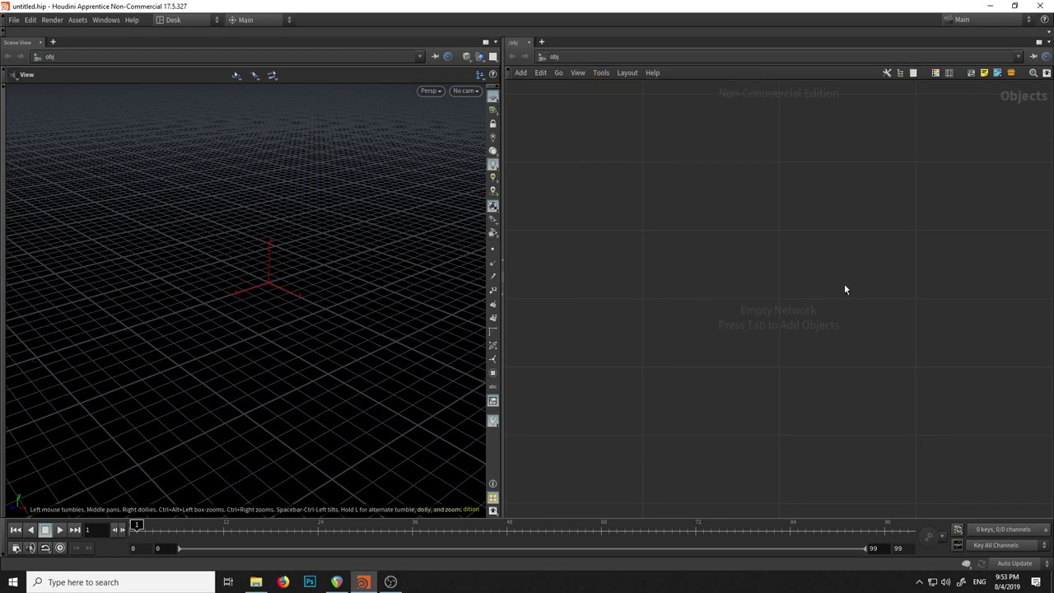
Set the network grid spacing fields to 0.0 and 0.2 in Display Options.
key(d)
click(873, 156)
click(796, 155)
click(745, 155)
click(716, 156)
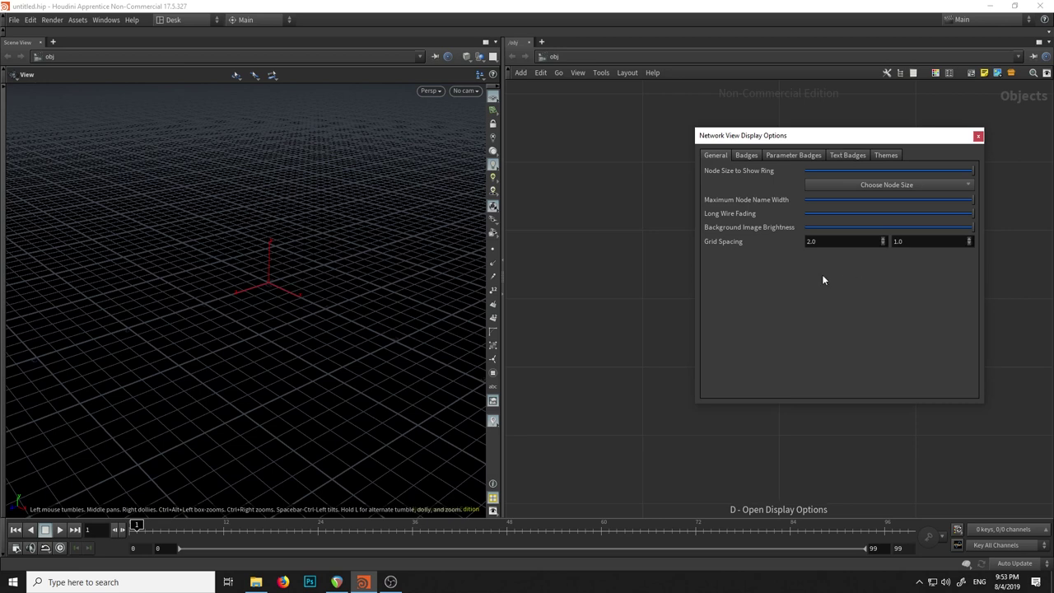
key(Tab)
text(0.0)
double_click(919, 241)
text(0.2)
click(978, 137)
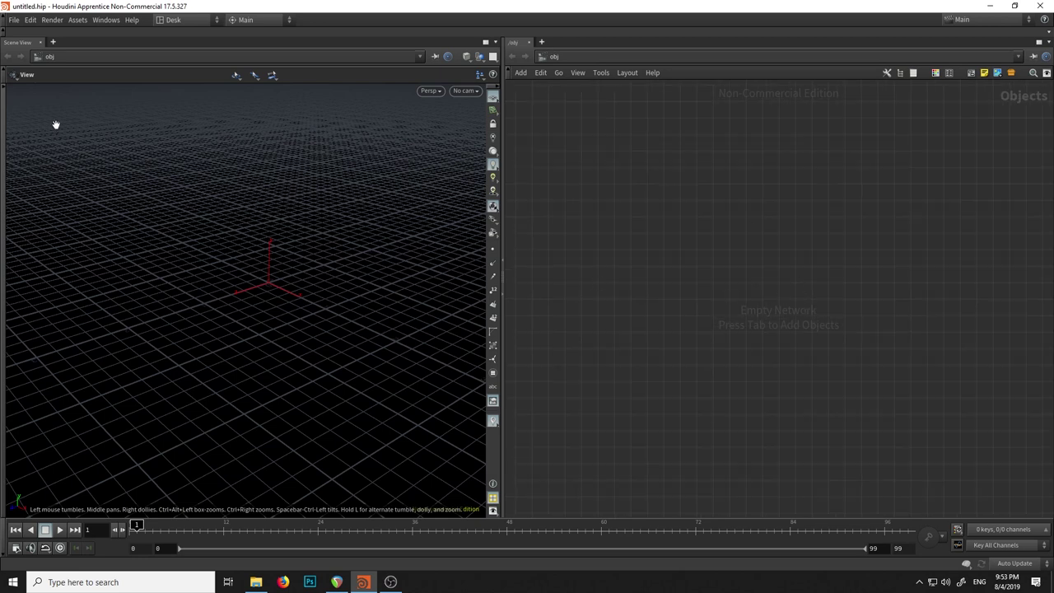
Expand the viewport toolbar and link the Scene View and Network Editor to pane group 1.
click(3, 120)
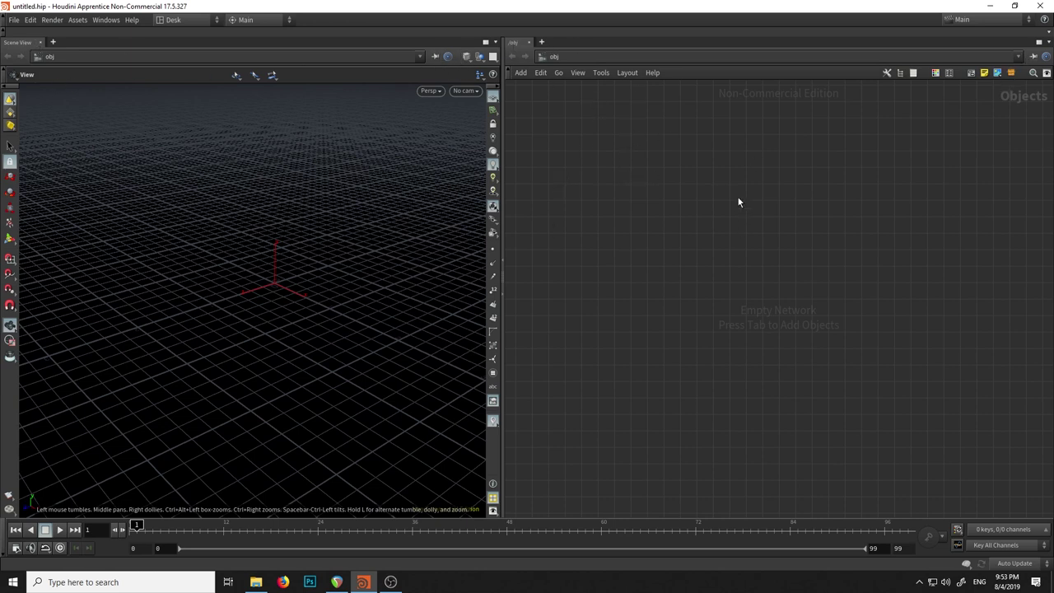
click(438, 59)
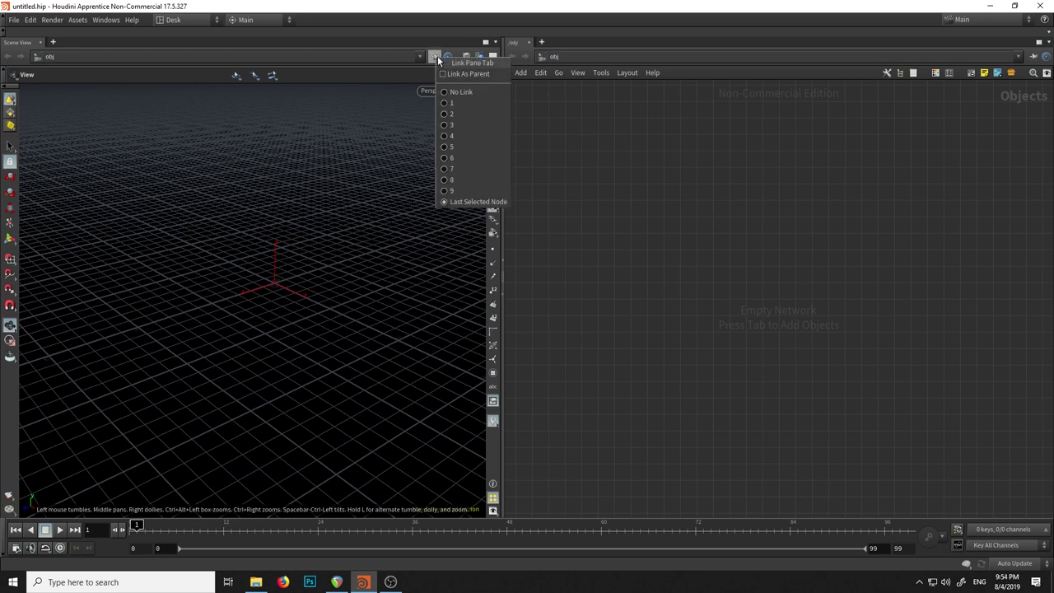
click(458, 107)
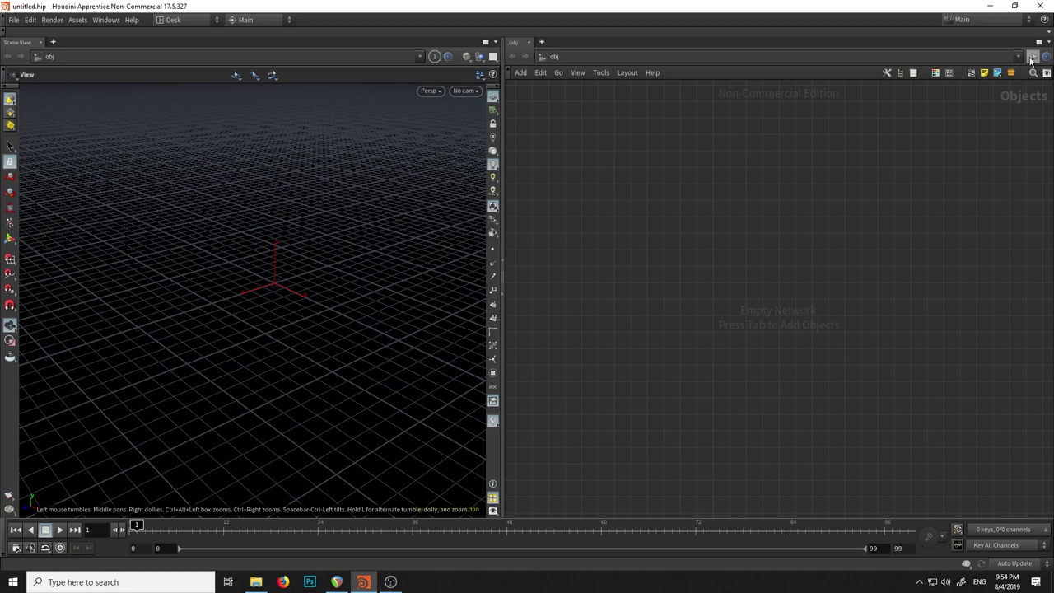
click(1031, 57)
click(1012, 102)
click(175, 21)
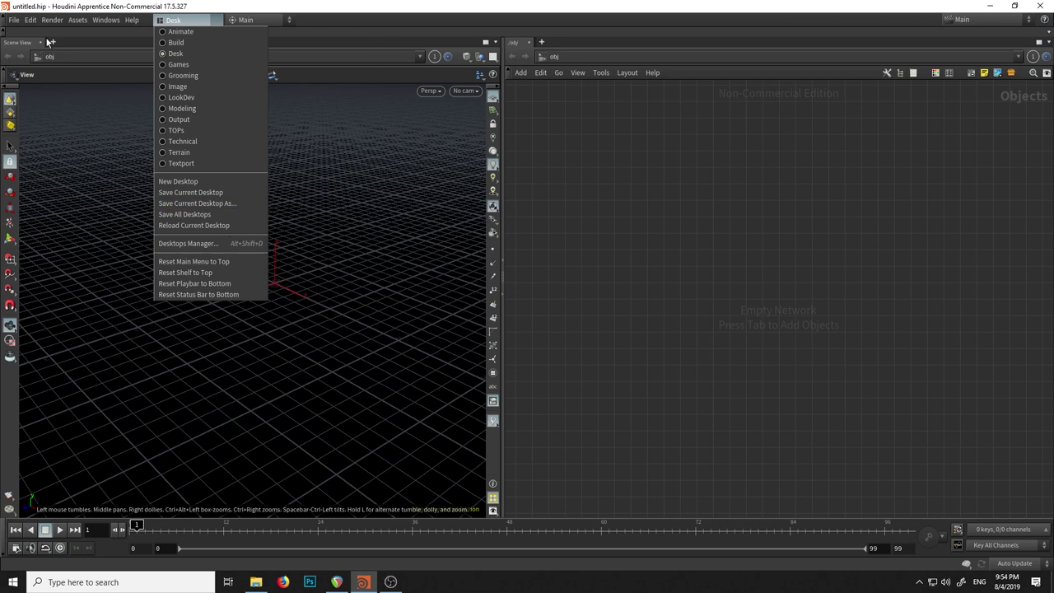
Save the current layout as desktop 'NASZ' and confirm it appears in the desktop list.
click(235, 202)
text(NASZ)
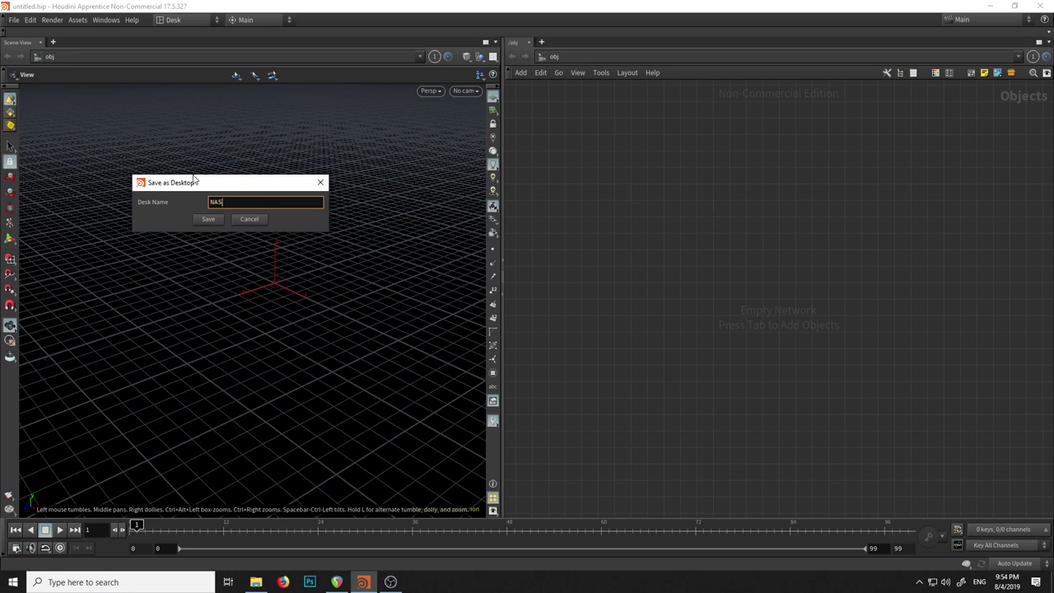
click(208, 219)
click(568, 117)
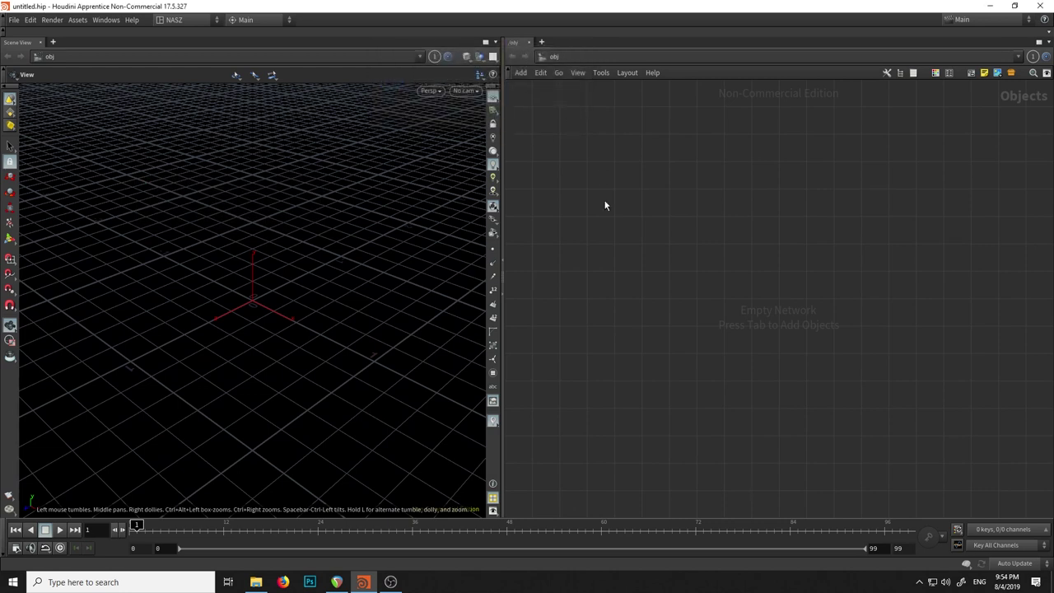
click(190, 22)
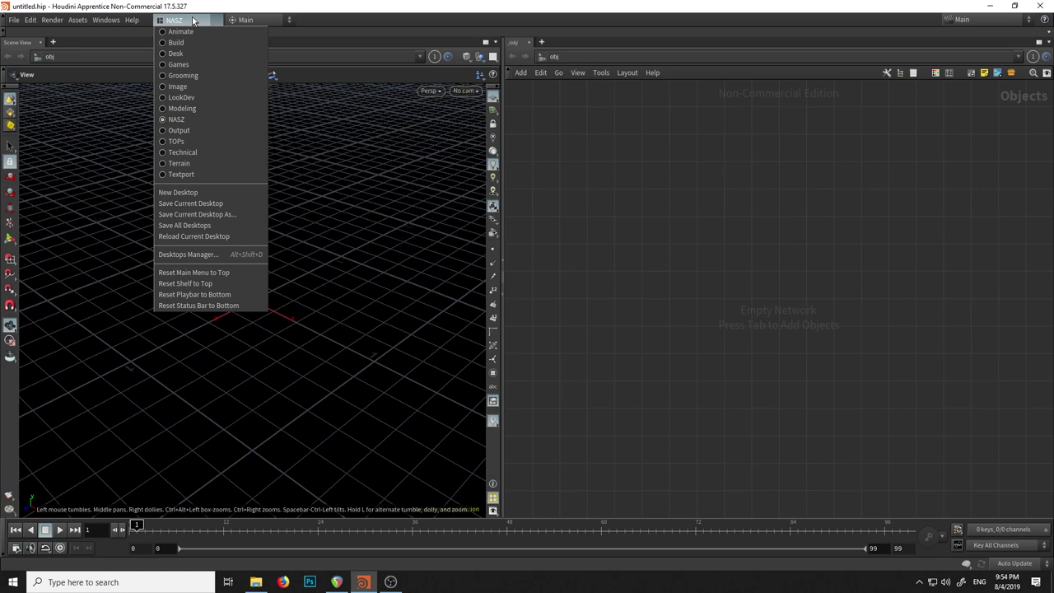
click(31, 19)
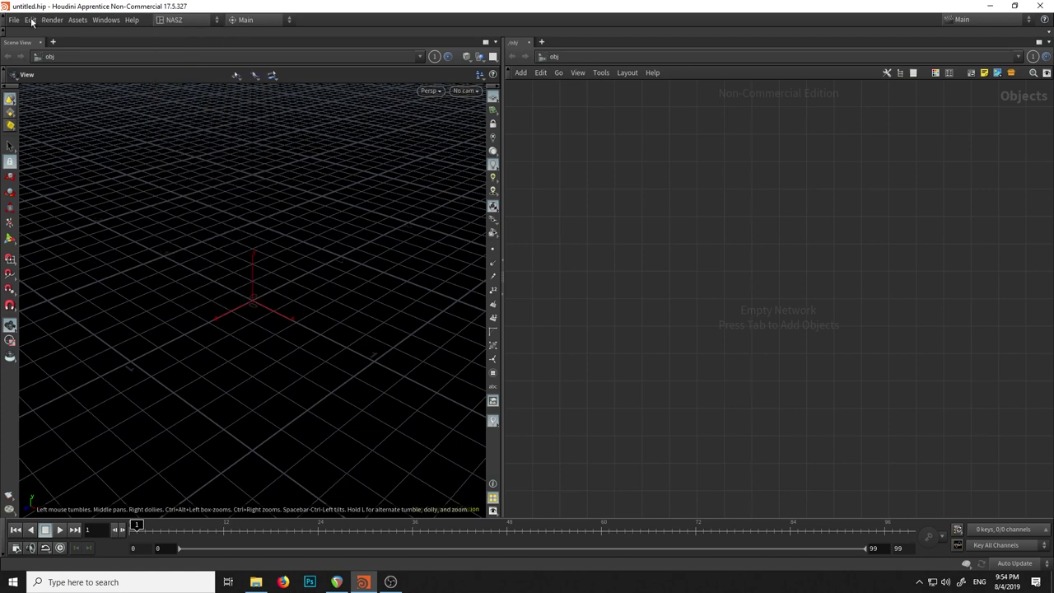
Set Startup in Desktop to NASZ in Preferences and accept the change.
click(30, 20)
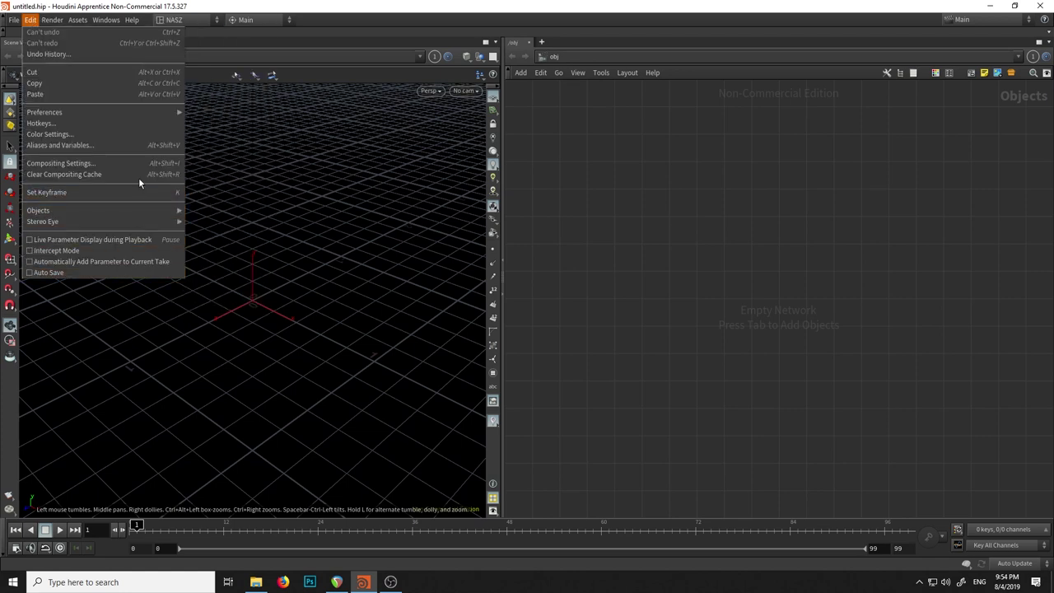
mouse_move(45, 112)
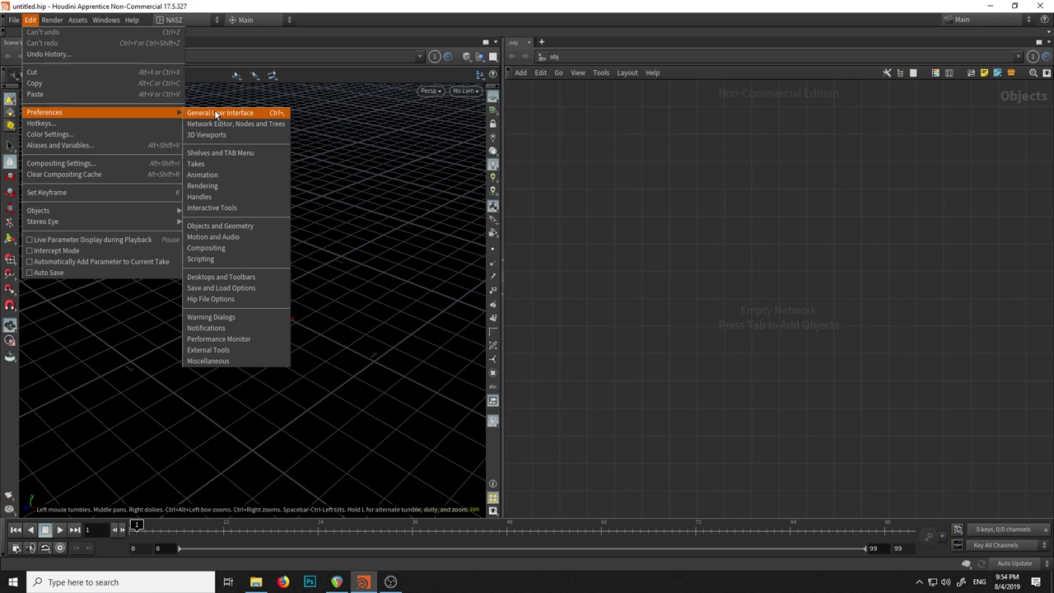
click(216, 114)
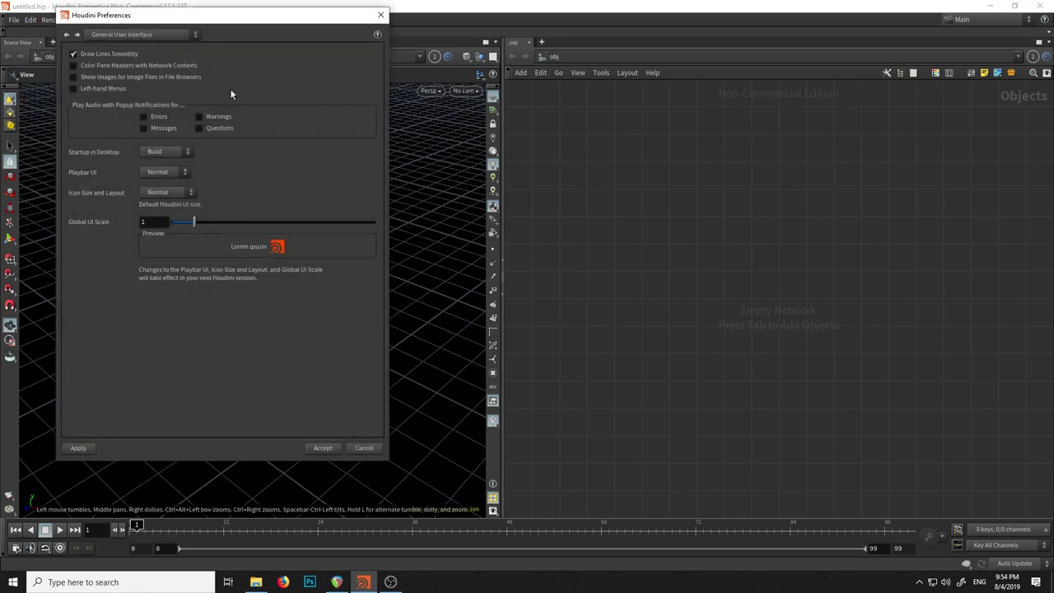
drag(252, 19, 683, 72)
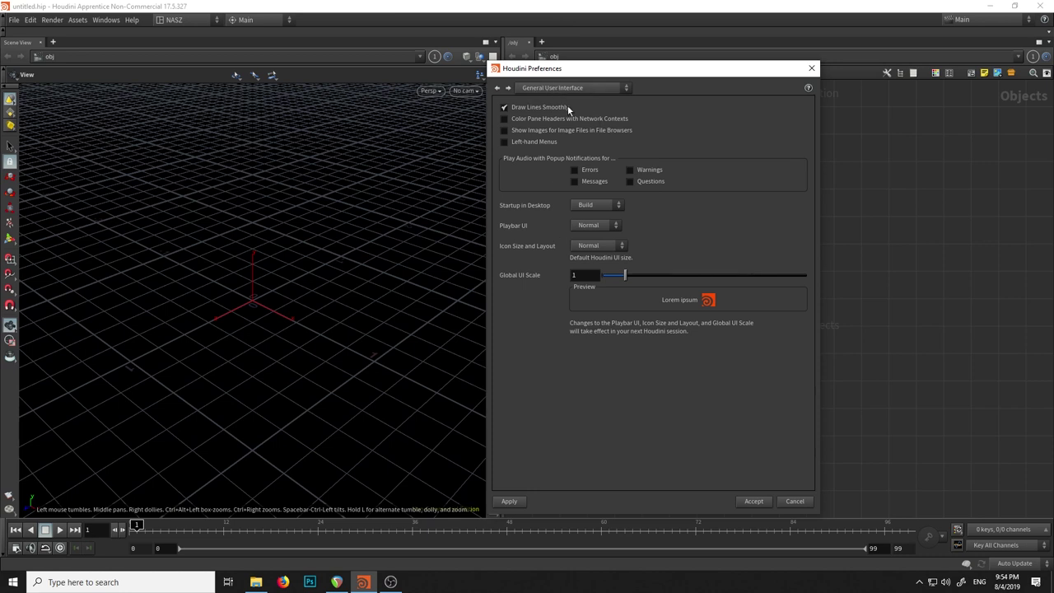
click(596, 205)
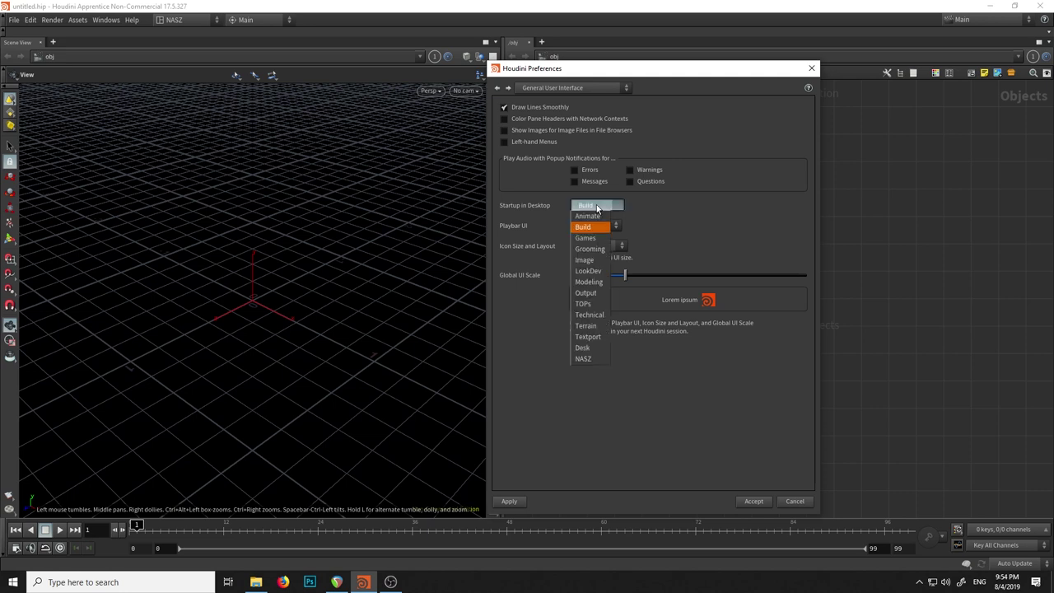
click(593, 360)
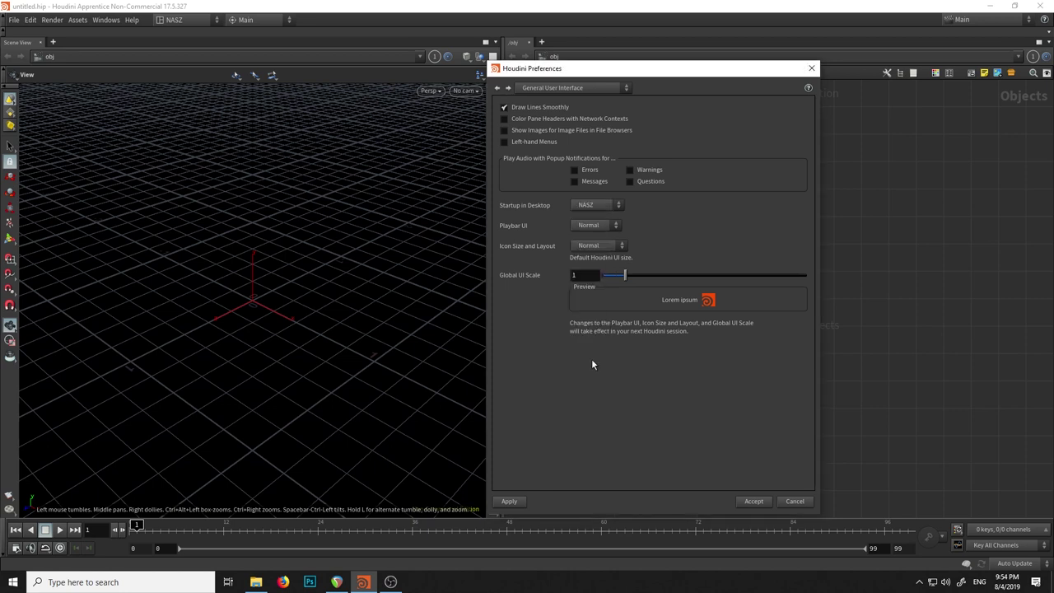
click(761, 501)
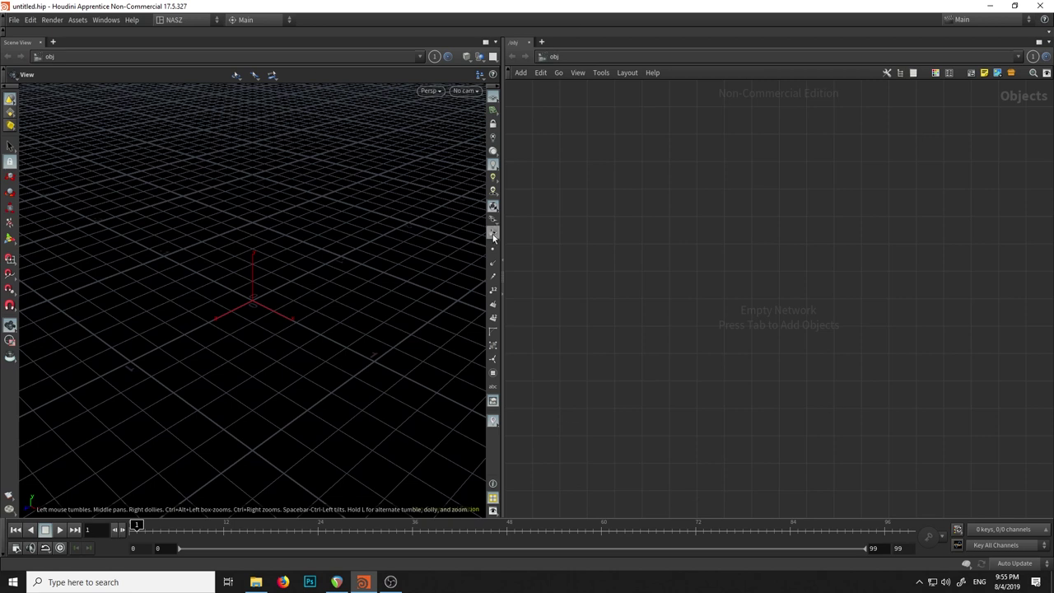
click(181, 21)
click(180, 22)
Enable the Modeling Tools shelf set from the shelf options.
click(3, 35)
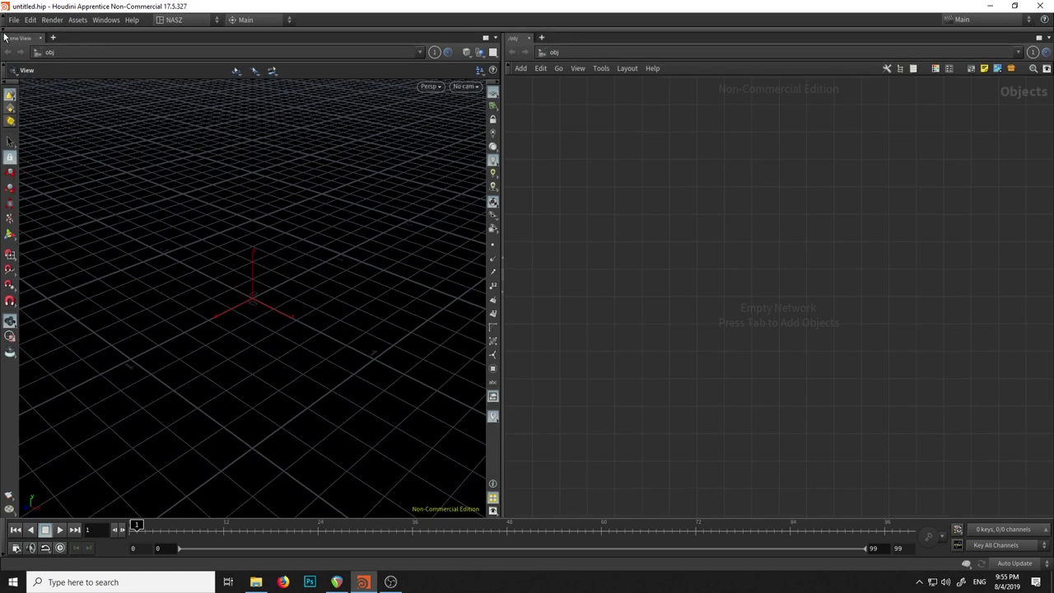
click(4, 35)
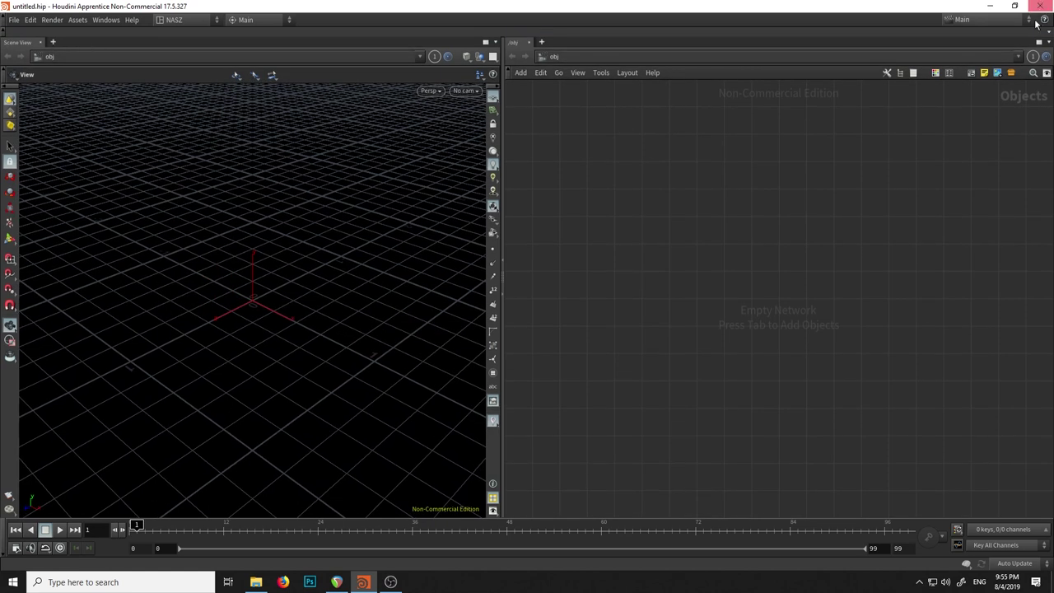
click(1047, 33)
mouse_move(1017, 54)
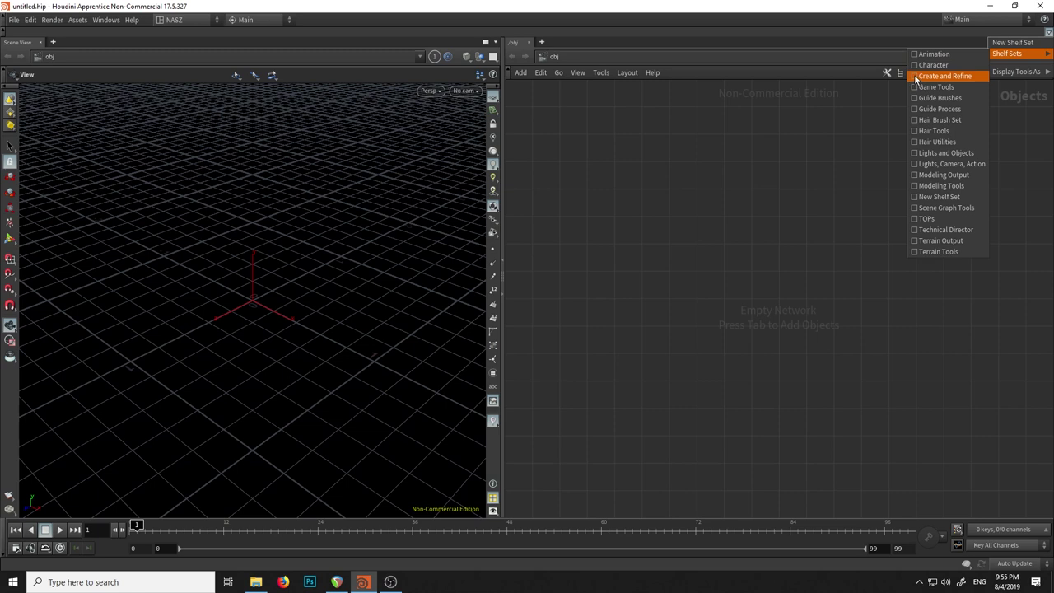
click(914, 191)
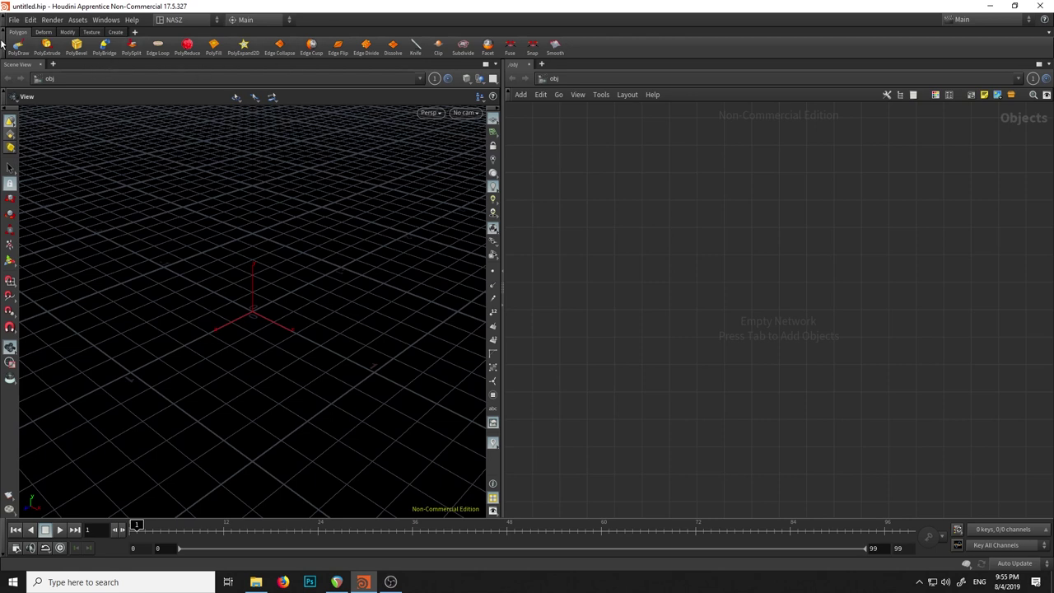
Browse the Deform, Modify and Polygon shelves, then start the Box tool on Create.
click(47, 33)
click(69, 33)
click(116, 32)
click(17, 32)
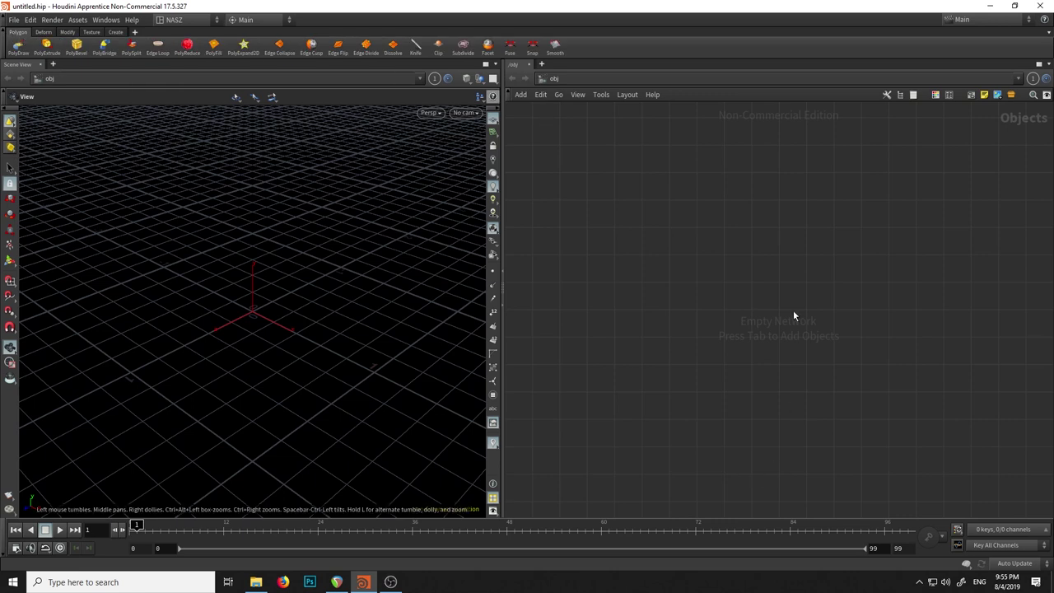
drag(320, 310, 317, 299)
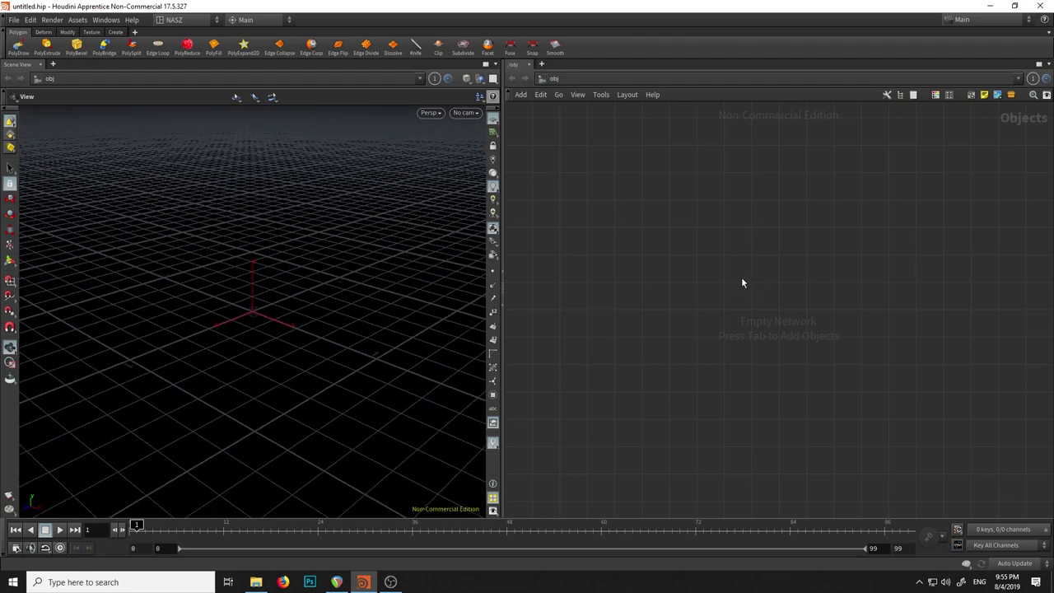
click(115, 32)
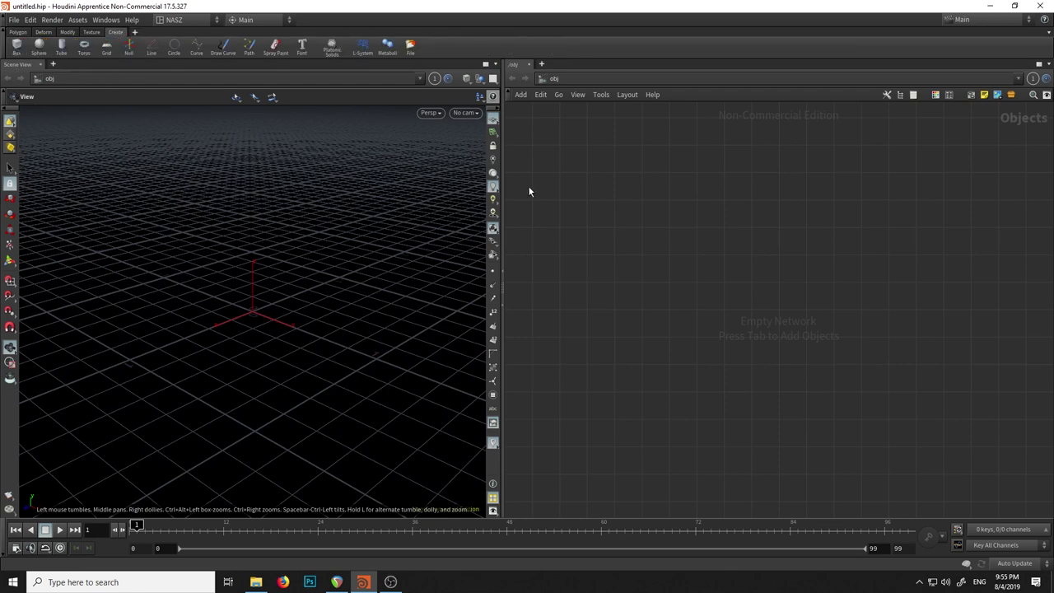
click(16, 49)
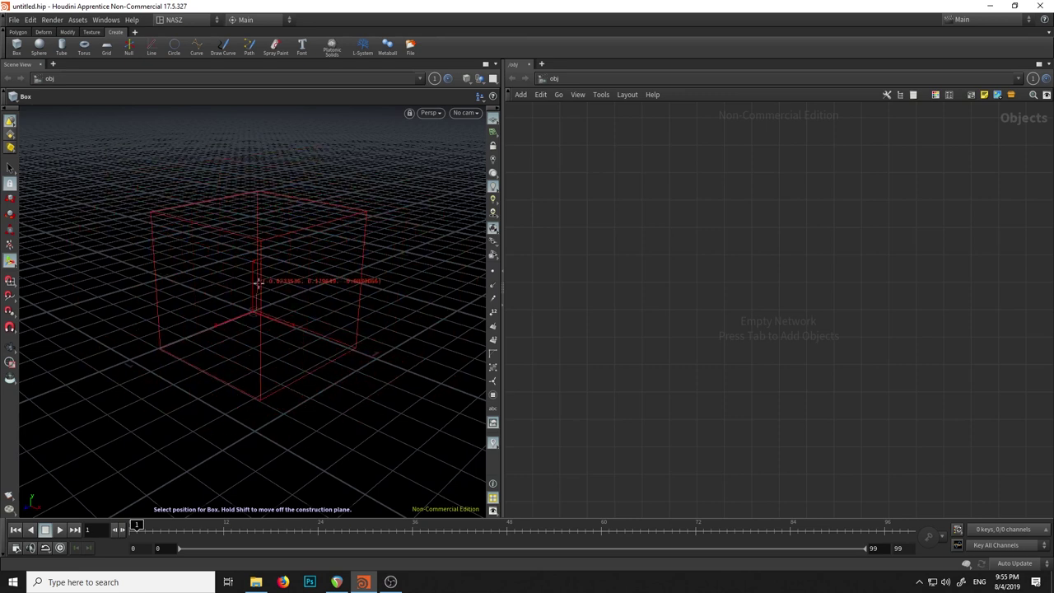
Place box_object1 at the origin, show its parameters, and dive inside to box1.
click(254, 285)
mouse_move(376, 315)
mouse_down()
mouse_move(326, 209)
mouse_move(308, 235)
mouse_up()
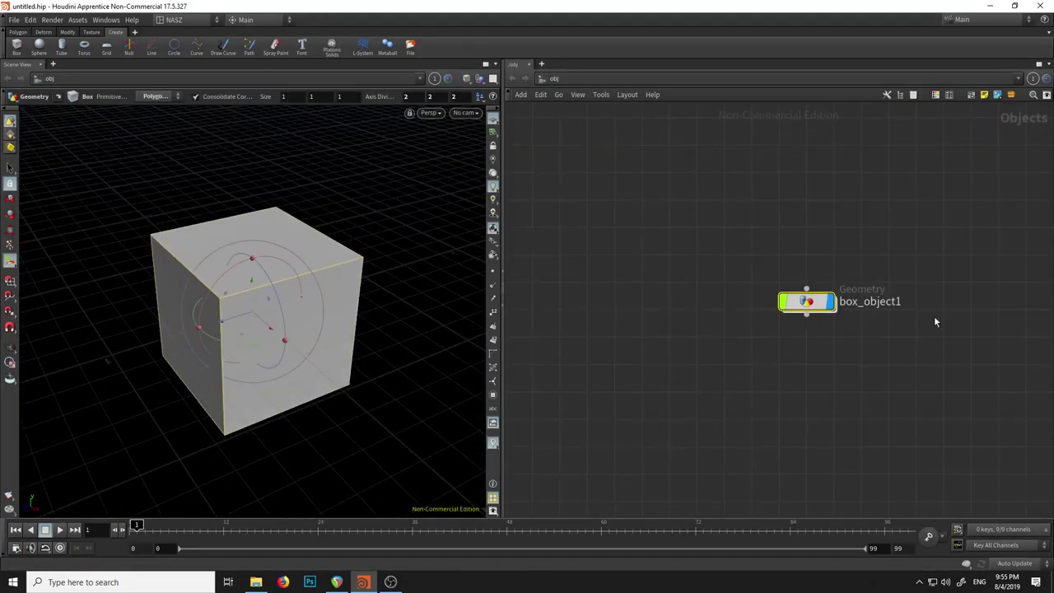
scroll(705, 371, up, 2)
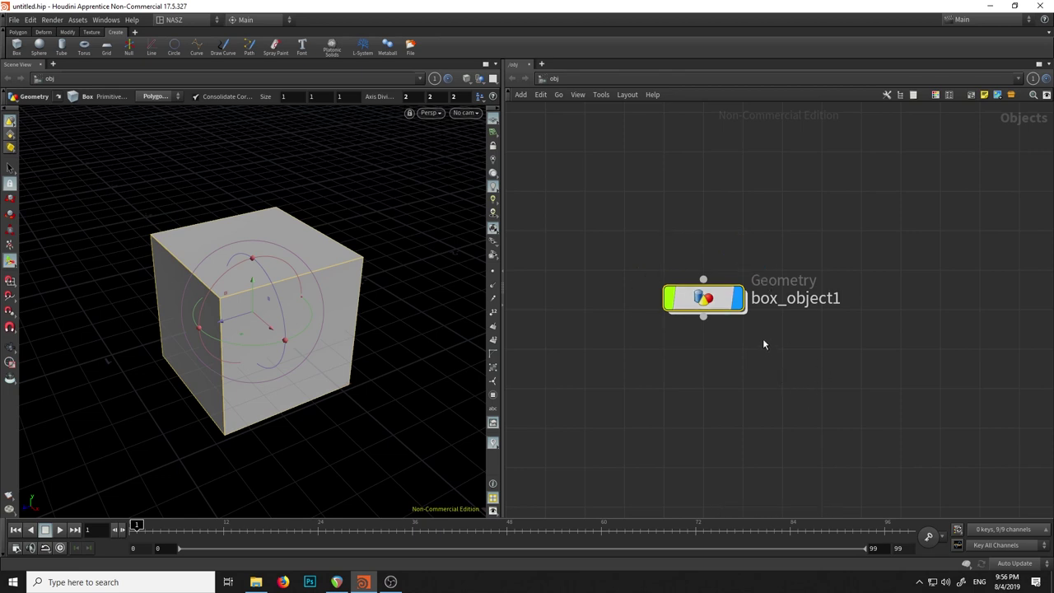
middle_drag(764, 348, 732, 384)
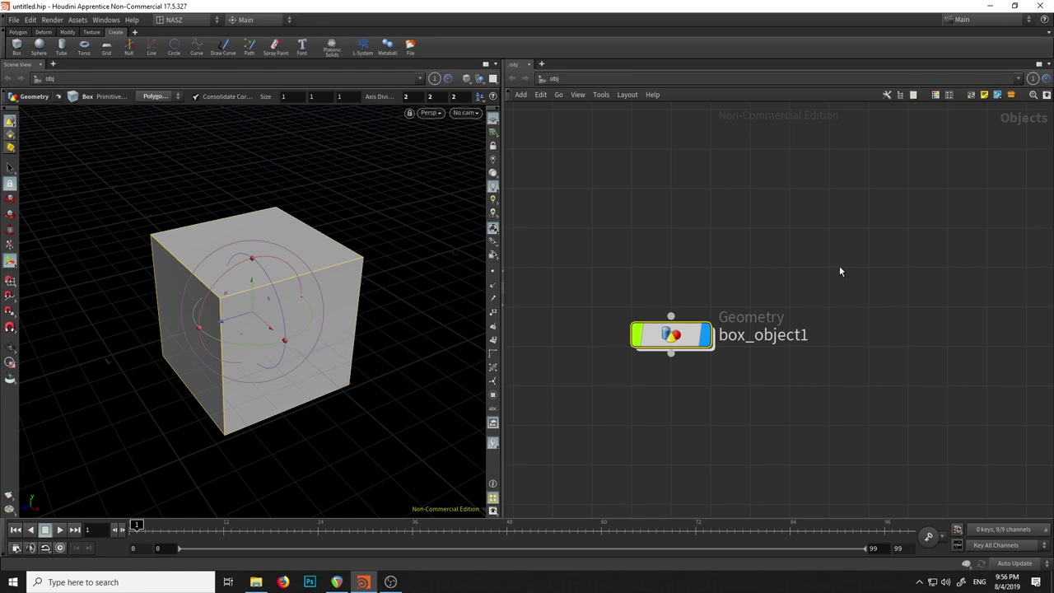
key(p)
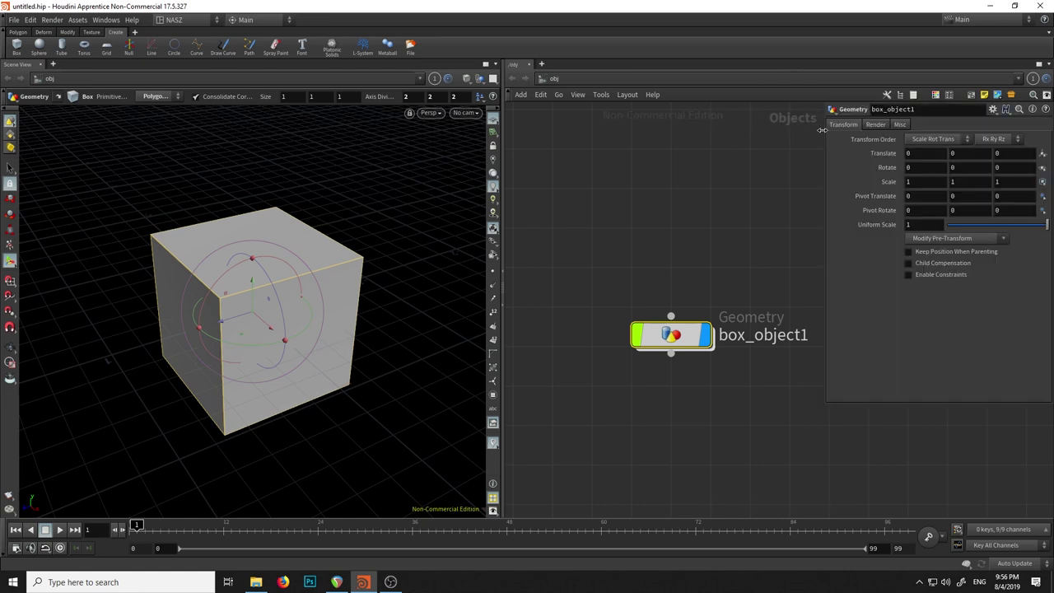
middle_drag(682, 223, 662, 239)
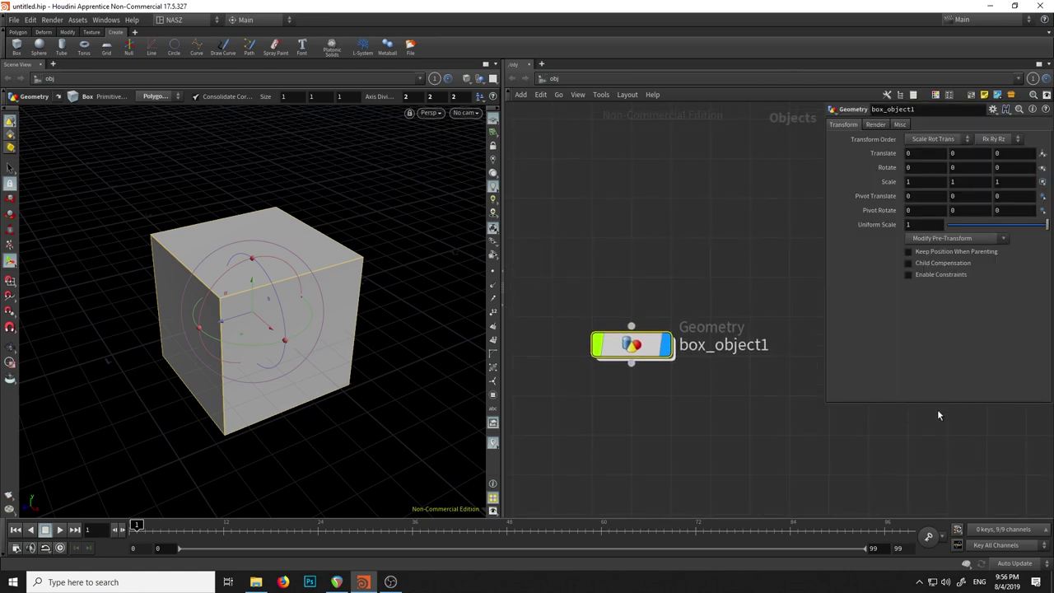
drag(941, 402, 960, 313)
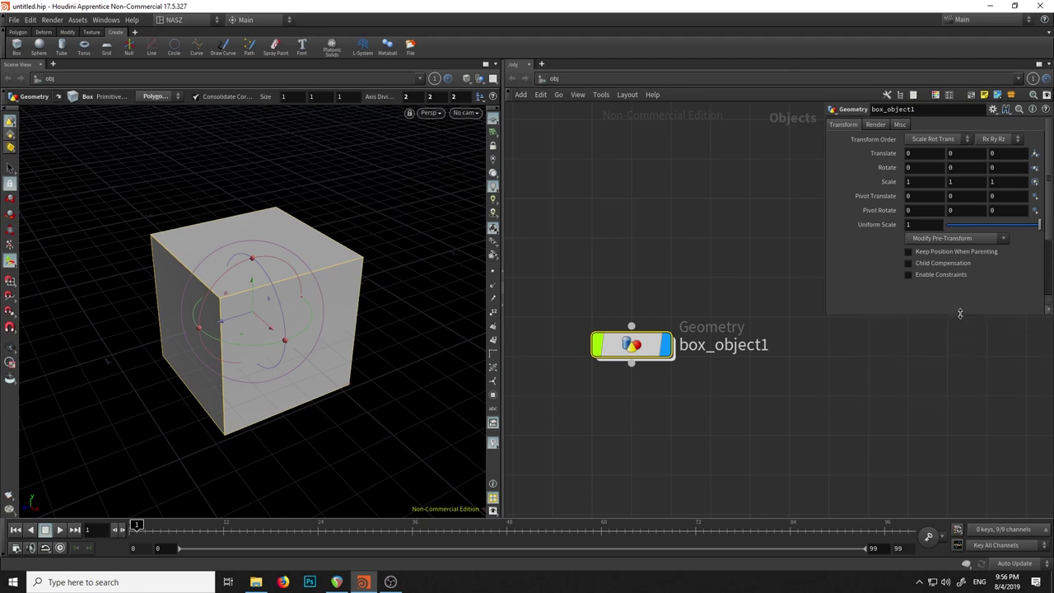
mouse_move(716, 269)
middle_down()
mouse_move(821, 259)
mouse_move(730, 238)
mouse_move(741, 235)
middle_up()
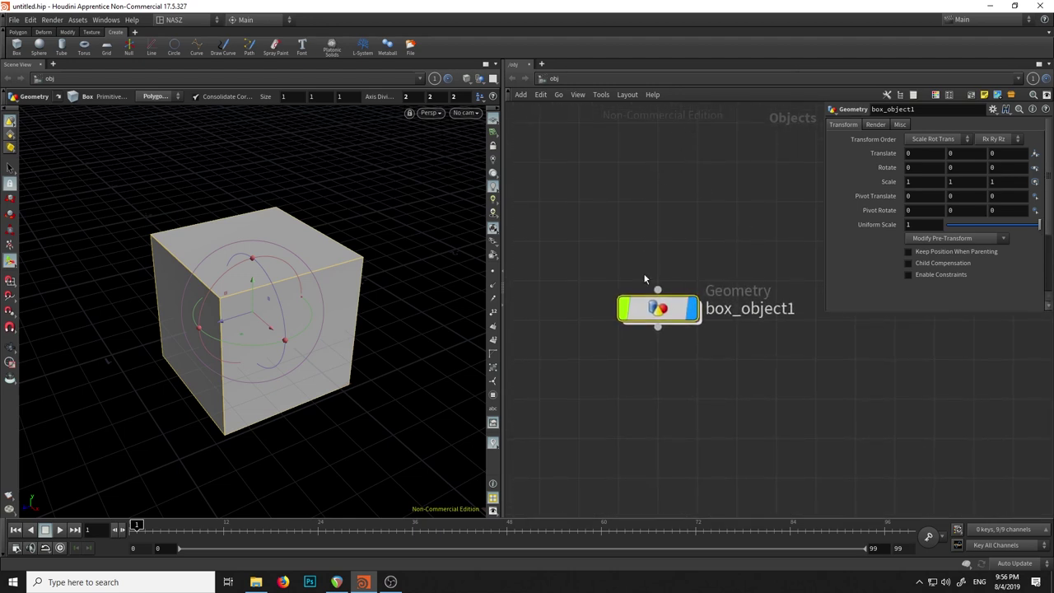
double_click(658, 309)
Bring the box1 node into view, tumble the cube and show its Box handles.
mouse_move(728, 268)
middle_down()
mouse_move(623, 214)
mouse_move(593, 219)
middle_up()
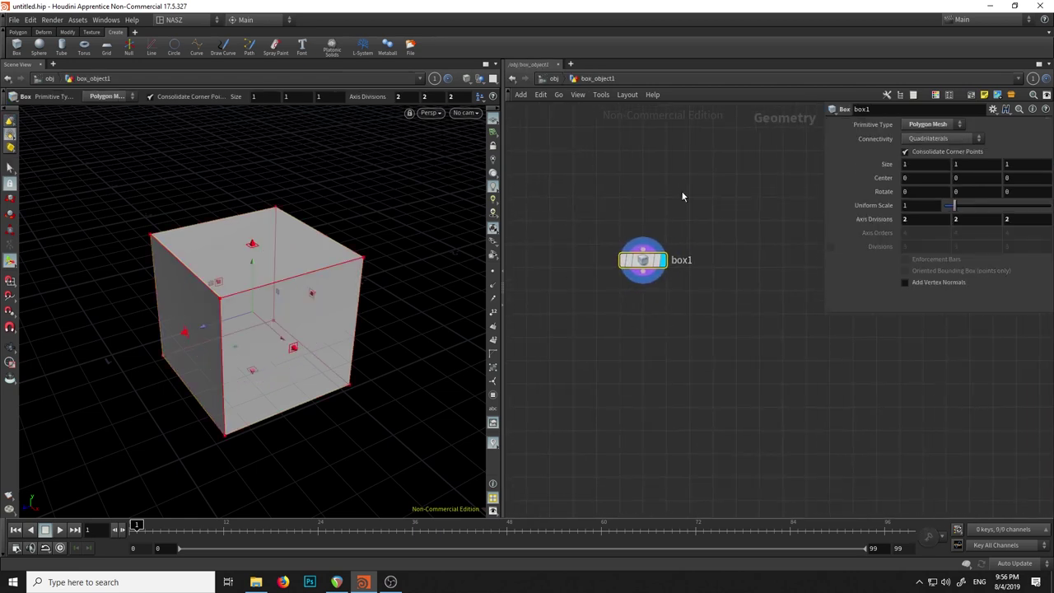
middle_drag(692, 232, 711, 206)
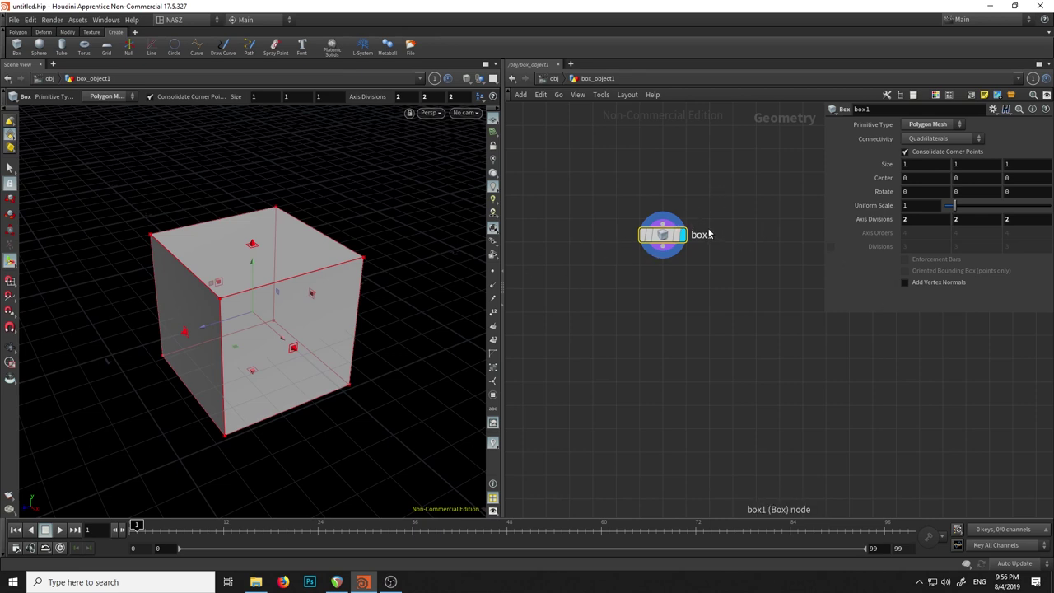
key(Escape)
mouse_move(306, 239)
mouse_down()
mouse_move(397, 324)
mouse_move(412, 294)
mouse_move(410, 319)
mouse_move(395, 275)
mouse_move(403, 222)
mouse_move(390, 228)
mouse_move(299, 153)
mouse_up()
key(s)
key(Escape)
key(Return)
Switch to the Polygon shelf and activate the Select tool.
click(18, 32)
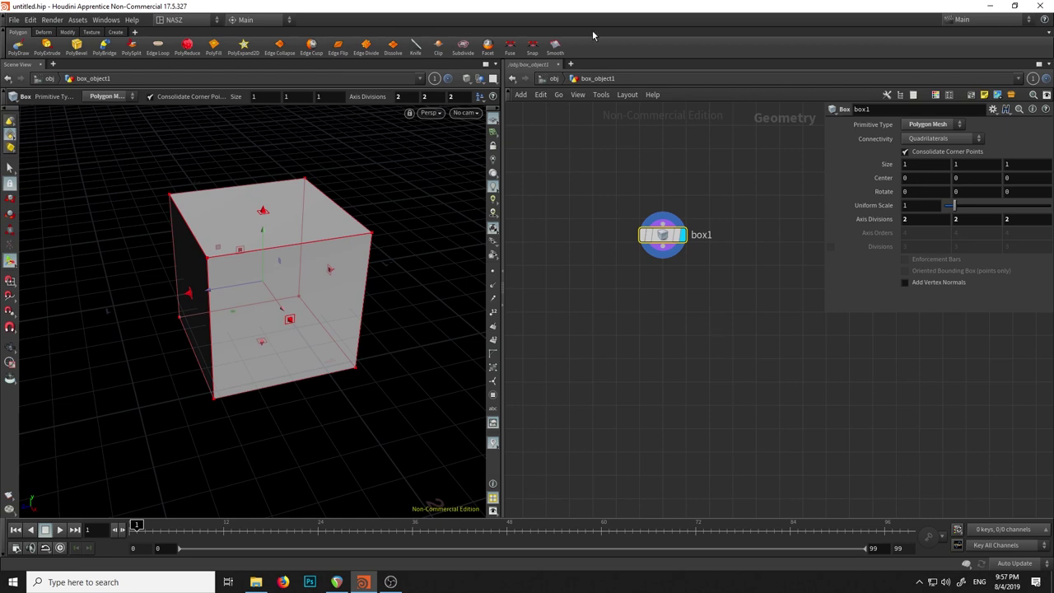
mouse_move(765, 325)
middle_down()
mouse_move(768, 309)
mouse_move(757, 308)
middle_up()
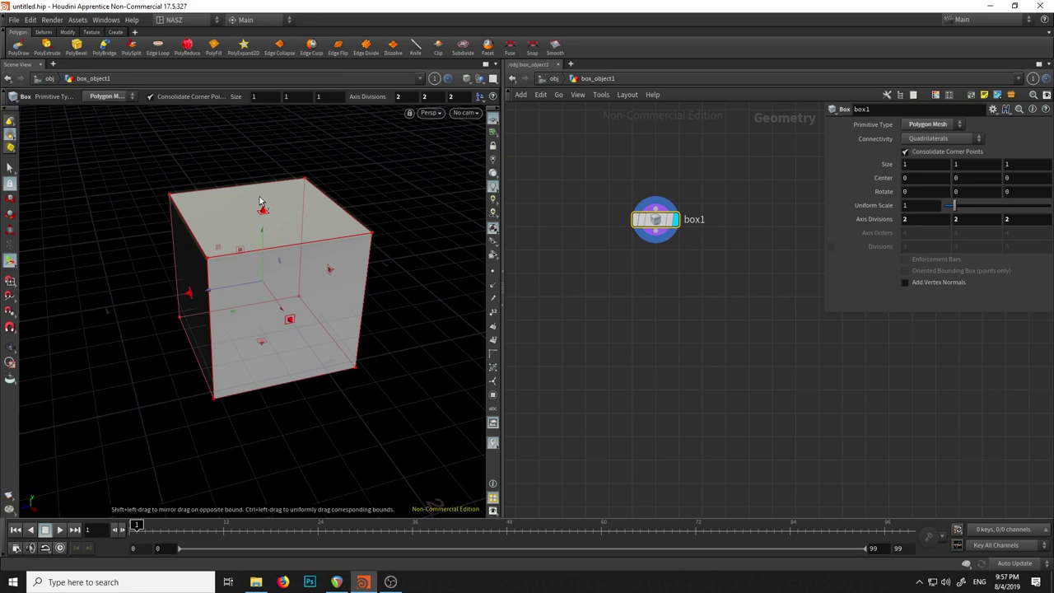
alt+middle_drag(309, 241, 329, 267)
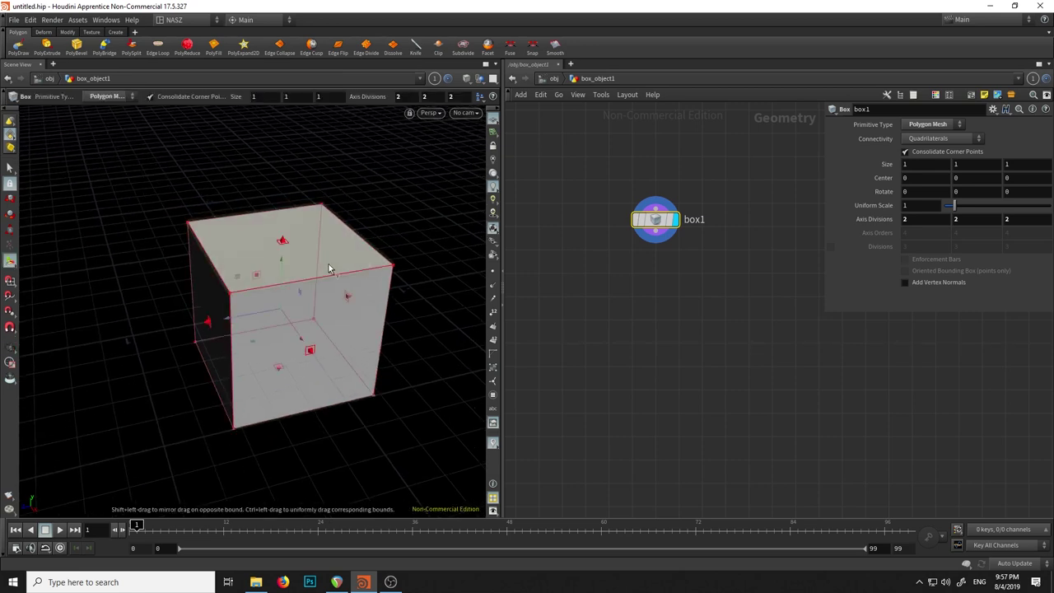
click(10, 167)
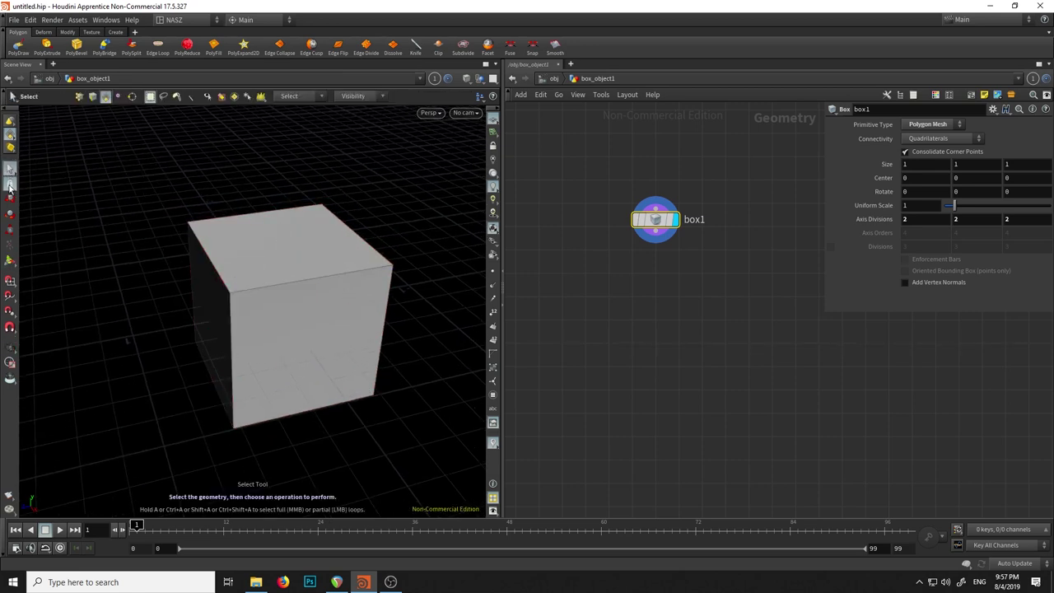
Turn on secure selection, select the cube's top face, and tumble to inspect it.
key(super+plus)
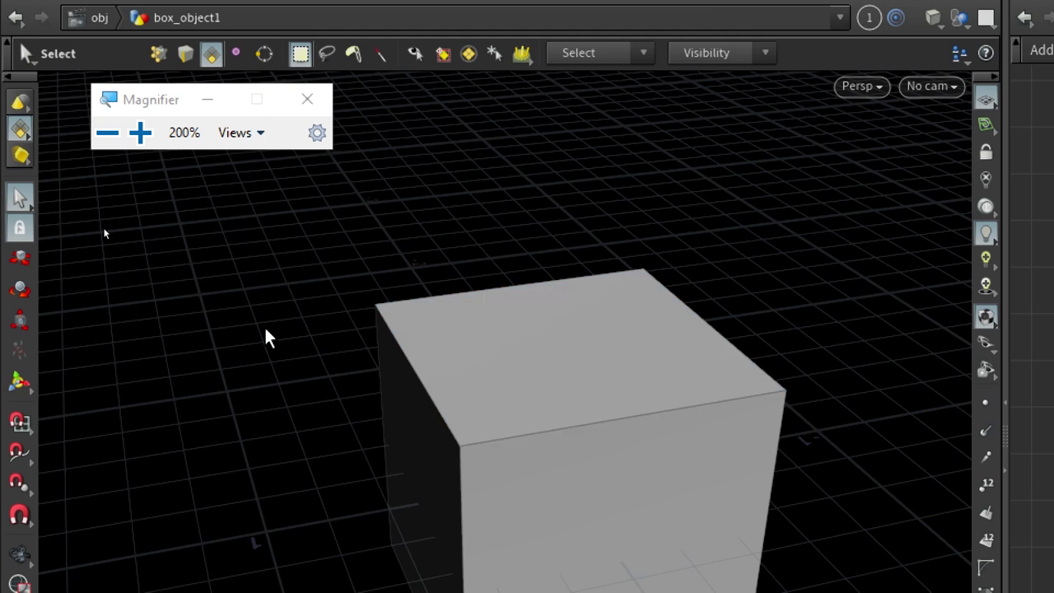
click(21, 237)
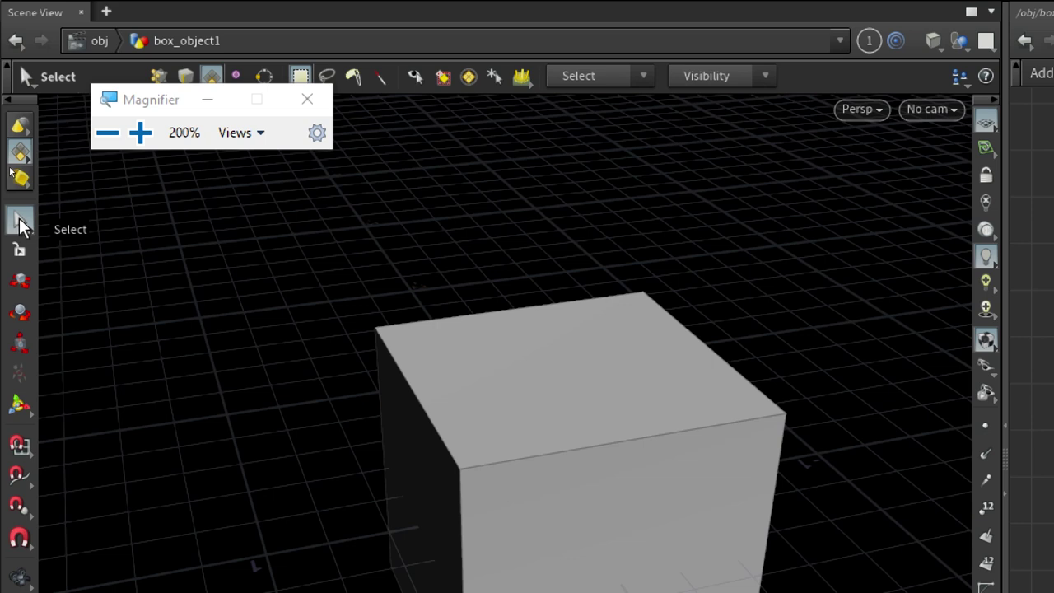
key(super+minus)
click(10, 168)
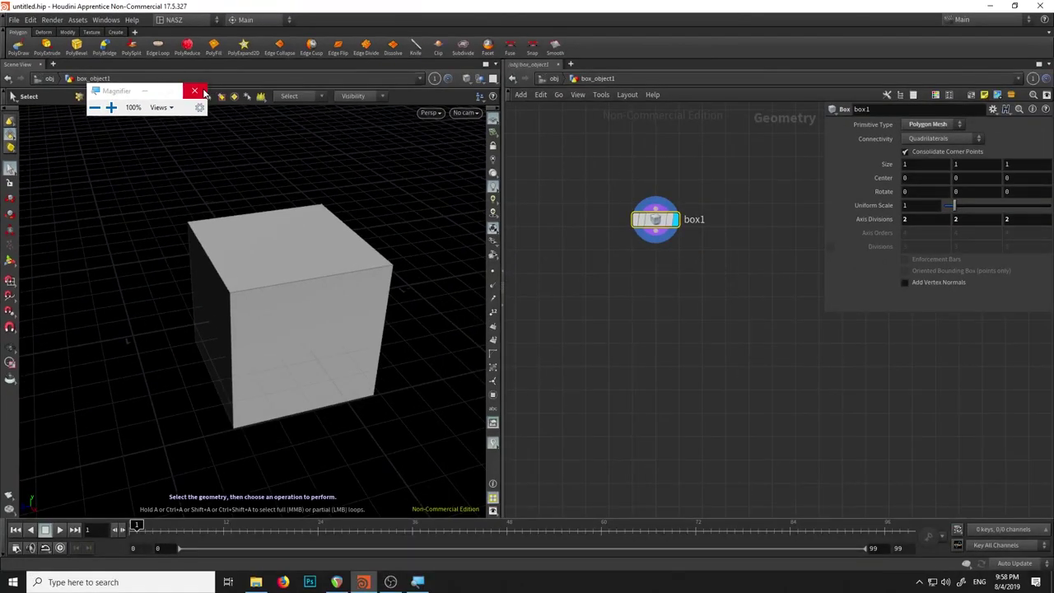
click(194, 91)
click(292, 247)
key(Escape)
mouse_move(318, 252)
mouse_down()
mouse_move(280, 242)
mouse_move(299, 297)
mouse_up()
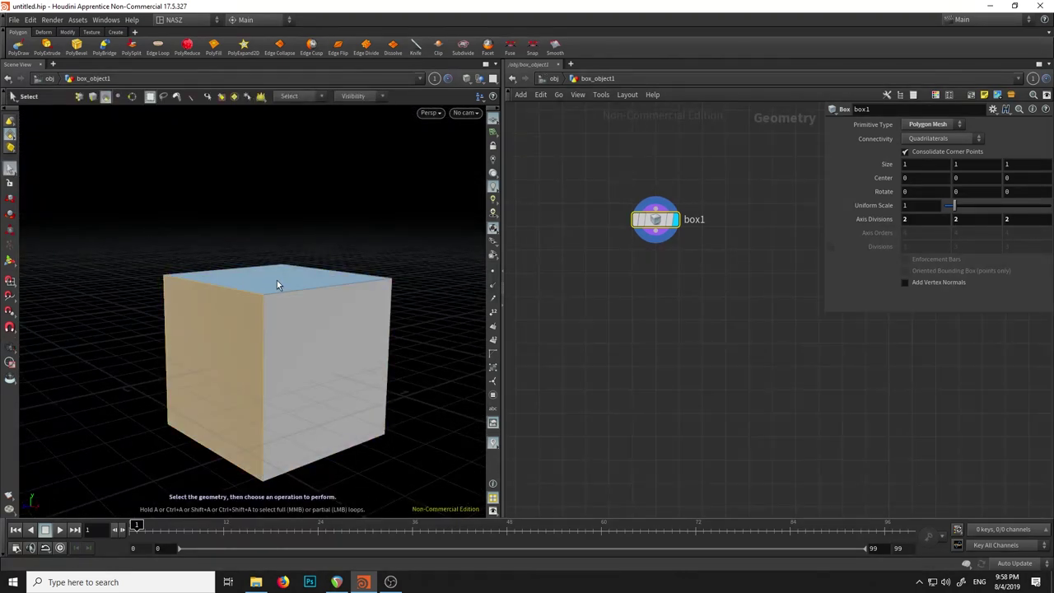
Add a PolyExtrude to the cube's selected top face.
mouse_move(337, 228)
mouse_down()
mouse_move(270, 200)
mouse_move(235, 254)
mouse_up()
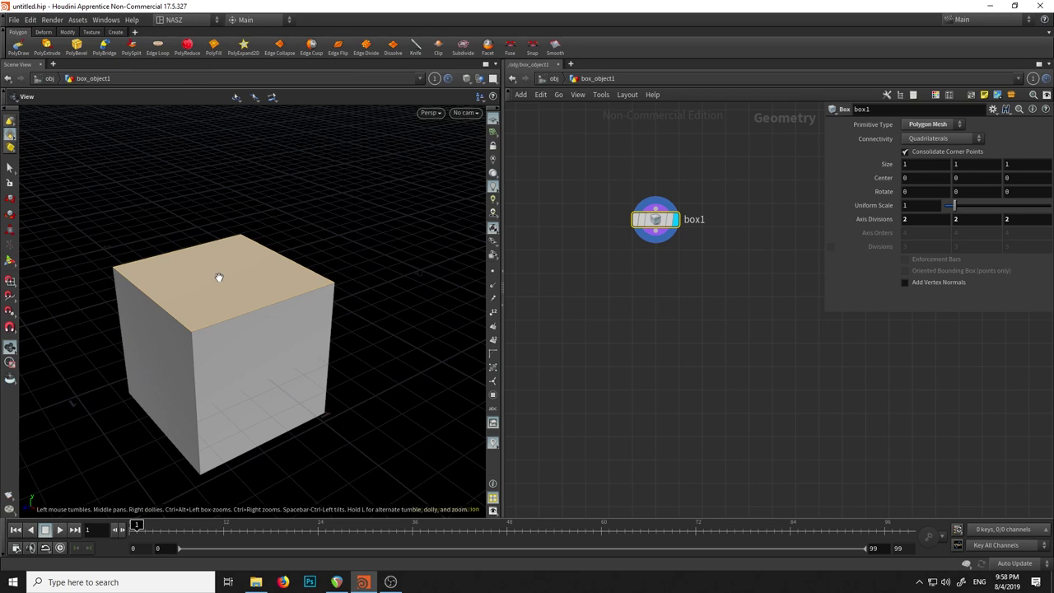
key(s)
key(Tab)
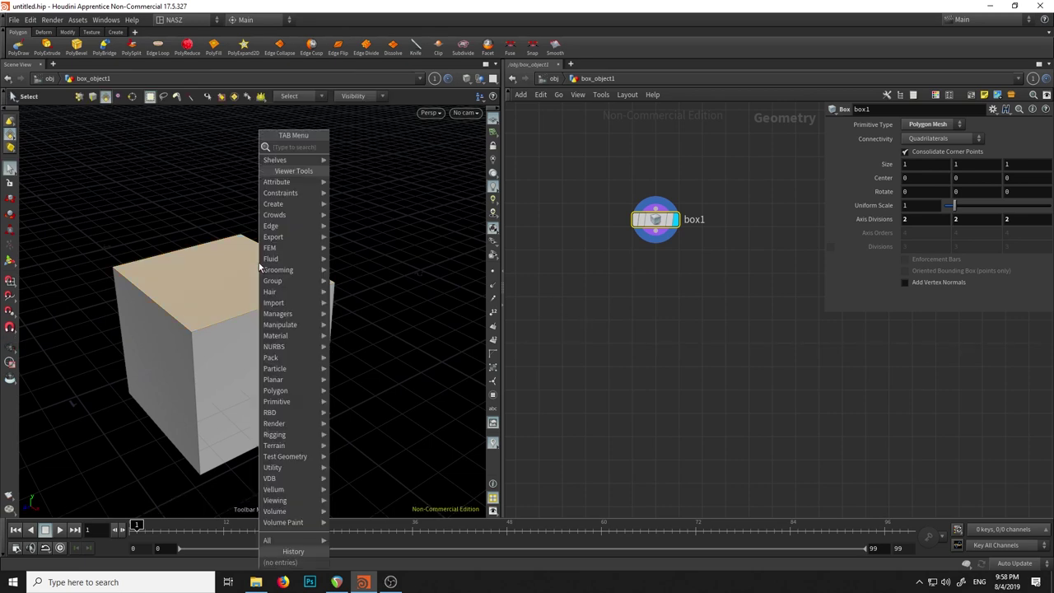
text(ex)
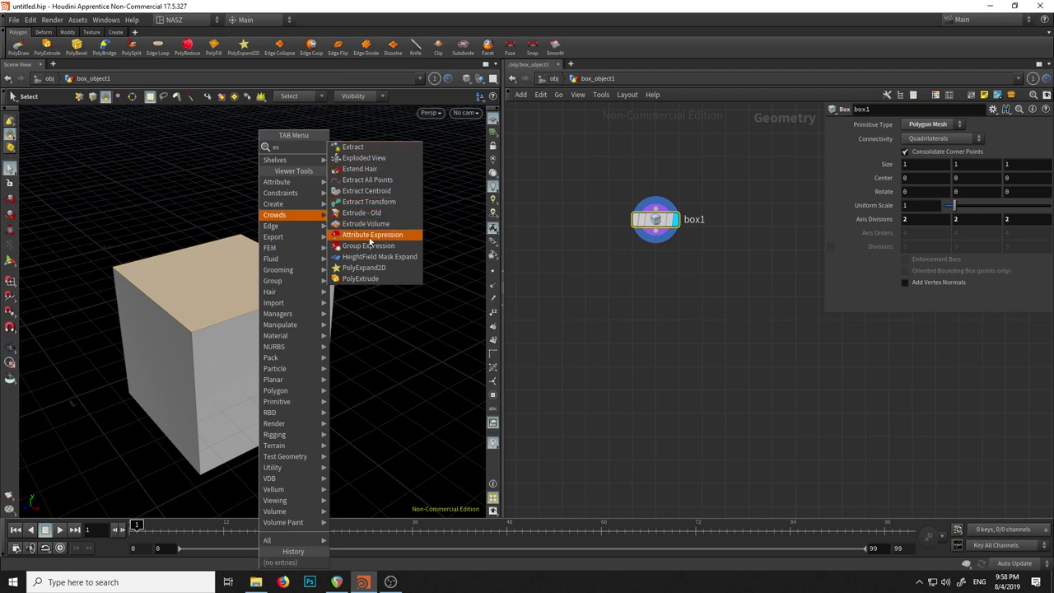
click(374, 281)
Drag the extrusion handle to raise the top face about 0.66 units.
mouse_move(231, 262)
alt+mouse_down()
mouse_move(349, 247)
mouse_move(267, 294)
mouse_move(259, 155)
mouse_move(247, 213)
mouse_move(266, 112)
mouse_move(259, 237)
mouse_move(255, 94)
mouse_move(302, 200)
alt+mouse_up()
key(Escape)
mouse_move(309, 322)
mouse_down()
mouse_move(265, 306)
mouse_move(277, 282)
mouse_move(277, 329)
mouse_up()
key(Return)
mouse_move(259, 235)
mouse_down()
mouse_move(264, 137)
mouse_move(283, 169)
mouse_move(274, 281)
mouse_move(281, 228)
mouse_up()
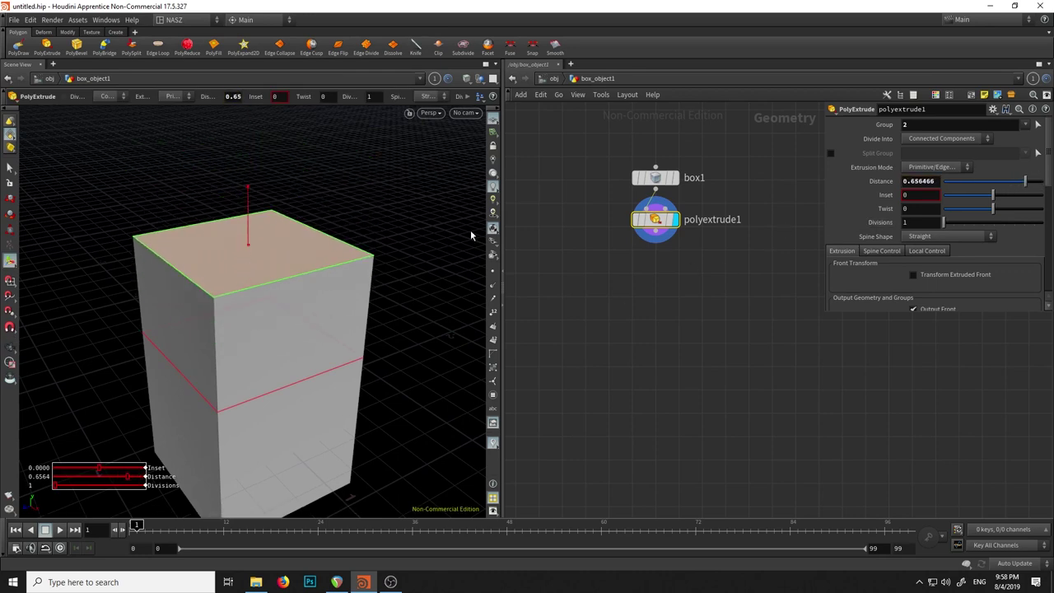
Lengthen the extrusion distance to about 1.16 and re-centre the nodes.
mouse_move(247, 223)
mouse_down()
mouse_move(262, 249)
mouse_move(278, 134)
mouse_up()
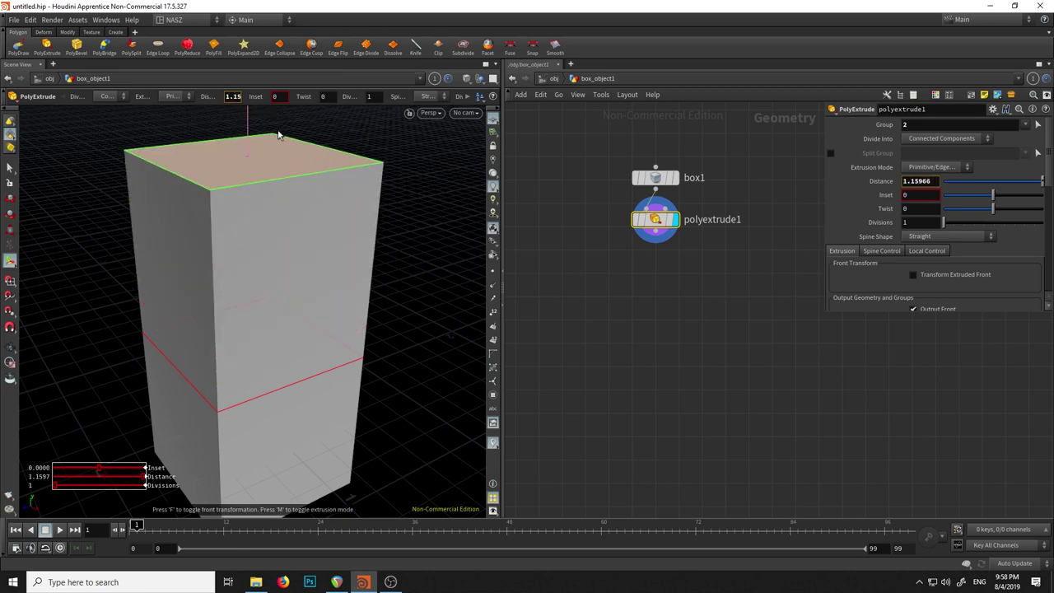
scroll(667, 224, up, 3)
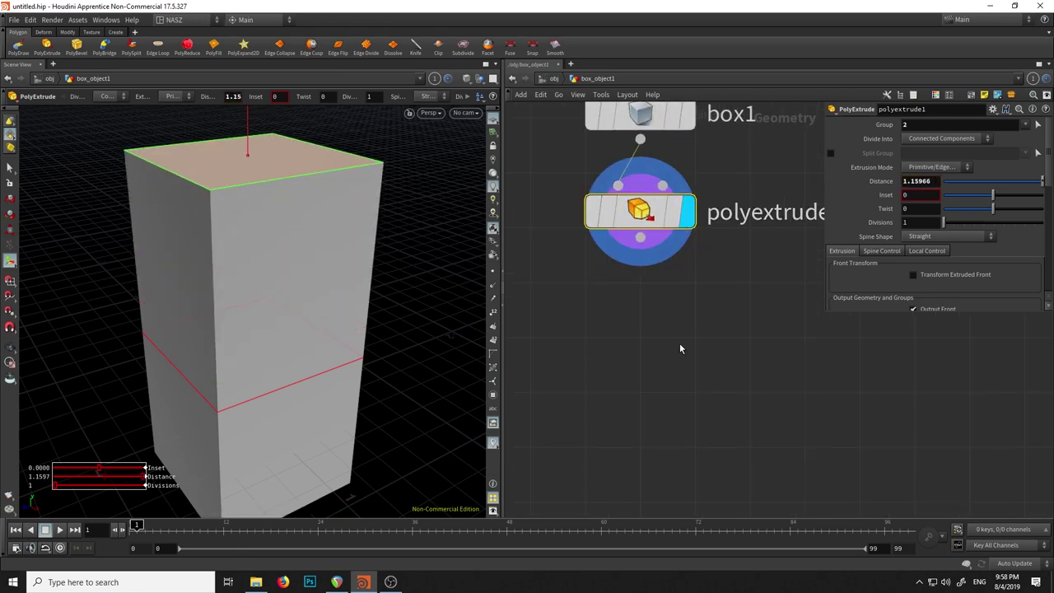
key(h)
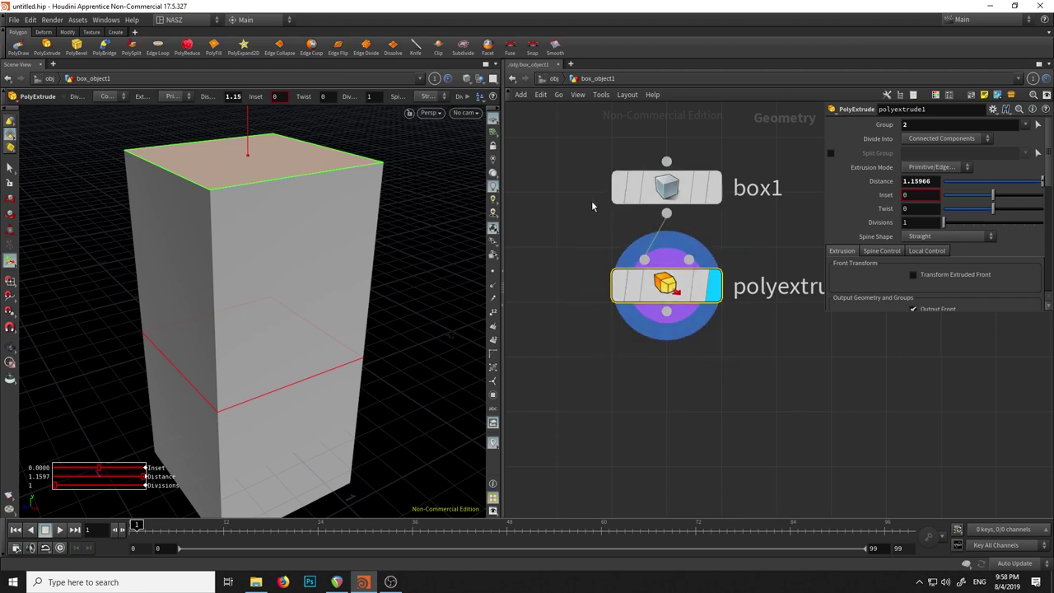
drag(304, 198, 380, 206)
key(ctrl+z)
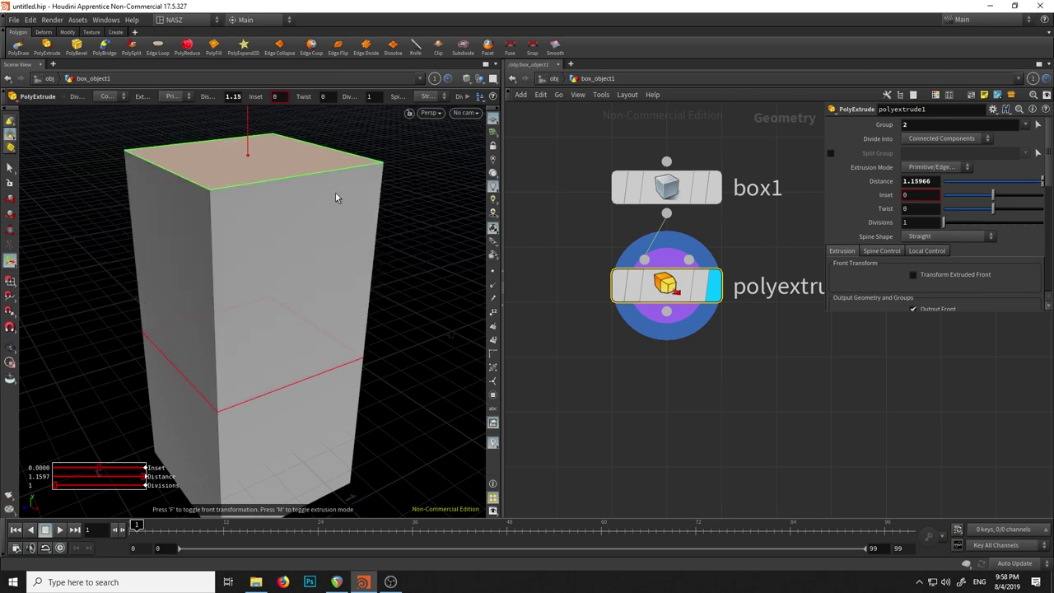
Inset the extruded top face to 0.4 so it tapers to a narrow peak.
drag(335, 197, 335, 197)
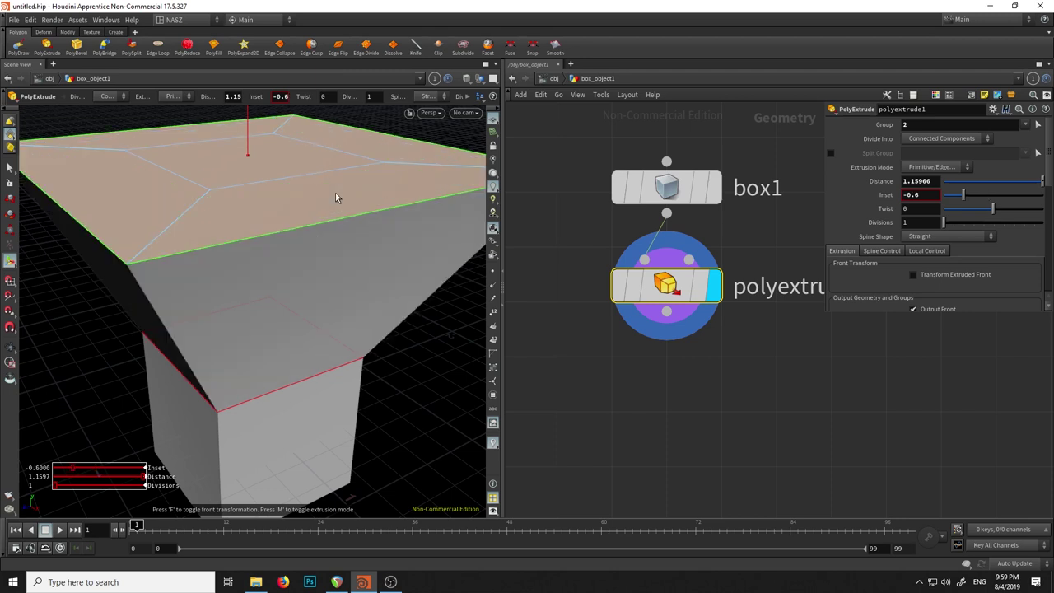
drag(335, 197, 335, 193)
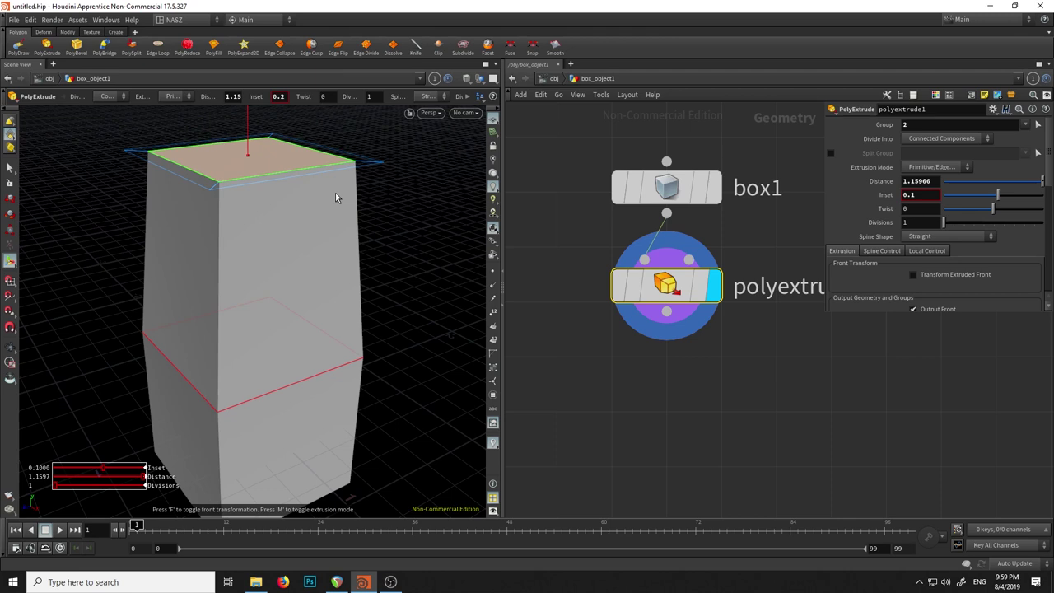
drag(335, 198, 335, 197)
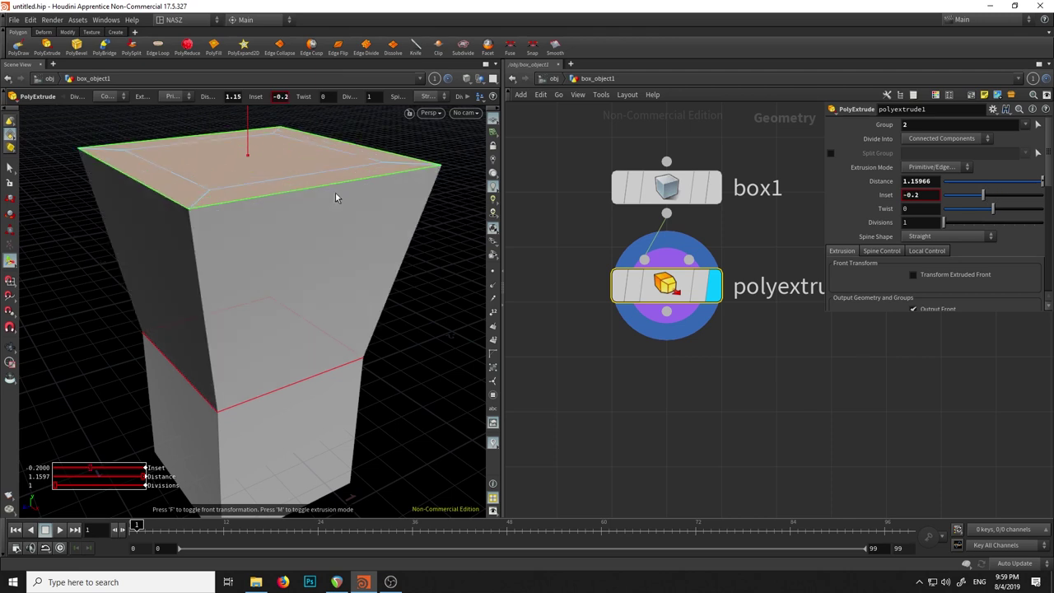
drag(335, 197, 289, 258)
key(Escape)
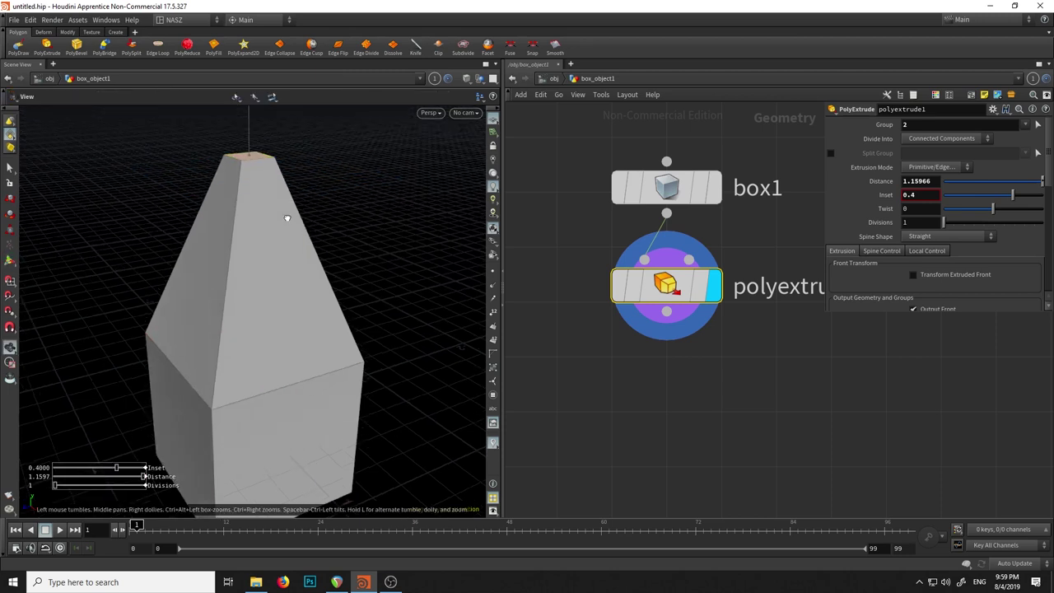
key(Return)
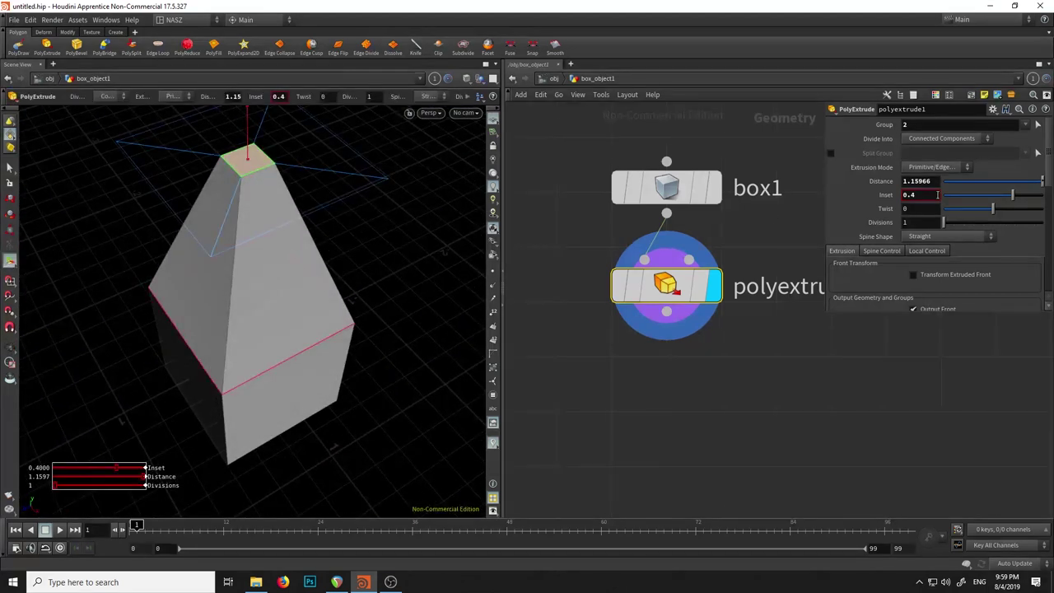
Twist the extruded top to about 76 and orbit to inspect the result.
right_click(319, 183)
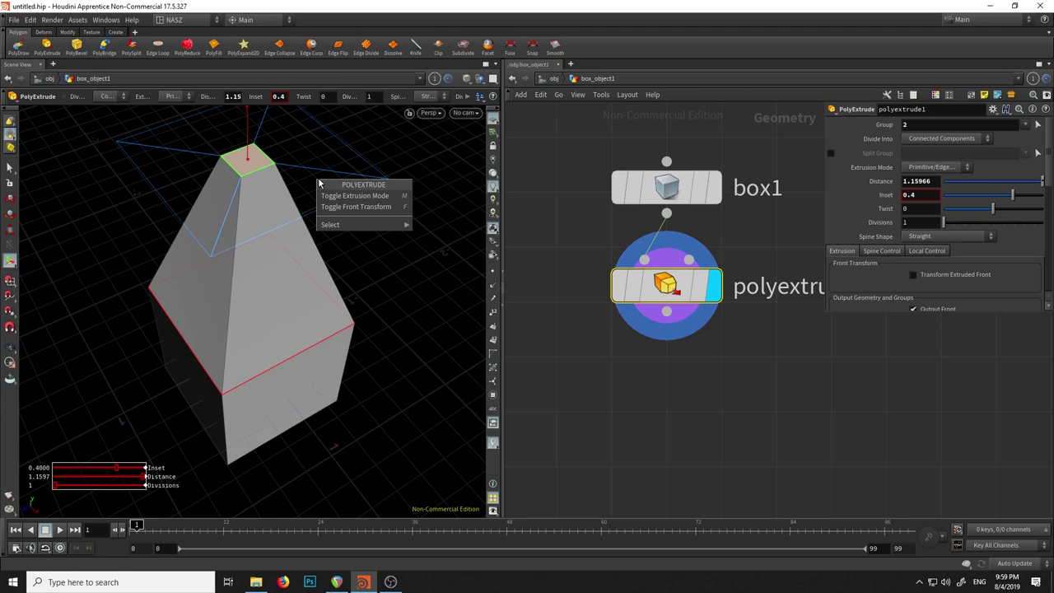
drag(992, 214, 1013, 212)
key(Escape)
mouse_move(313, 198)
mouse_down()
mouse_move(223, 276)
mouse_move(393, 254)
mouse_move(373, 296)
mouse_move(357, 203)
mouse_up()
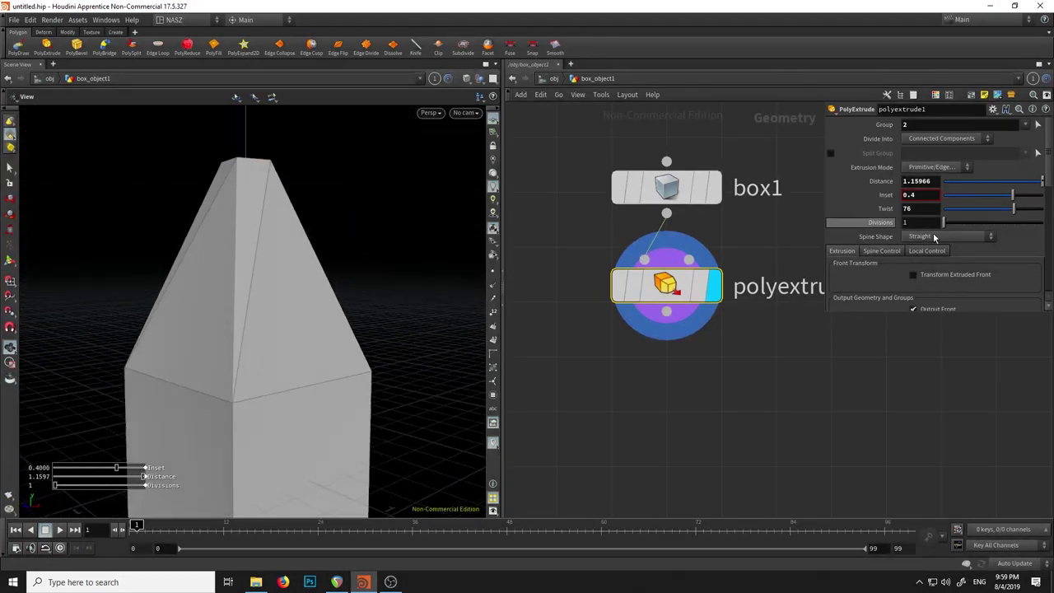
key(Return)
key(Escape)
mouse_move(360, 228)
mouse_down()
mouse_move(329, 228)
mouse_move(354, 238)
mouse_up()
key(Return)
Increase the extrusion divisions from 5 to 11 so the tower spirals in facets.
drag(946, 222, 948, 224)
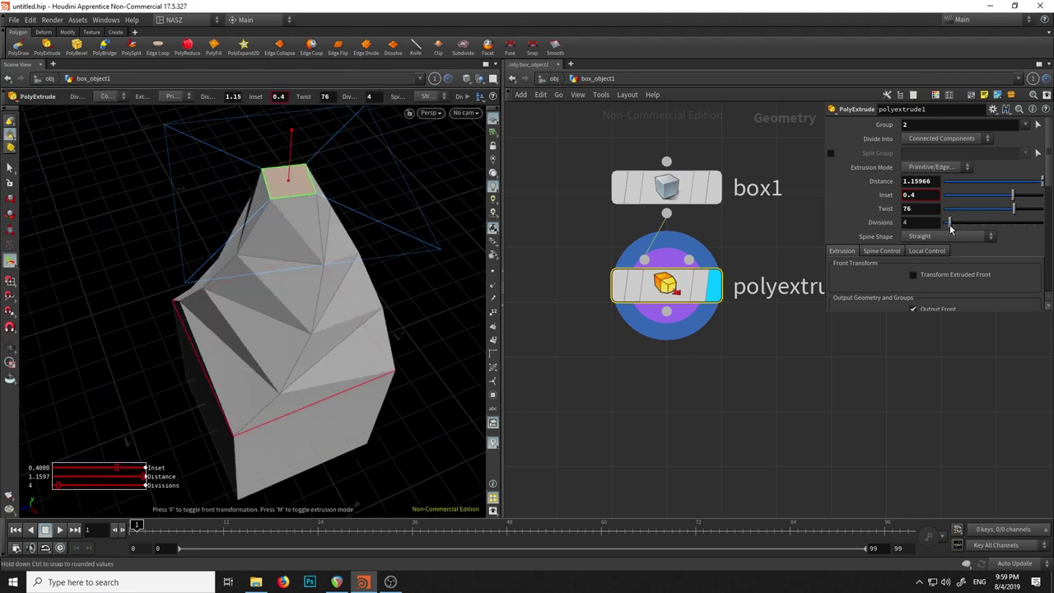
key(Escape)
mouse_move(290, 313)
mouse_down()
mouse_move(291, 235)
mouse_move(272, 275)
mouse_move(332, 312)
mouse_move(339, 247)
mouse_move(259, 263)
mouse_move(414, 239)
mouse_move(417, 312)
mouse_move(329, 226)
mouse_move(334, 250)
mouse_move(378, 186)
mouse_move(308, 327)
mouse_move(297, 277)
mouse_up()
drag(948, 222, 964, 228)
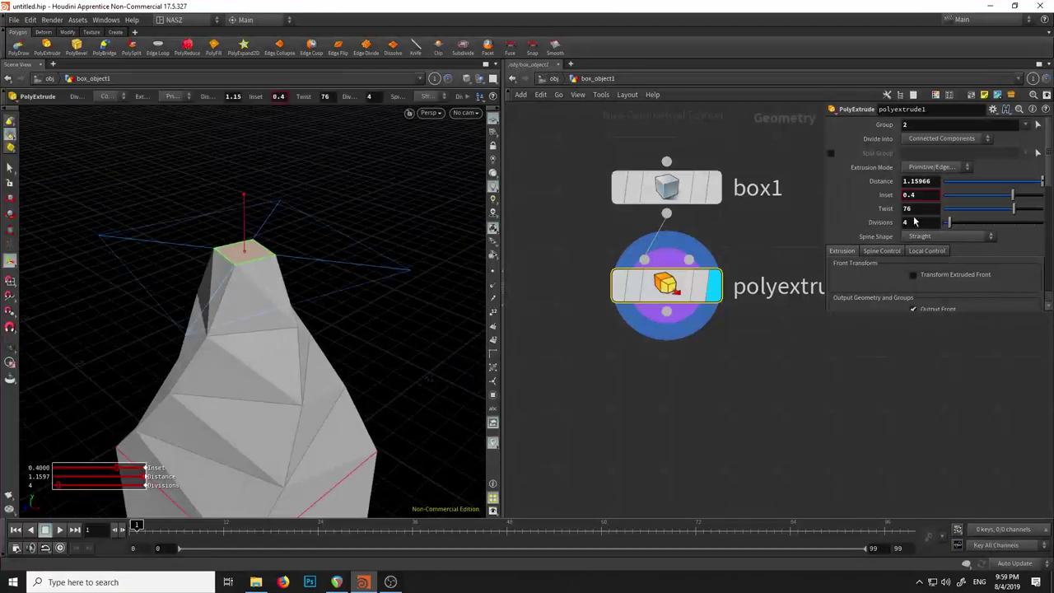
key(Escape)
mouse_move(346, 205)
mouse_down()
mouse_move(371, 181)
mouse_move(313, 231)
mouse_move(252, 219)
mouse_move(121, 262)
mouse_move(174, 320)
mouse_move(329, 275)
mouse_move(360, 198)
mouse_move(325, 228)
mouse_move(337, 275)
mouse_move(370, 195)
mouse_move(290, 225)
mouse_move(349, 216)
mouse_move(329, 247)
mouse_up()
key(Return)
key(Escape)
mouse_move(384, 181)
mouse_down()
mouse_move(437, 223)
mouse_move(386, 247)
mouse_move(372, 282)
mouse_move(374, 247)
mouse_up()
key(Return)
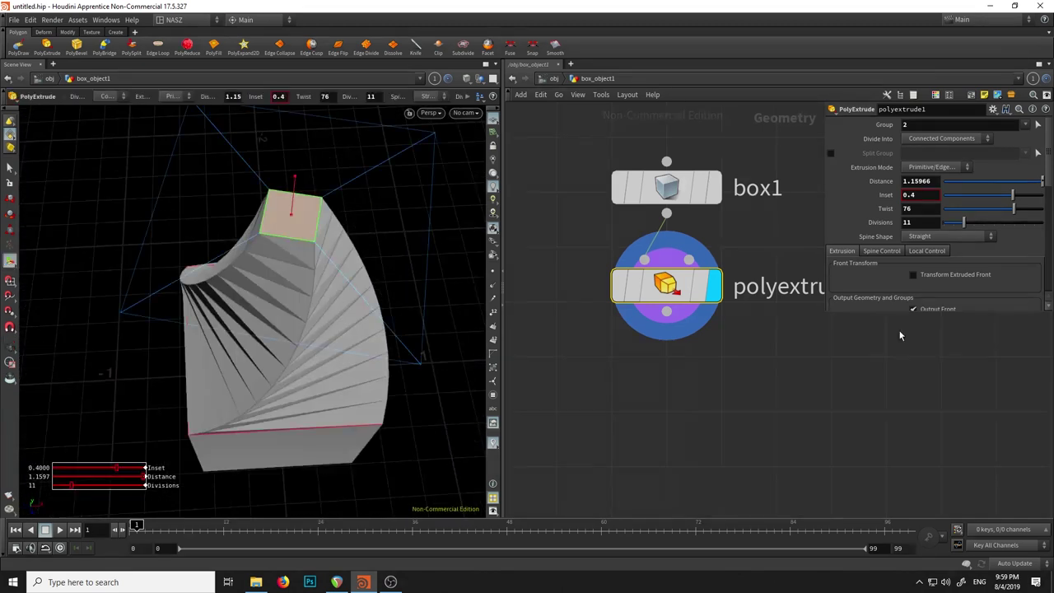
mouse_move(461, 271)
mouse_down()
mouse_move(371, 237)
mouse_move(438, 211)
mouse_up()
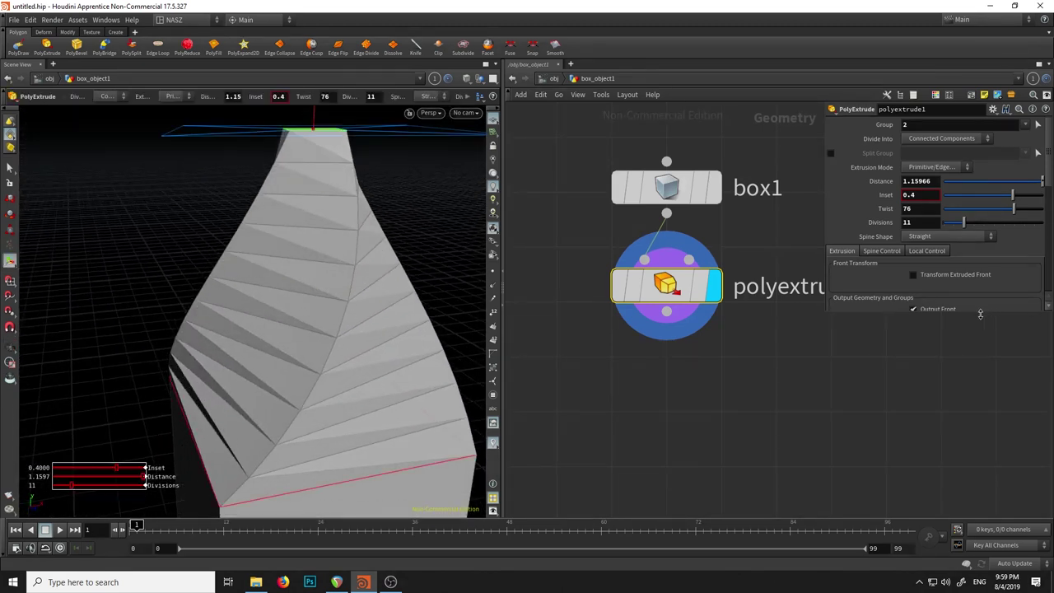
Expand the parameter pane and test Front and Back outputs, leaving Front on, Back off.
drag(979, 312, 962, 469)
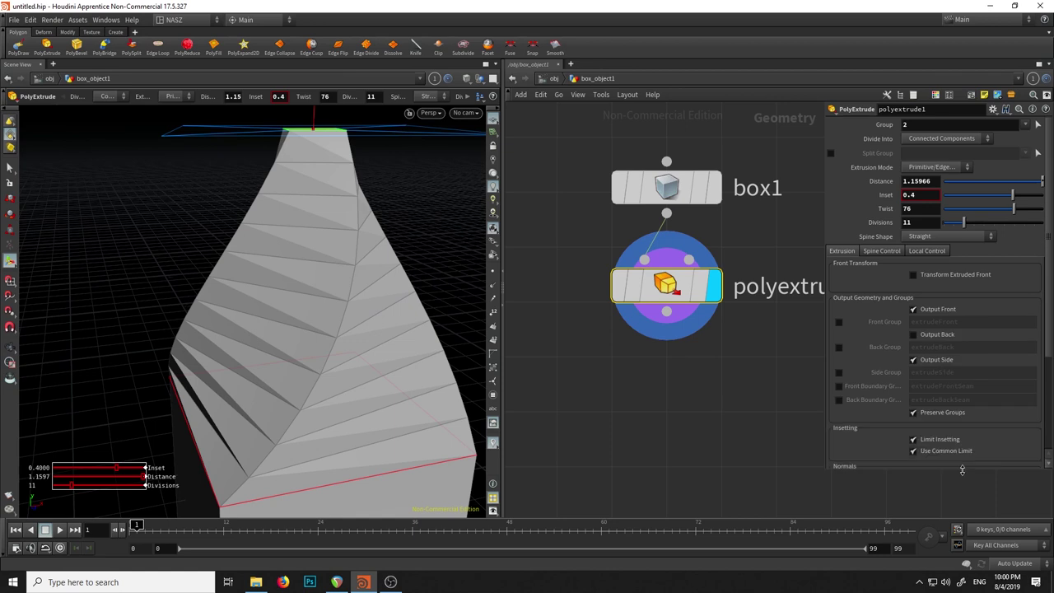
scroll(976, 395, down, 2)
scroll(970, 346, down, 1)
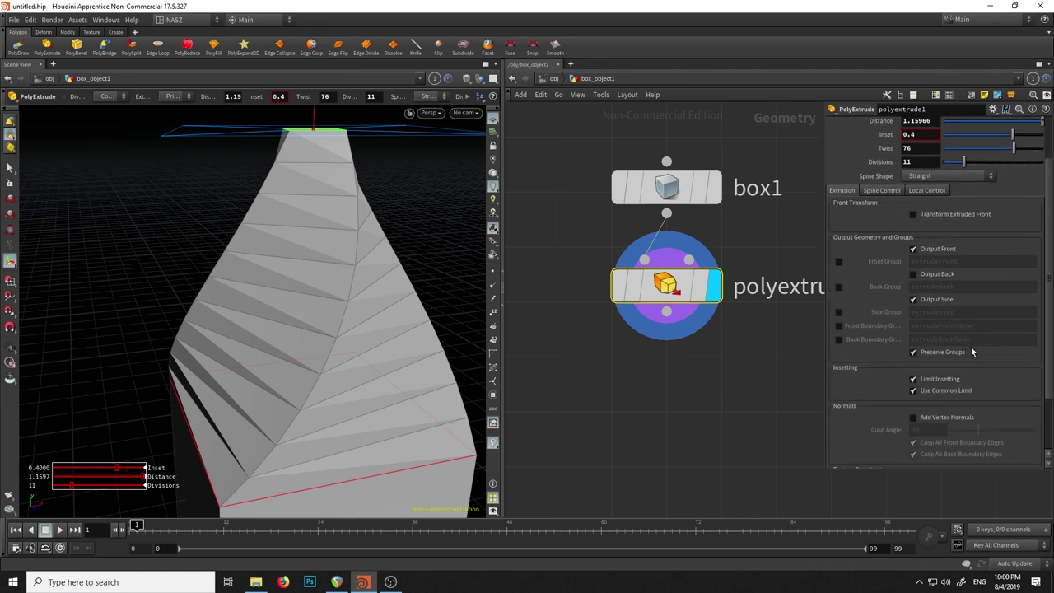
scroll(959, 333, down, 1)
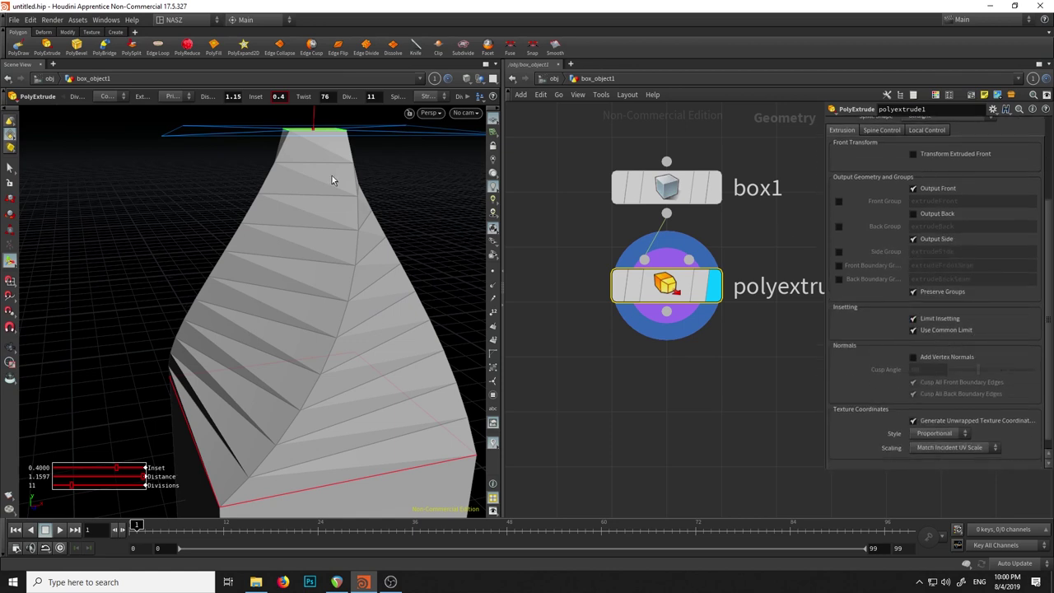
click(914, 189)
key(Escape)
mouse_move(378, 192)
mouse_down()
mouse_move(266, 272)
mouse_move(275, 238)
mouse_up()
key(Return)
click(932, 190)
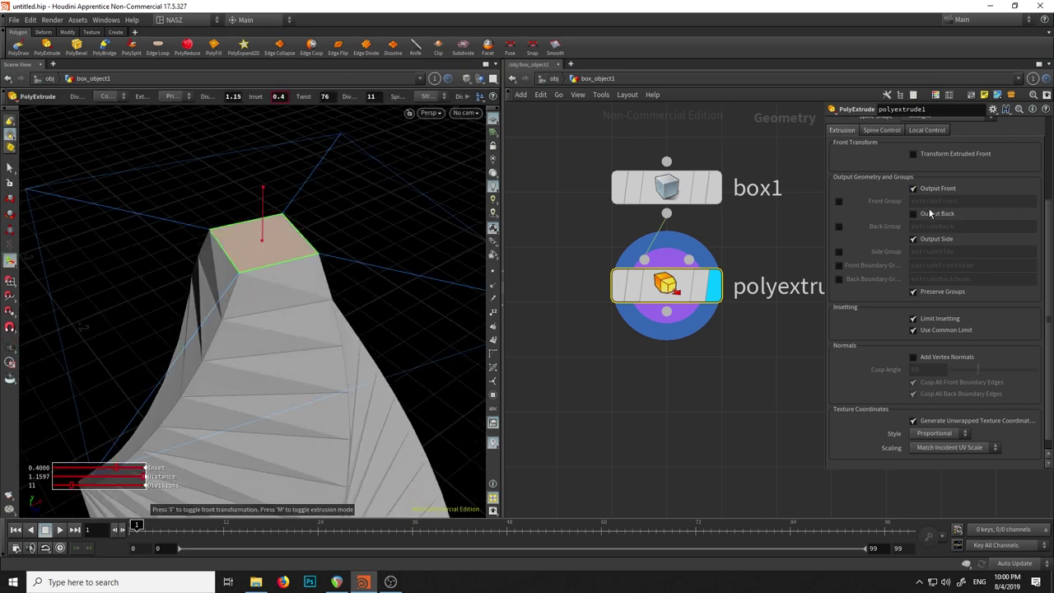
click(931, 215)
click(931, 216)
Compare the extrusion with the Back face output on, then turn it off again.
key(Escape)
mouse_move(329, 332)
mouse_down()
mouse_move(341, 176)
mouse_move(341, 348)
mouse_move(322, 281)
mouse_up()
scroll(313, 305, up, 3)
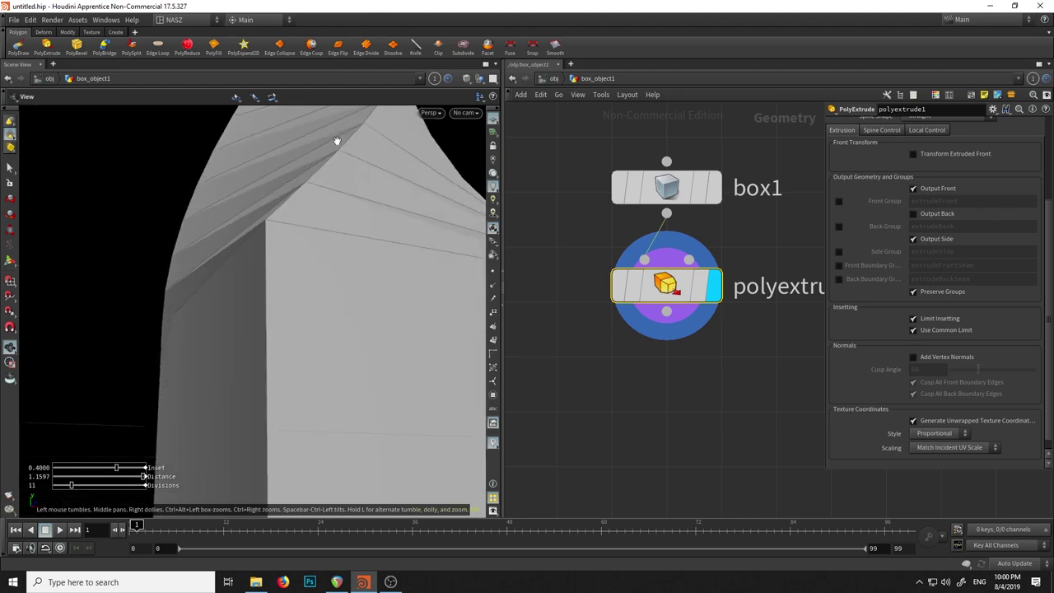
scroll(302, 325, up, 3)
scroll(301, 325, up, 3)
scroll(302, 326, up, 3)
key(Return)
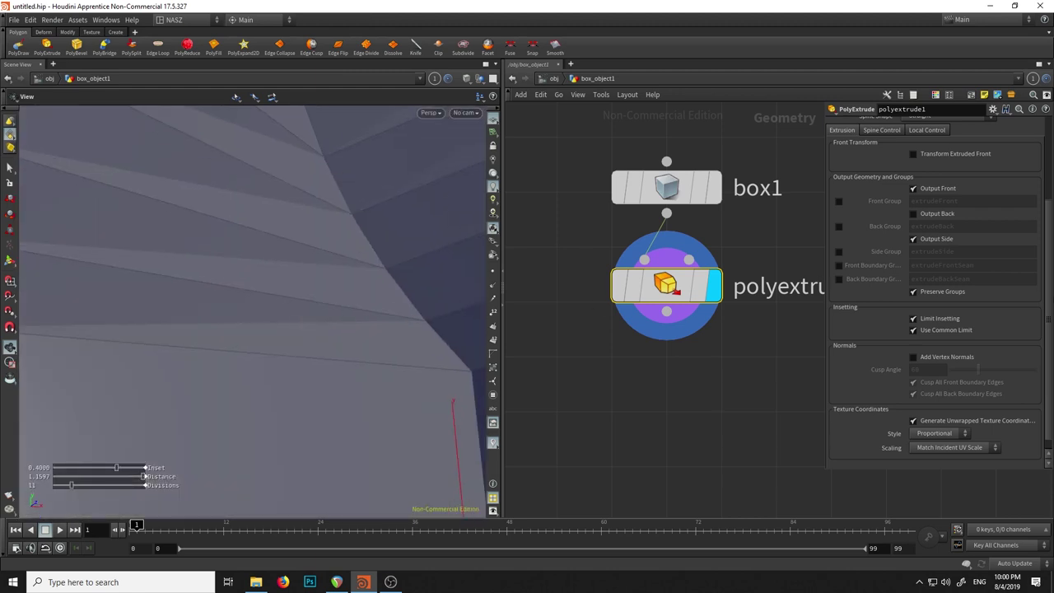
click(913, 214)
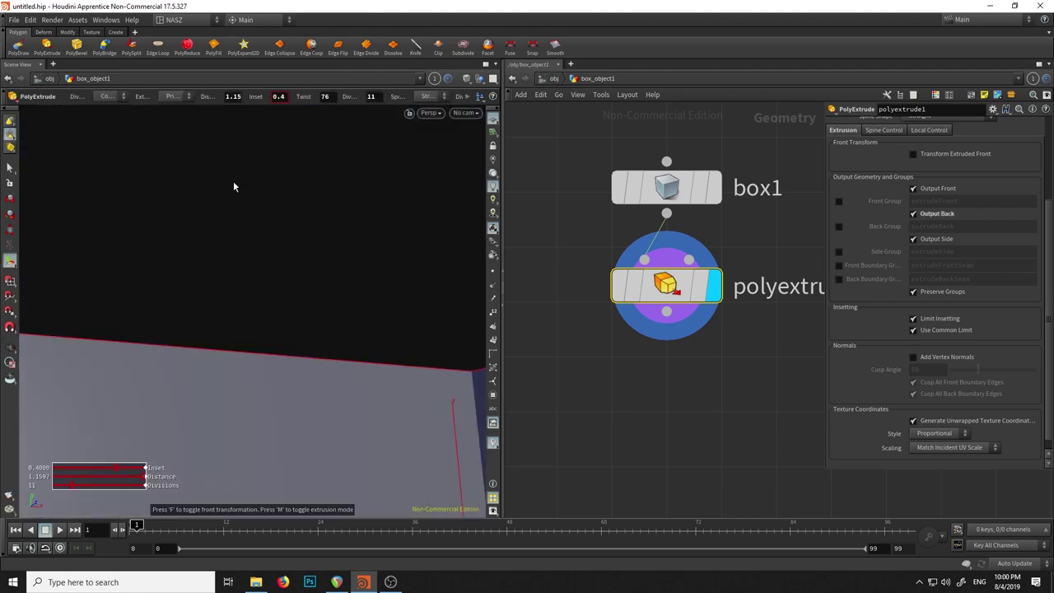
click(912, 214)
key(Escape)
scroll(311, 292, down, 5)
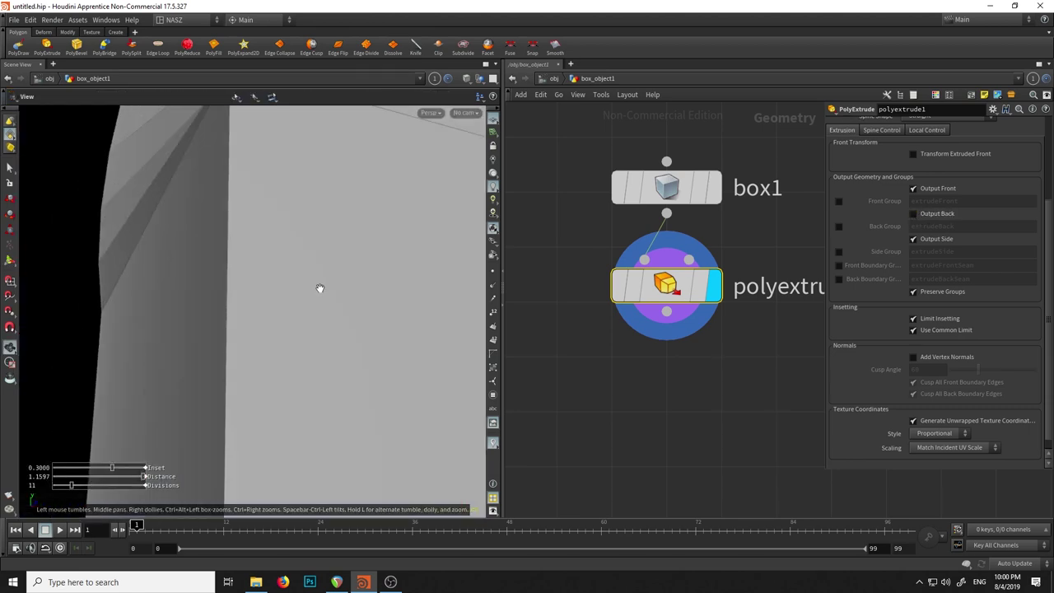
Test hiding the side faces and capping the back, then restore sides without the back face.
click(912, 238)
key(Escape)
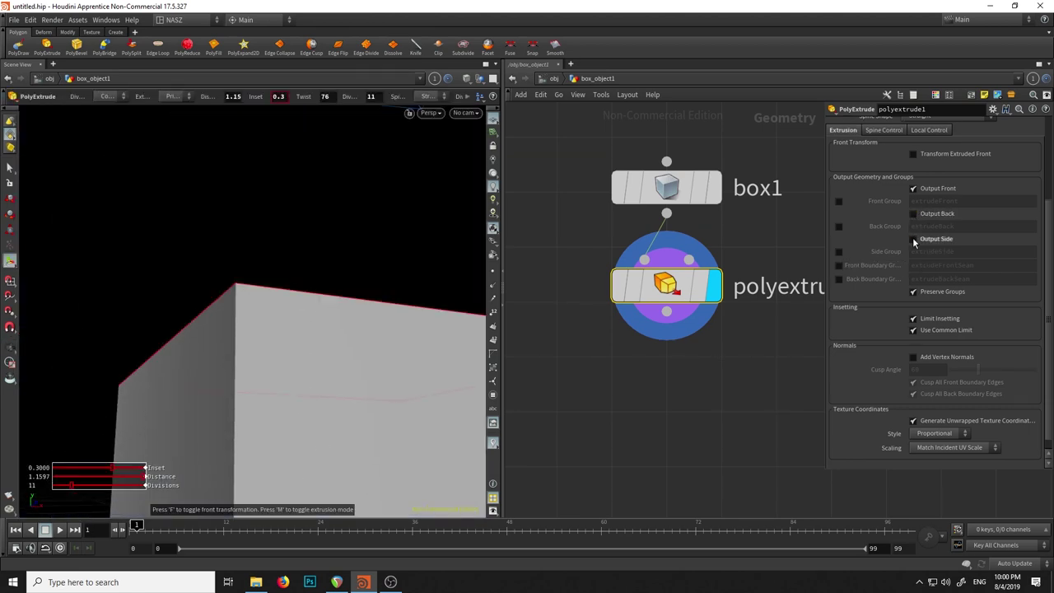
scroll(341, 200, down, 3)
mouse_move(341, 200)
mouse_down()
mouse_move(337, 313)
mouse_move(364, 282)
mouse_move(387, 313)
mouse_move(360, 353)
mouse_up()
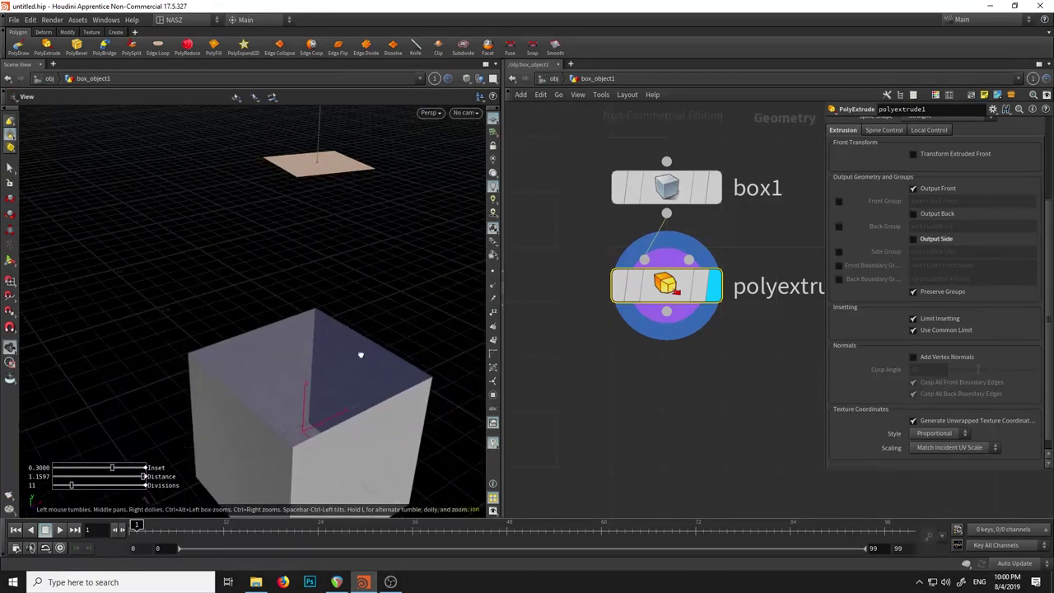
key(Return)
click(912, 214)
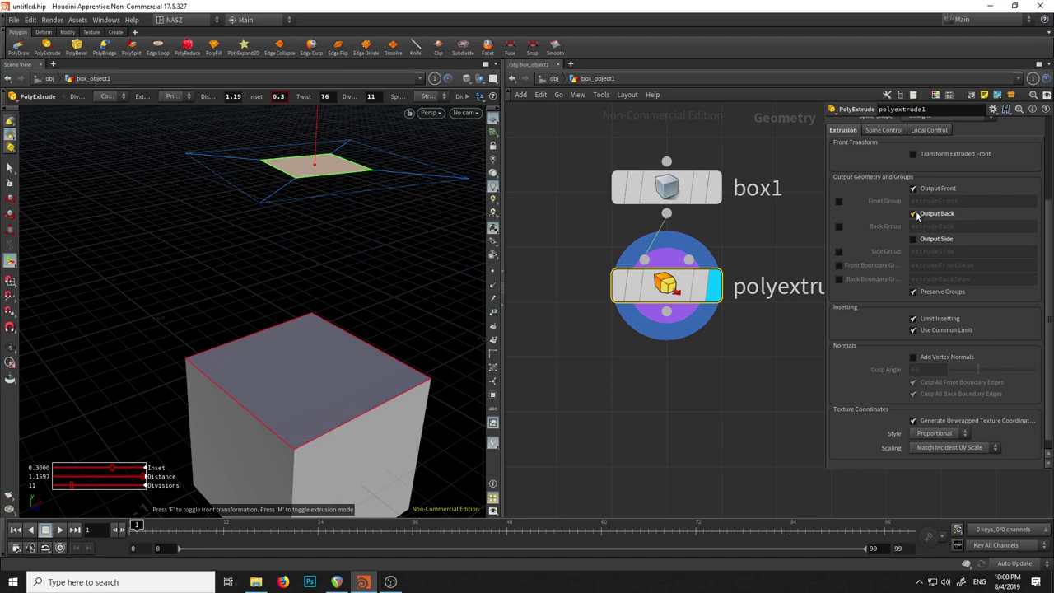
click(917, 216)
click(946, 240)
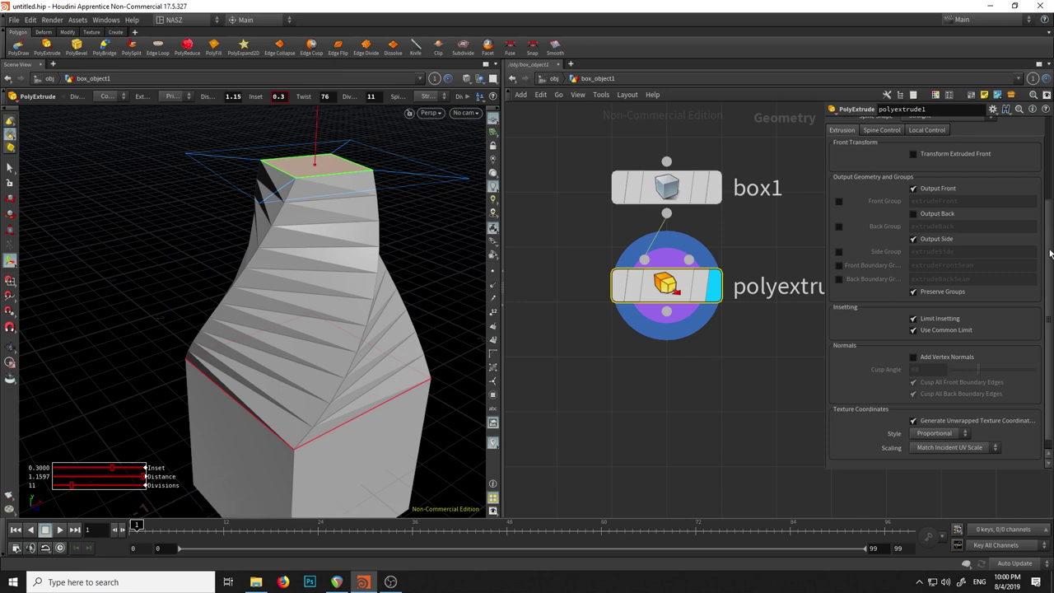
Set the extrusion's Spine Shape to Curved.
scroll(1049, 254, up, 3)
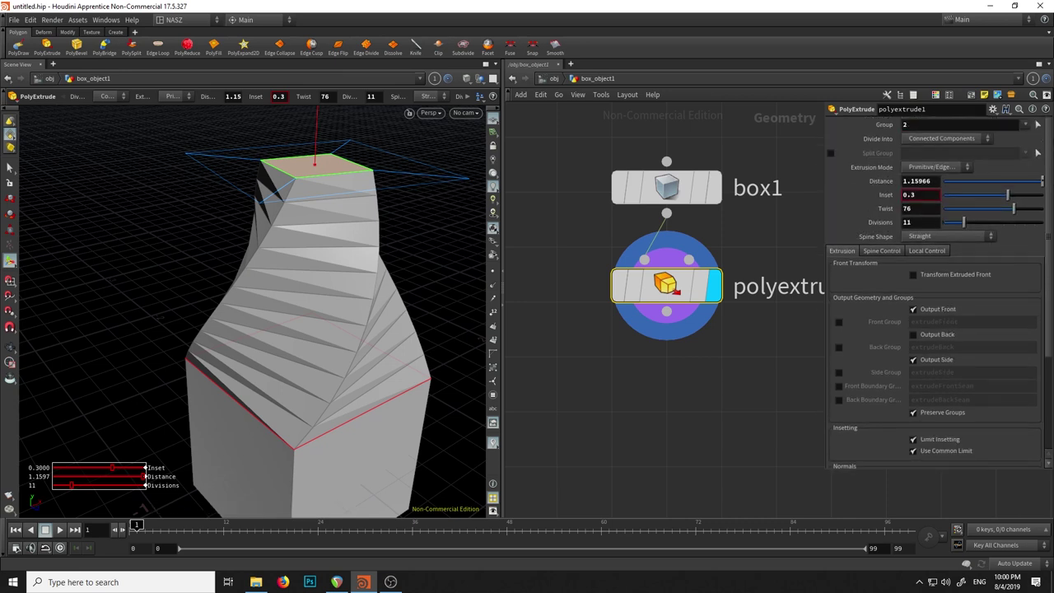
click(934, 238)
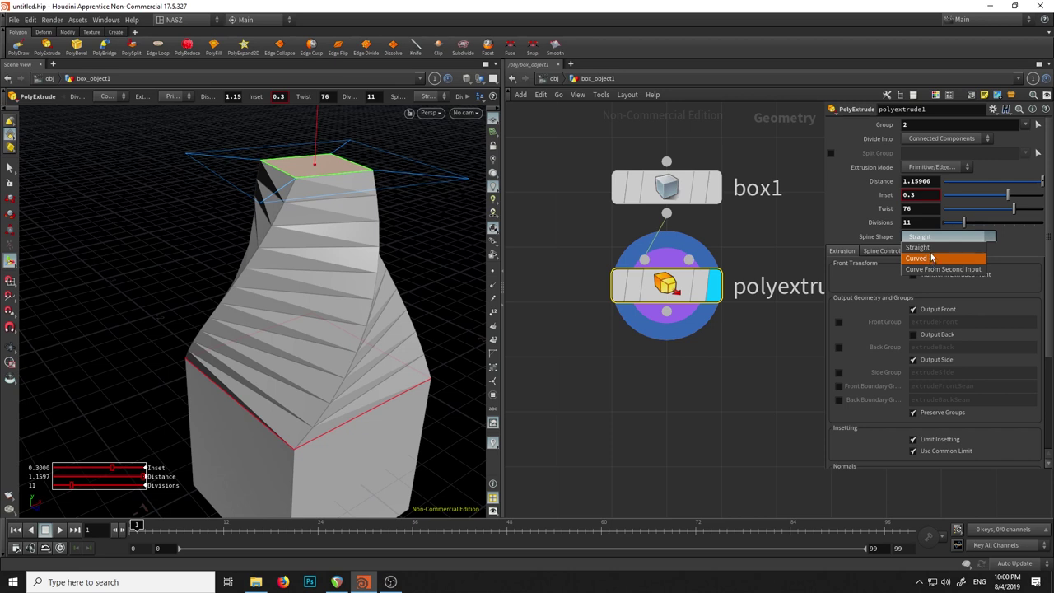
click(931, 258)
click(940, 238)
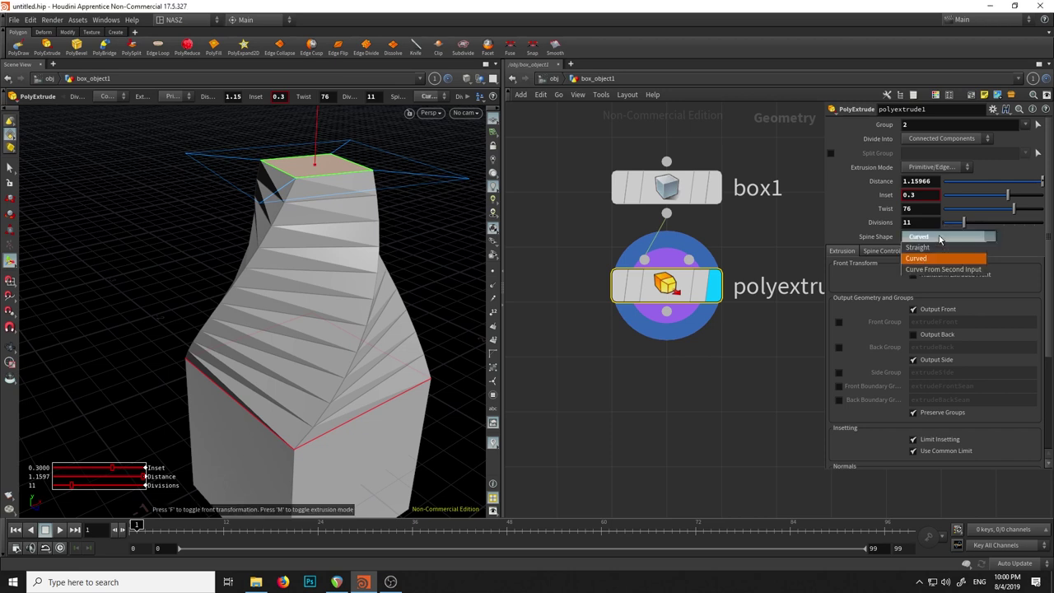
click(941, 239)
click(943, 240)
click(946, 258)
click(947, 239)
click(938, 251)
click(941, 168)
click(945, 177)
click(944, 170)
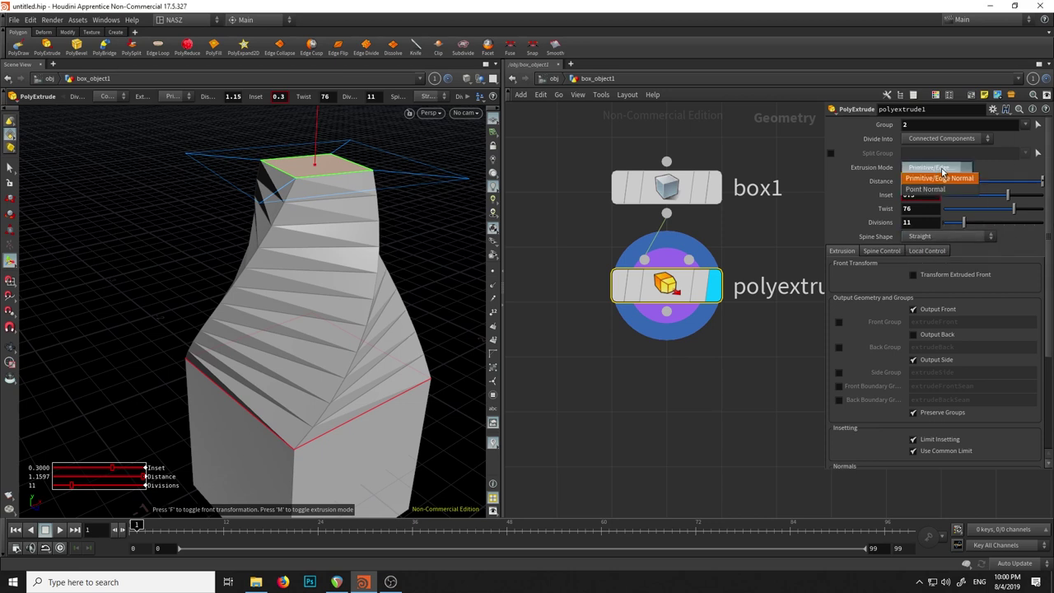
click(932, 188)
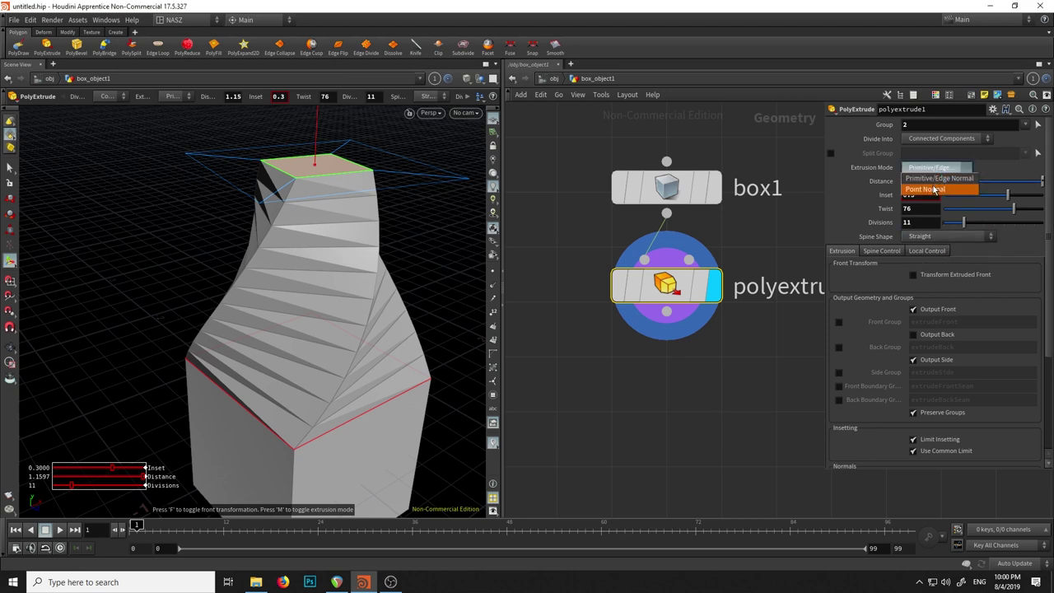
key(Escape)
mouse_move(197, 296)
mouse_down()
mouse_move(242, 242)
mouse_move(282, 259)
mouse_move(239, 257)
mouse_up()
key(Return)
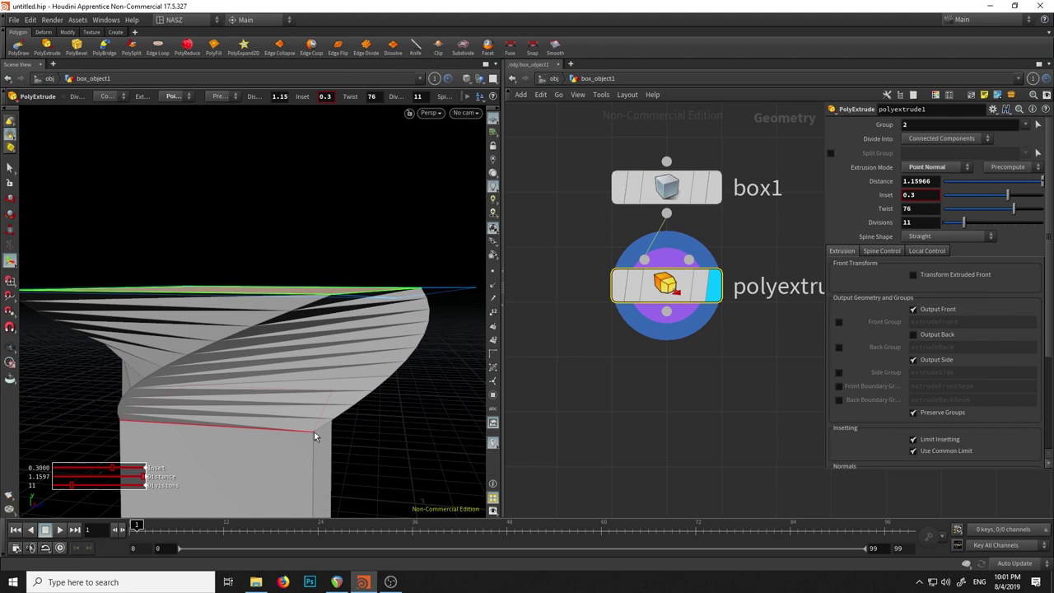
key(Escape)
drag(215, 397, 335, 390)
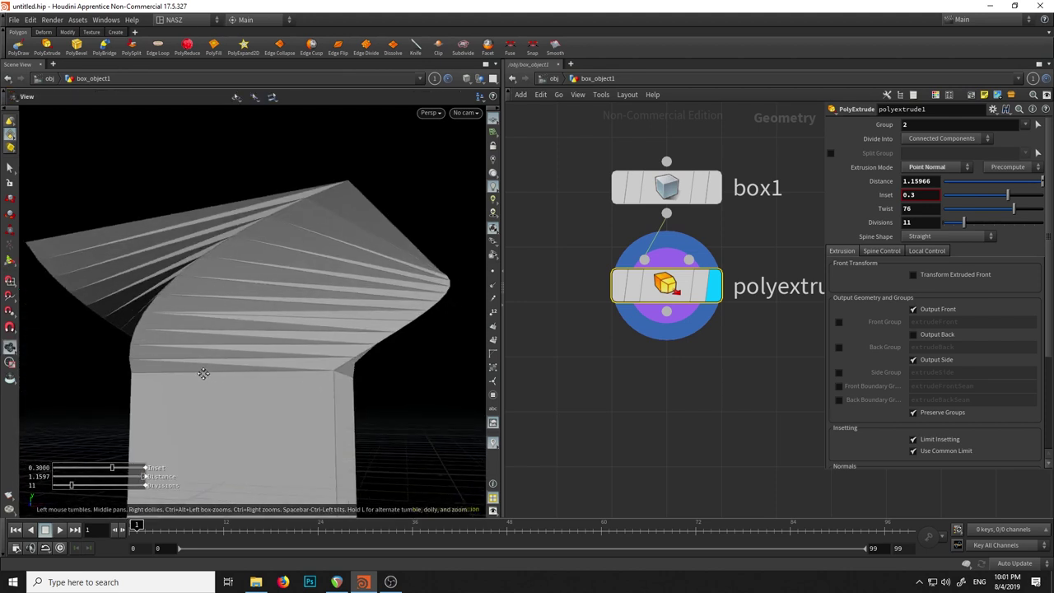
mouse_move(292, 217)
mouse_down()
mouse_move(287, 318)
mouse_move(277, 264)
mouse_move(401, 400)
mouse_up()
click(934, 166)
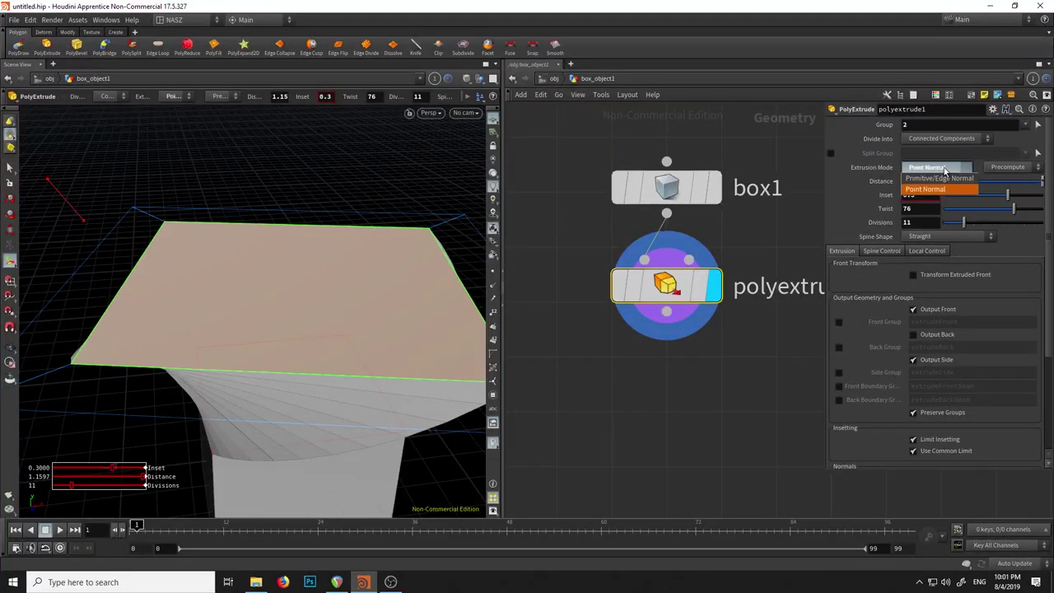
click(938, 170)
mouse_move(341, 284)
mouse_down()
mouse_move(398, 316)
mouse_move(342, 183)
mouse_move(346, 247)
mouse_move(453, 212)
mouse_move(314, 247)
mouse_move(228, 230)
mouse_move(324, 214)
mouse_move(351, 189)
mouse_up()
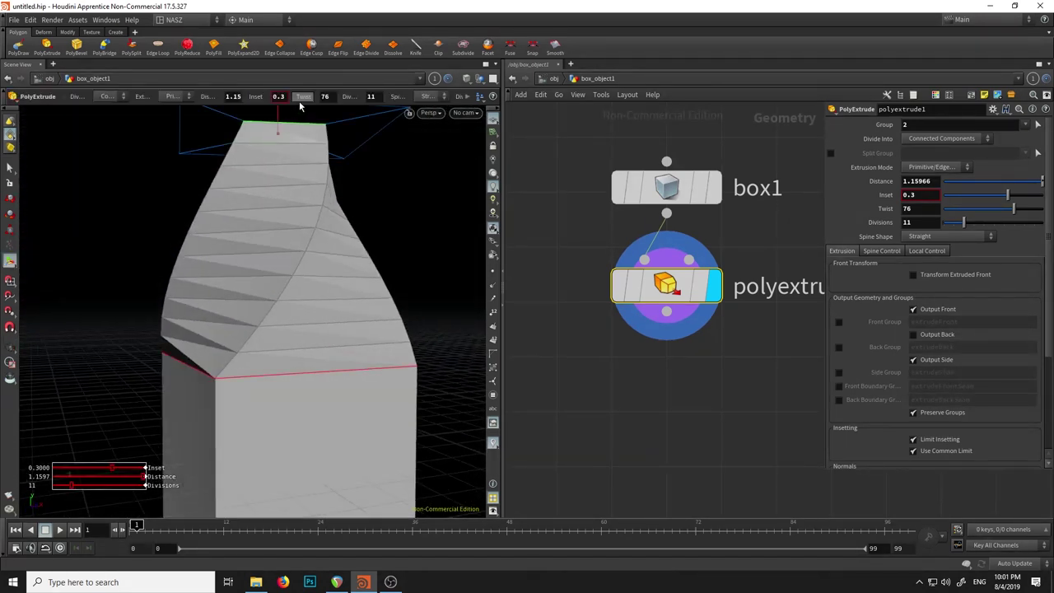
Switch to edge selection and pick edge segments down one corner of the column.
mouse_move(353, 252)
mouse_down()
mouse_move(325, 277)
mouse_move(325, 122)
mouse_up()
key(Return)
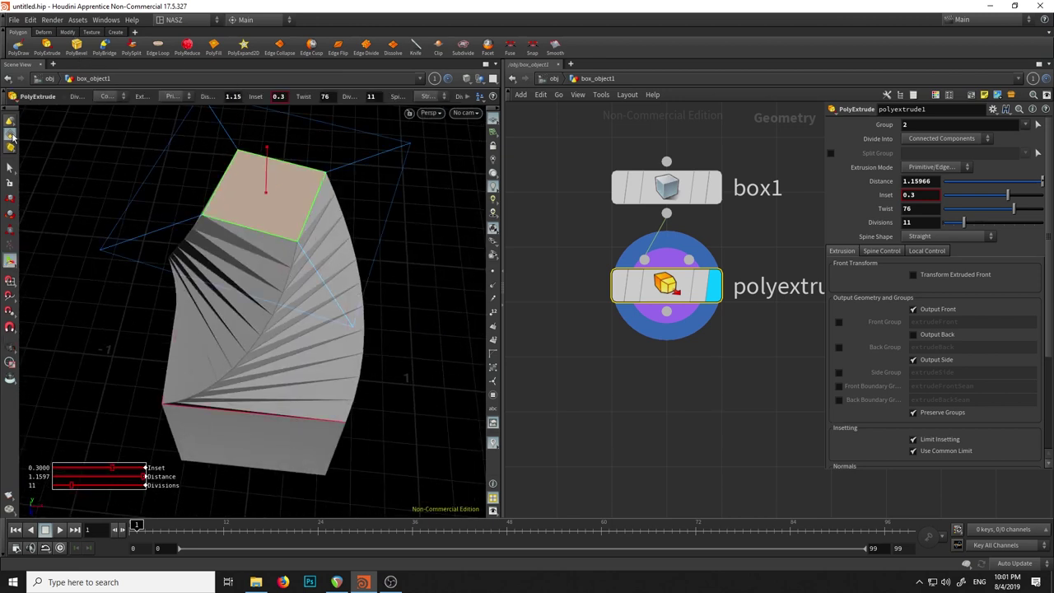
click(10, 135)
key(s)
drag(168, 263, 325, 161)
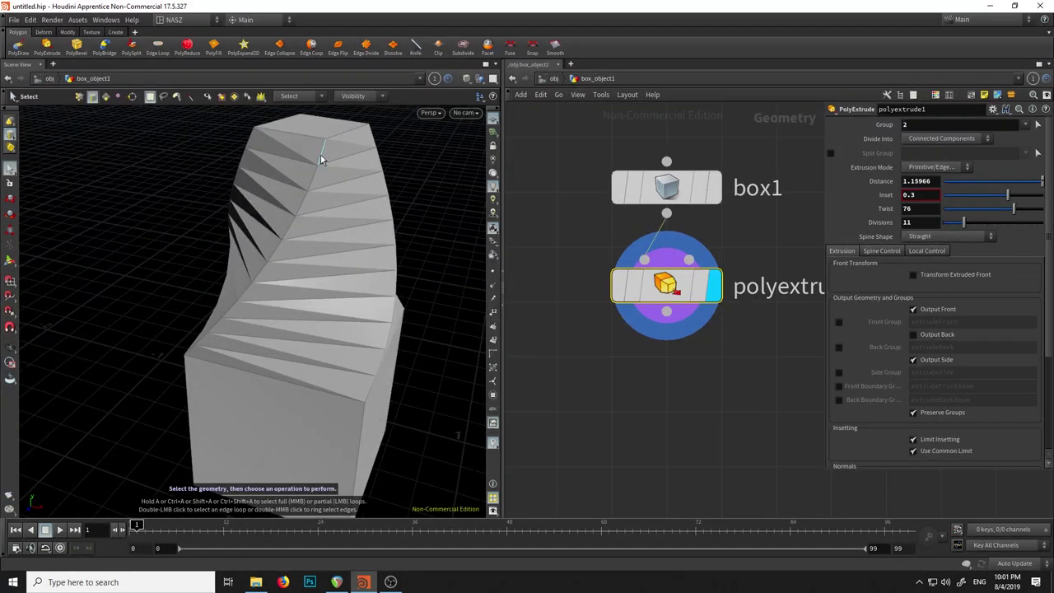
click(320, 158)
shift+click(301, 208)
shift+click(366, 412)
Select the whole diagonal corner edge loop with a double-click.
key(Escape)
mouse_move(365, 289)
mouse_down()
mouse_move(249, 198)
mouse_move(364, 219)
mouse_move(328, 420)
mouse_move(289, 229)
mouse_up()
key(s)
double_click(291, 224)
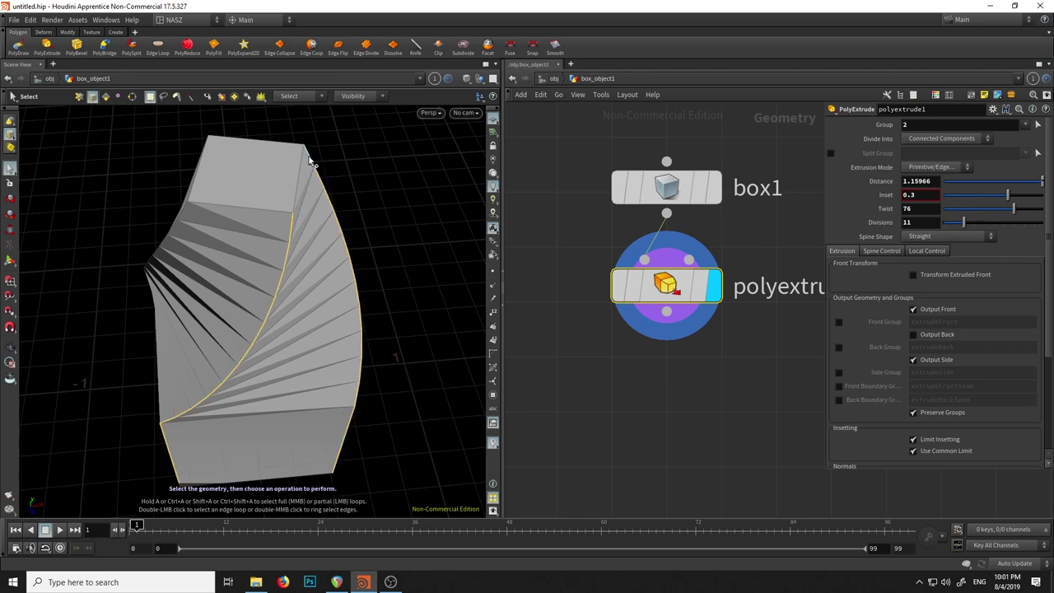
Orbit around the column from several angles to check the selected edge loops.
drag(308, 164, 228, 154)
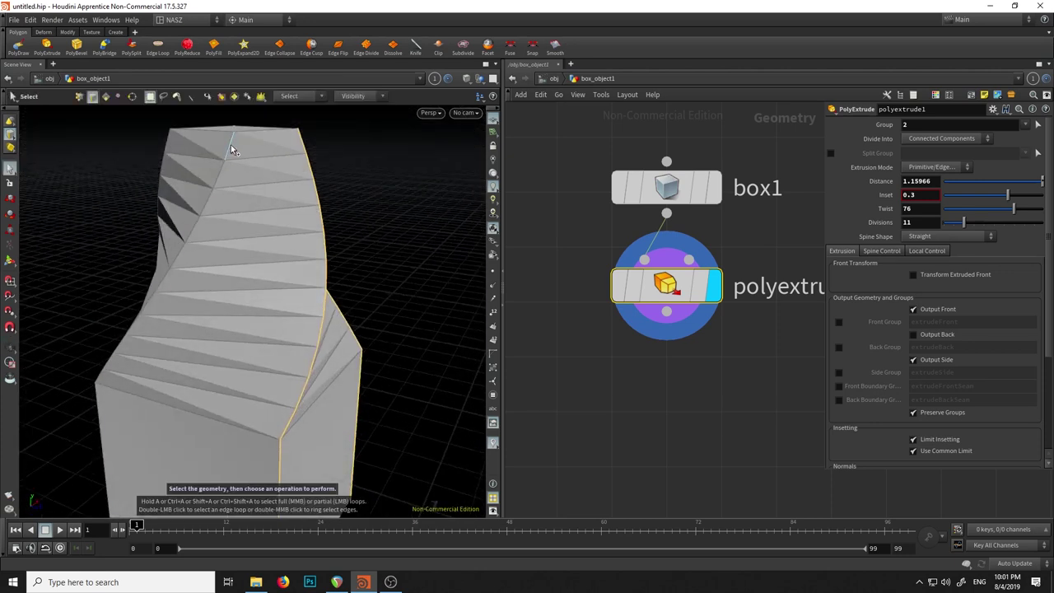
key(Escape)
drag(202, 249, 385, 295)
key(s)
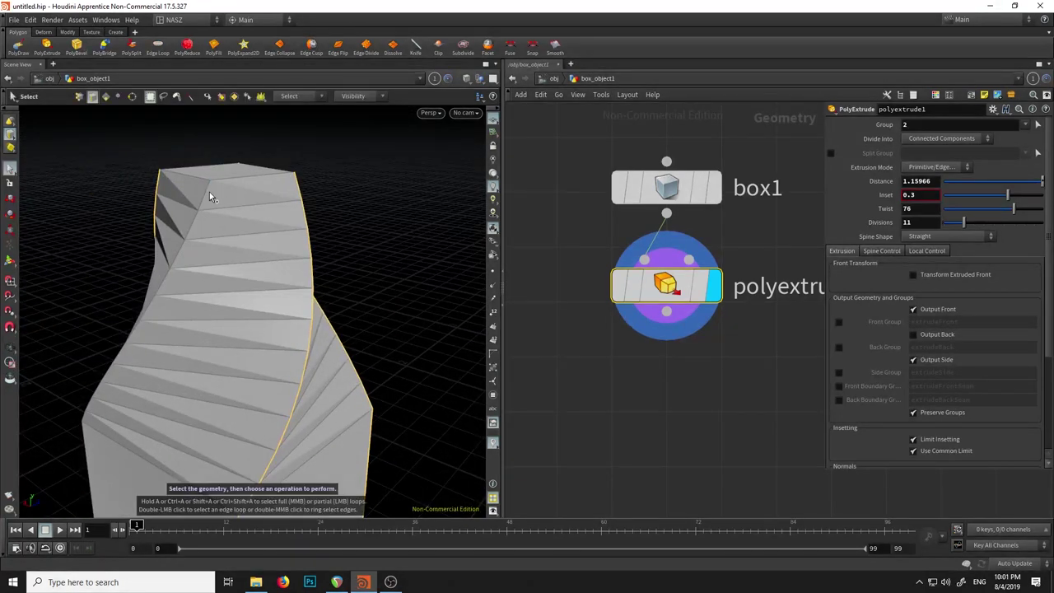
mouse_move(208, 192)
mouse_down()
mouse_move(230, 179)
mouse_move(214, 275)
mouse_up()
key(Escape)
scroll(218, 323, up, 5)
mouse_move(282, 244)
mouse_down()
mouse_move(303, 190)
mouse_move(275, 336)
mouse_move(247, 287)
mouse_move(294, 285)
mouse_up()
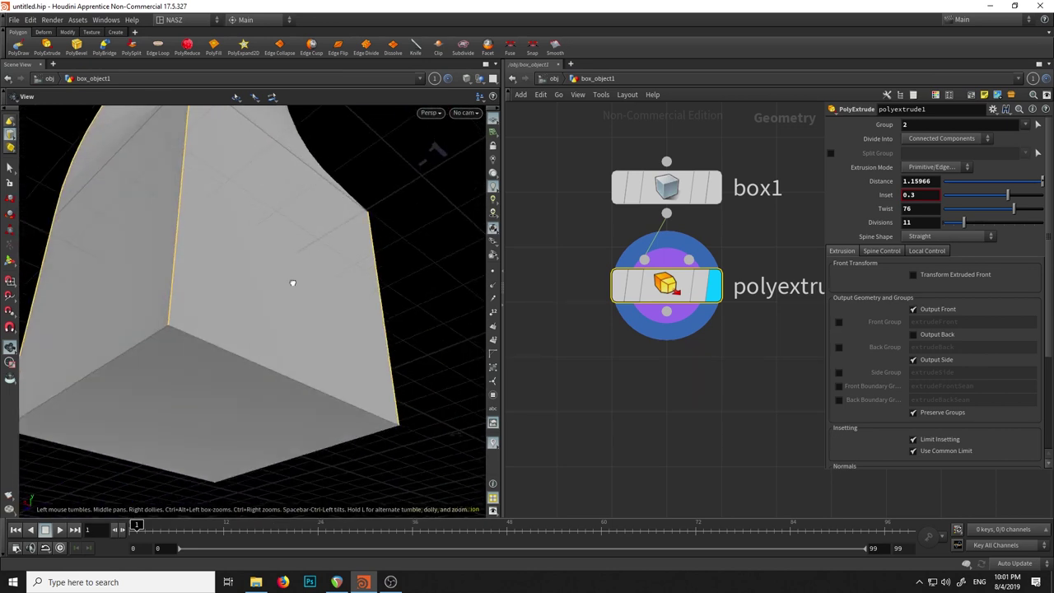
key(s)
key(Escape)
mouse_move(206, 352)
mouse_down()
mouse_move(229, 296)
mouse_move(216, 305)
mouse_move(215, 329)
mouse_move(219, 294)
mouse_move(223, 360)
mouse_move(218, 110)
mouse_up()
key(s)
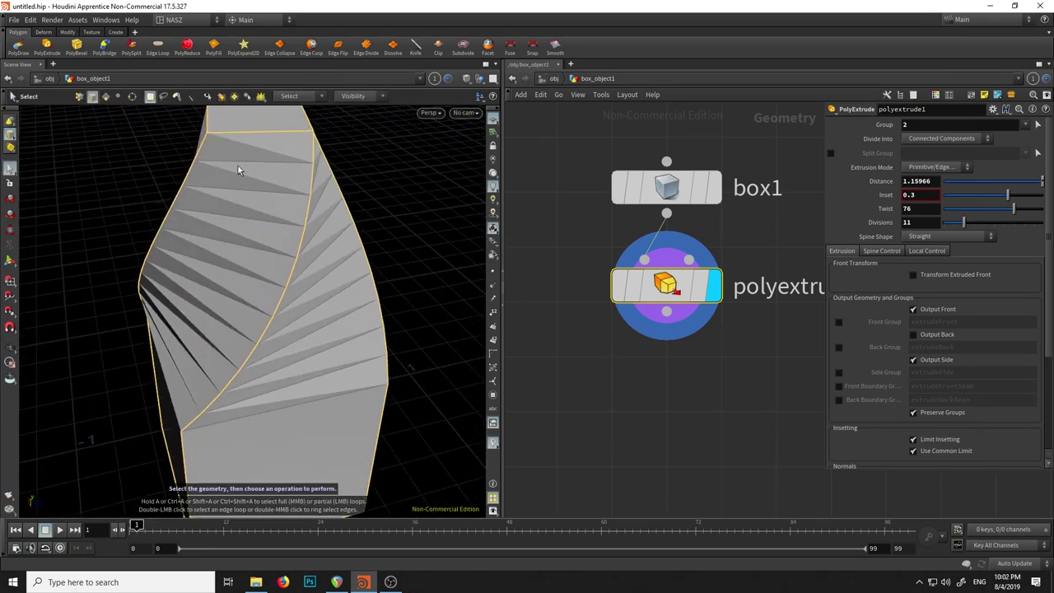
key(Tab)
Add a PolyBevel to the selected corner edges using the 'bev' search.
text(bev)
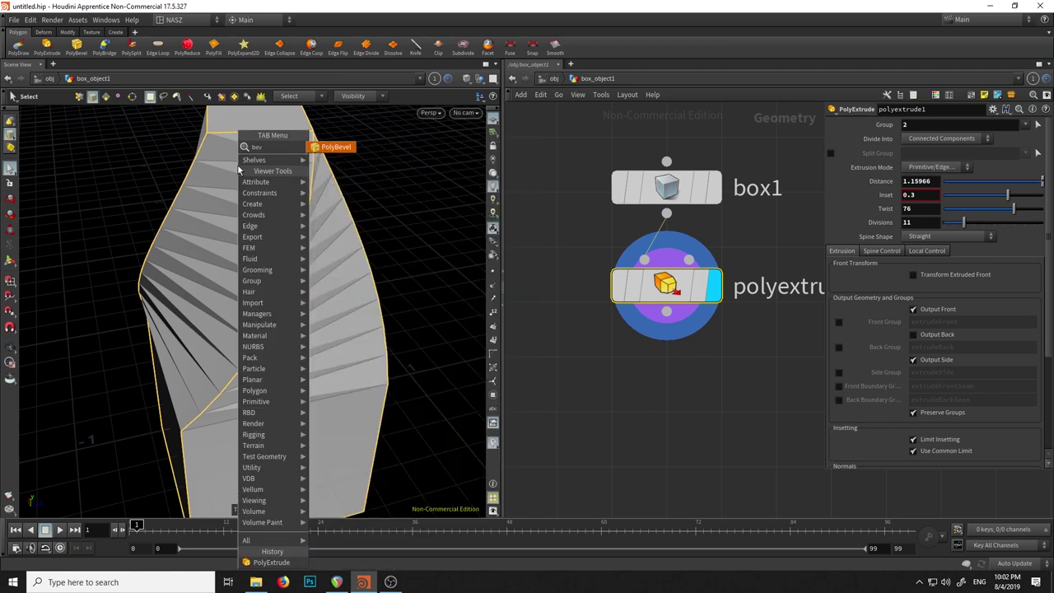
click(327, 147)
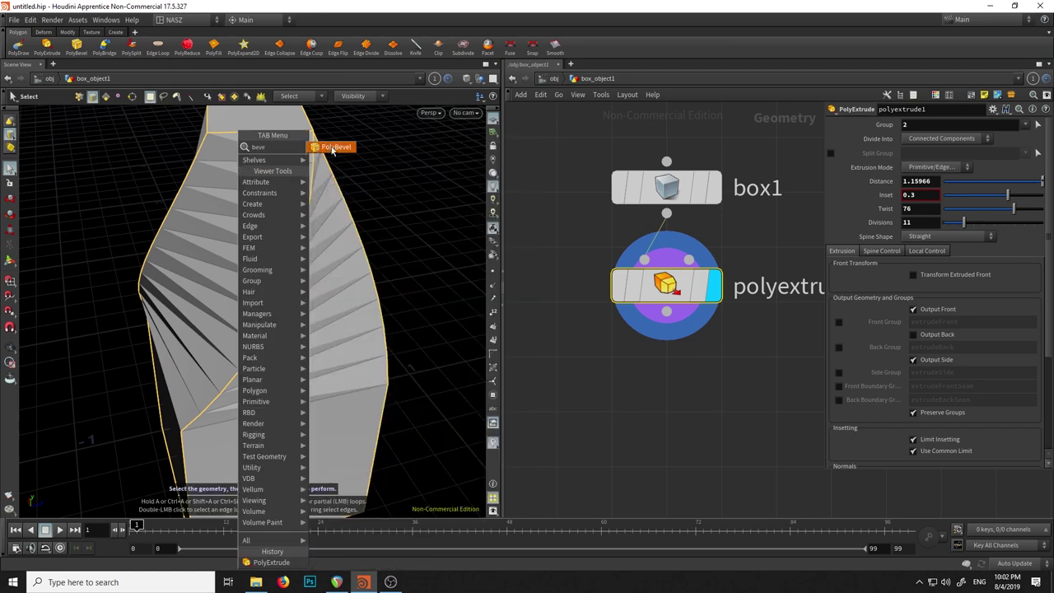
key(Return)
drag(289, 198, 251, 313)
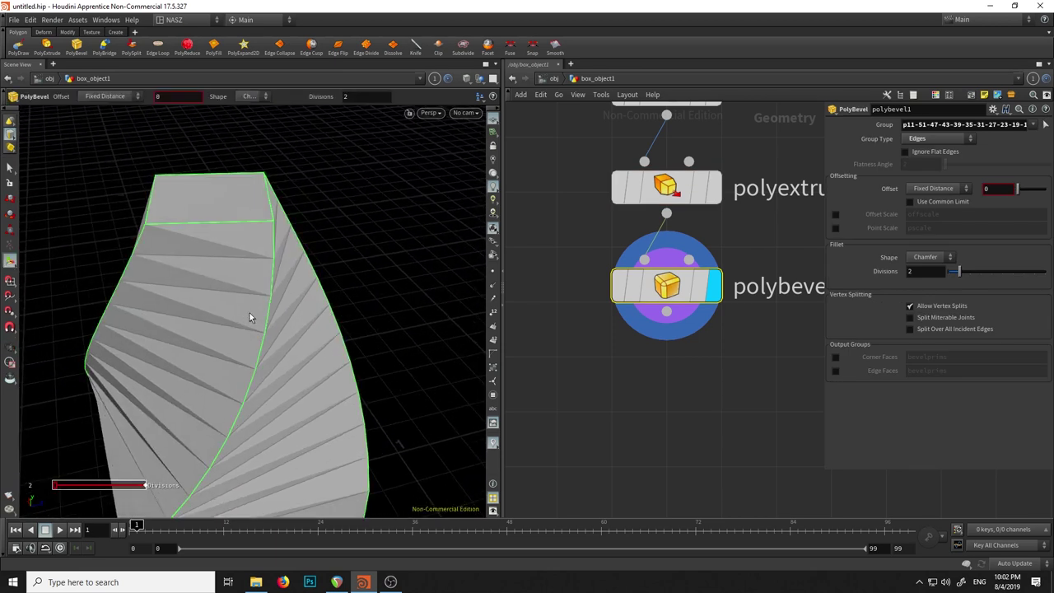
mouse_move(235, 249)
mouse_down()
mouse_move(240, 235)
mouse_move(209, 266)
mouse_move(205, 242)
mouse_move(312, 209)
mouse_up()
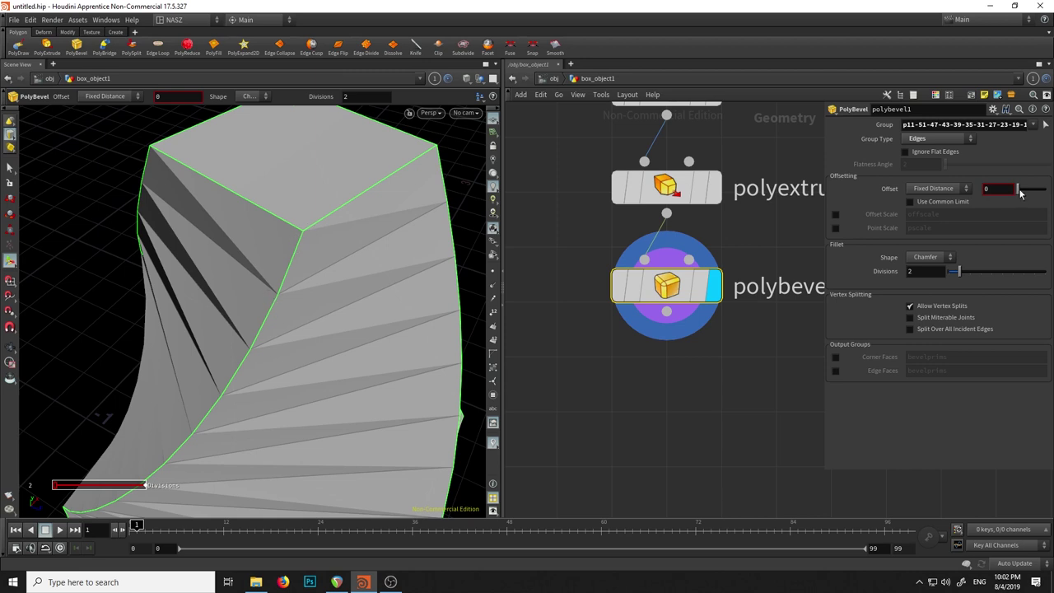
Set the bevel offset to 0.02 and inspect the chamfered corners.
drag(1018, 192, 1019, 192)
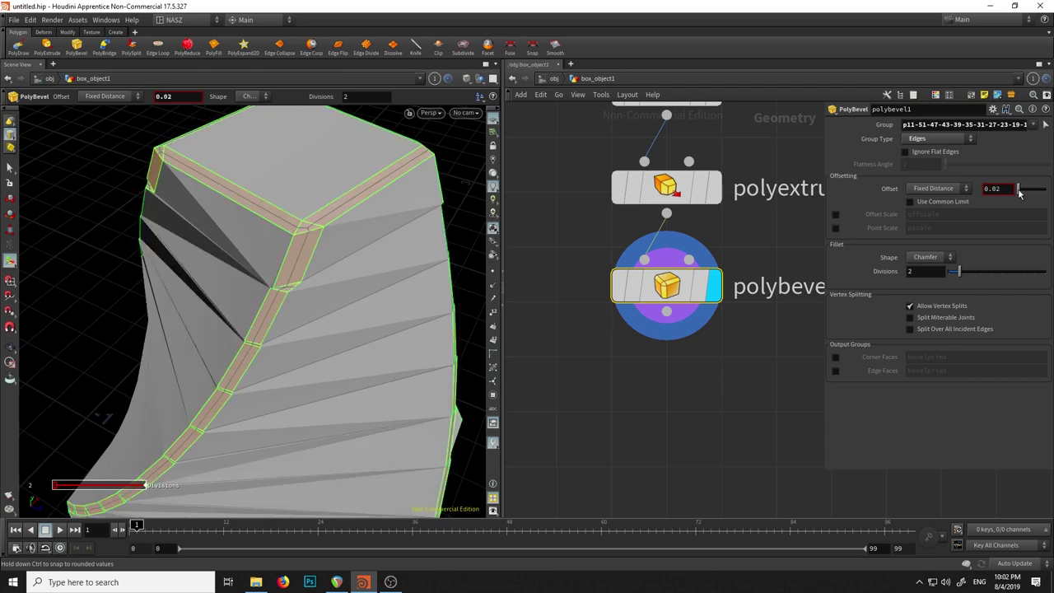
key(Escape)
mouse_move(385, 298)
mouse_down()
mouse_move(353, 252)
mouse_move(146, 283)
mouse_move(334, 263)
mouse_move(421, 270)
mouse_move(463, 299)
mouse_move(330, 307)
mouse_up()
key(Return)
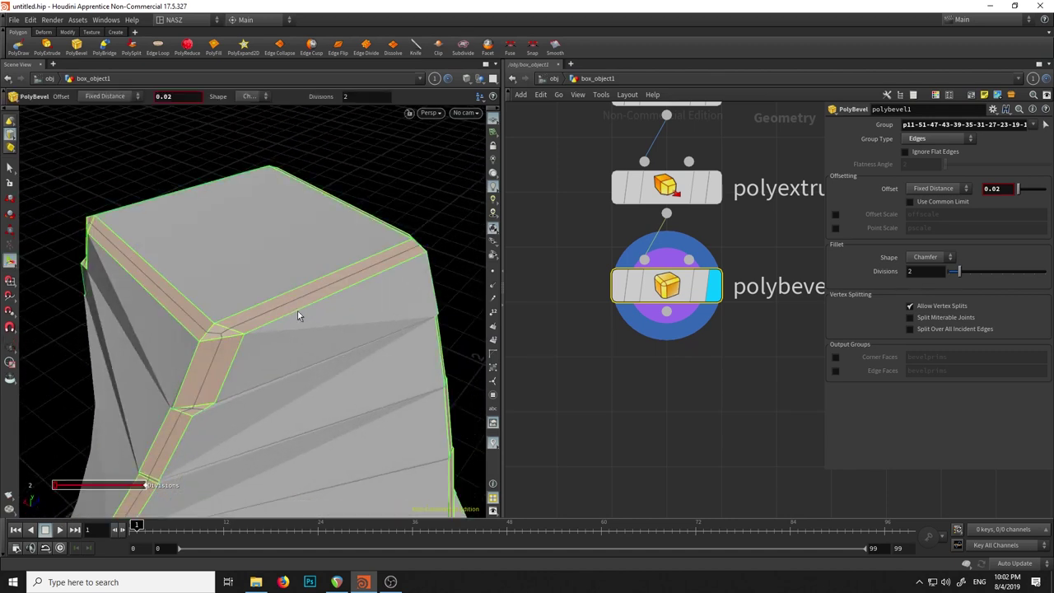
key(Escape)
mouse_move(269, 324)
mouse_down()
mouse_move(345, 231)
mouse_move(245, 228)
mouse_move(264, 228)
mouse_up()
key(Return)
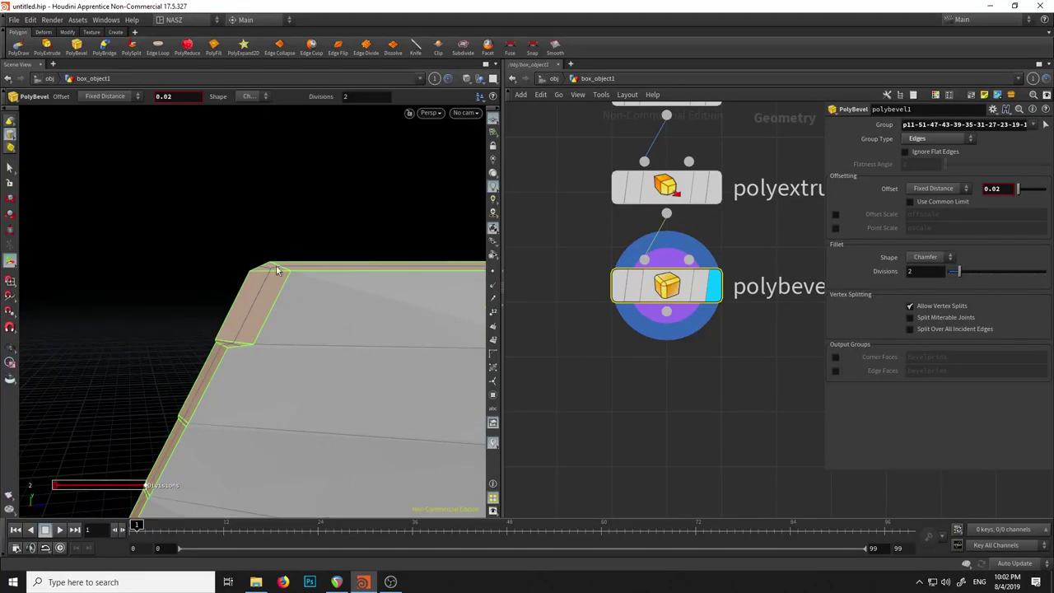
drag(242, 287, 296, 280)
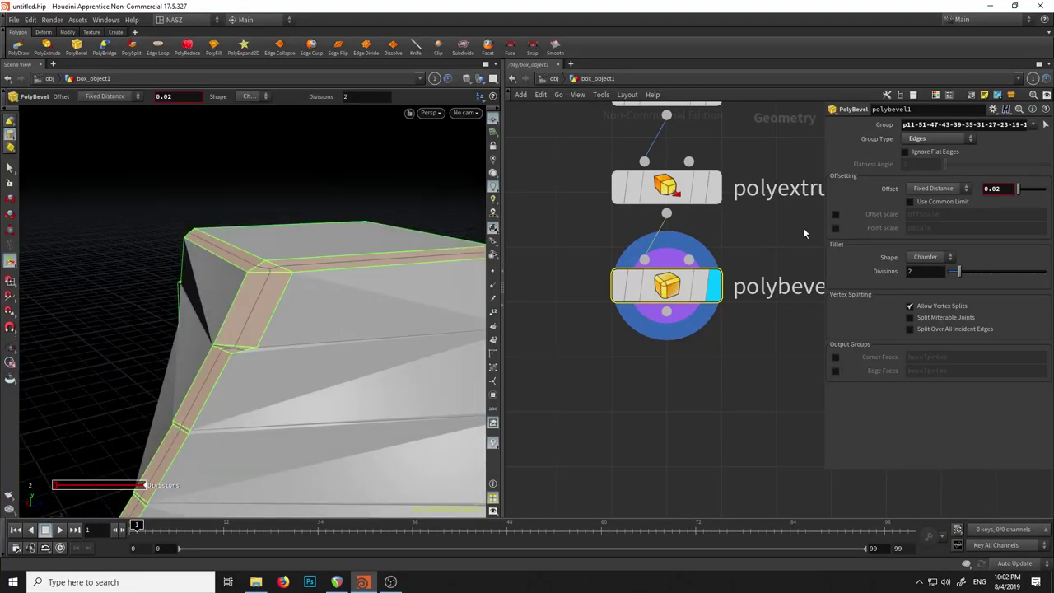
click(940, 257)
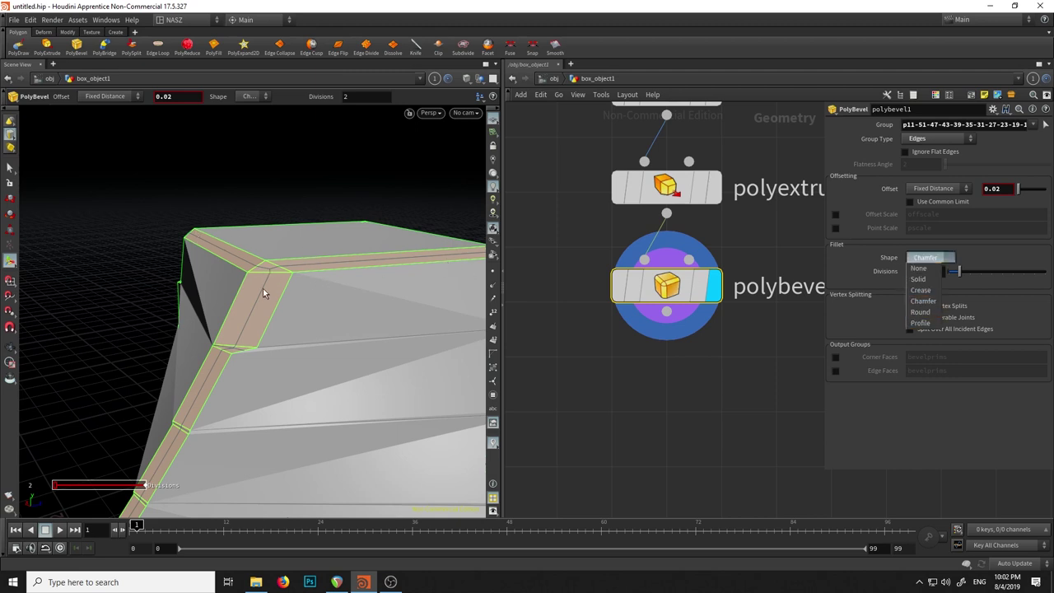
Try the Solid and Crease bevel shapes and inspect the result.
click(923, 280)
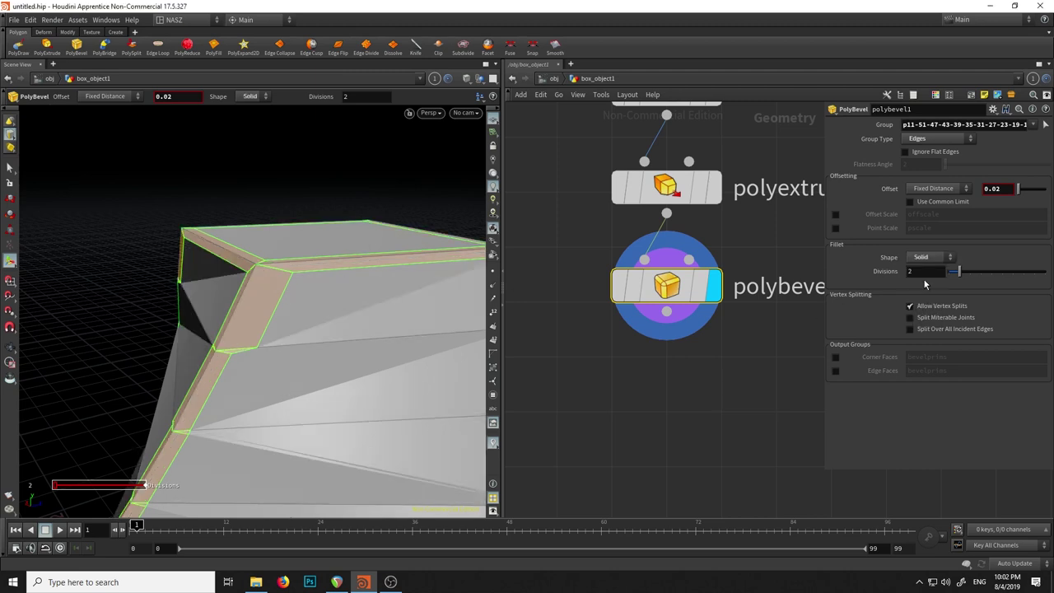
click(937, 258)
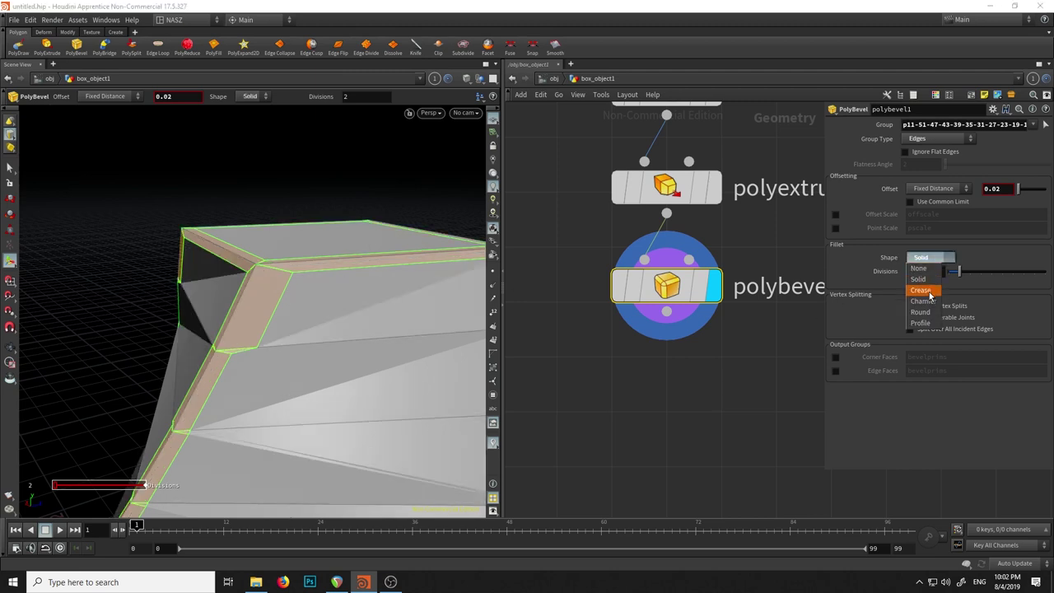
click(928, 292)
key(Escape)
mouse_move(371, 247)
mouse_down()
mouse_move(336, 226)
mouse_move(400, 211)
mouse_move(353, 216)
mouse_move(294, 189)
mouse_up()
key(Return)
Set the bevel Shape to Round and briefly test a wider offset.
click(947, 259)
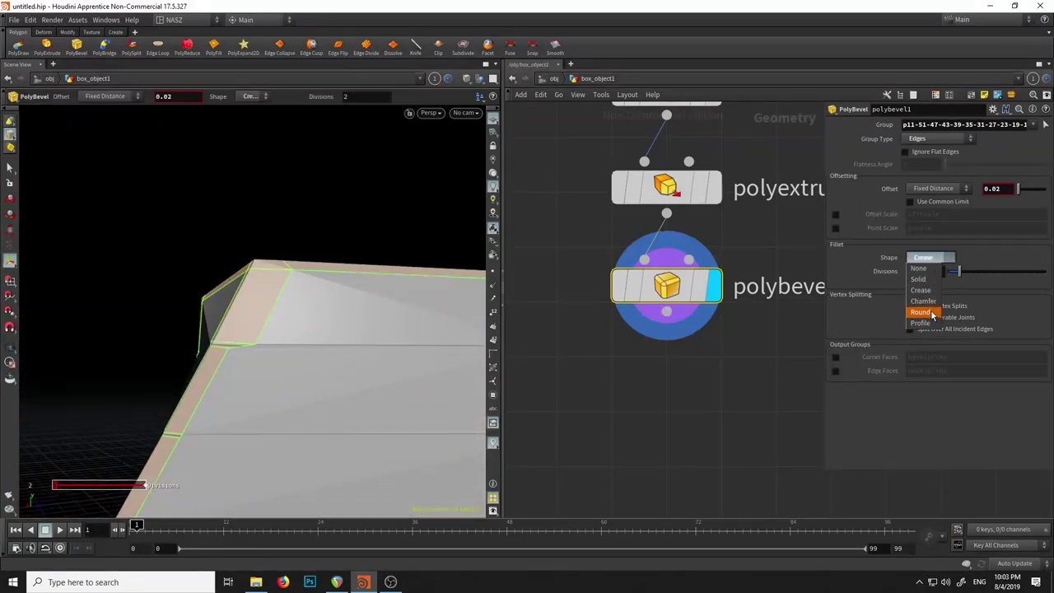
click(921, 312)
key(Escape)
mouse_move(313, 203)
mouse_down()
mouse_move(297, 229)
mouse_move(371, 284)
mouse_move(343, 322)
mouse_move(347, 126)
mouse_move(279, 287)
mouse_move(393, 261)
mouse_move(402, 238)
mouse_move(323, 245)
mouse_move(247, 291)
mouse_move(206, 264)
mouse_move(242, 235)
mouse_move(232, 294)
mouse_move(263, 266)
mouse_move(423, 346)
mouse_move(535, 304)
mouse_up()
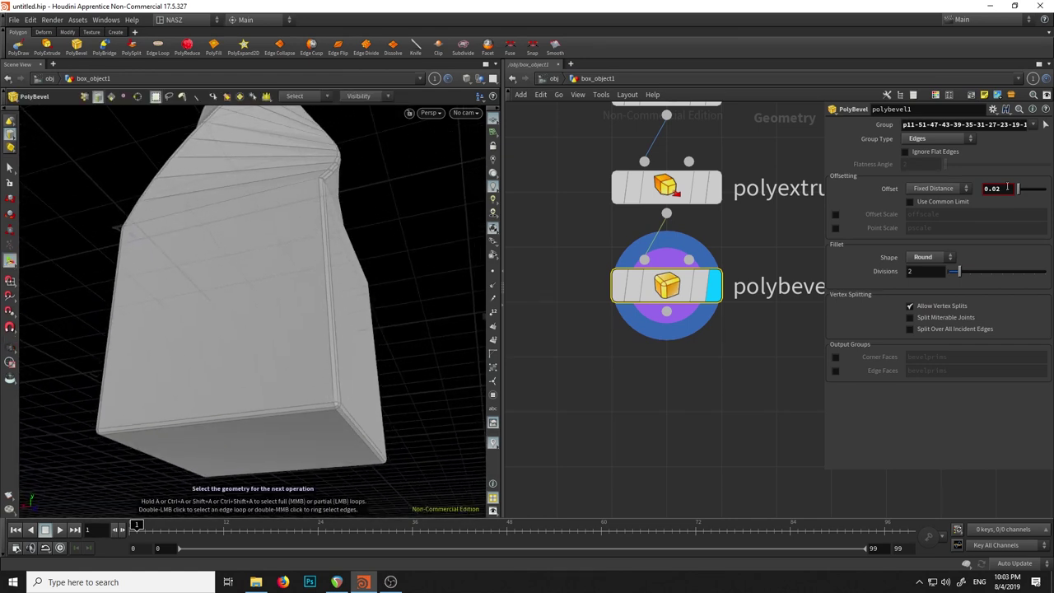
drag(1019, 191, 1018, 194)
key(Escape)
mouse_move(341, 177)
mouse_down()
mouse_move(270, 246)
mouse_move(283, 259)
mouse_move(477, 263)
mouse_up()
key(Return)
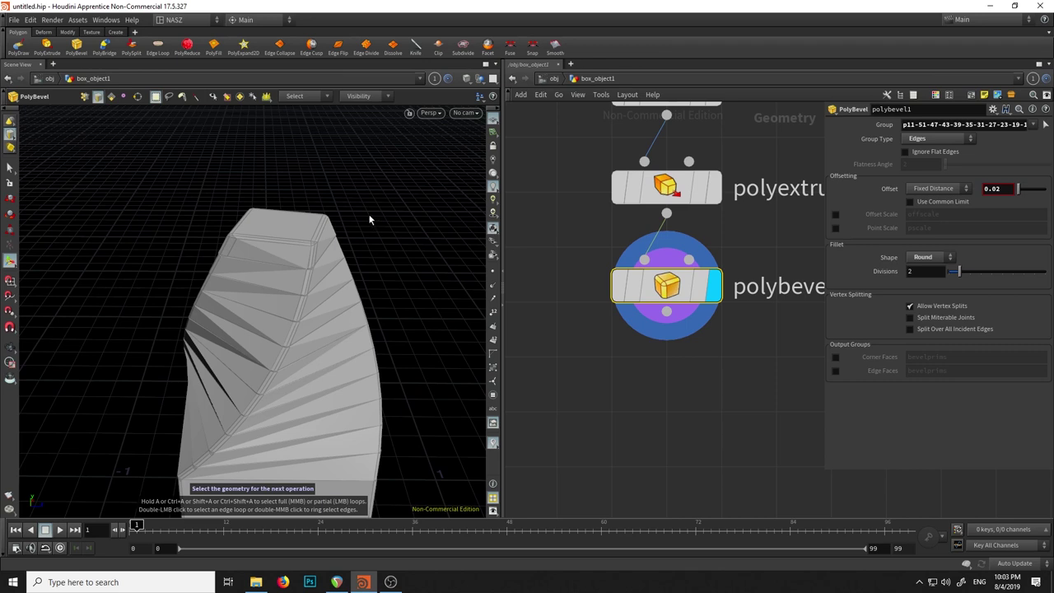
Orbit in close to inspect the rounded bevels on the lower box section.
key(Escape)
mouse_move(375, 223)
mouse_down()
mouse_move(348, 337)
mouse_move(376, 247)
mouse_move(411, 357)
mouse_move(399, 305)
mouse_up()
key(Return)
mouse_move(327, 229)
alt+mouse_down()
mouse_move(329, 190)
mouse_move(297, 212)
mouse_move(189, 353)
alt+mouse_up()
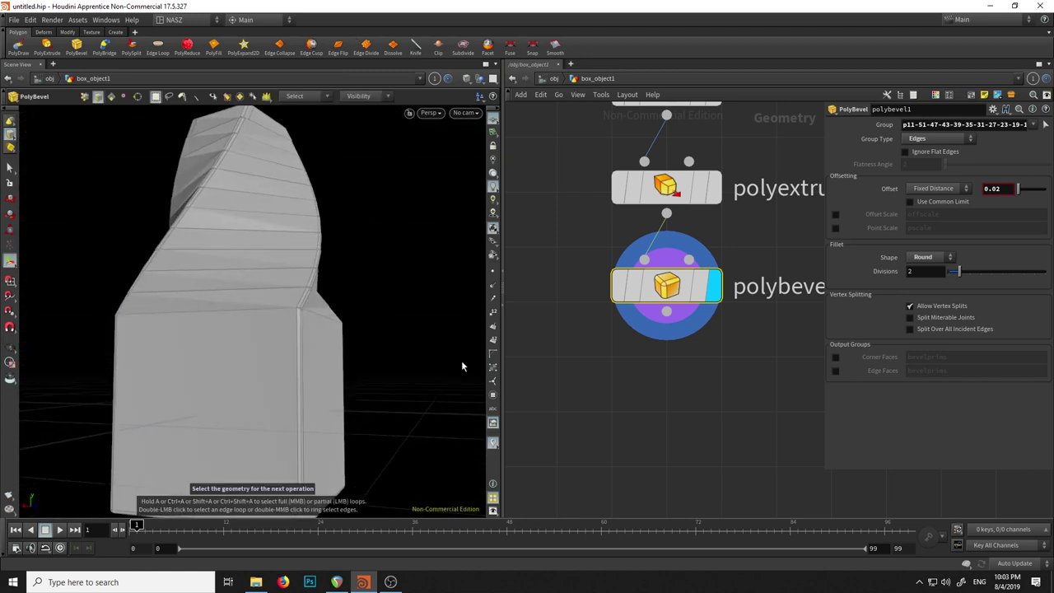
mouse_move(384, 282)
alt+mouse_down()
mouse_move(433, 145)
mouse_move(259, 246)
mouse_move(419, 167)
mouse_move(374, 189)
mouse_move(369, 214)
mouse_move(409, 176)
alt+mouse_up()
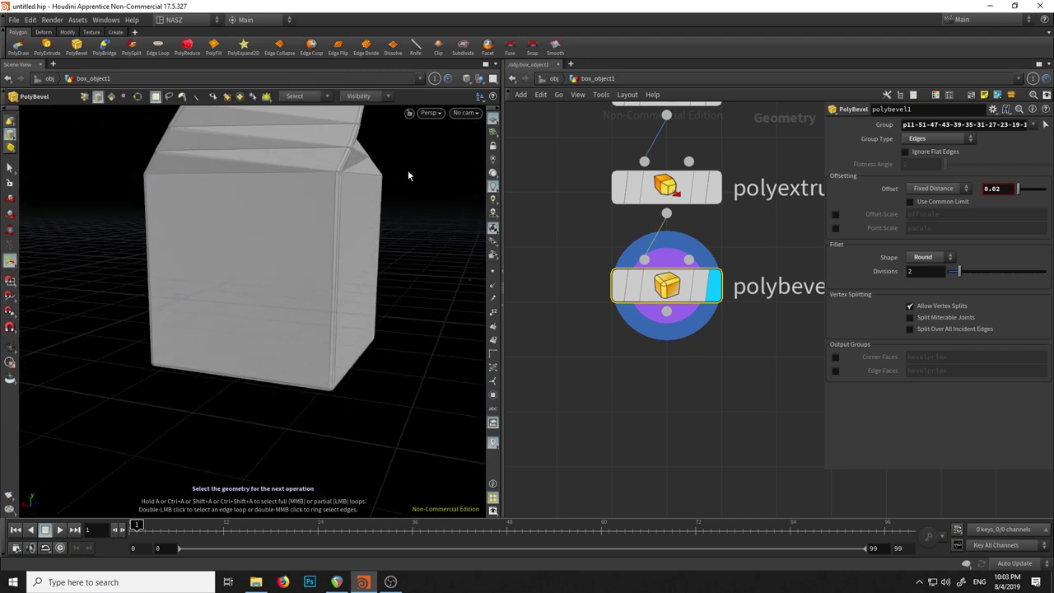
click(131, 47)
Add a PolySplit node with a diagonal cut from the box's top corner to its lower-left corner.
key(Tab)
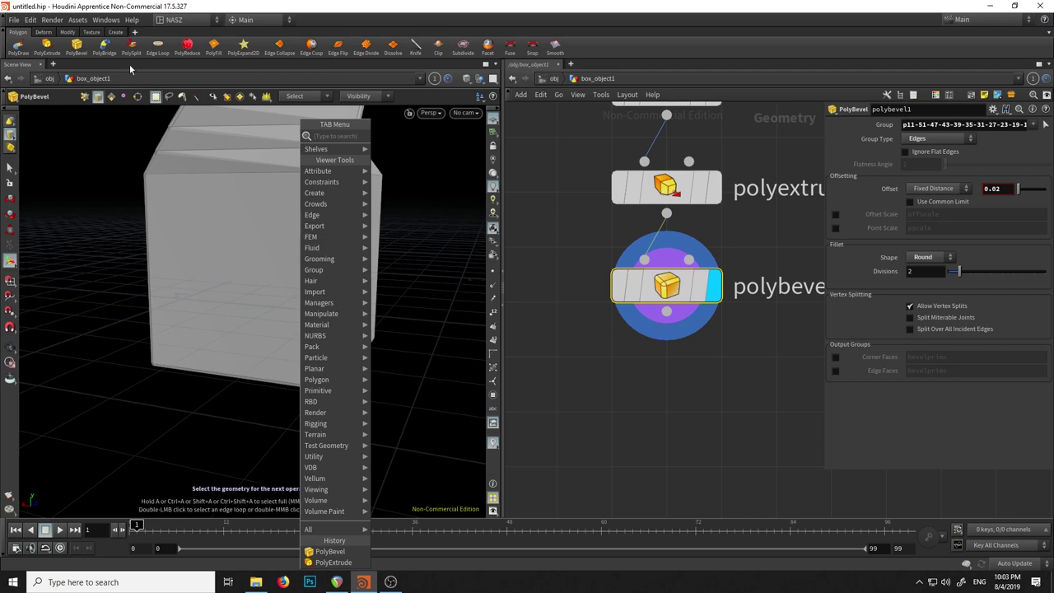
text(spl)
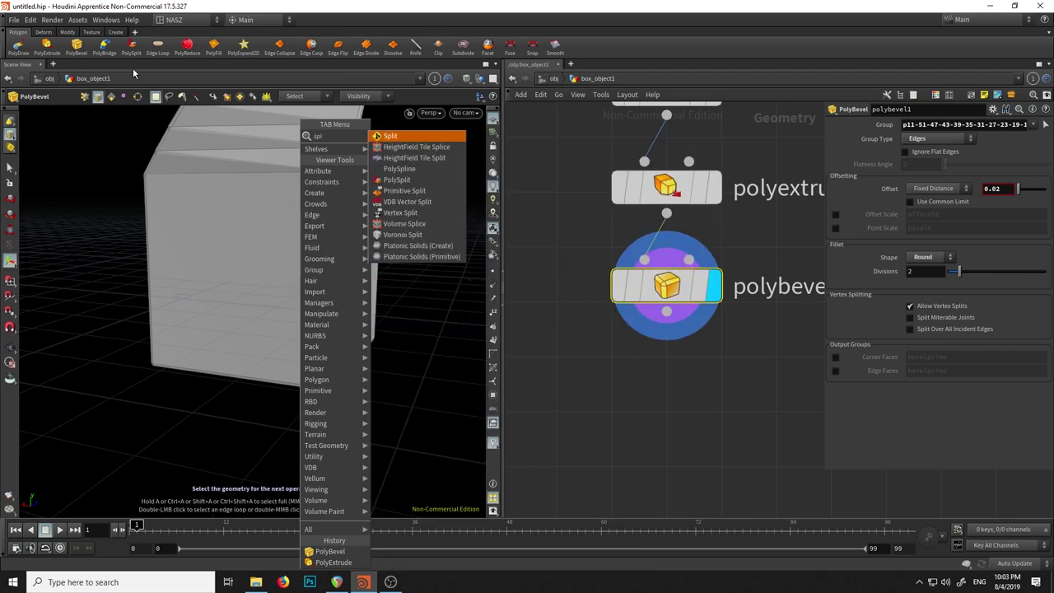
click(397, 179)
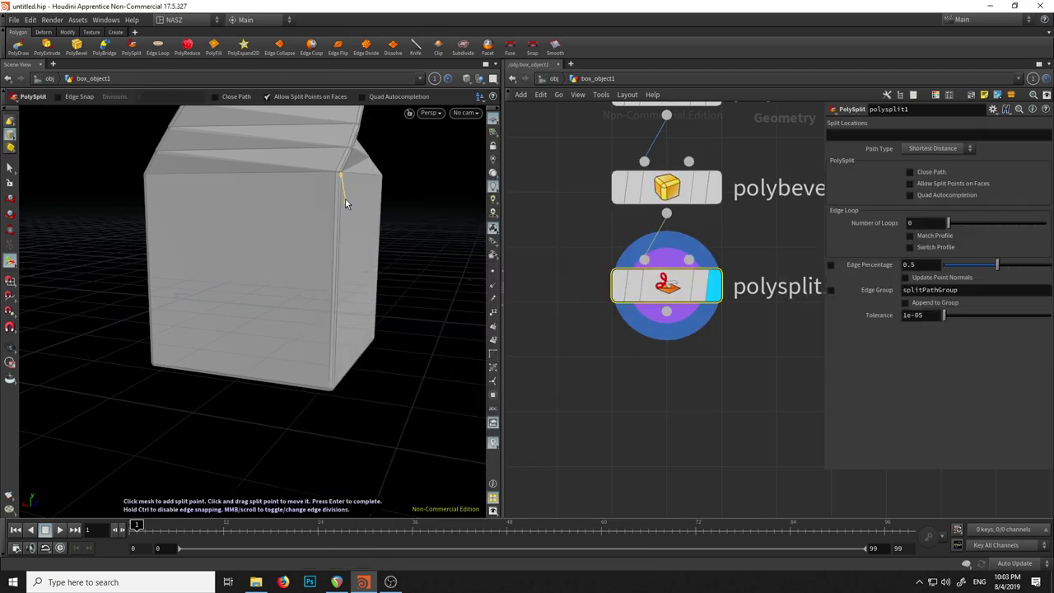
click(336, 173)
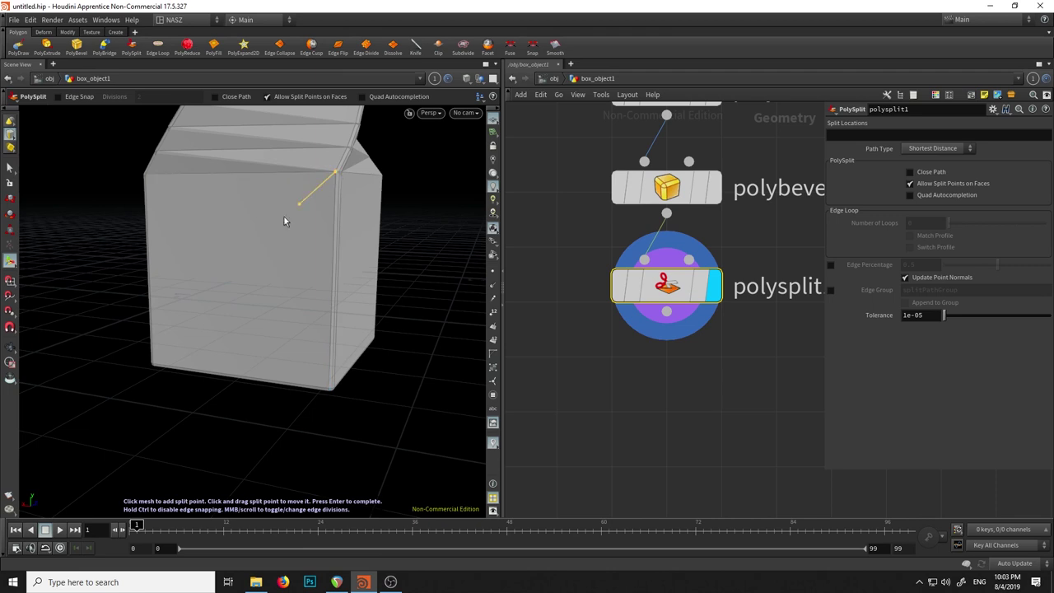
click(155, 365)
key(Return)
Orbit to inspect the diagonal split, then undo it.
mouse_move(253, 336)
mouse_down()
mouse_move(205, 383)
mouse_move(157, 405)
mouse_up()
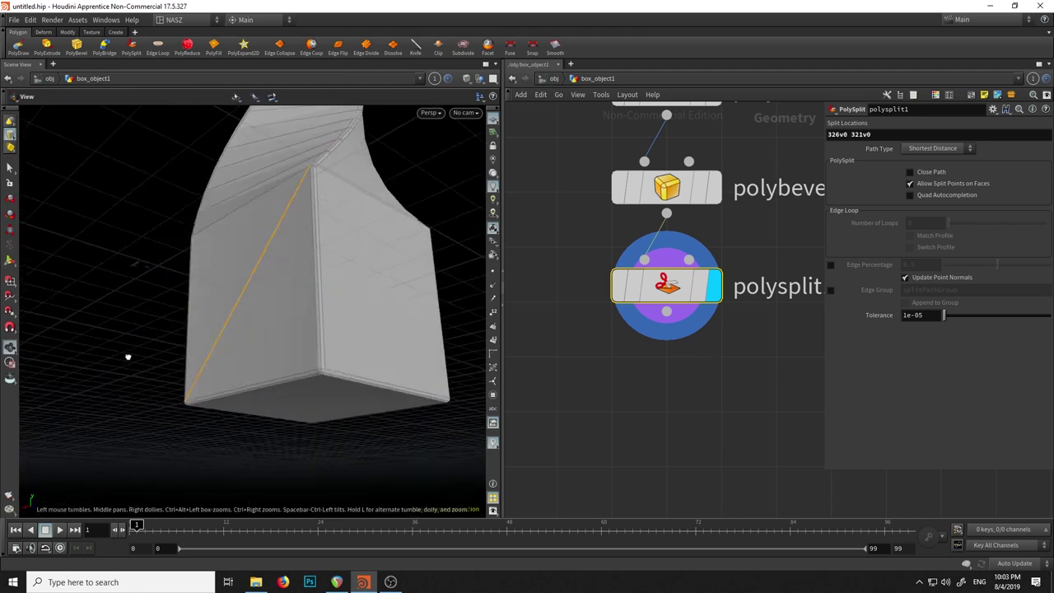
drag(234, 251, 275, 292)
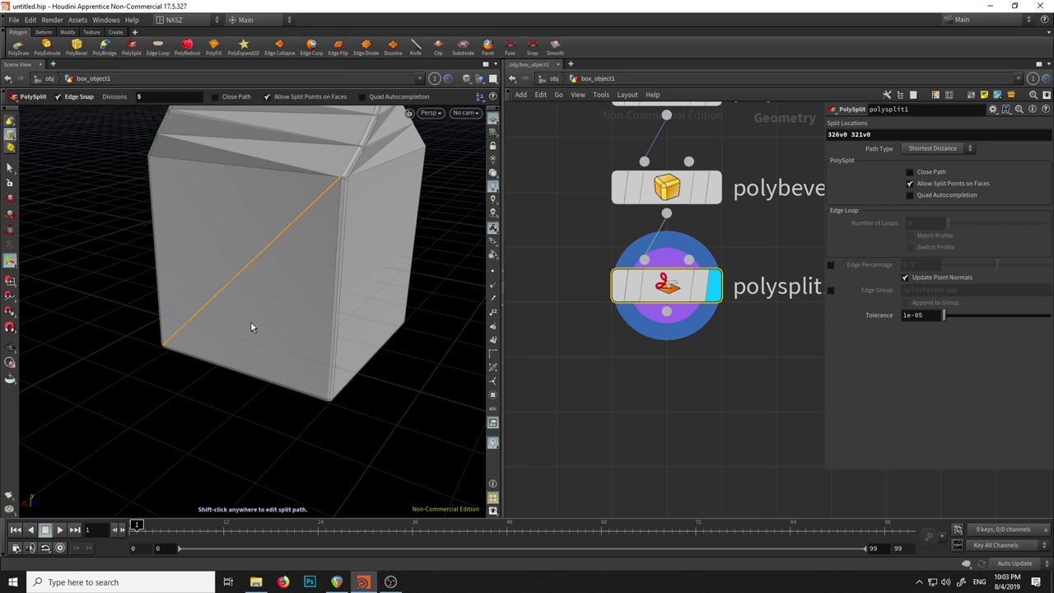
key(ctrl+z)
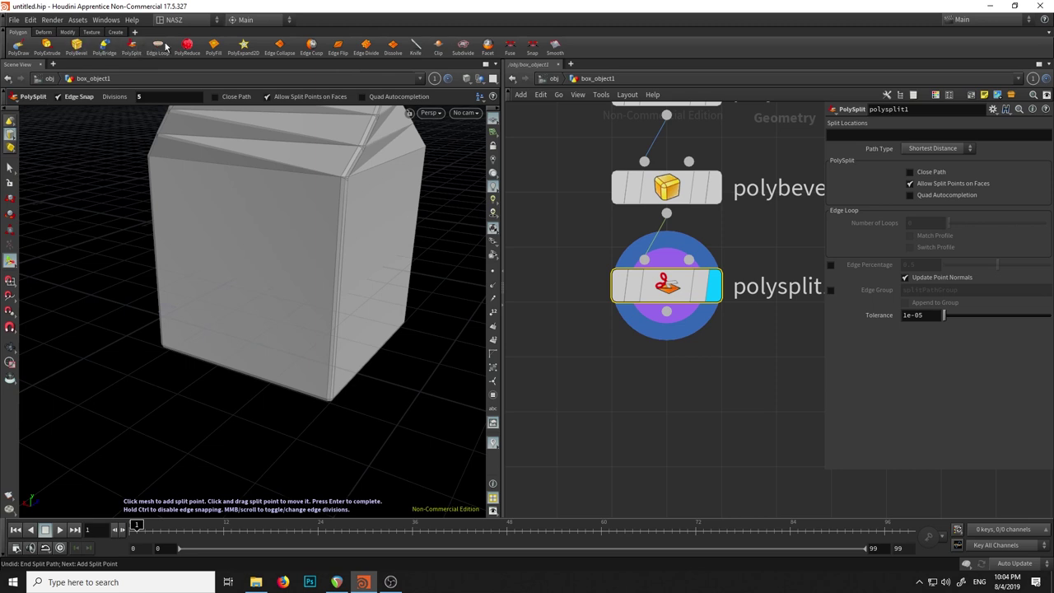
key(Tab)
Add a first edge loop around the twisted box as polysplit2.
text(ed)
click(345, 196)
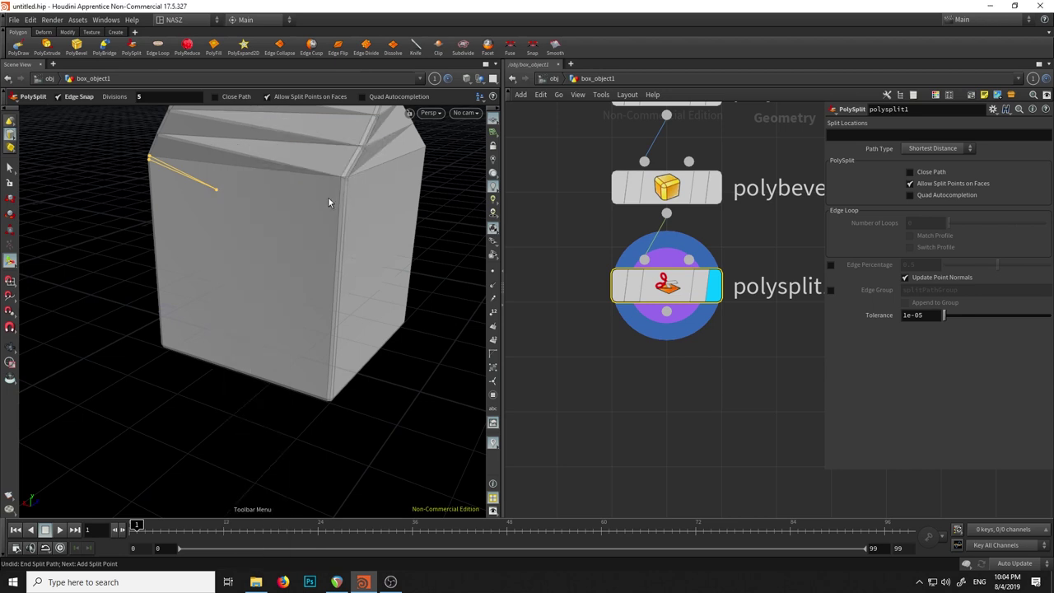
mouse_move(155, 237)
alt+mouse_down()
mouse_move(226, 247)
mouse_move(294, 312)
mouse_move(268, 258)
alt+mouse_up()
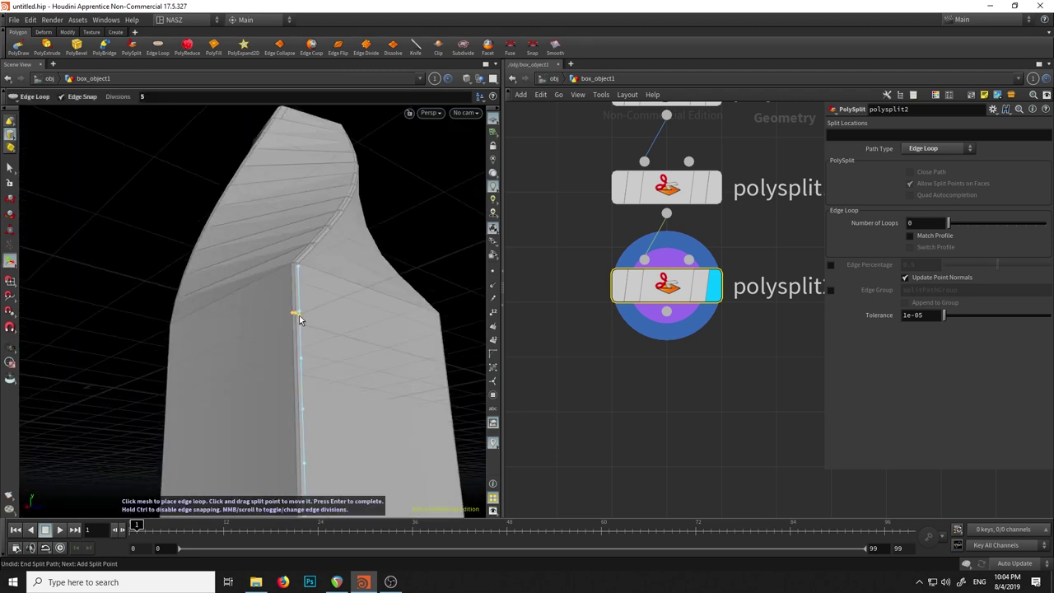
mouse_move(301, 320)
alt+mouse_down()
mouse_move(266, 214)
mouse_move(294, 339)
mouse_move(312, 363)
mouse_move(284, 237)
alt+mouse_up()
click(294, 229)
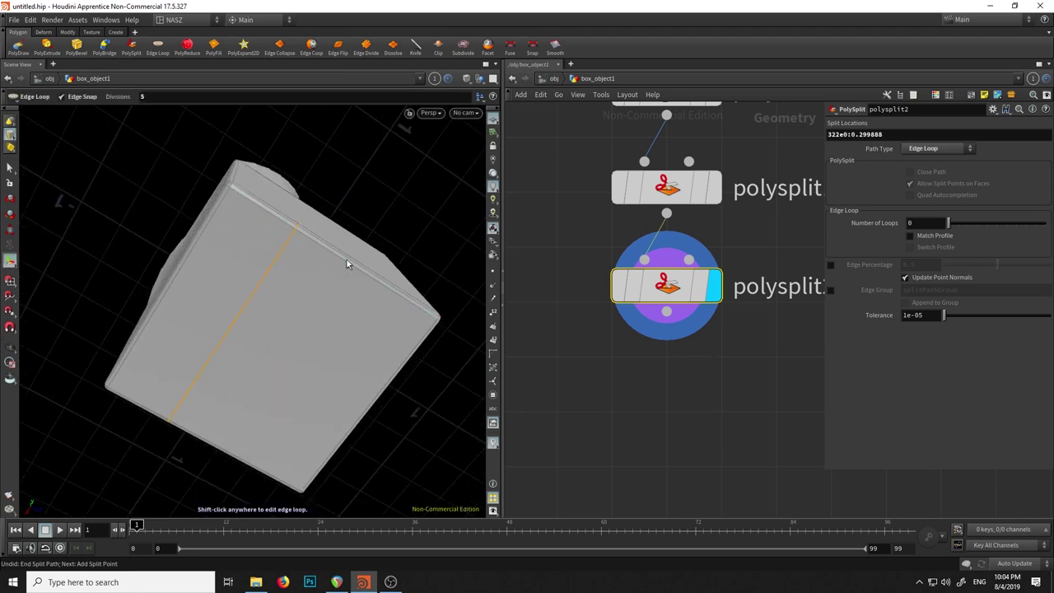
key(Return)
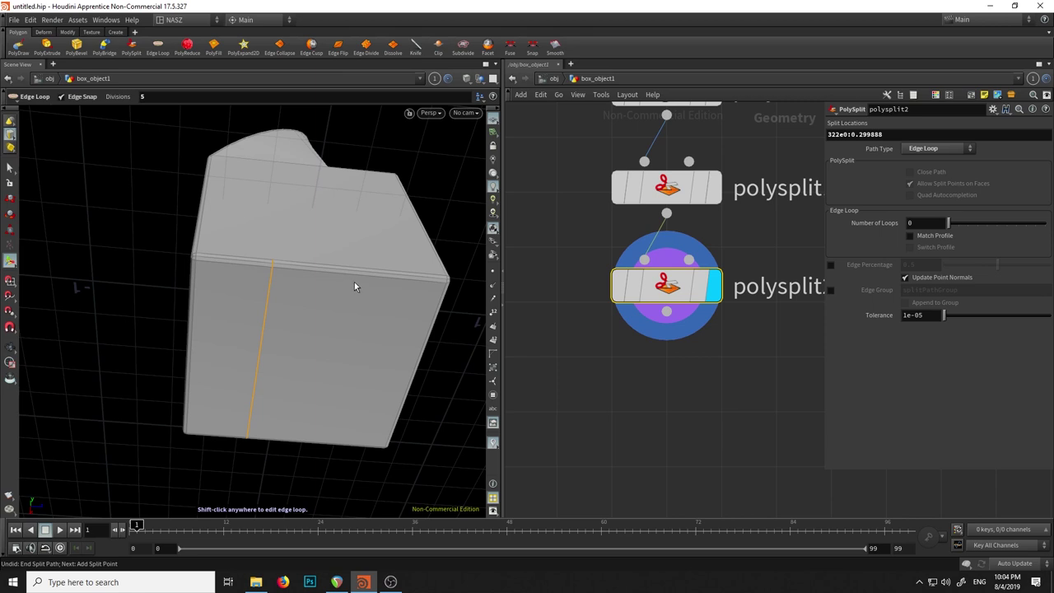
Add a second edge loop near the column's base as polysplit3, orbiting to inspect it.
key(Tab)
click(398, 528)
click(369, 276)
key(Escape)
mouse_move(388, 300)
mouse_down()
mouse_move(313, 346)
mouse_move(315, 263)
mouse_move(259, 302)
mouse_move(321, 326)
mouse_move(239, 305)
mouse_move(261, 282)
mouse_move(299, 332)
mouse_move(255, 241)
mouse_move(134, 266)
mouse_move(212, 252)
mouse_move(238, 285)
mouse_move(211, 204)
mouse_up()
key(Return)
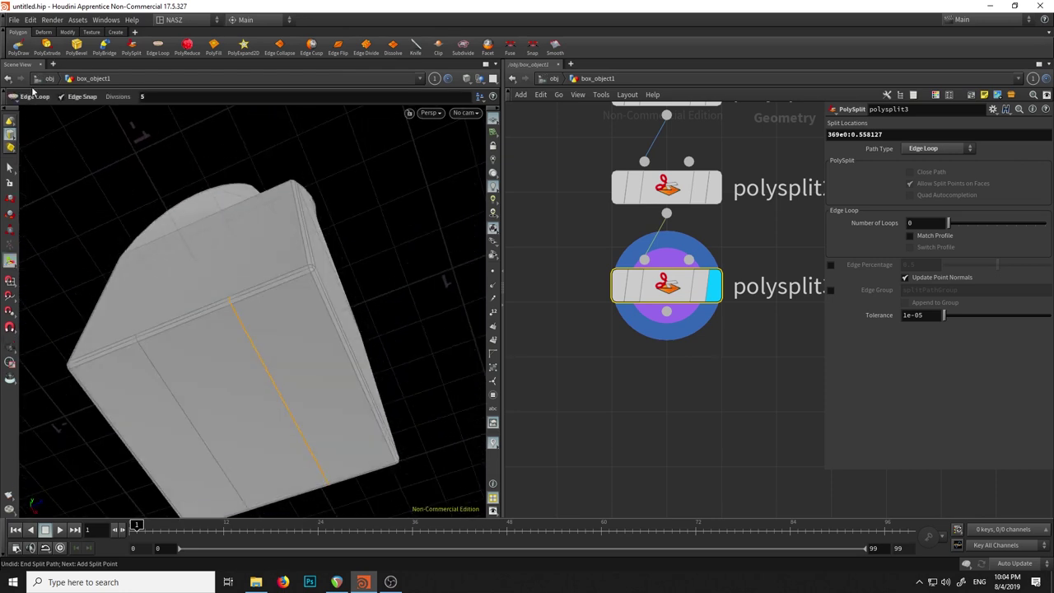
key(Escape)
drag(259, 174, 288, 352)
drag(252, 221, 311, 466)
drag(336, 335, 271, 271)
key(s)
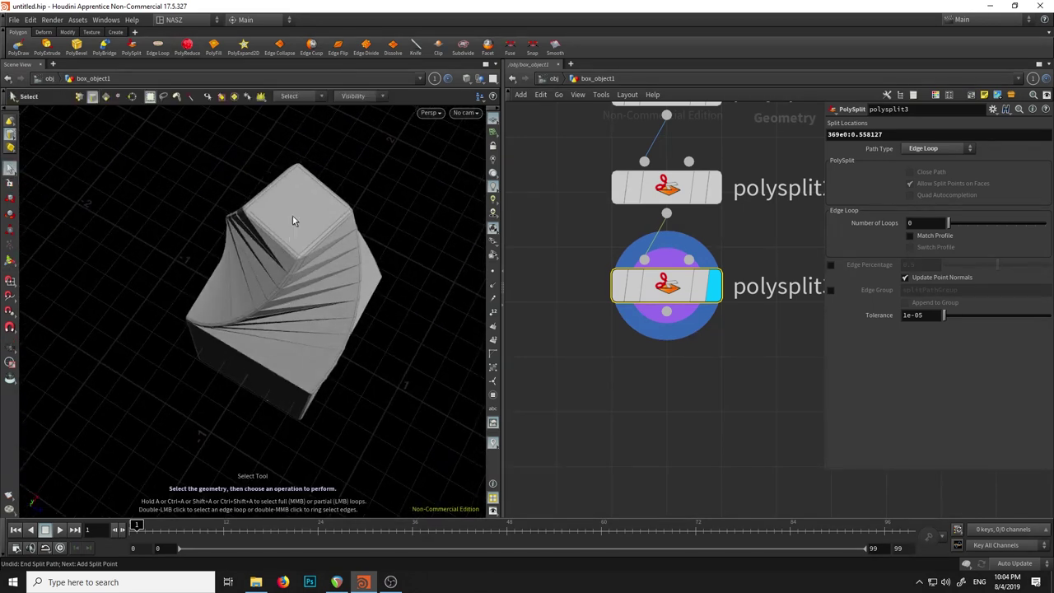
Select the box's top face in primitive mode and delete it, creating blast1.
key(4)
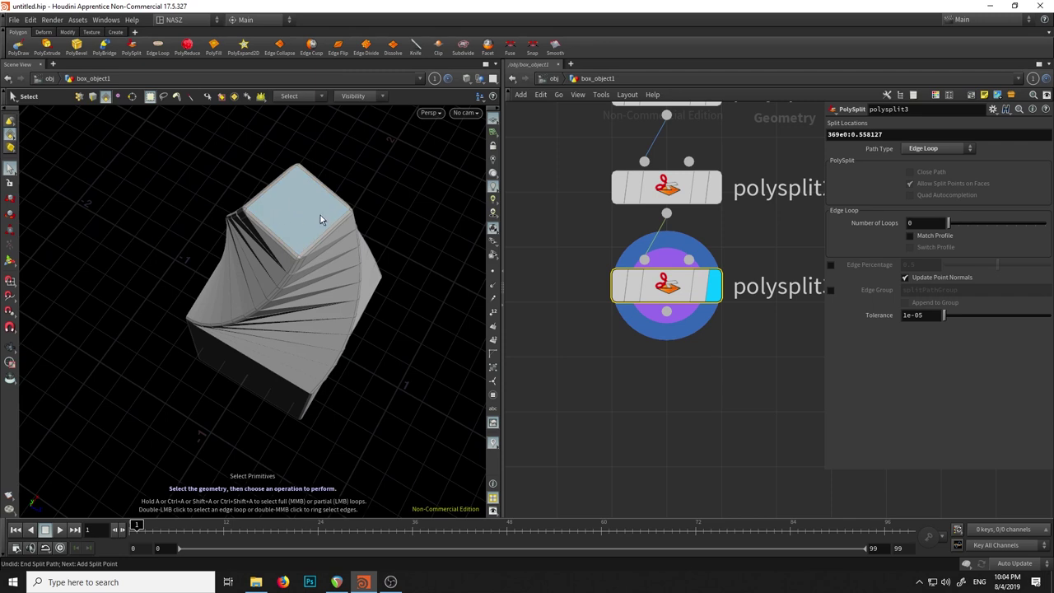
click(322, 214)
key(Delete)
key(Escape)
Orbit and zoom around the column to inspect its open top.
mouse_move(400, 196)
mouse_down()
mouse_move(386, 146)
mouse_move(324, 271)
mouse_move(292, 156)
mouse_move(419, 179)
mouse_move(348, 165)
mouse_move(325, 232)
mouse_up()
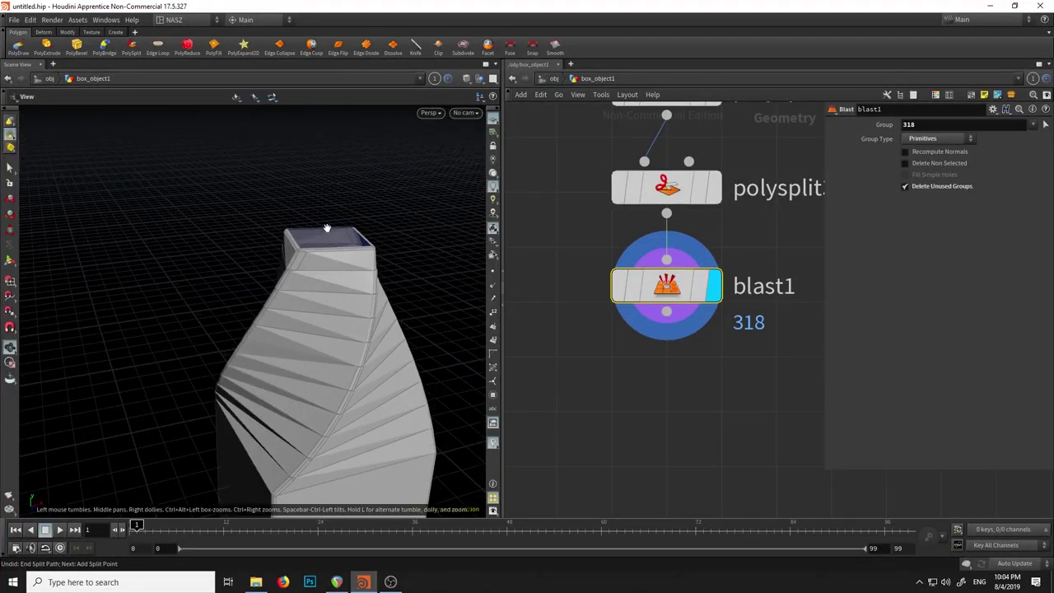
scroll(325, 232, up, 3)
mouse_move(335, 201)
mouse_down()
mouse_move(242, 288)
mouse_move(243, 311)
mouse_move(244, 302)
mouse_move(264, 333)
mouse_move(252, 303)
mouse_move(175, 257)
mouse_move(201, 254)
mouse_move(32, 127)
mouse_up()
key(Return)
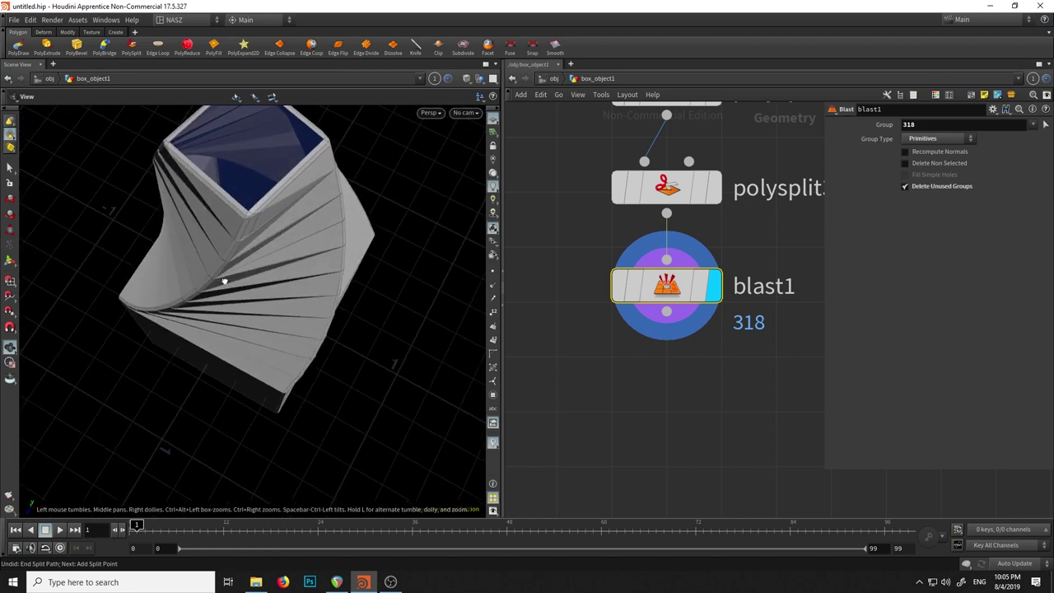
click(10, 135)
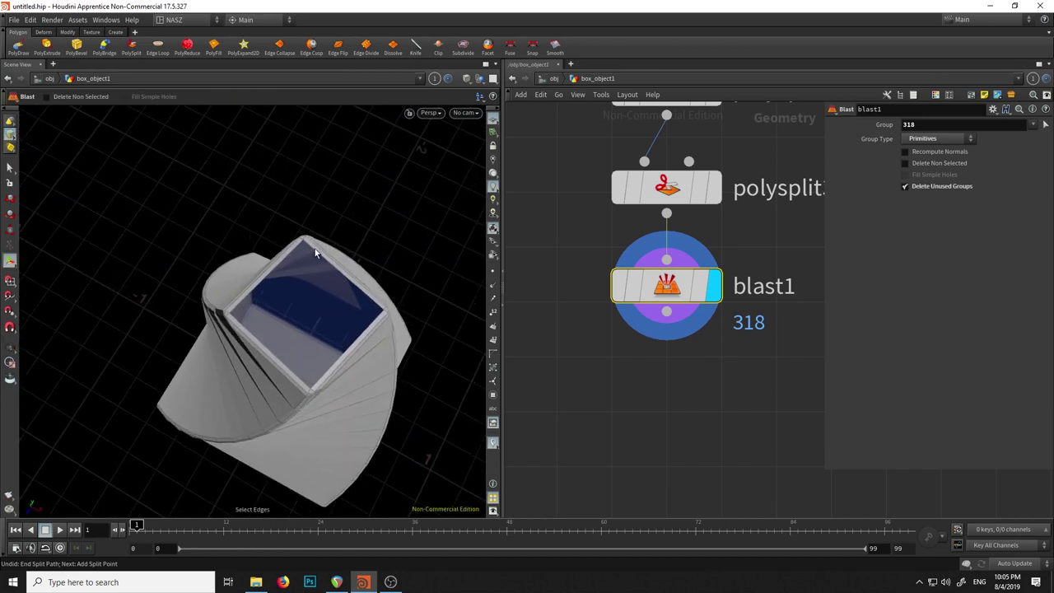
alt+drag(304, 256, 273, 212)
click(10, 168)
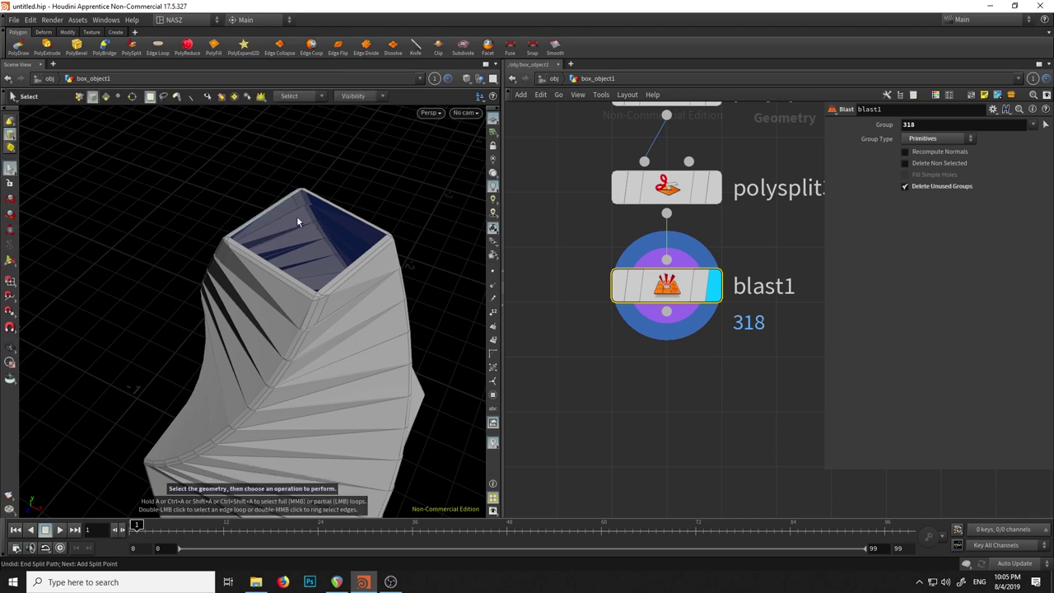
alt+drag(284, 204, 316, 195)
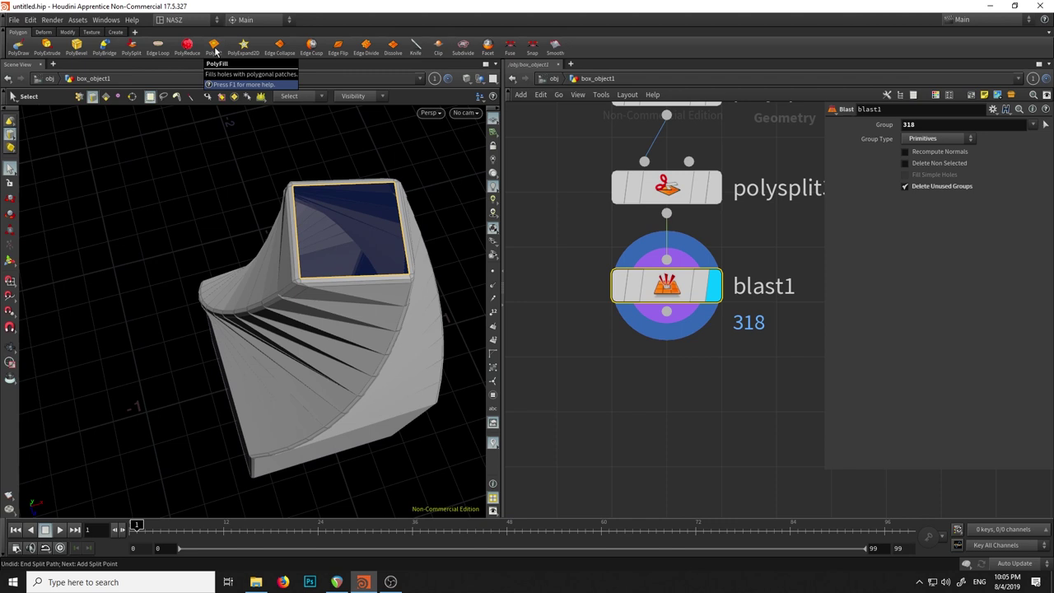
key(Tab)
Add a polyfill1 node after blast1 and check the quad patch on top.
text(fi)
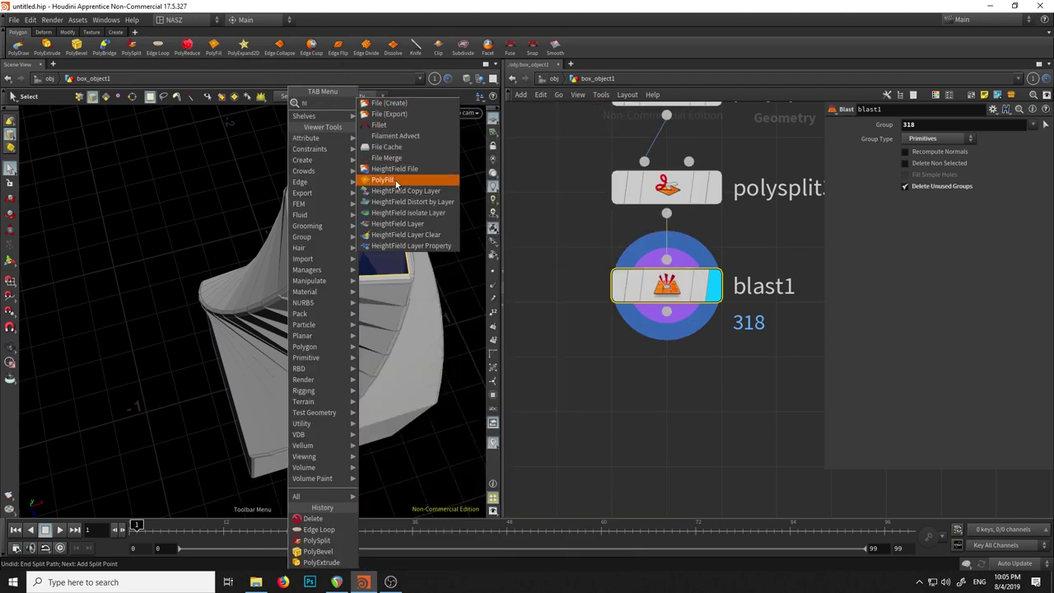
click(395, 181)
drag(354, 247, 303, 288)
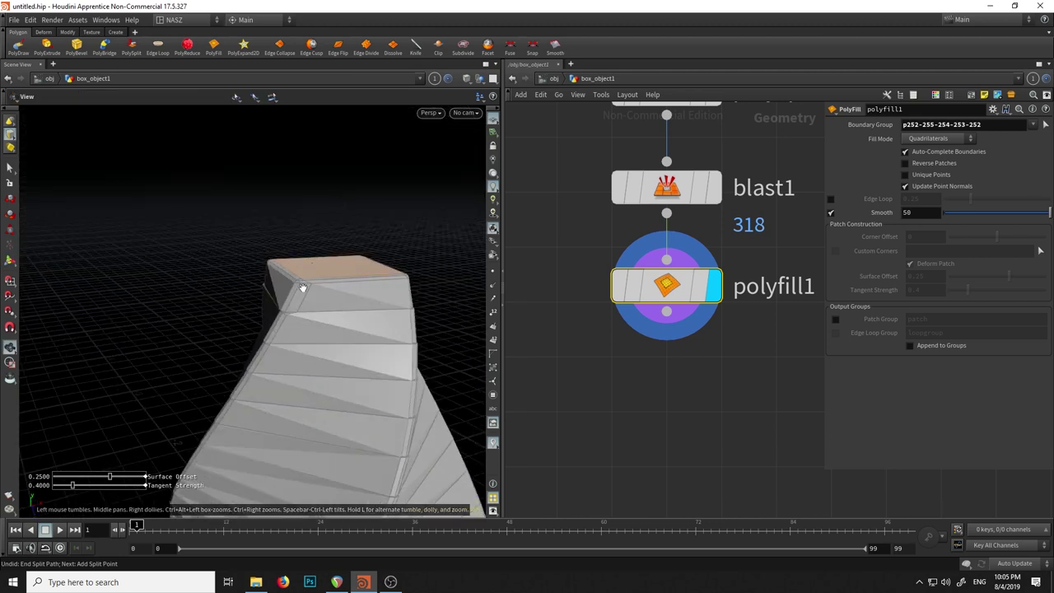
mouse_move(330, 238)
mouse_down()
mouse_move(295, 154)
mouse_move(288, 316)
mouse_up()
mouse_move(667, 188)
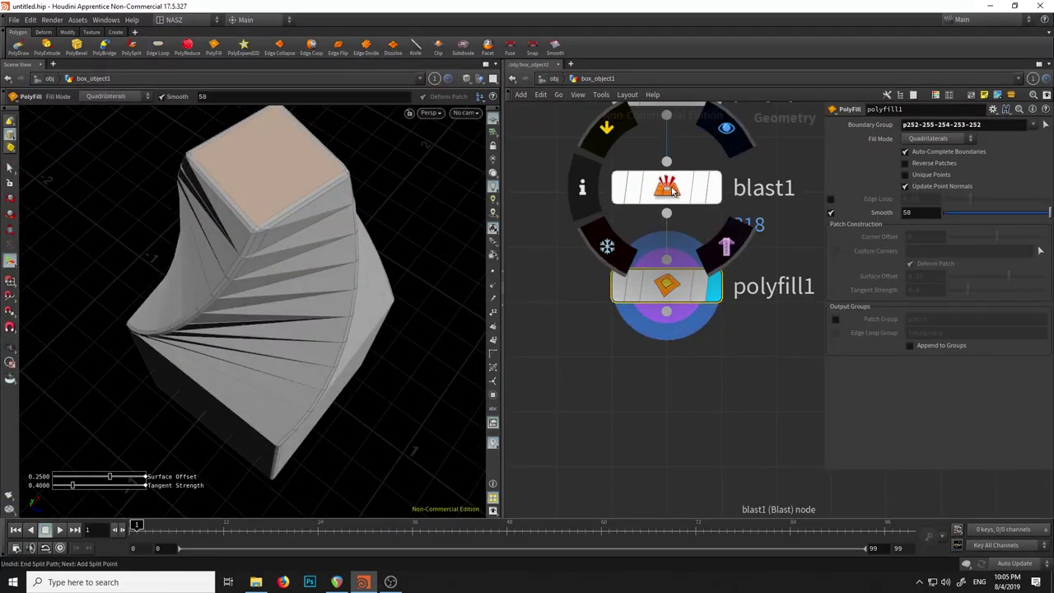
Review the blast1, polysplit3 and polysplit2 nodes in the network.
click(678, 189)
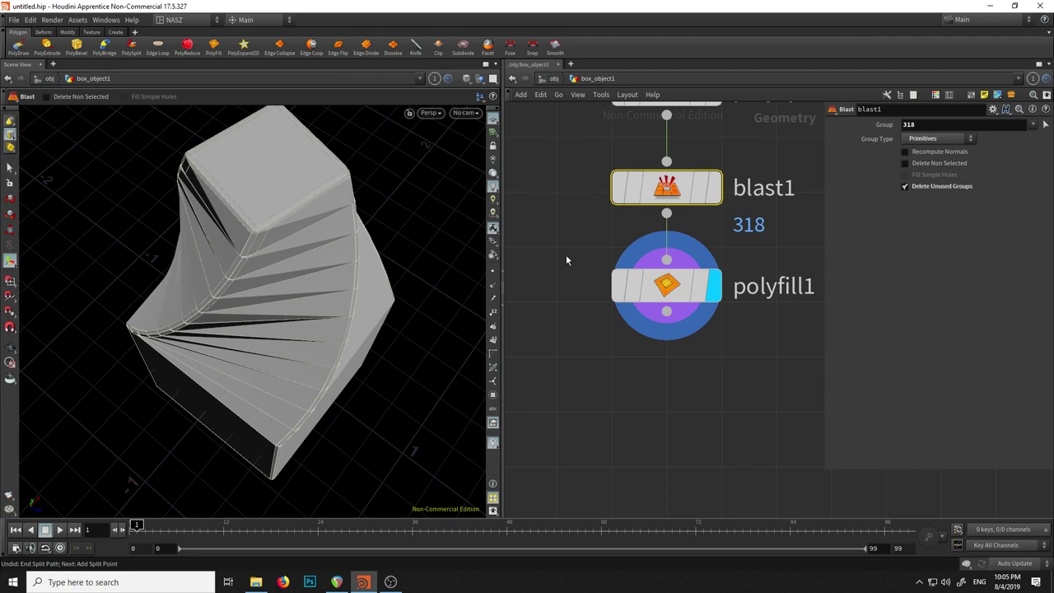
middle_drag(576, 163, 590, 246)
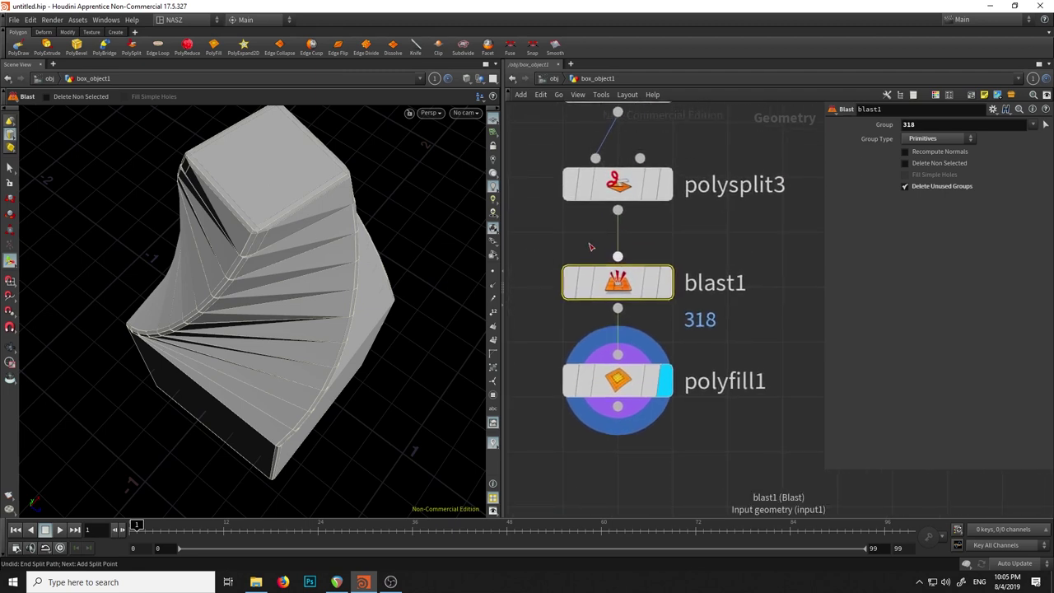
scroll(590, 246, down, 2)
middle_drag(607, 204, 628, 237)
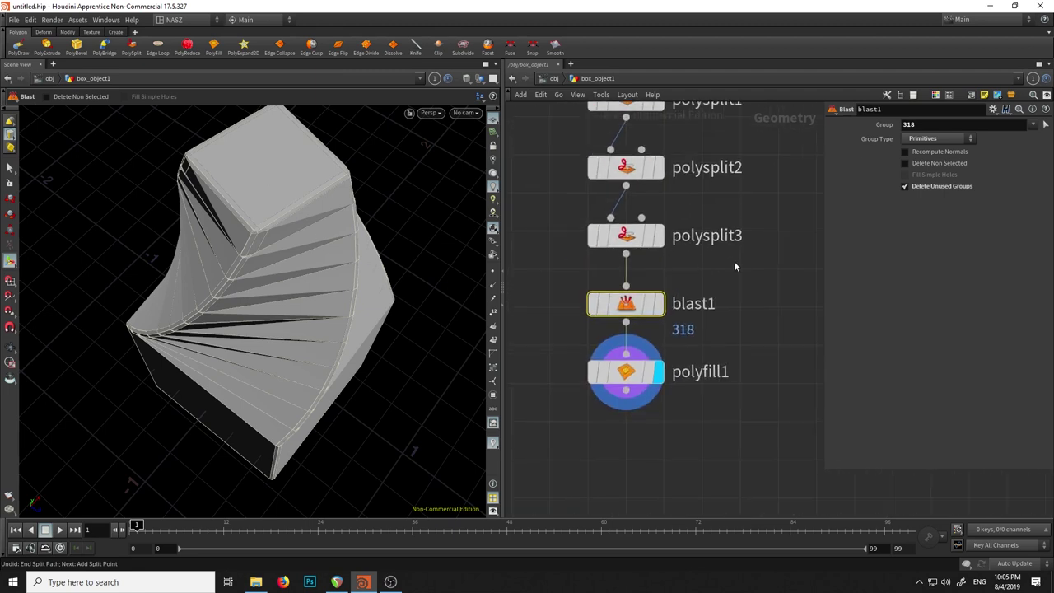
click(626, 236)
click(626, 168)
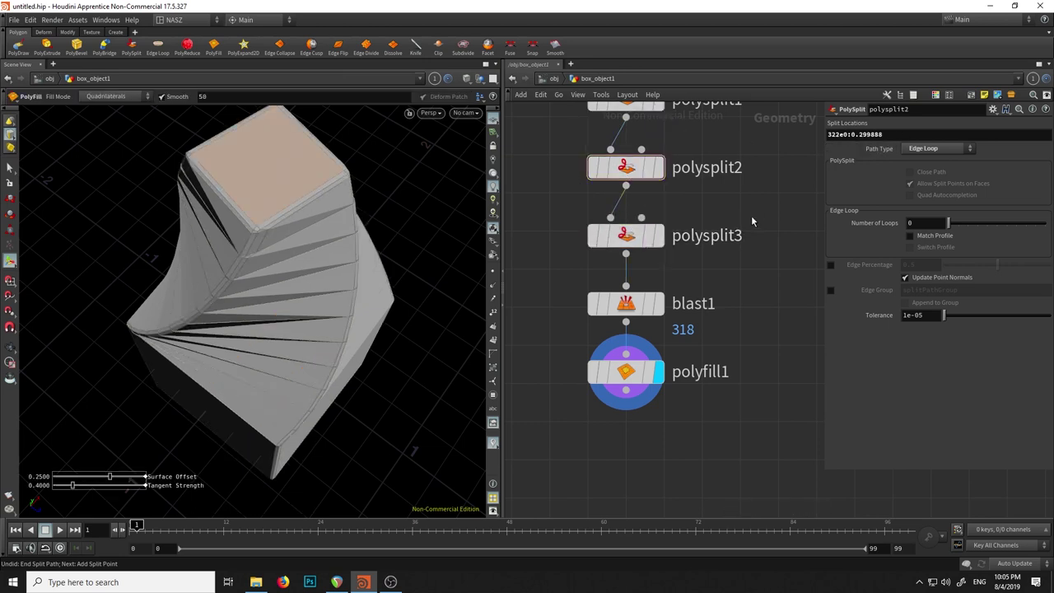
scroll(751, 214, down, 1)
scroll(749, 223, up, 1)
Orbit and zoom around the capped column to inspect the fill.
key(Escape)
mouse_move(364, 266)
mouse_down()
mouse_move(384, 282)
mouse_move(379, 336)
mouse_move(357, 220)
mouse_up()
key(Return)
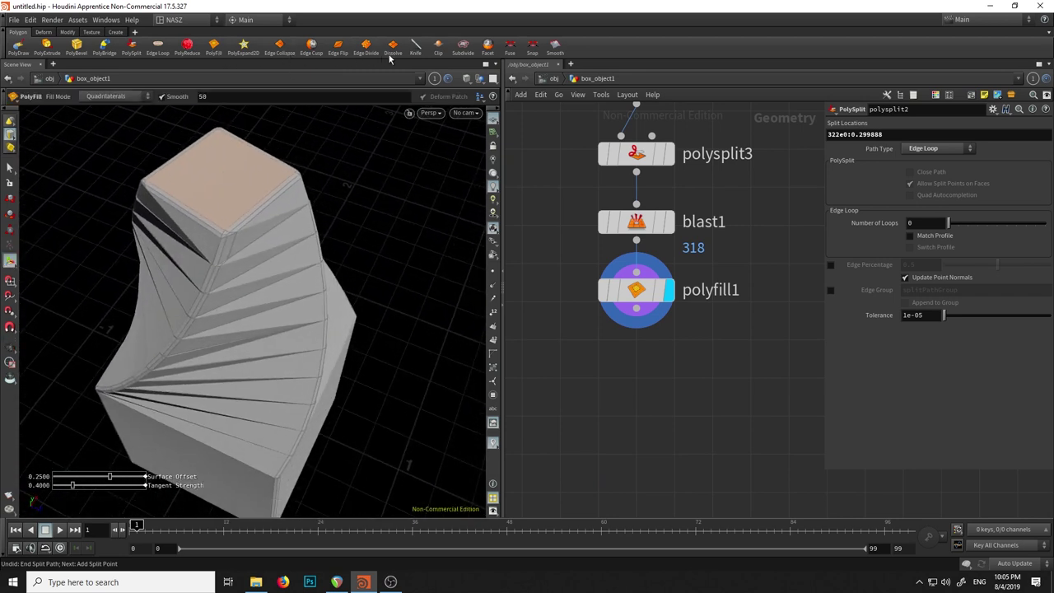
key(Escape)
mouse_move(327, 224)
mouse_down()
mouse_move(355, 219)
mouse_move(381, 123)
mouse_up()
scroll(354, 219, up, 3)
key(Return)
scroll(650, 247, down, 3)
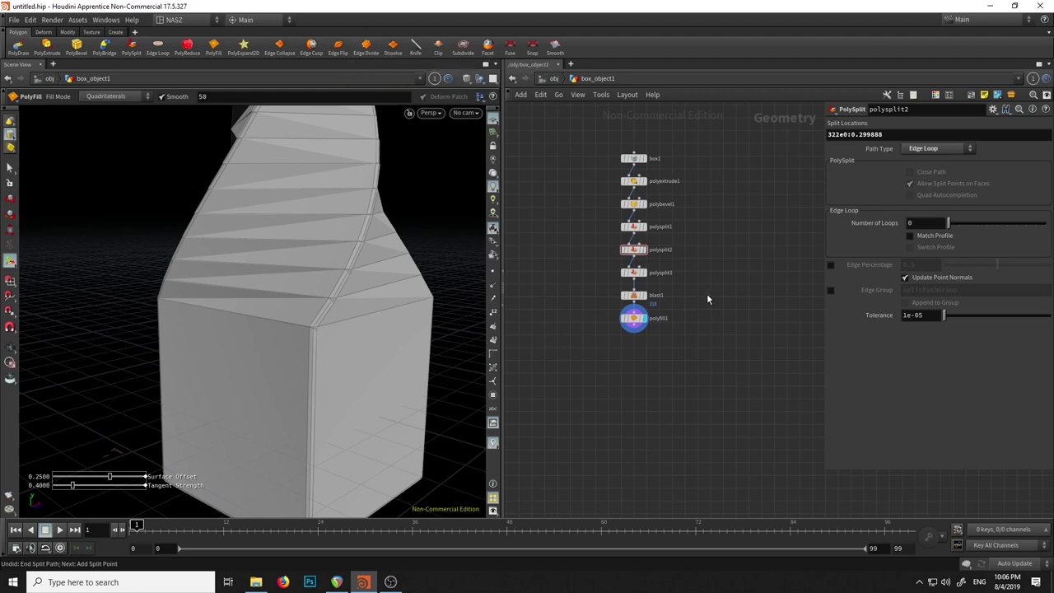
Place an unconnected sphere1 node beside polyfill1 and display its radius-1 sphere.
key(Tab)
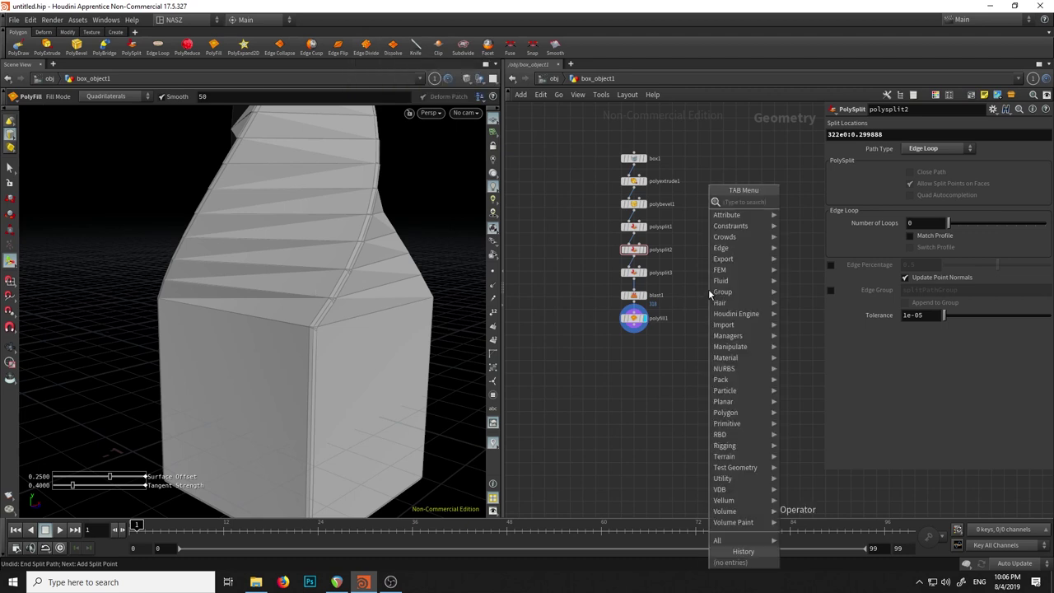
text(sphere)
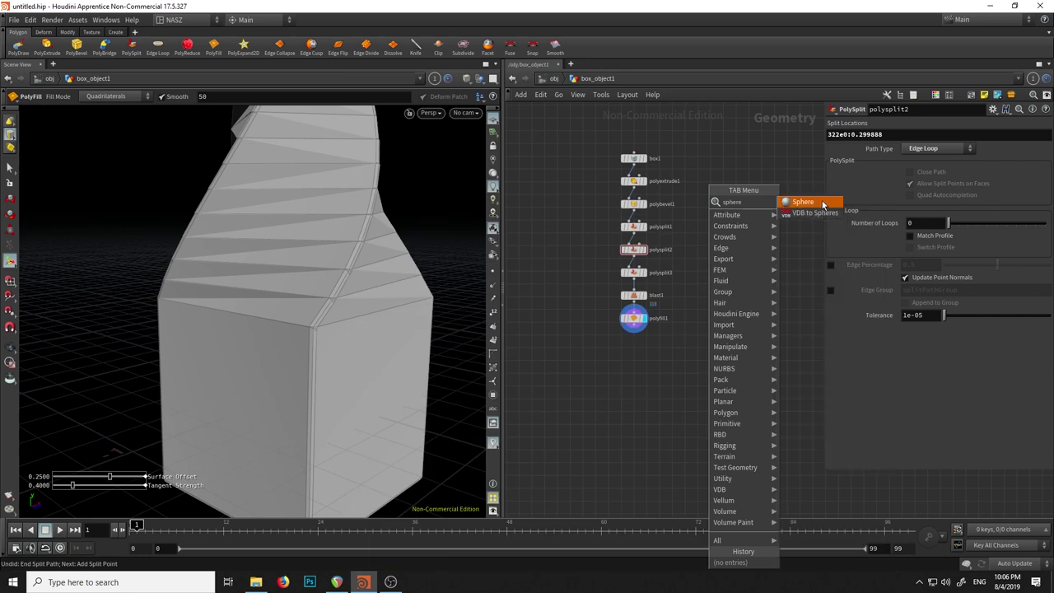
click(802, 201)
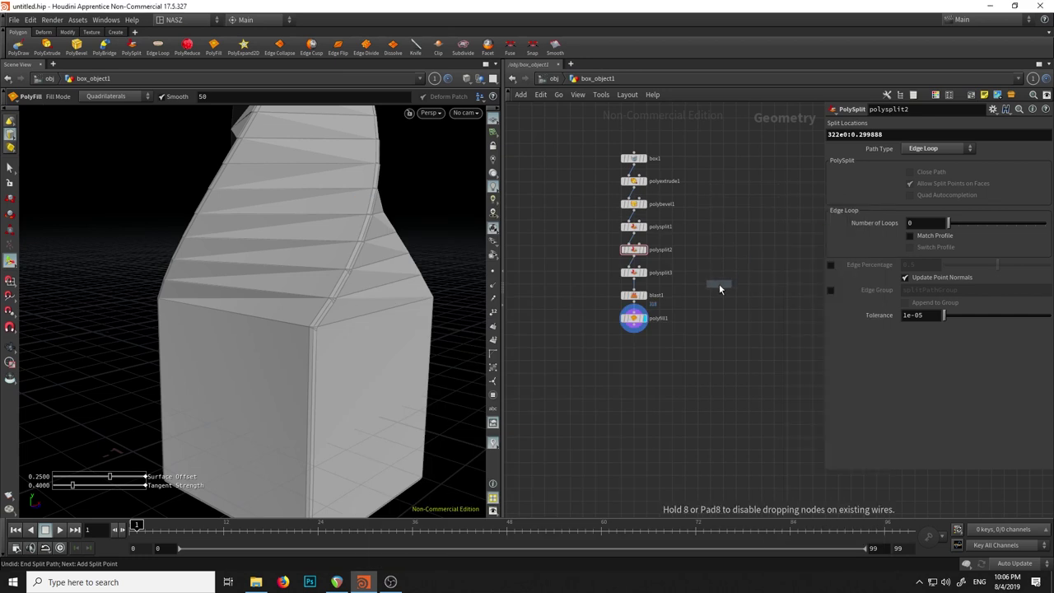
click(702, 320)
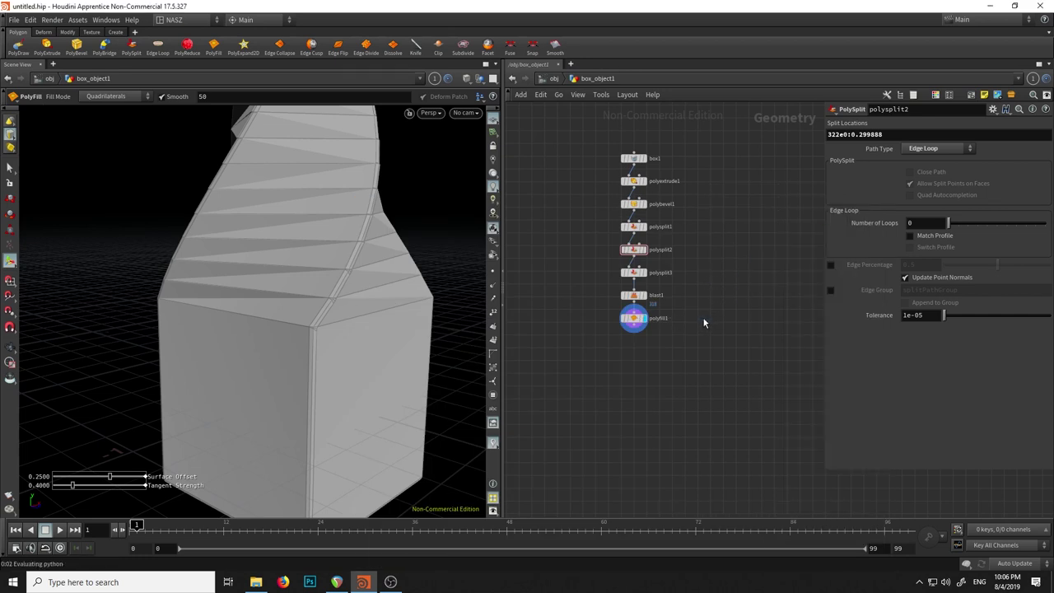
scroll(299, 274, down, 5)
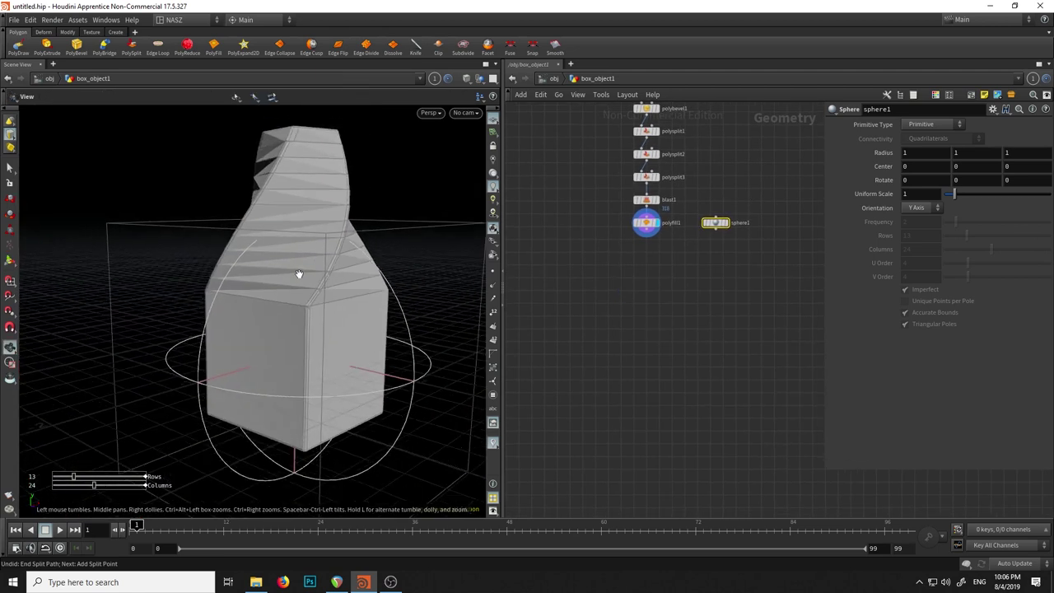
key(Return)
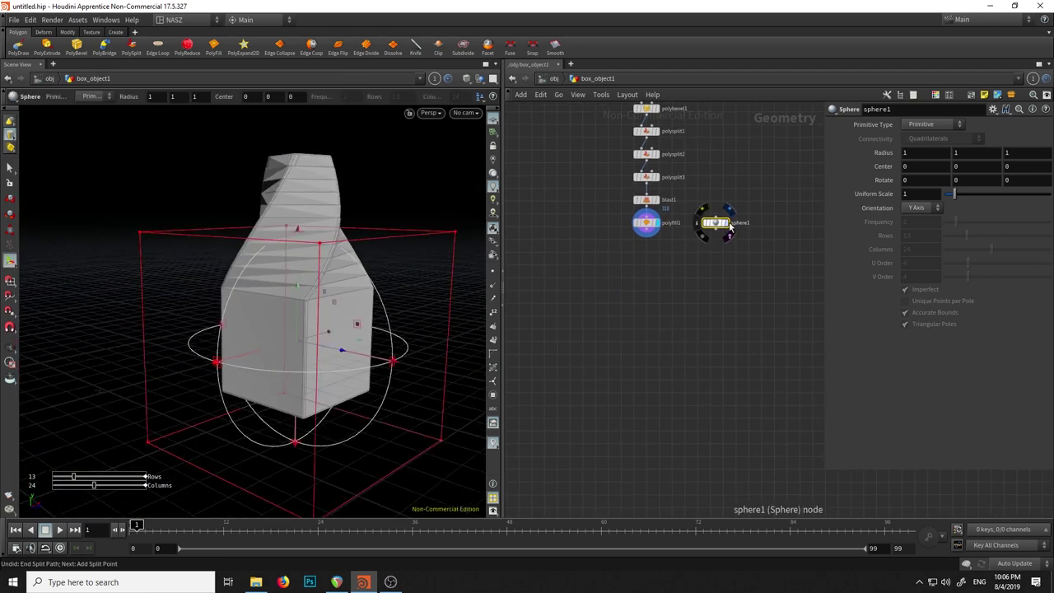
click(728, 227)
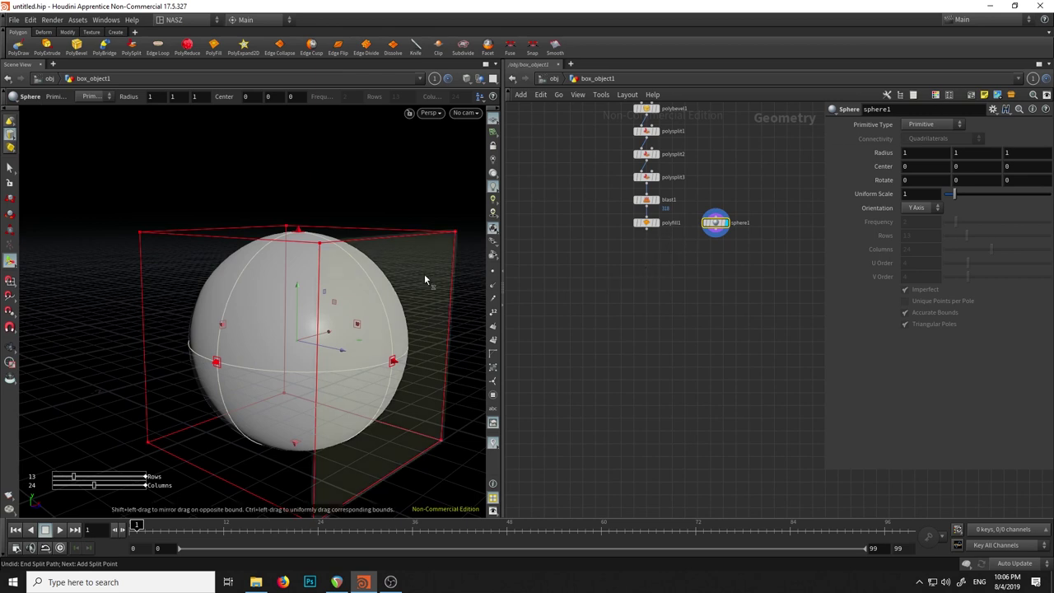
scroll(641, 224, up, 4)
scroll(597, 210, up, 3)
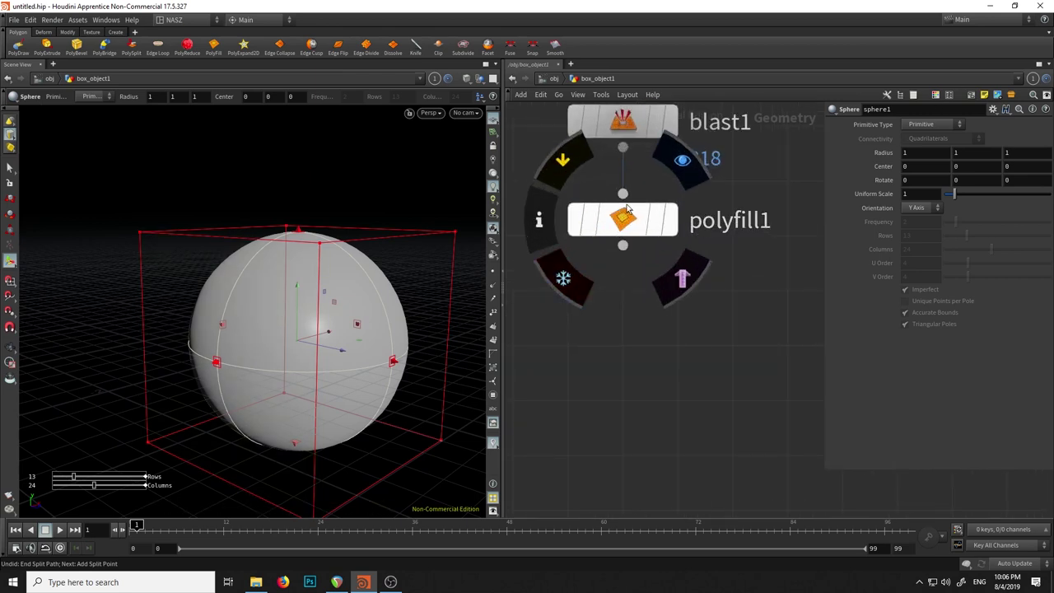
middle_drag(630, 223, 691, 346)
scroll(690, 345, down, 4)
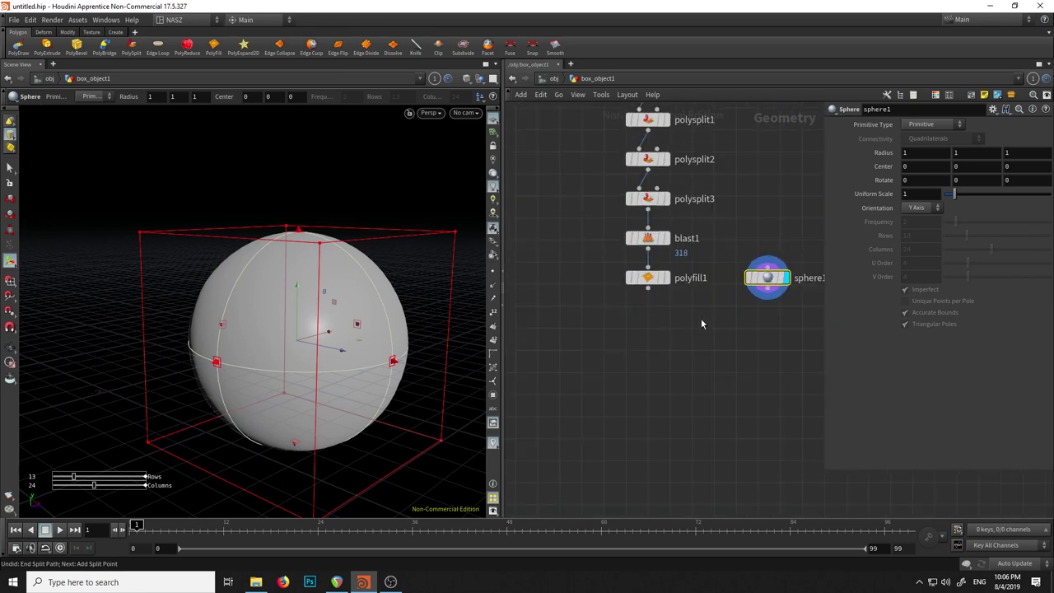
key(Tab)
Create a boolean1 node below polyfill1.
text(bo)
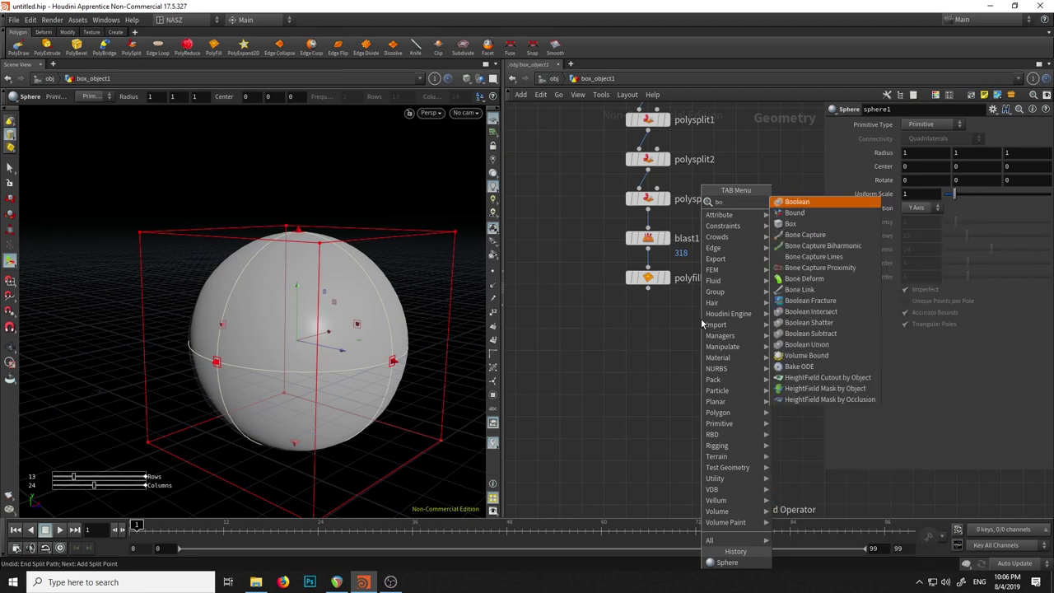
text(o)
click(814, 203)
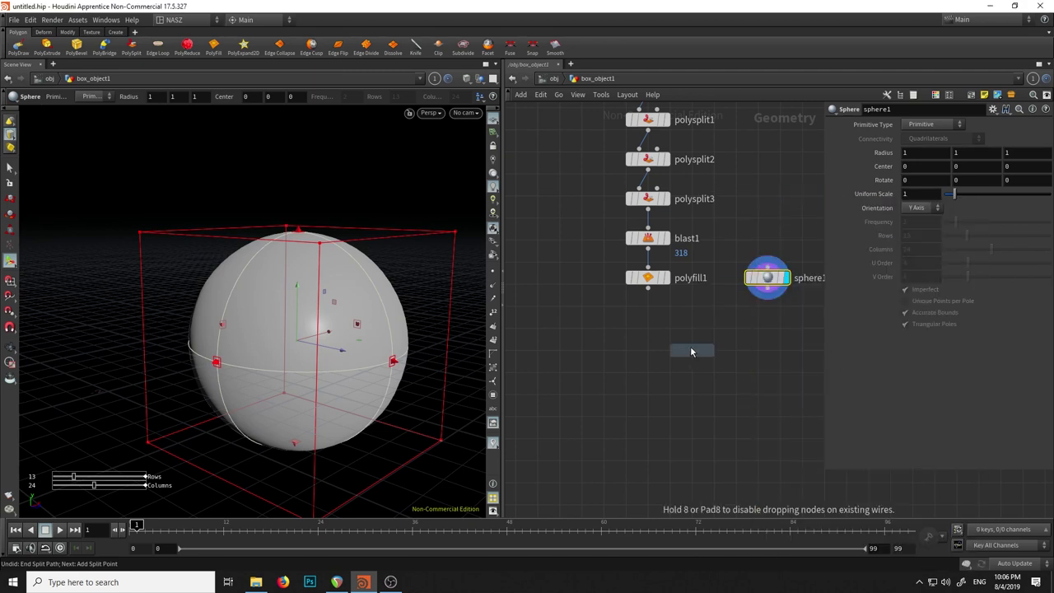
click(689, 347)
middle_drag(683, 340, 585, 247)
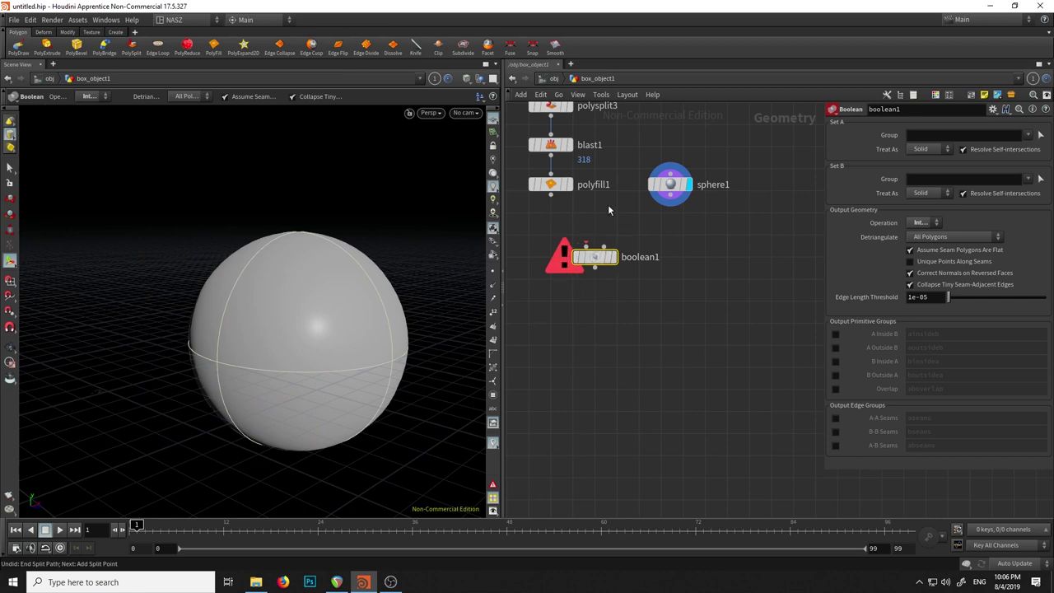
scroll(587, 247, up, 3)
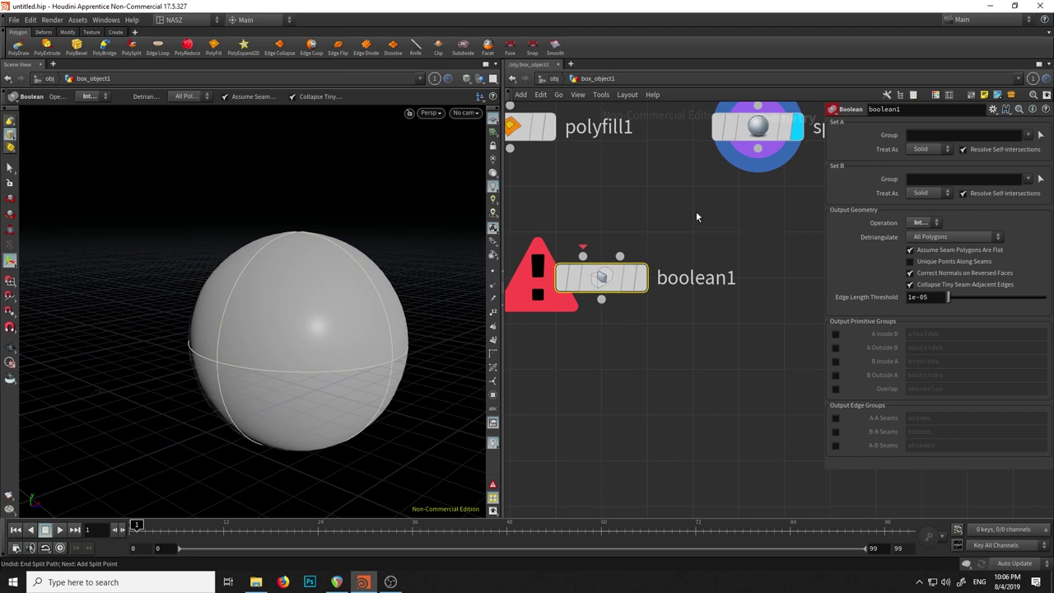
scroll(625, 261, up, 2)
Wire polyfill1 into boolean1's first input and sphere1 into its second, then select sphere1.
mouse_move(537, 167)
mouse_down()
mouse_move(623, 254)
mouse_move(626, 296)
mouse_up()
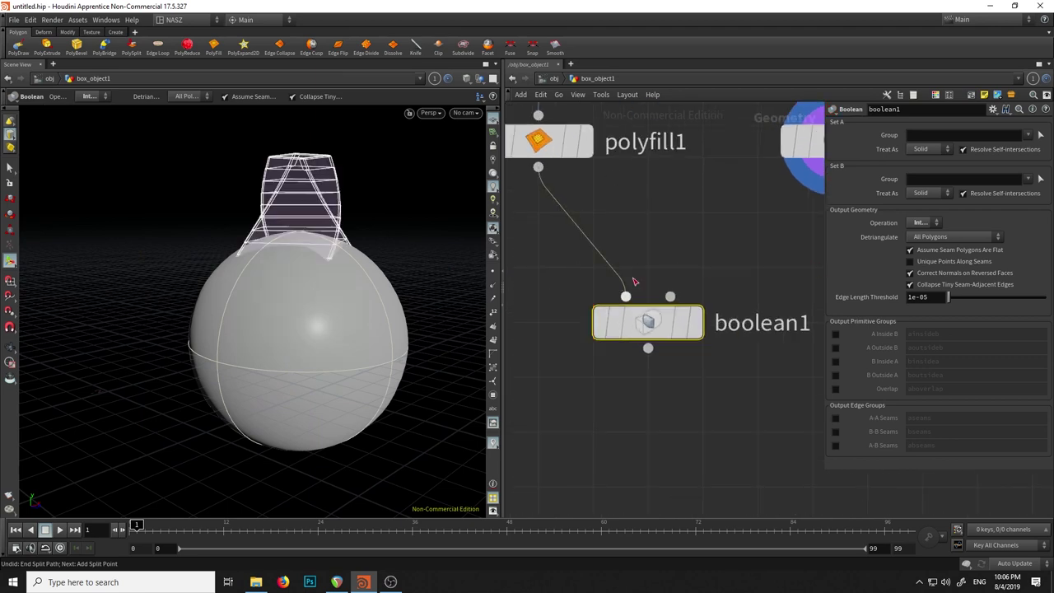
middle_drag(658, 247, 595, 247)
drag(772, 171, 606, 300)
click(635, 331)
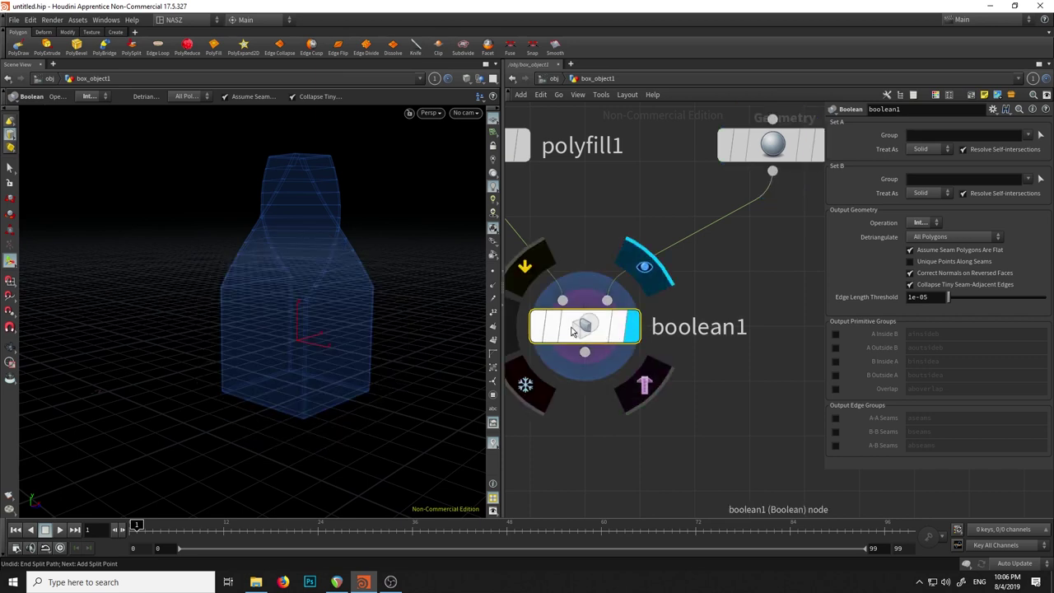
middle_drag(671, 211, 745, 293)
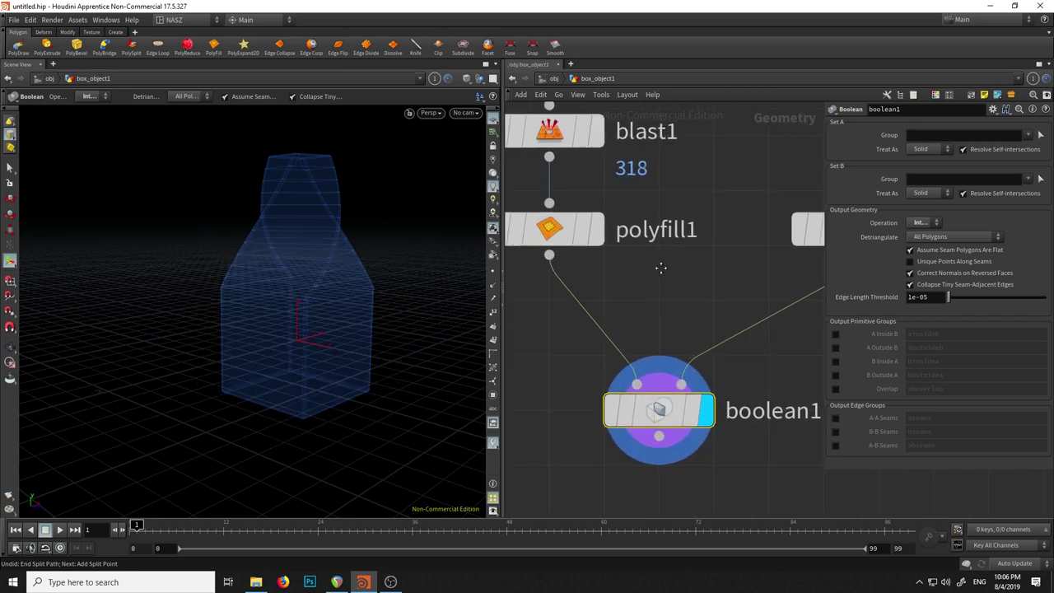
click(595, 229)
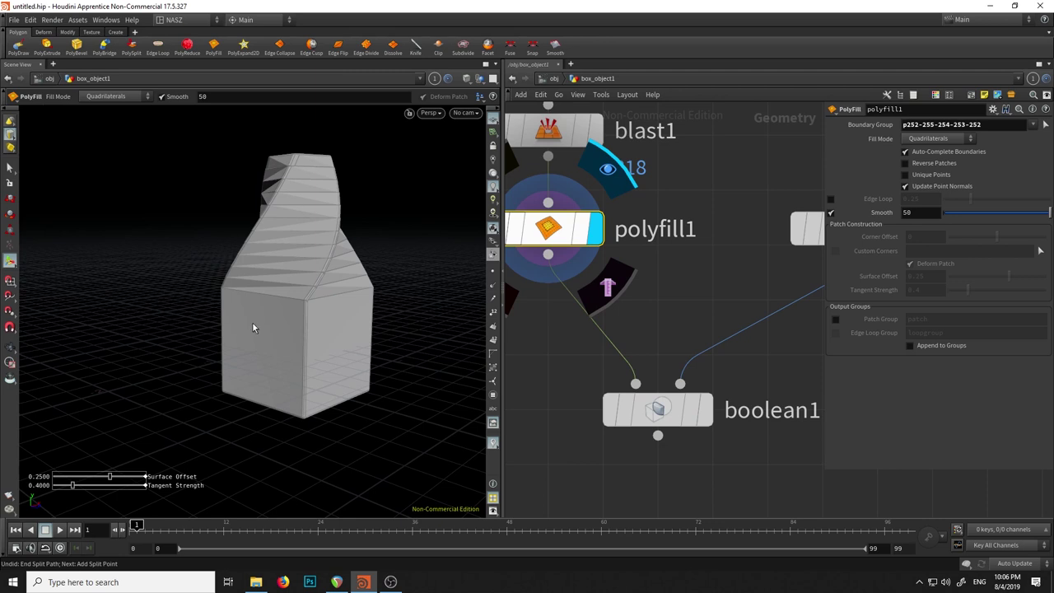
middle_drag(727, 244, 538, 268)
click(653, 262)
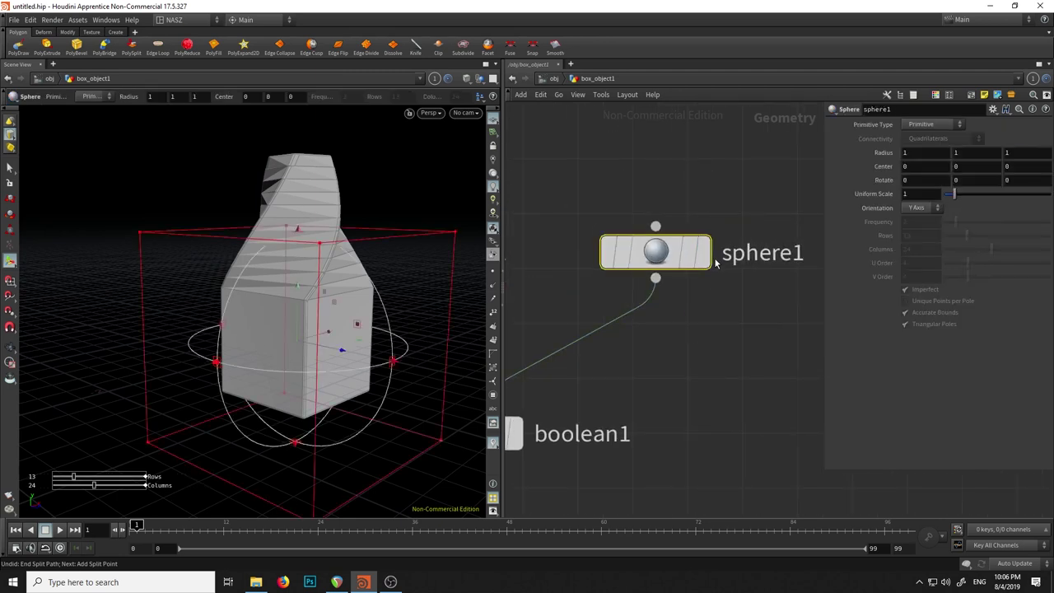
Set sphere1's Primitive Type to Polygon and display boolean1's Intersect result, orbiting to inspect it.
click(924, 125)
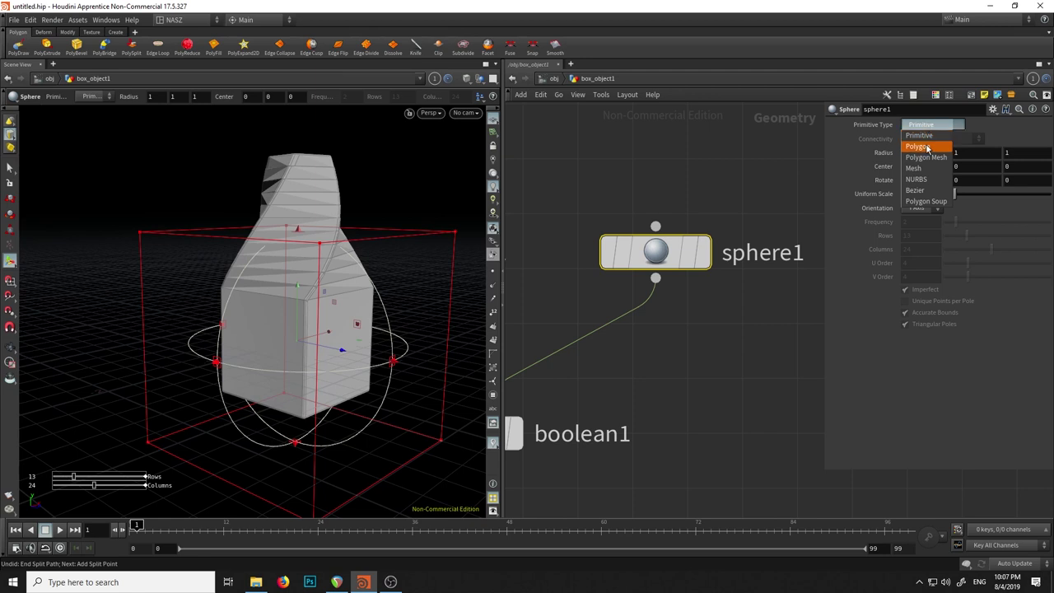
click(919, 146)
click(510, 439)
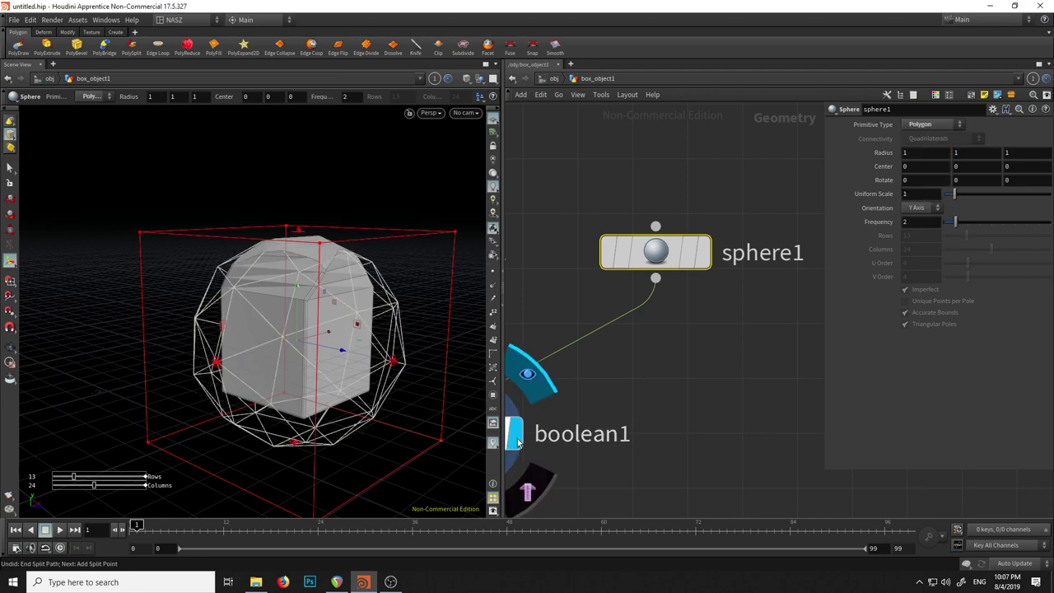
middle_drag(624, 377, 734, 305)
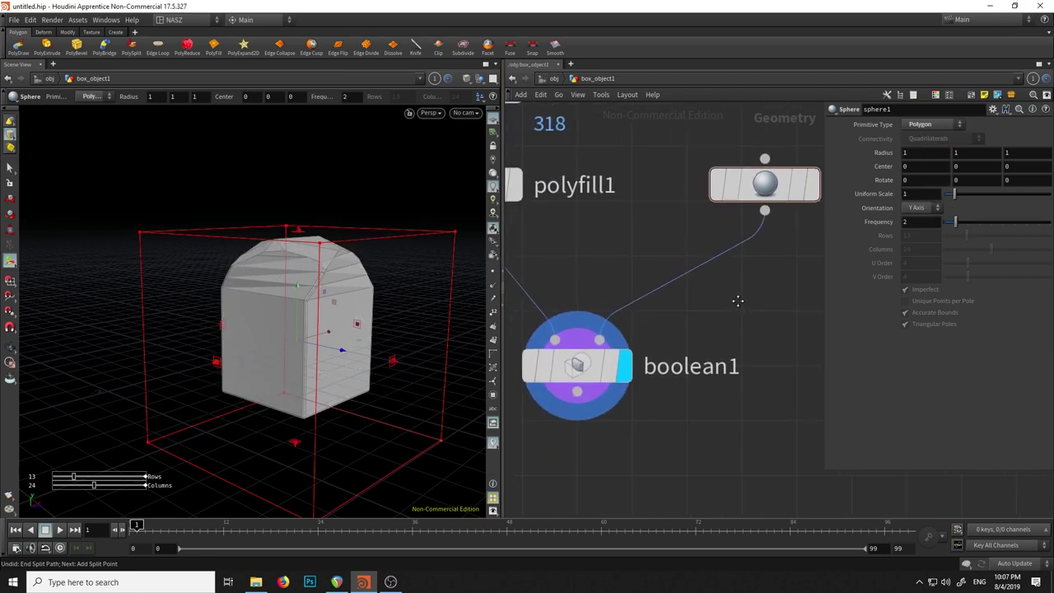
click(588, 352)
mouse_move(414, 243)
mouse_down()
mouse_move(417, 260)
mouse_move(291, 228)
mouse_up()
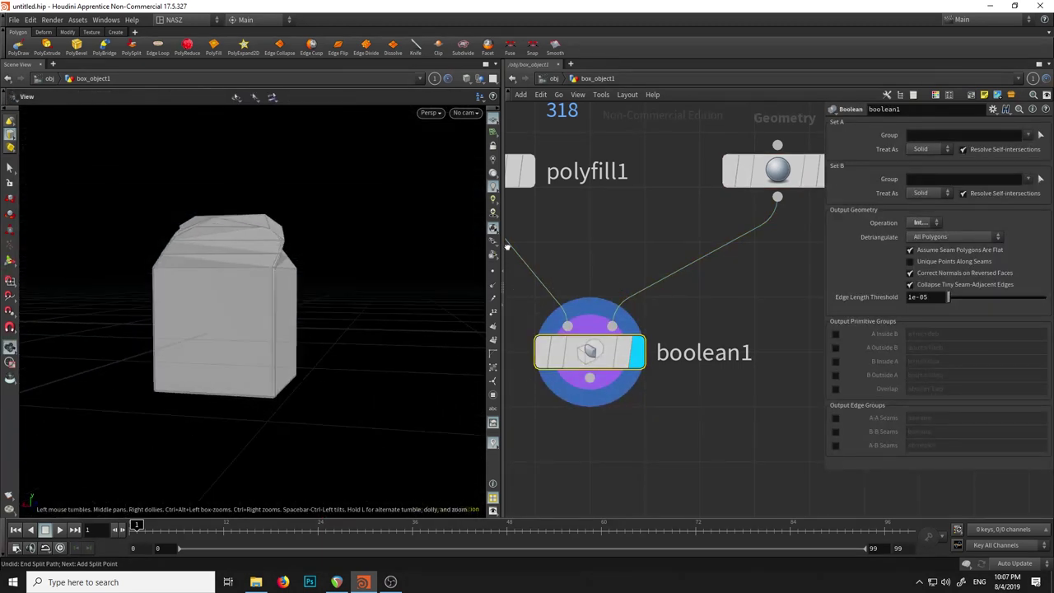
key(Return)
drag(394, 237, 320, 326)
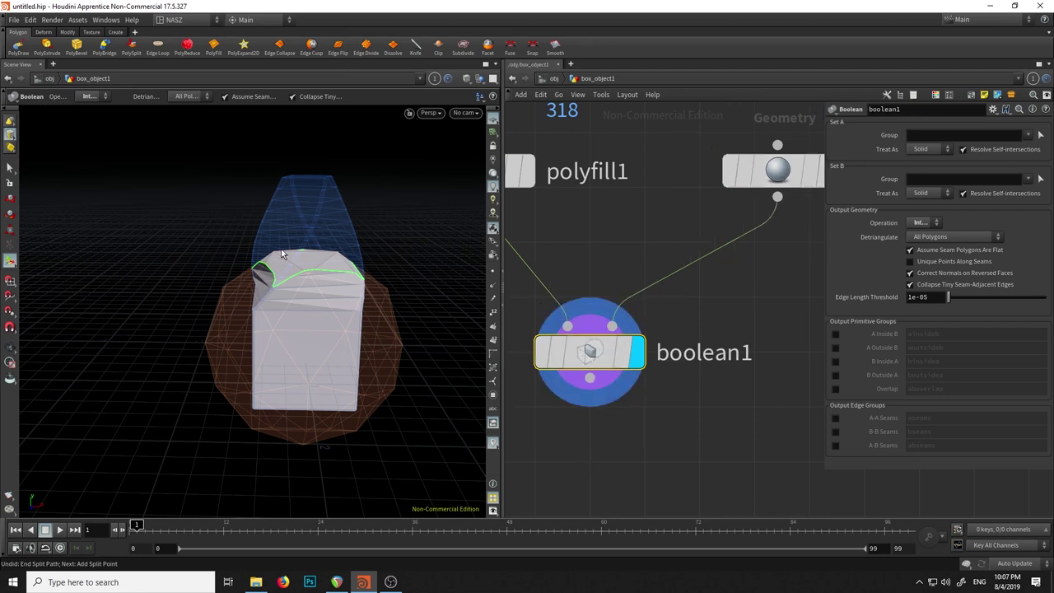
click(910, 250)
Switch boolean1's operation to Union and orbit to inspect the merged shape.
key(Escape)
mouse_move(305, 285)
mouse_down()
mouse_move(358, 244)
mouse_move(447, 254)
mouse_move(406, 291)
mouse_move(414, 264)
mouse_up()
key(Return)
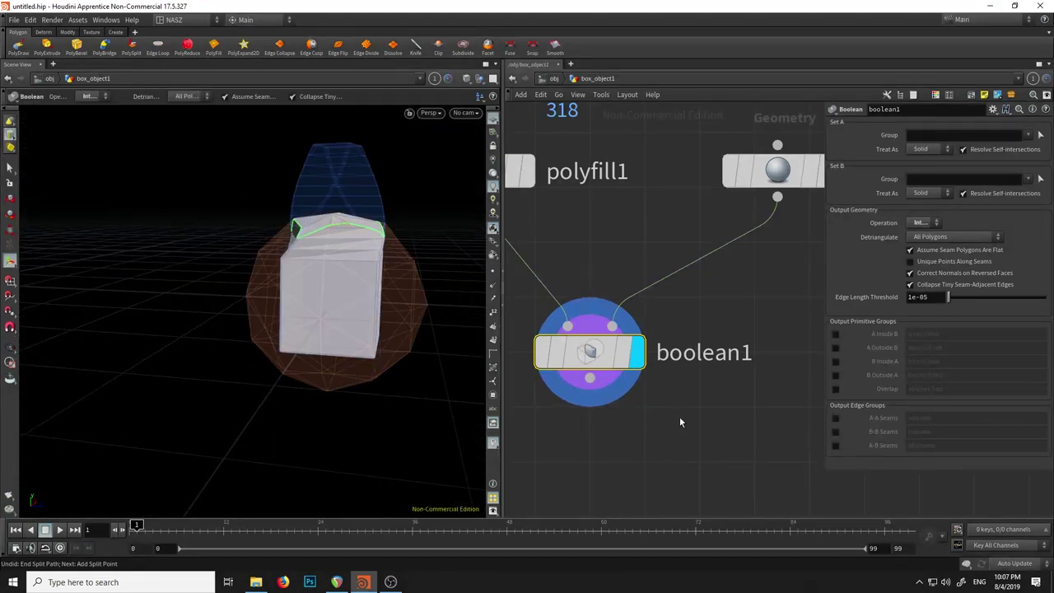
click(923, 223)
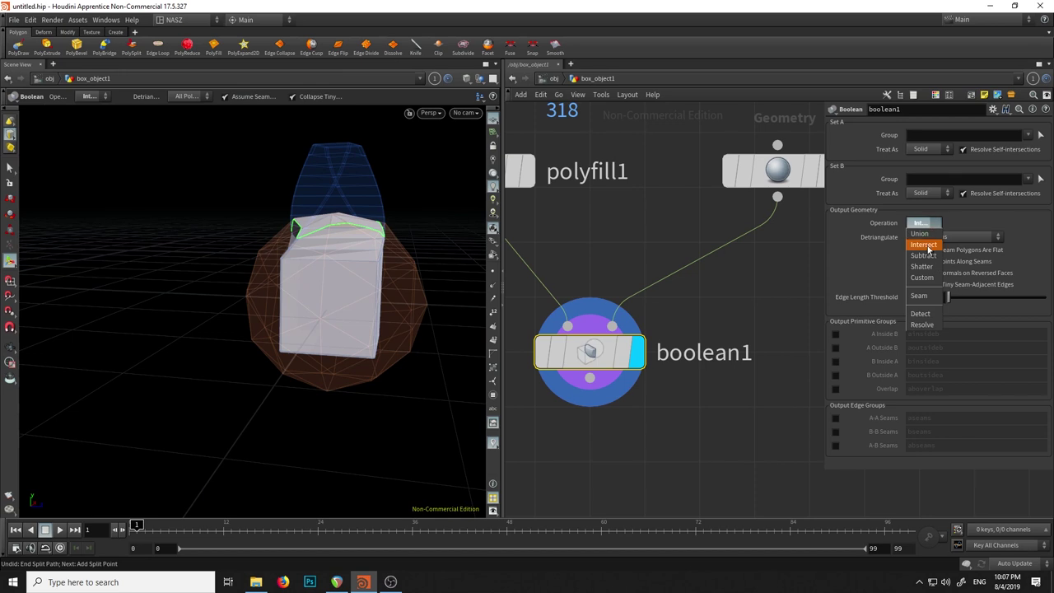
click(919, 234)
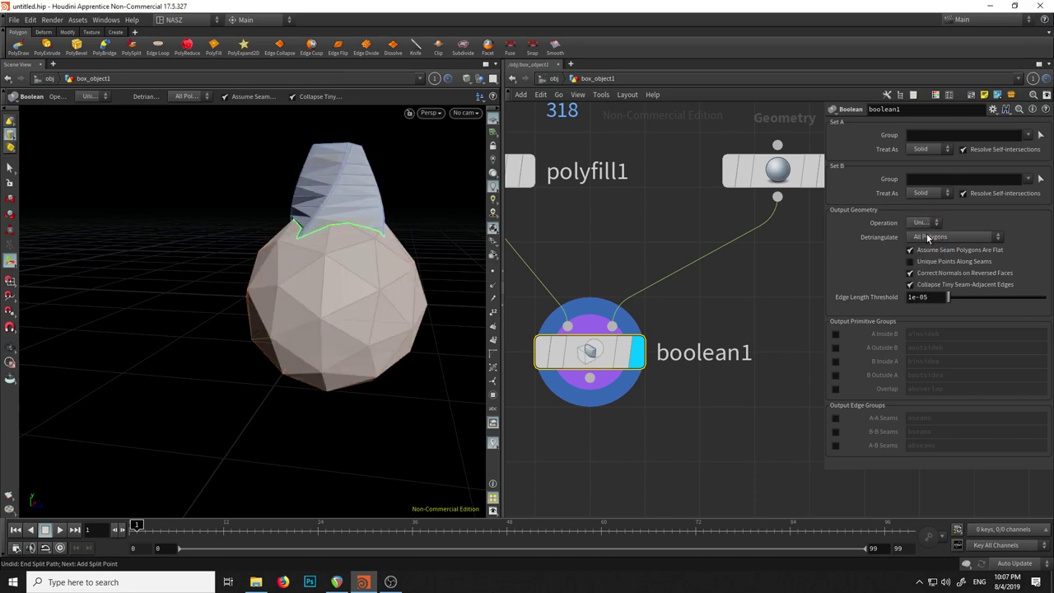
key(Escape)
mouse_move(449, 191)
mouse_down()
mouse_move(310, 231)
mouse_move(348, 236)
mouse_up()
key(Return)
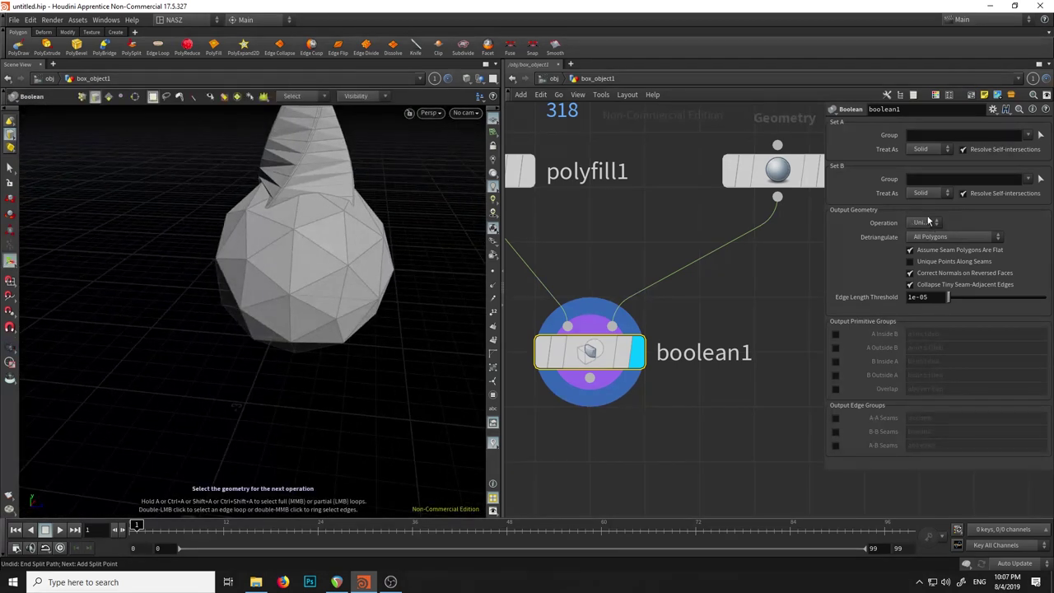
Try the Subtract and then Shatter operations, orbiting to inspect each.
click(927, 221)
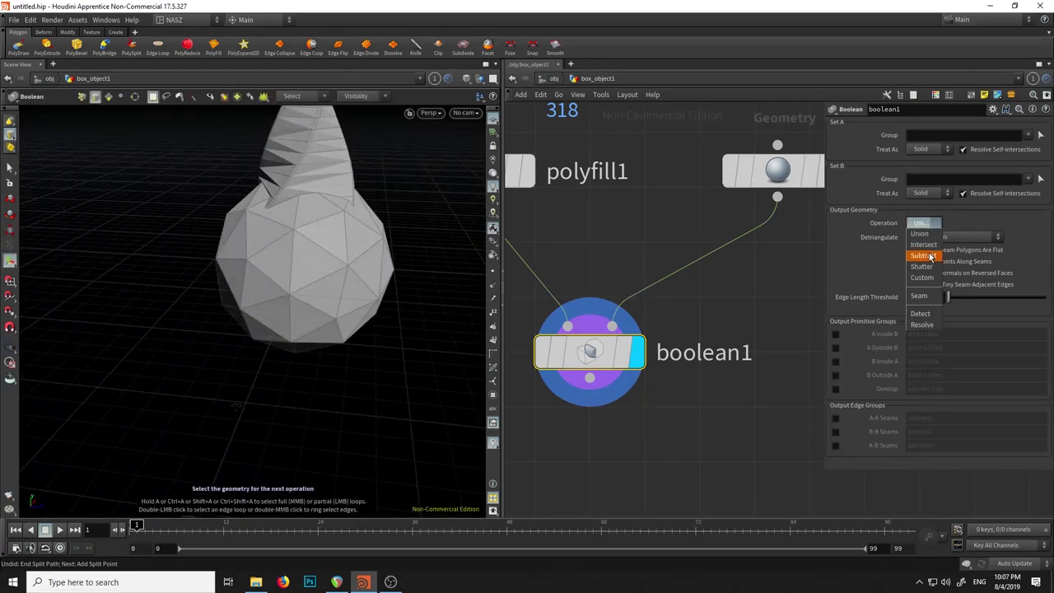
click(930, 257)
key(Escape)
mouse_move(390, 204)
mouse_down()
mouse_move(346, 219)
mouse_move(447, 165)
mouse_move(418, 257)
mouse_move(364, 200)
mouse_move(395, 205)
mouse_up()
key(Return)
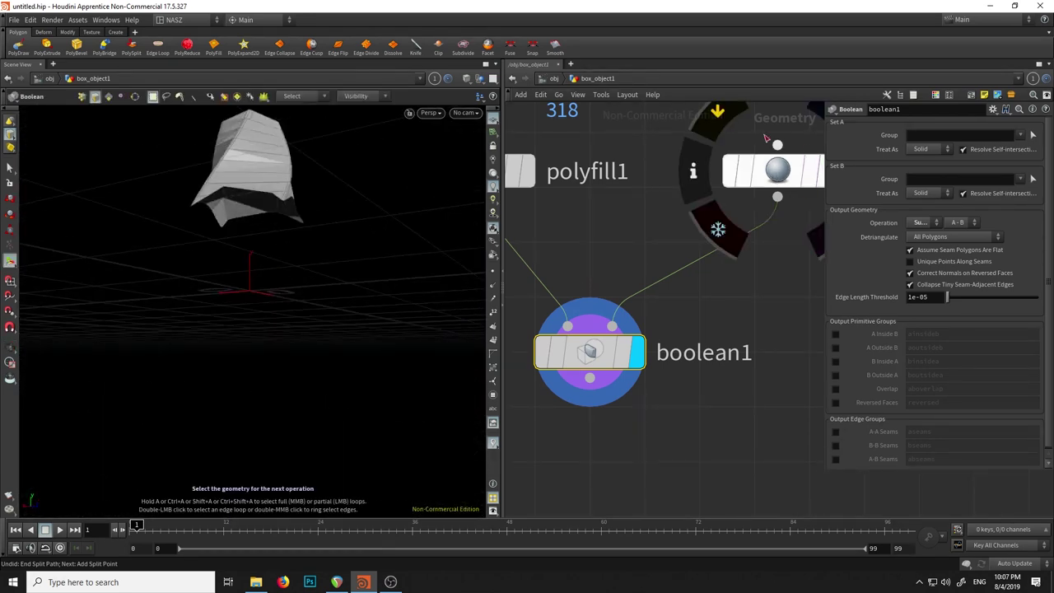
click(923, 222)
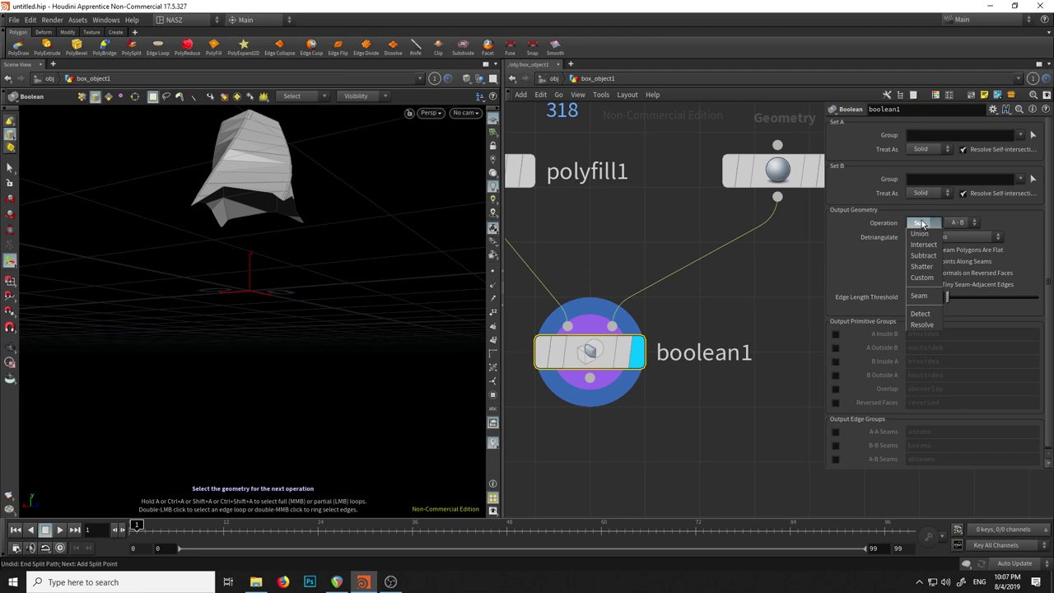
click(929, 272)
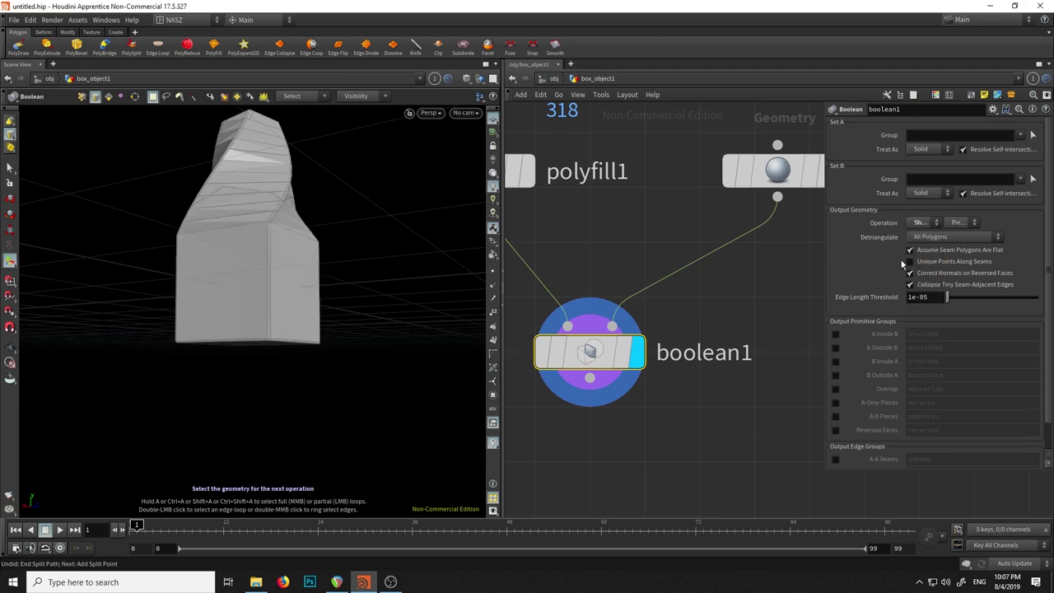
drag(313, 219, 183, 216)
scroll(248, 232, up, 3)
scroll(248, 231, up, 5)
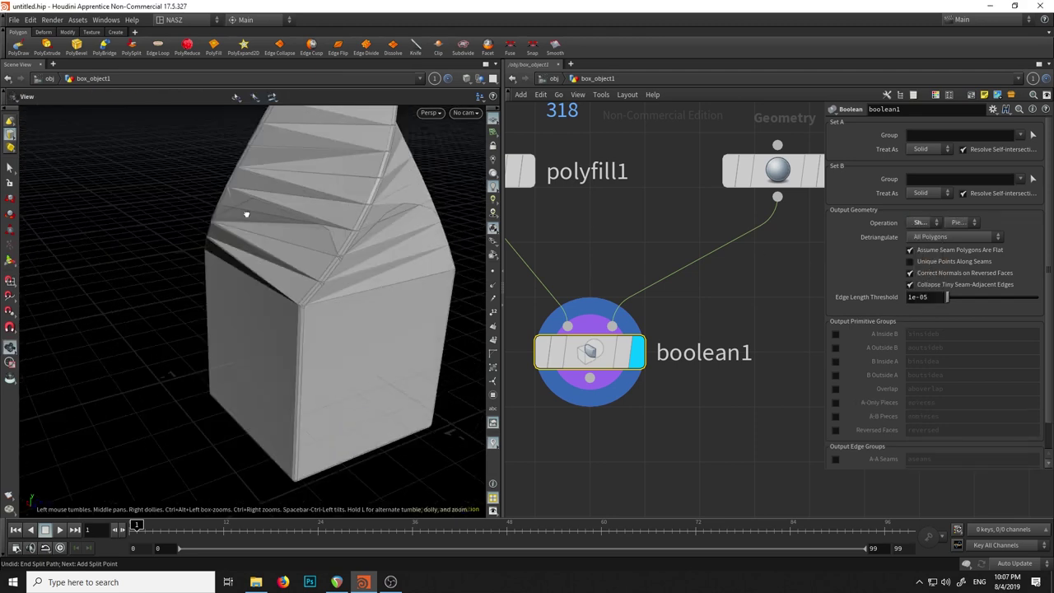
key(Escape)
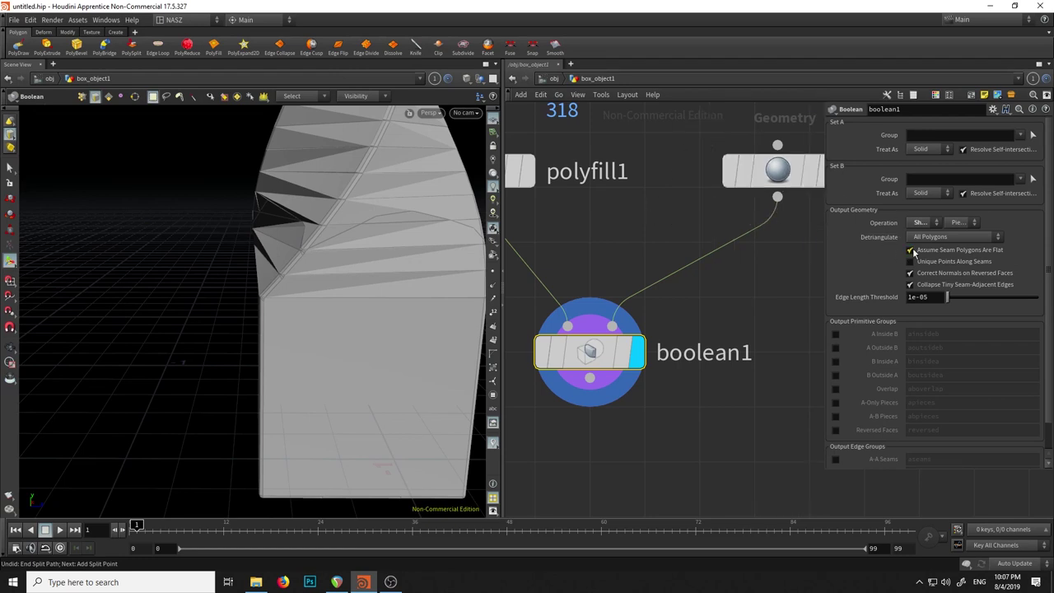
Cycle the operation through Custom, Seam and Detect, then choose Resolve and inspect the junction.
click(923, 222)
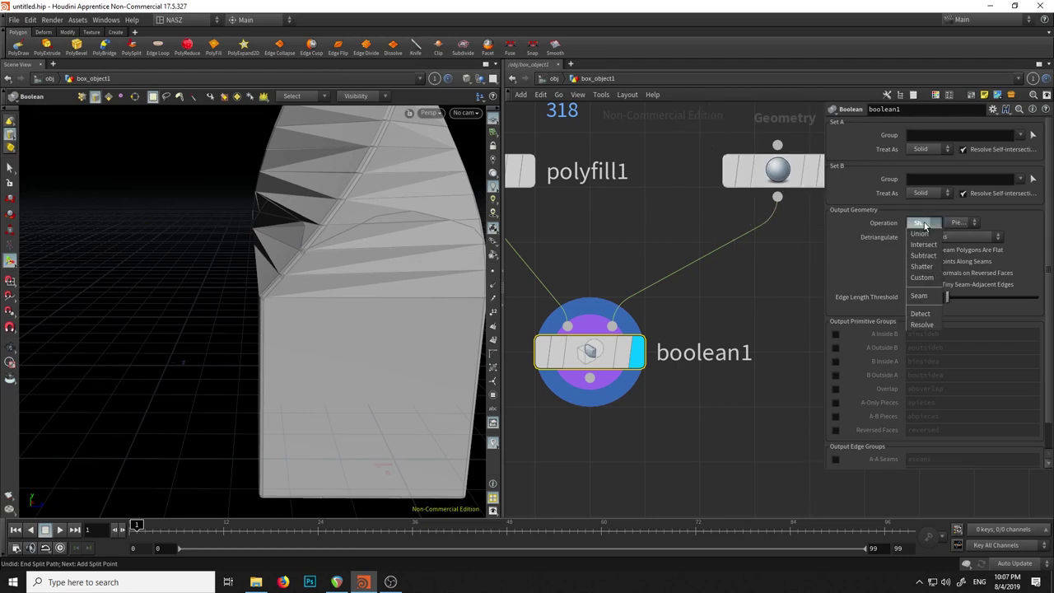
click(932, 280)
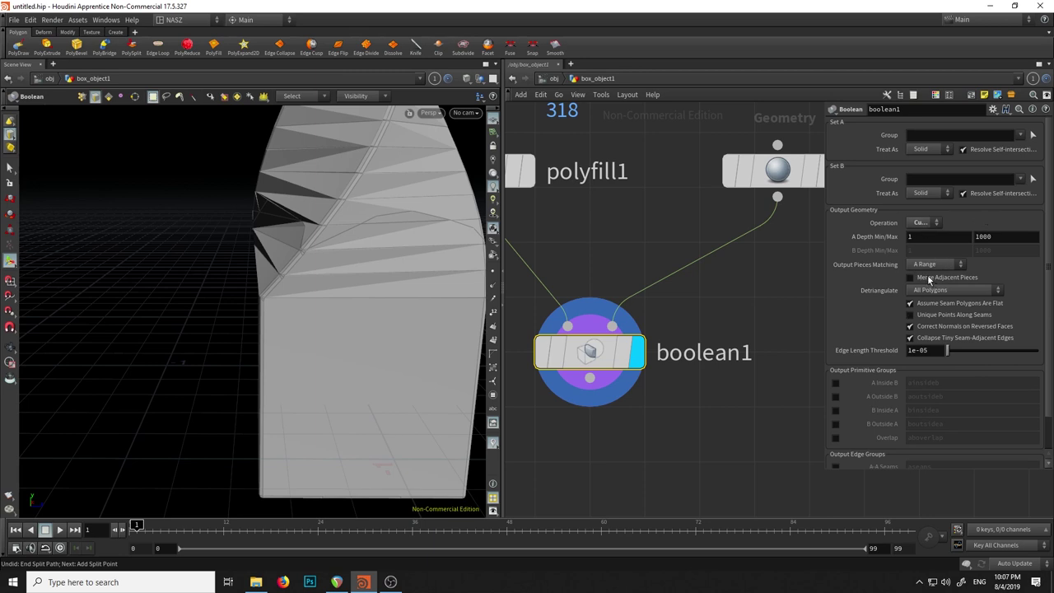
click(924, 223)
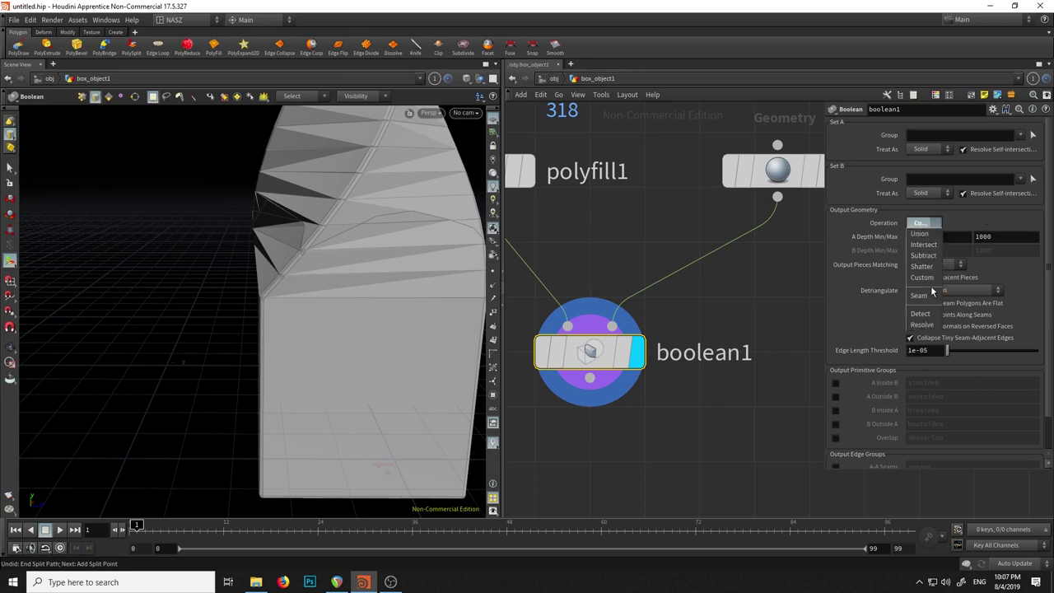
key(Escape)
click(922, 222)
click(922, 236)
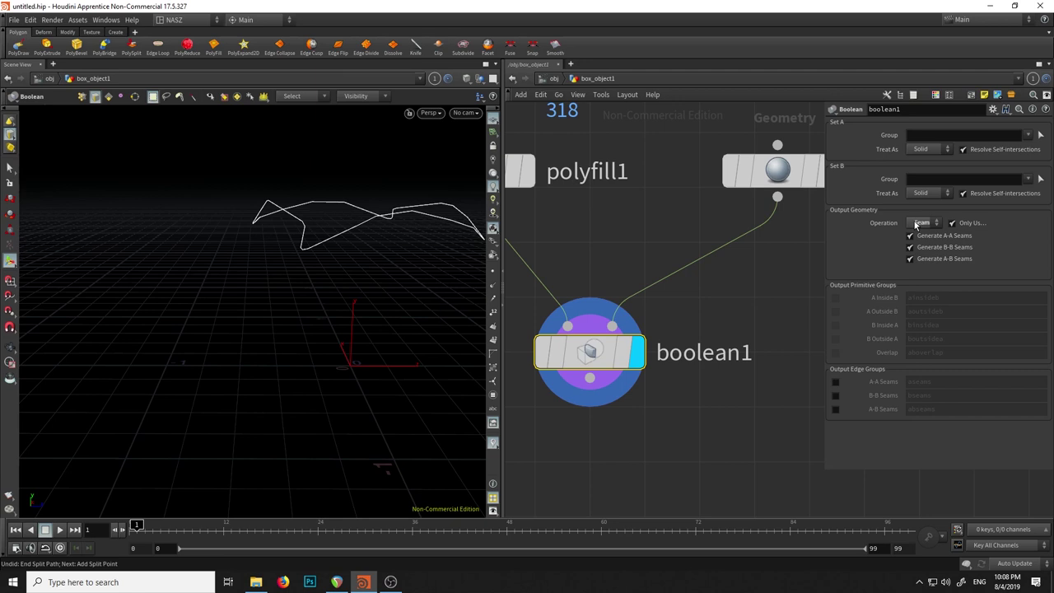
click(921, 226)
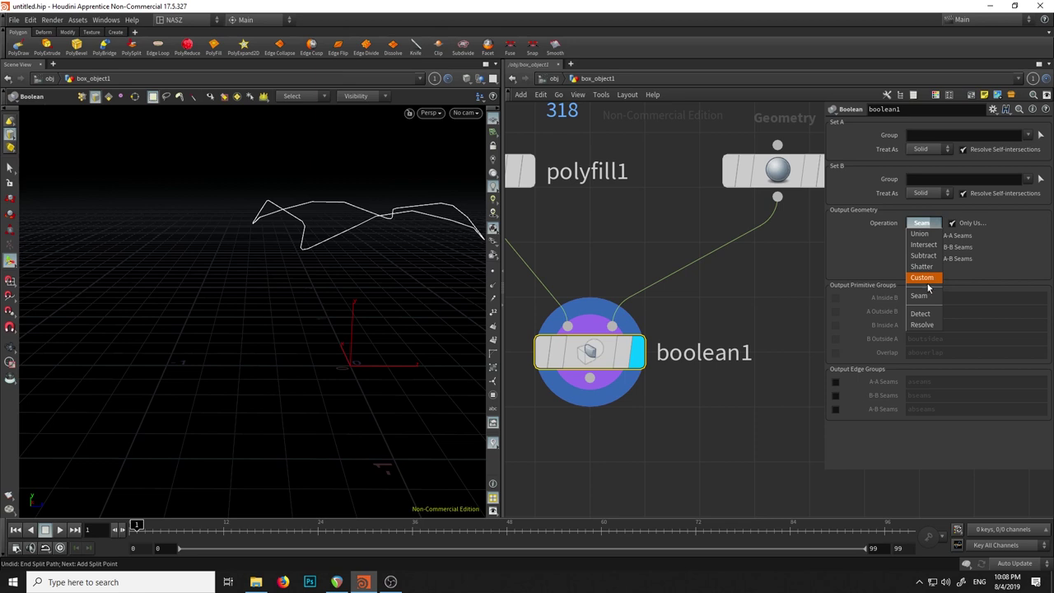
click(935, 314)
click(913, 227)
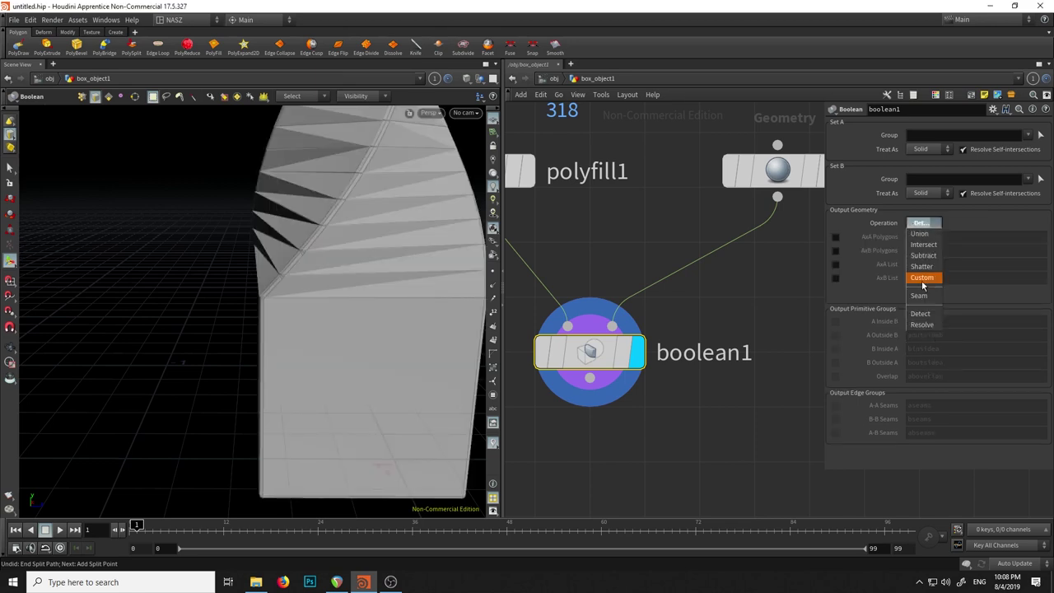
click(928, 326)
key(Escape)
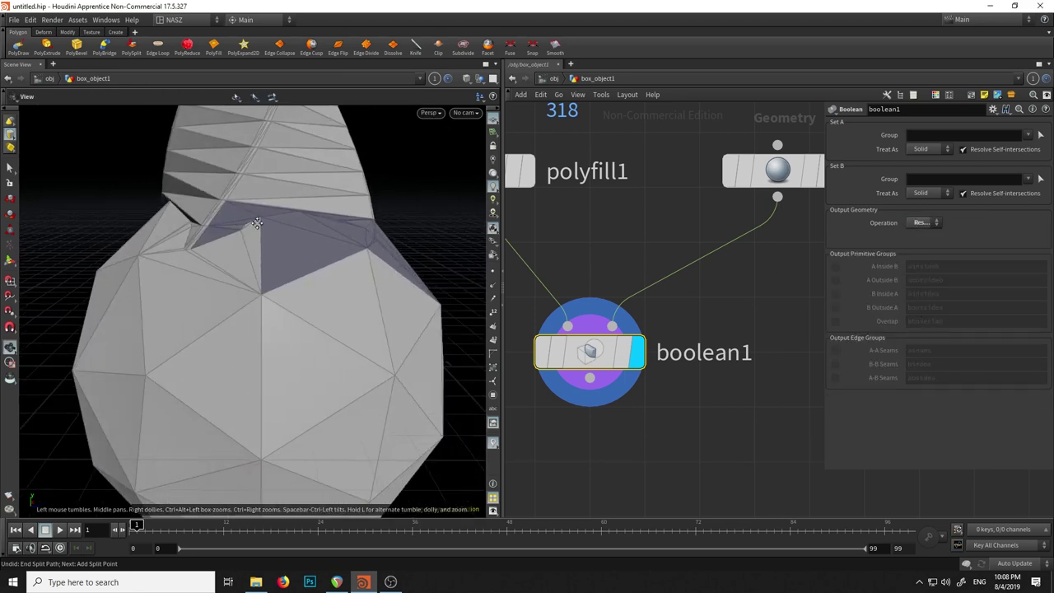
mouse_move(195, 278)
mouse_down()
mouse_move(329, 224)
mouse_move(217, 244)
mouse_move(228, 244)
mouse_up()
key(Return)
Compare Union once more, then settle on Resolve and orbit around the ball–spire junction.
click(920, 223)
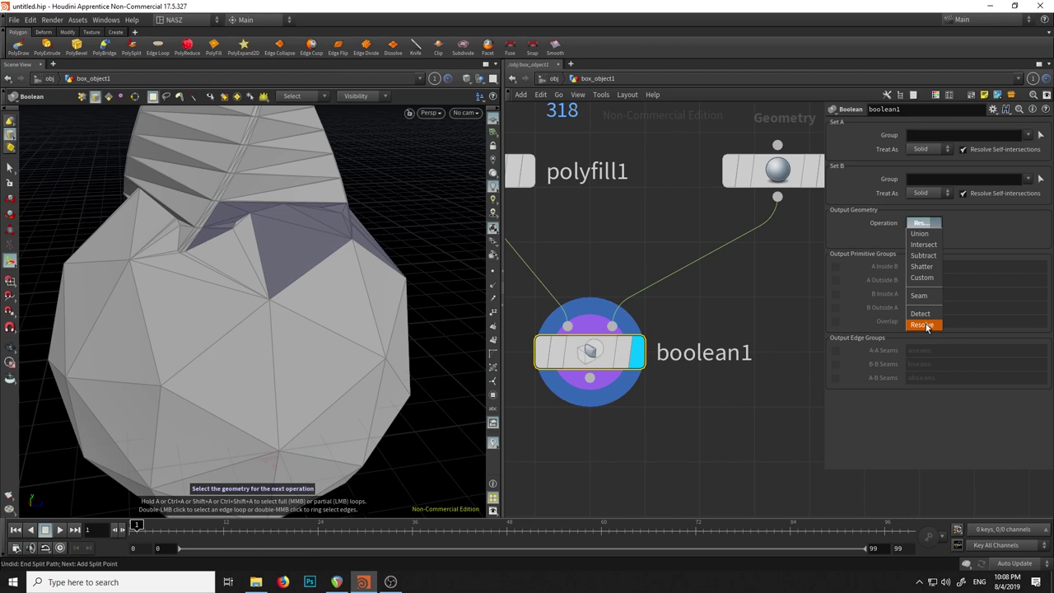
click(929, 234)
scroll(272, 219, up, 5)
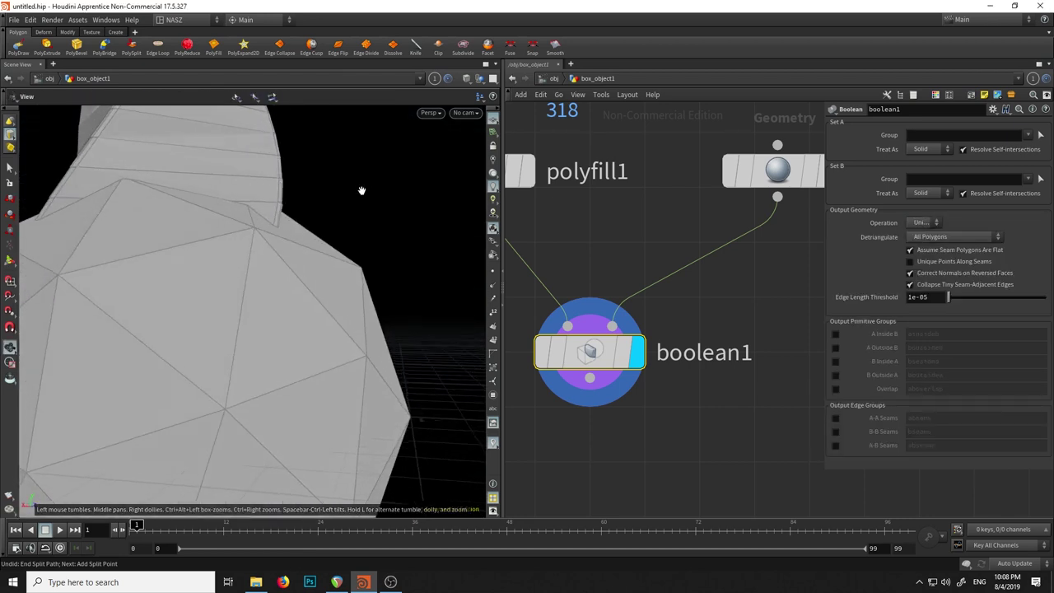
alt+drag(282, 219, 236, 239)
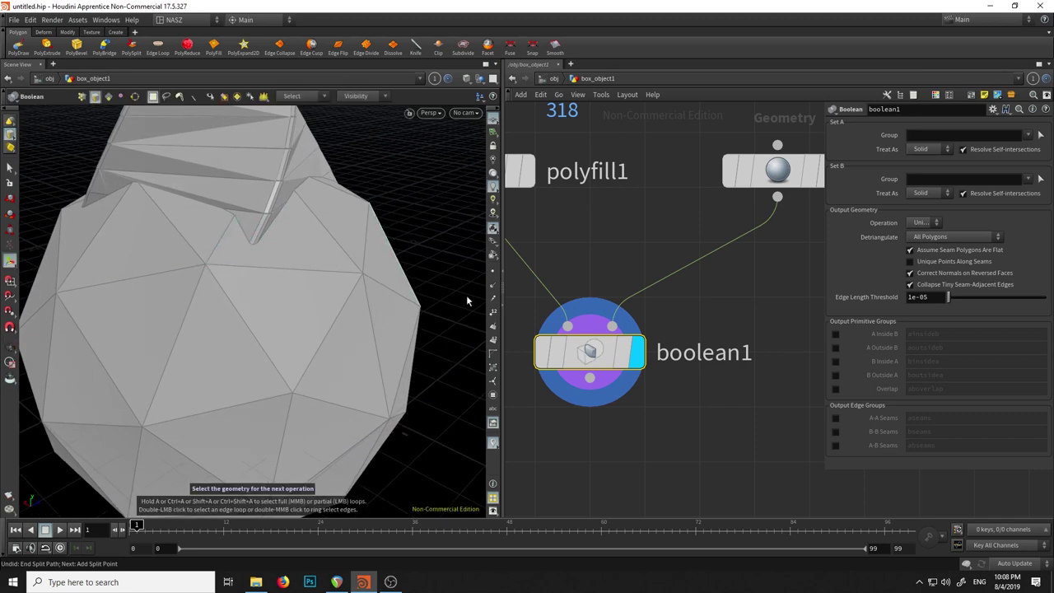
click(921, 223)
click(921, 324)
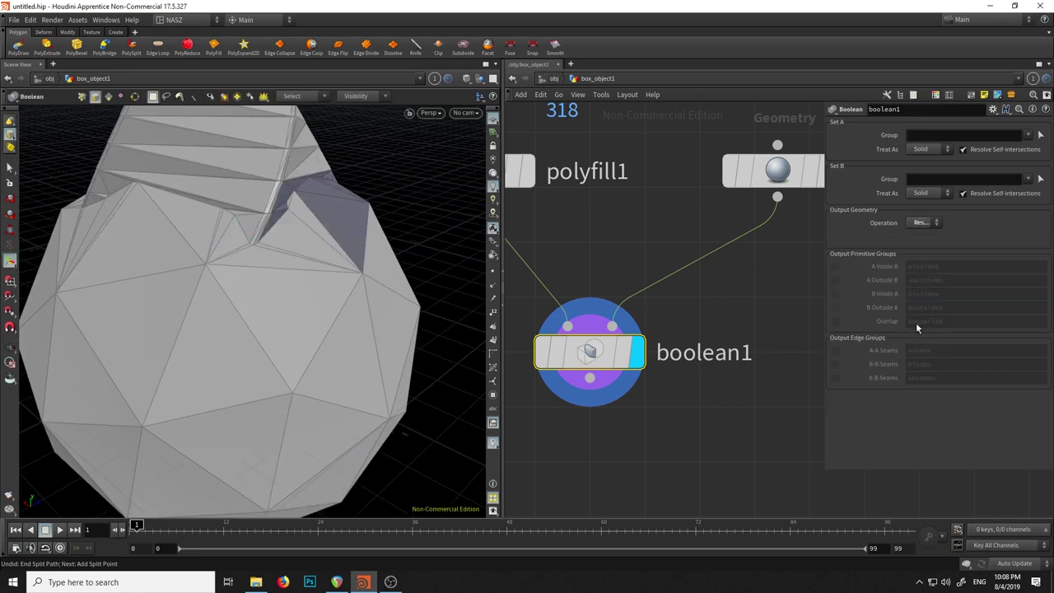
mouse_move(405, 176)
mouse_down()
mouse_move(266, 176)
mouse_move(236, 212)
mouse_move(426, 197)
mouse_move(192, 201)
mouse_up()
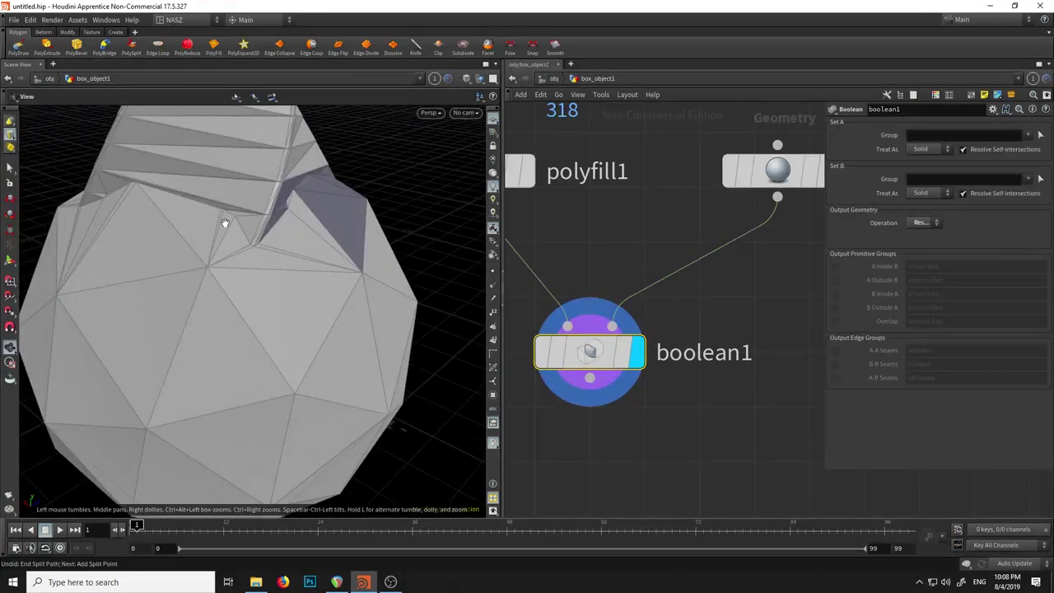
scroll(225, 223, down, 3)
scroll(214, 247, down, 3)
scroll(206, 262, down, 3)
mouse_move(211, 256)
mouse_down()
mouse_move(179, 275)
mouse_move(223, 193)
mouse_move(265, 305)
mouse_move(378, 294)
mouse_move(247, 341)
mouse_move(188, 305)
mouse_move(224, 329)
mouse_move(239, 305)
mouse_move(301, 277)
mouse_up()
scroll(224, 329, up, 3)
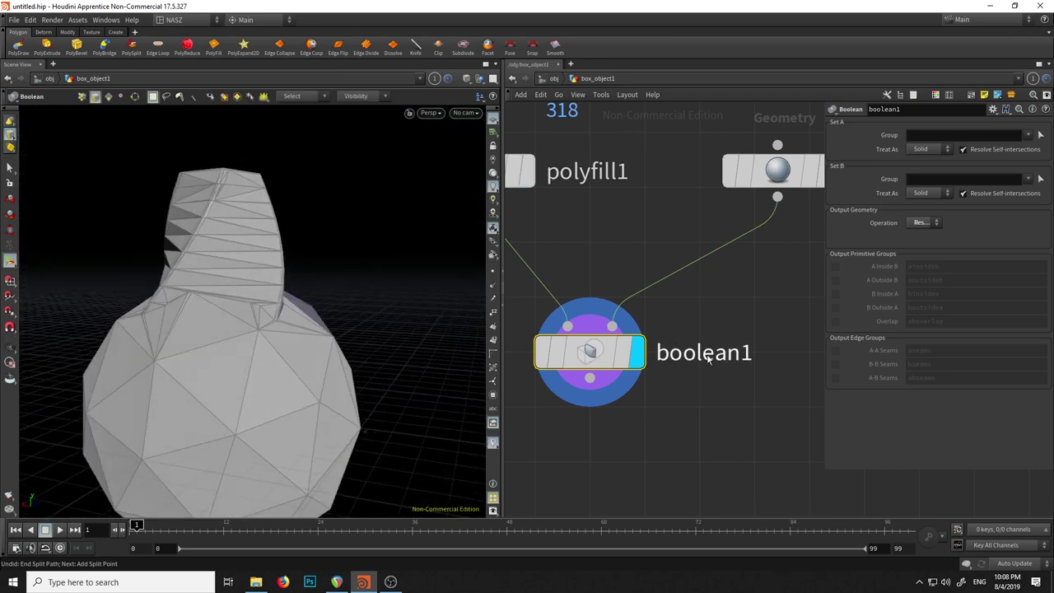
scroll(700, 346, down, 5)
Raise sphere1's Frequency from 2 to 9 so the sphere is much denser.
middle_drag(700, 401, 664, 479)
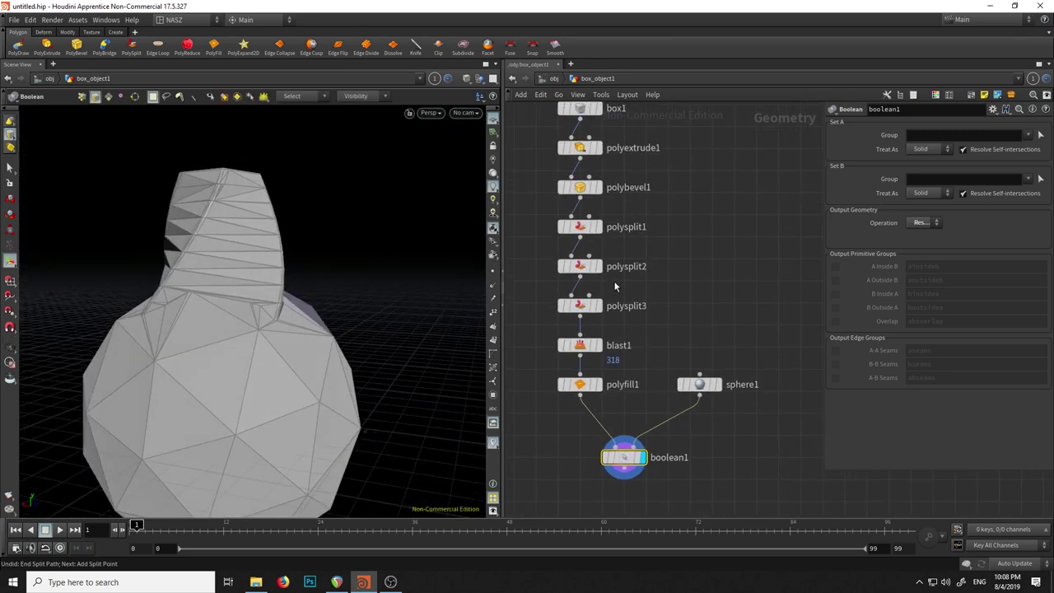
middle_drag(669, 350, 697, 178)
click(727, 211)
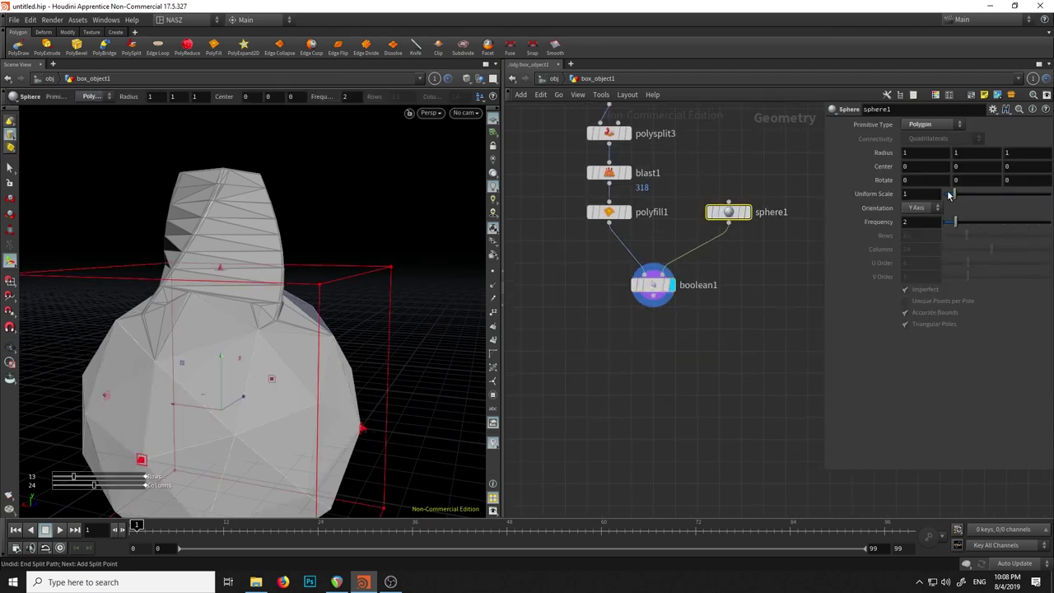
mouse_move(959, 223)
mouse_down()
mouse_move(1048, 216)
mouse_move(1039, 221)
mouse_up()
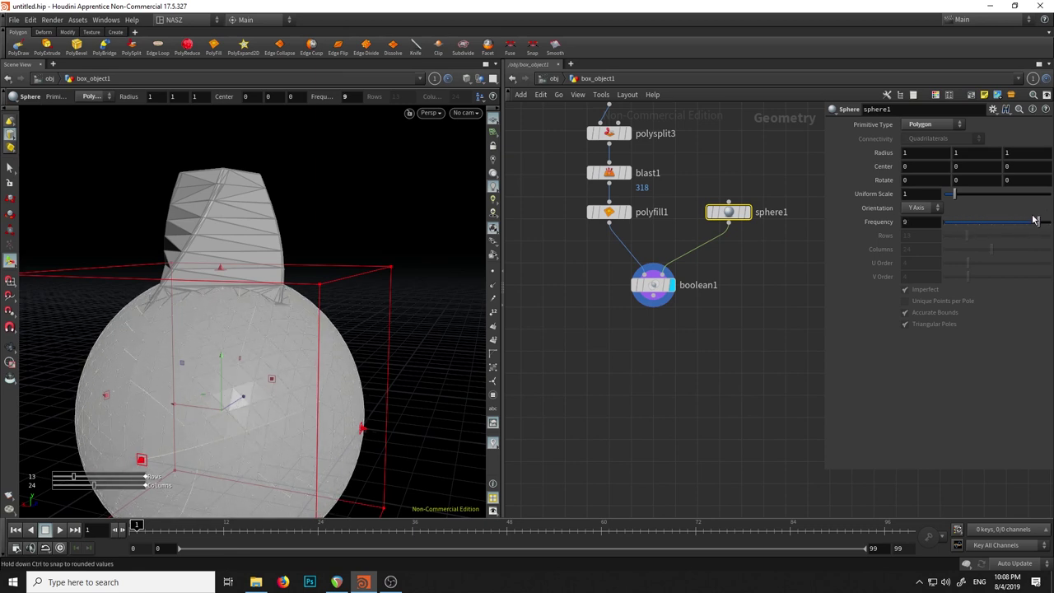
key(Escape)
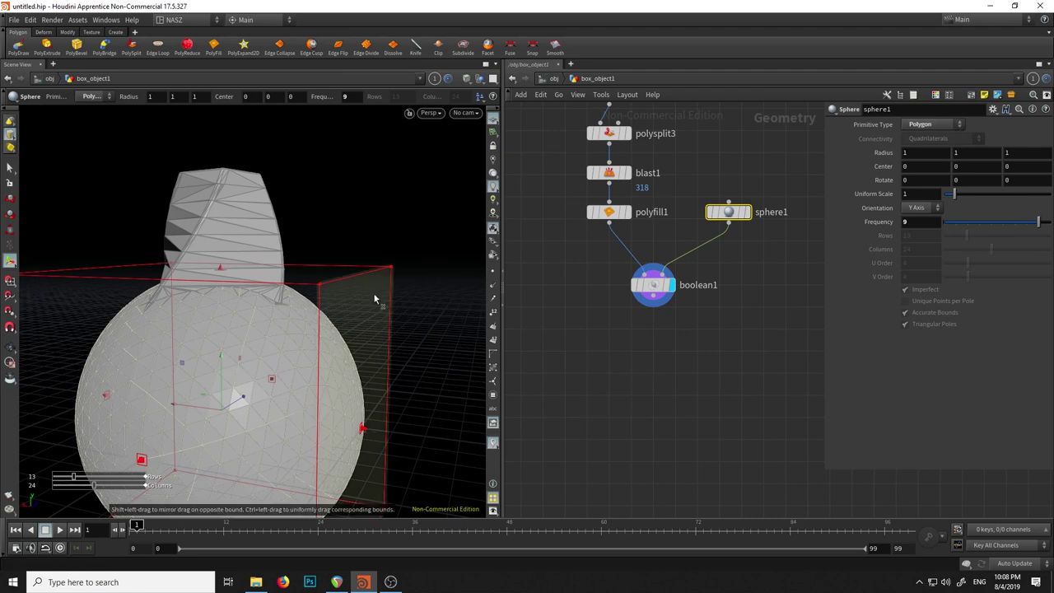
scroll(242, 313, up, 5)
scroll(294, 259, up, 3)
scroll(266, 296, up, 3)
Set sphere1's display flag so the dense sphere is shown on its own.
key(Return)
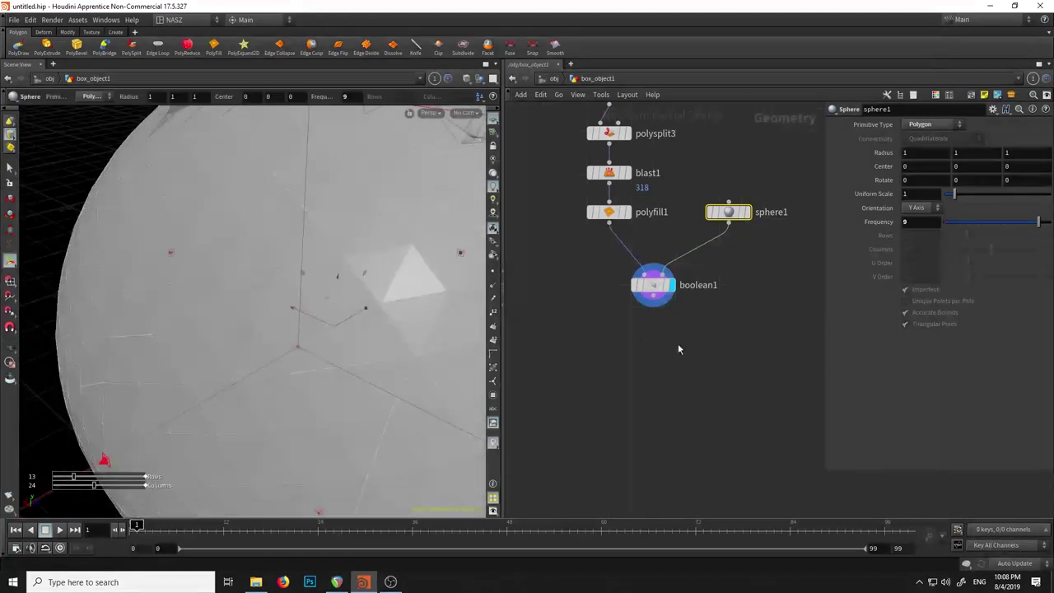
click(745, 212)
key(Escape)
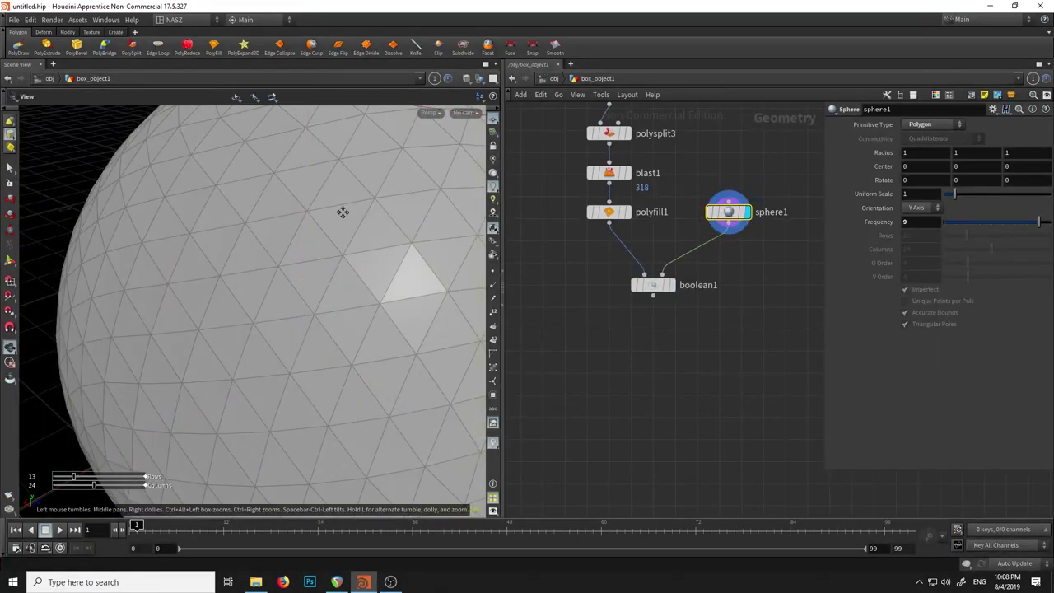
scroll(340, 211, down, 2)
key(Return)
click(936, 126)
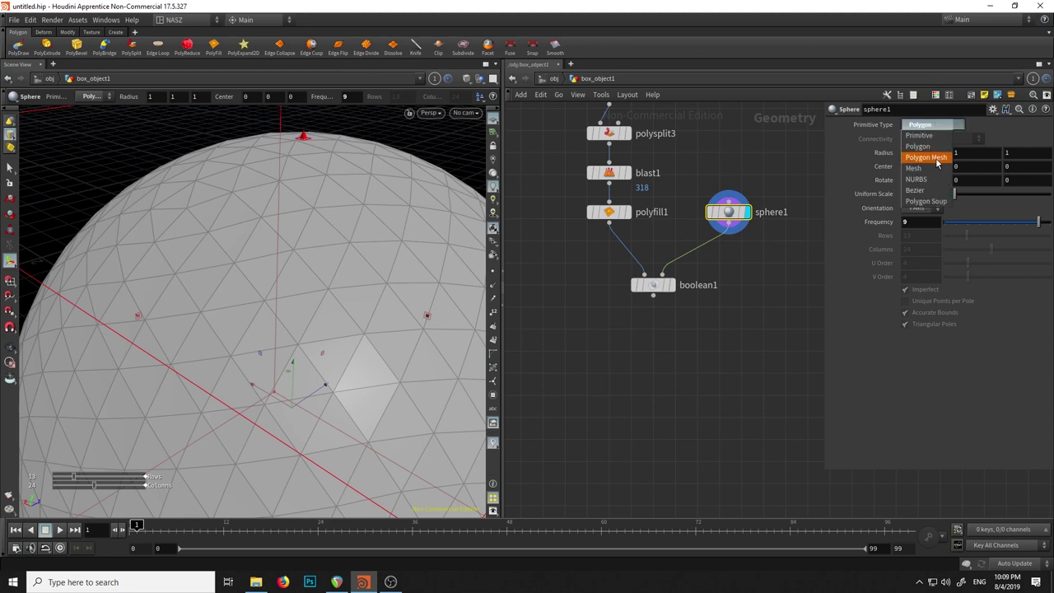
Make sphere1 a Polygon Mesh and check the boolean1 result in the viewport.
click(936, 157)
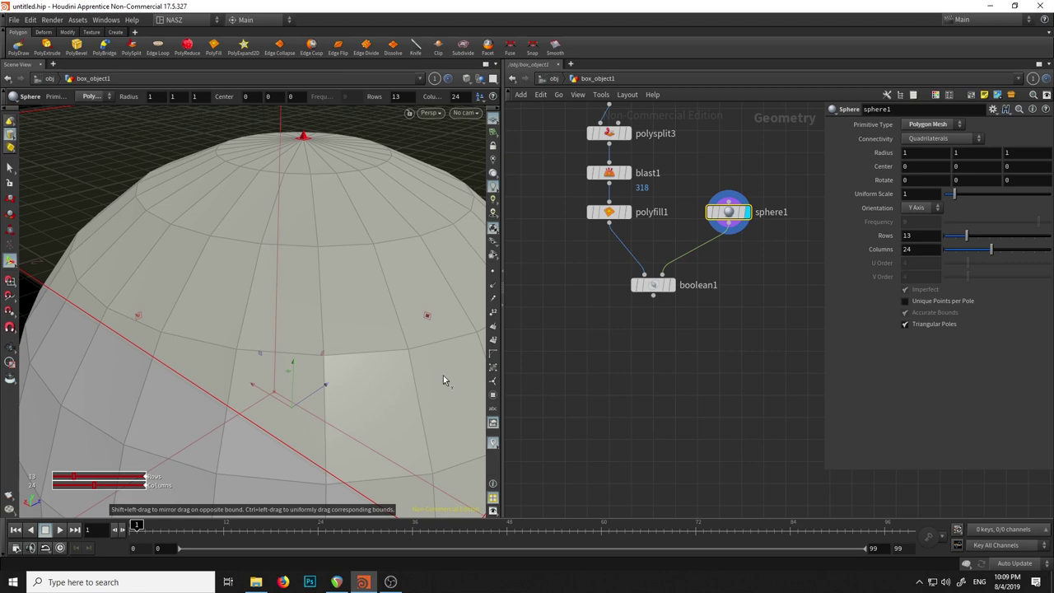
click(672, 286)
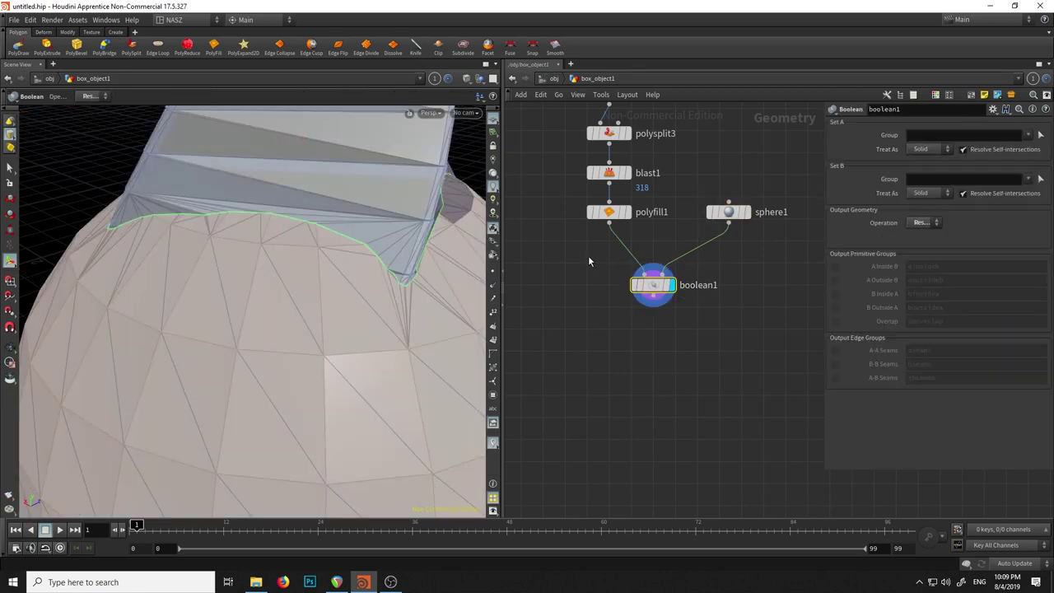
mouse_move(315, 309)
mouse_down()
mouse_move(258, 195)
mouse_move(230, 275)
mouse_move(266, 165)
mouse_move(348, 377)
mouse_move(395, 271)
mouse_move(305, 288)
mouse_up()
key(Return)
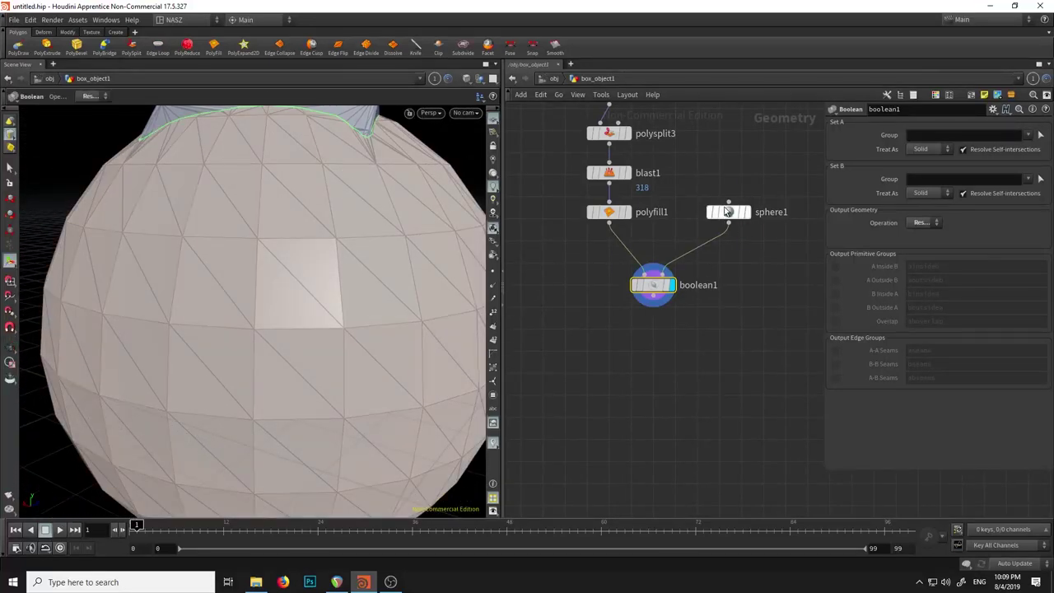
Display sphere1 alone again as a 13-row, 24-column quad mesh.
click(731, 212)
click(944, 125)
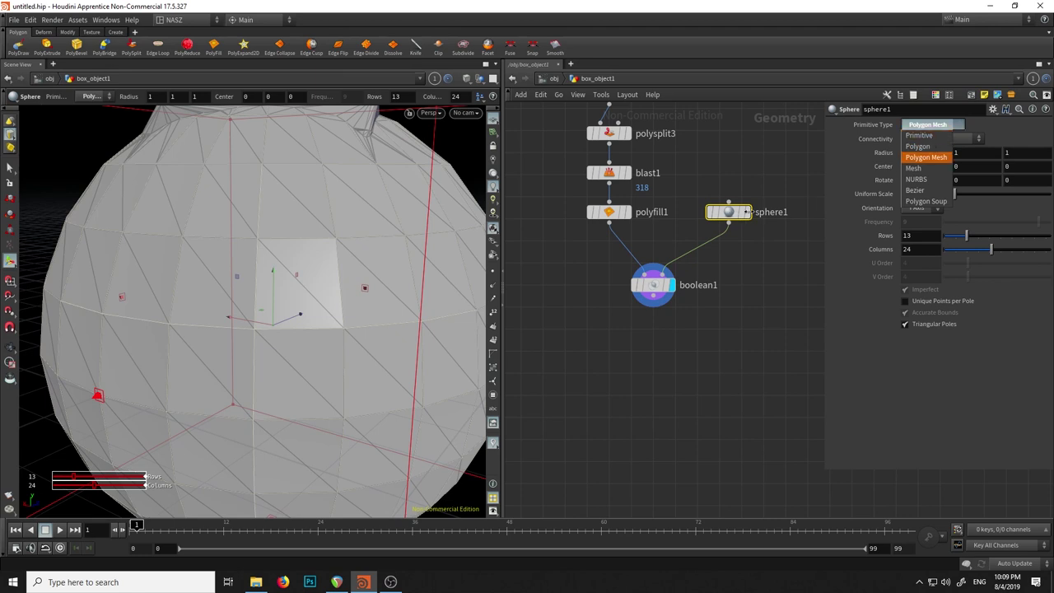
click(748, 212)
mouse_move(727, 211)
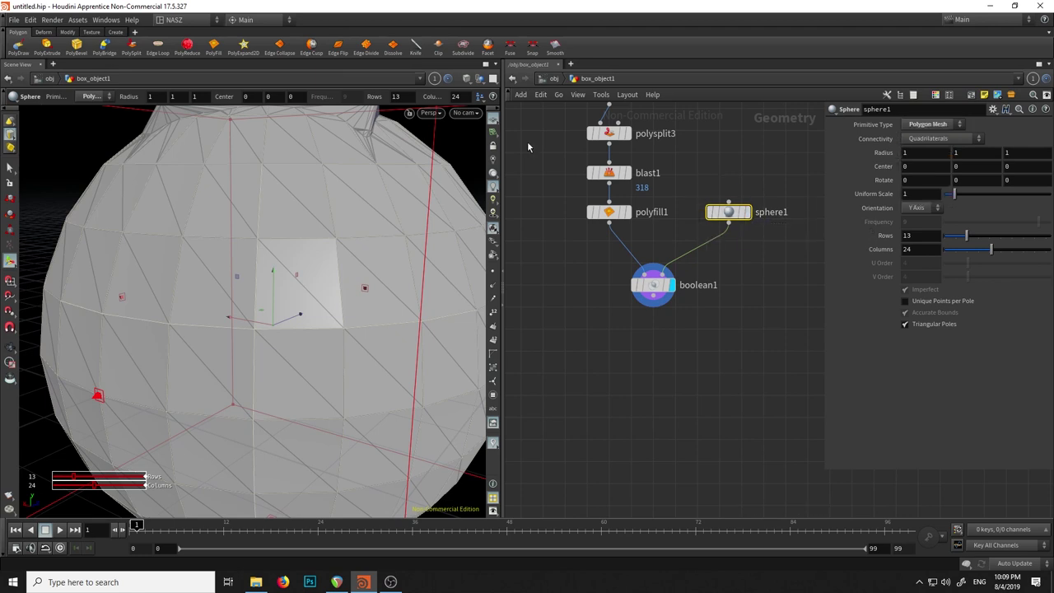
click(115, 32)
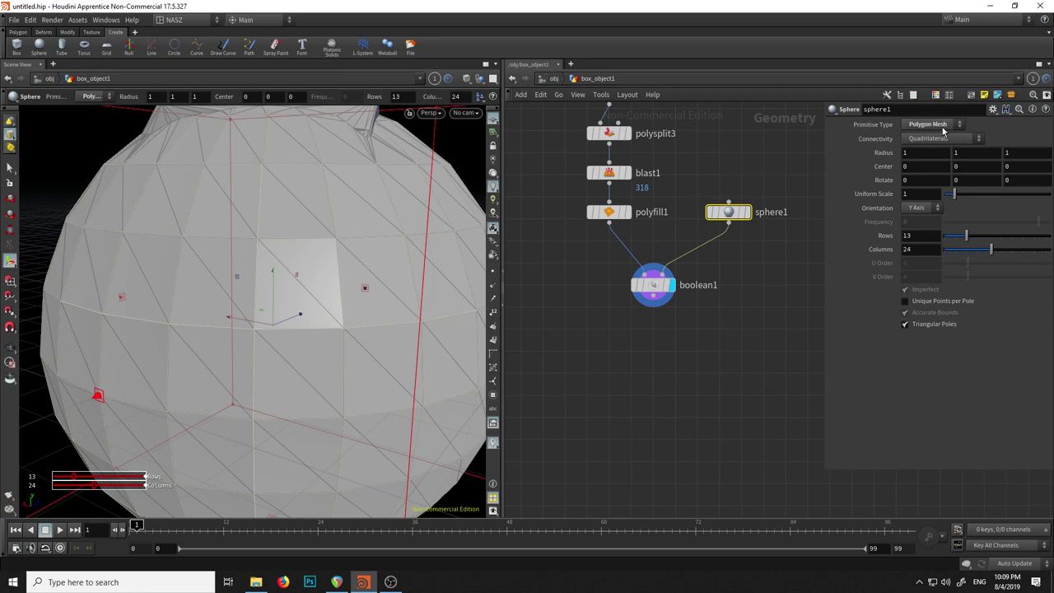
click(744, 212)
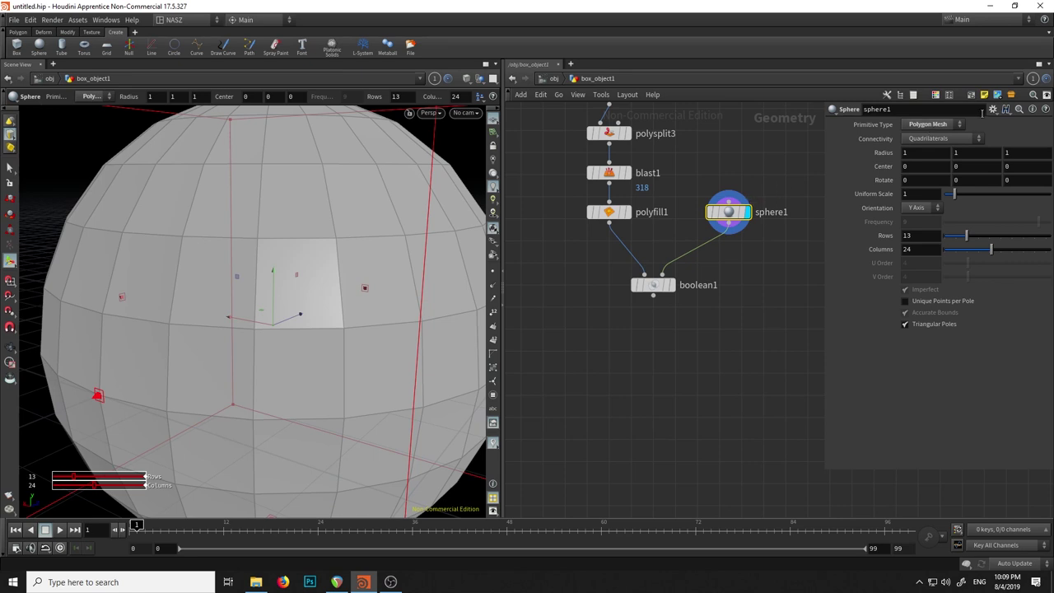
Try the Primitive type on sphere1, then switch it to Polygon and frame it.
click(929, 124)
click(924, 125)
key(Escape)
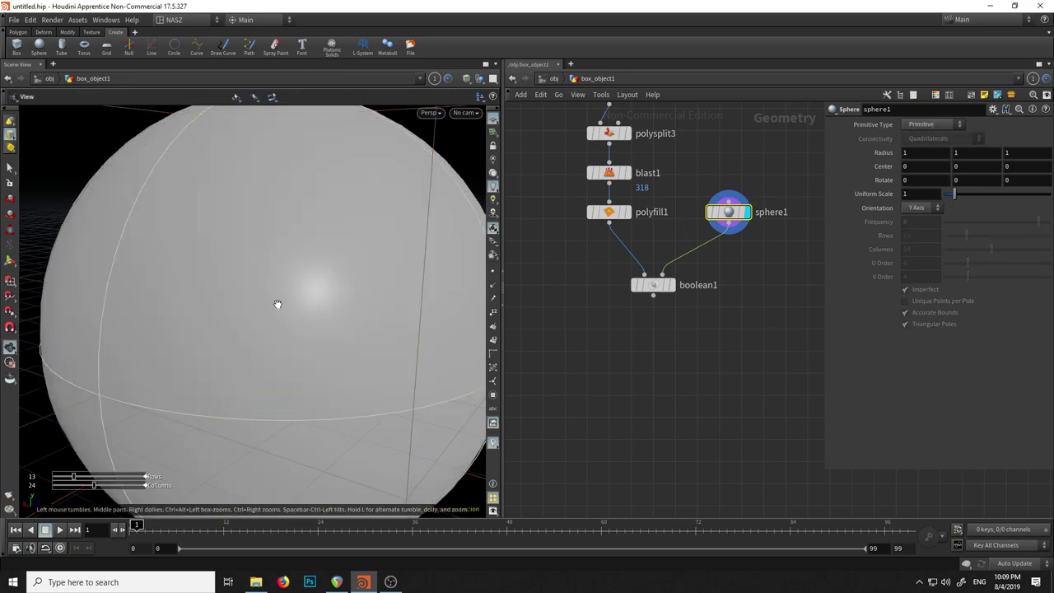
scroll(301, 313, down, 5)
mouse_move(315, 339)
mouse_down()
mouse_move(302, 282)
mouse_move(308, 337)
mouse_move(321, 252)
mouse_move(263, 290)
mouse_up()
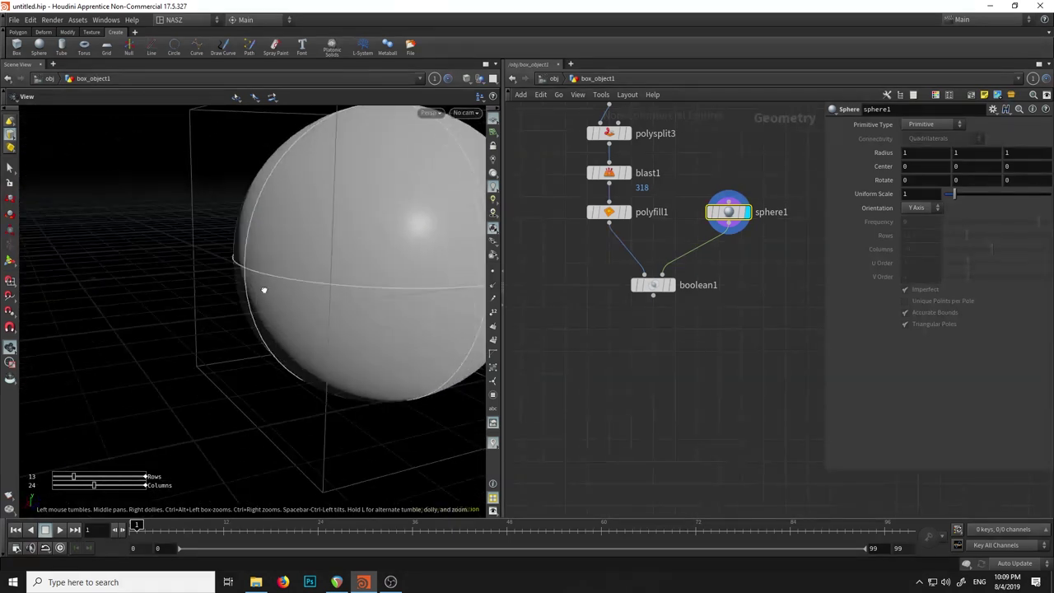
mouse_move(404, 189)
mouse_down()
mouse_move(246, 272)
mouse_move(285, 225)
mouse_move(332, 264)
mouse_move(343, 233)
mouse_move(320, 261)
mouse_up()
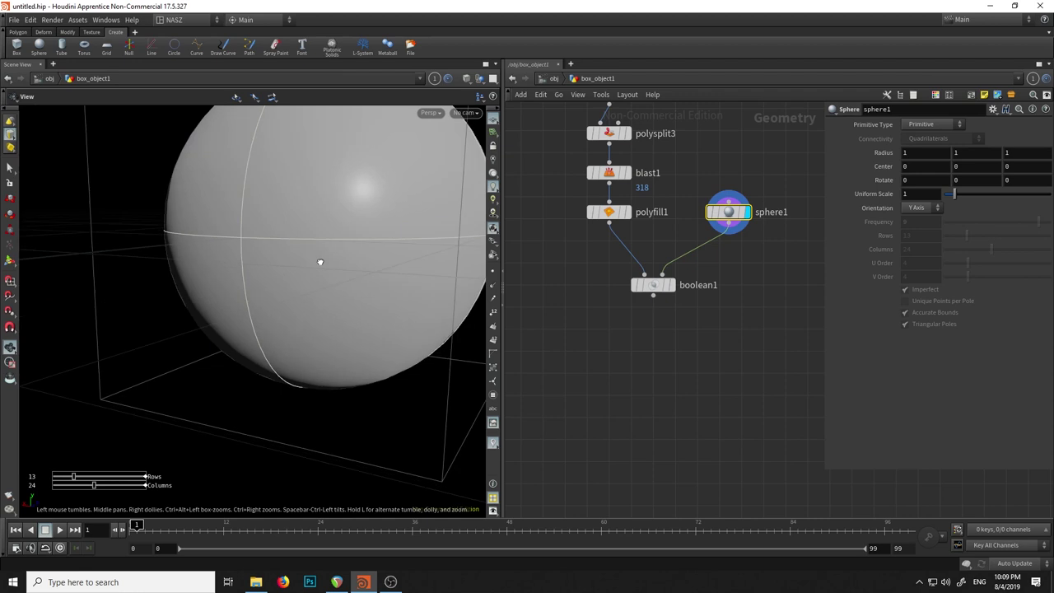
key(Return)
click(932, 124)
click(922, 135)
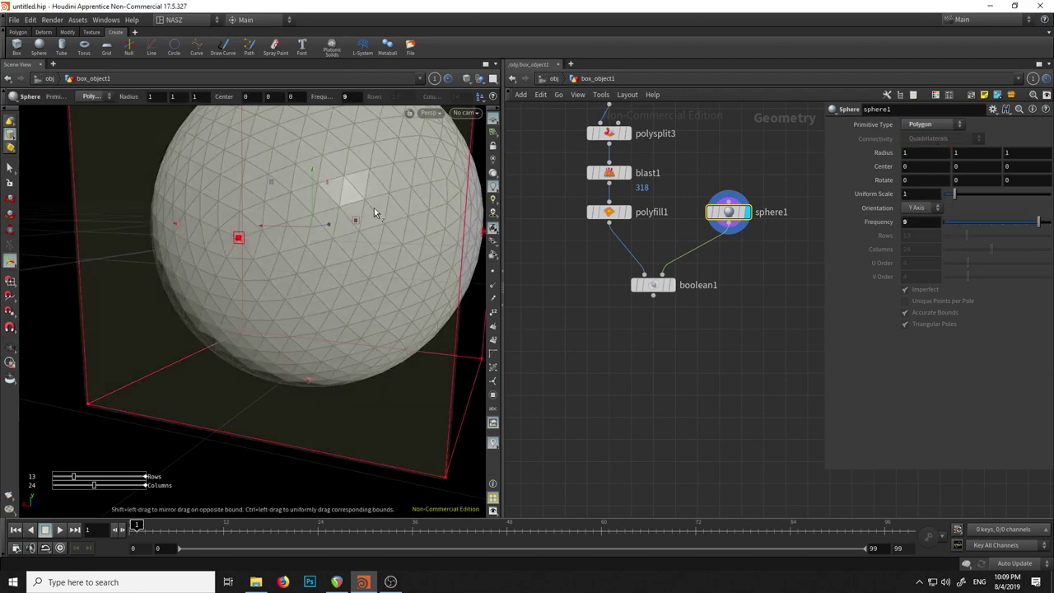
key(h)
Make sphere1 a Polygon Mesh, trying Triangles connectivity before returning to Quadrilaterals.
click(945, 125)
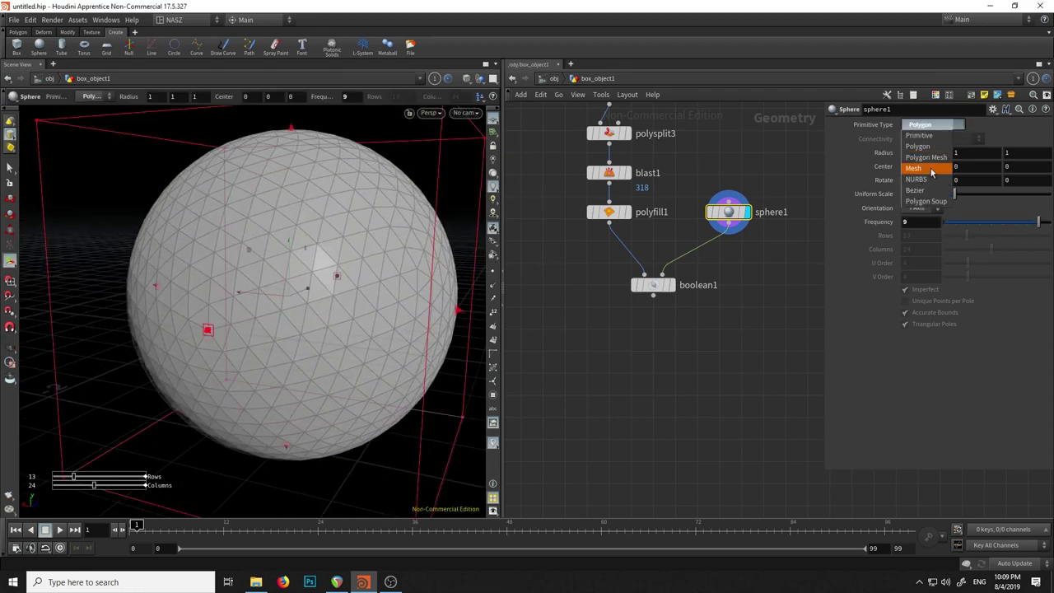
click(926, 156)
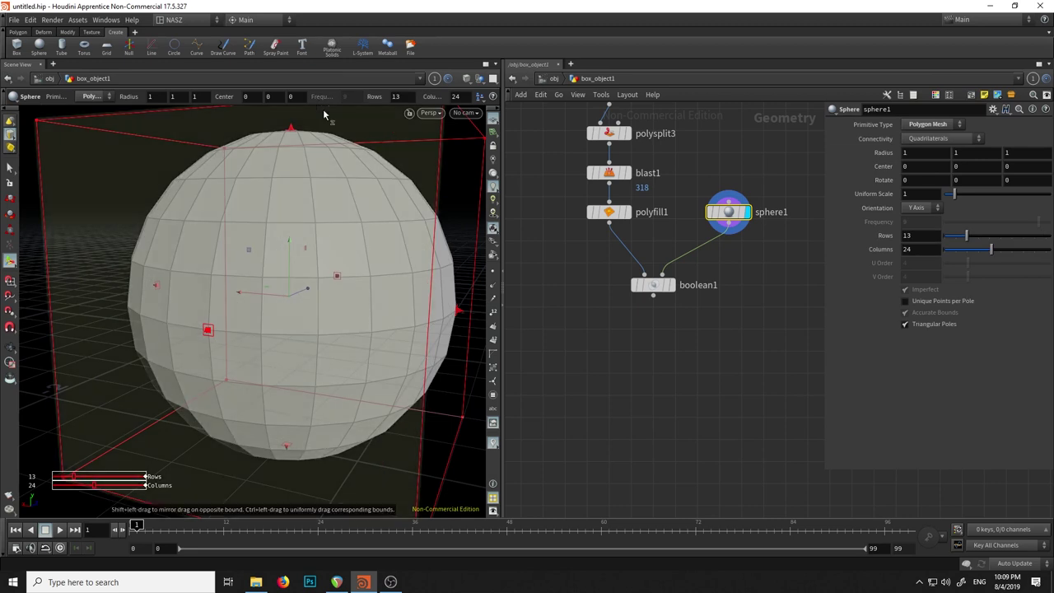
click(935, 139)
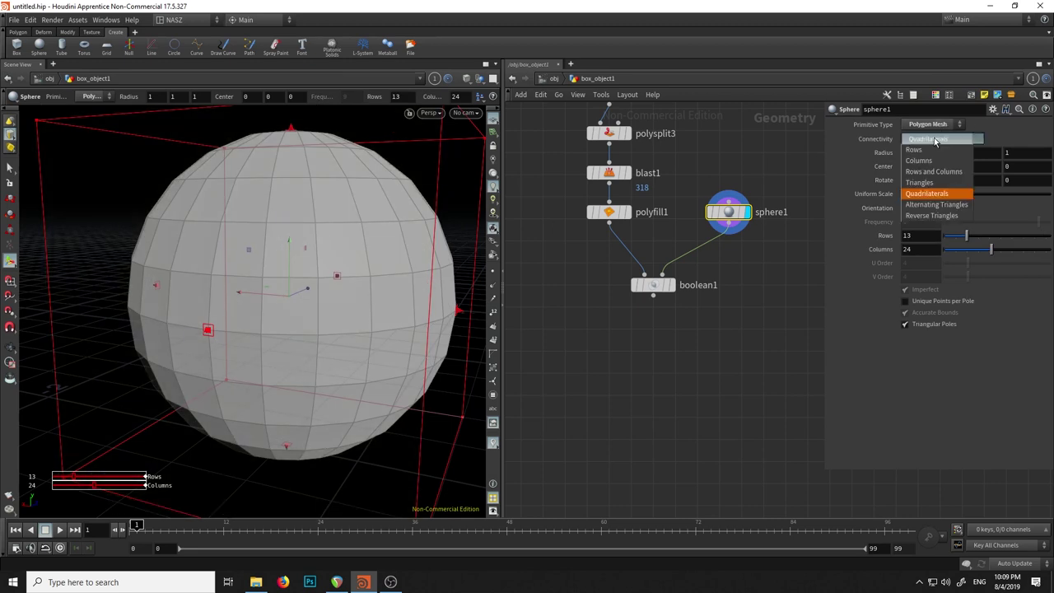
click(934, 182)
click(945, 141)
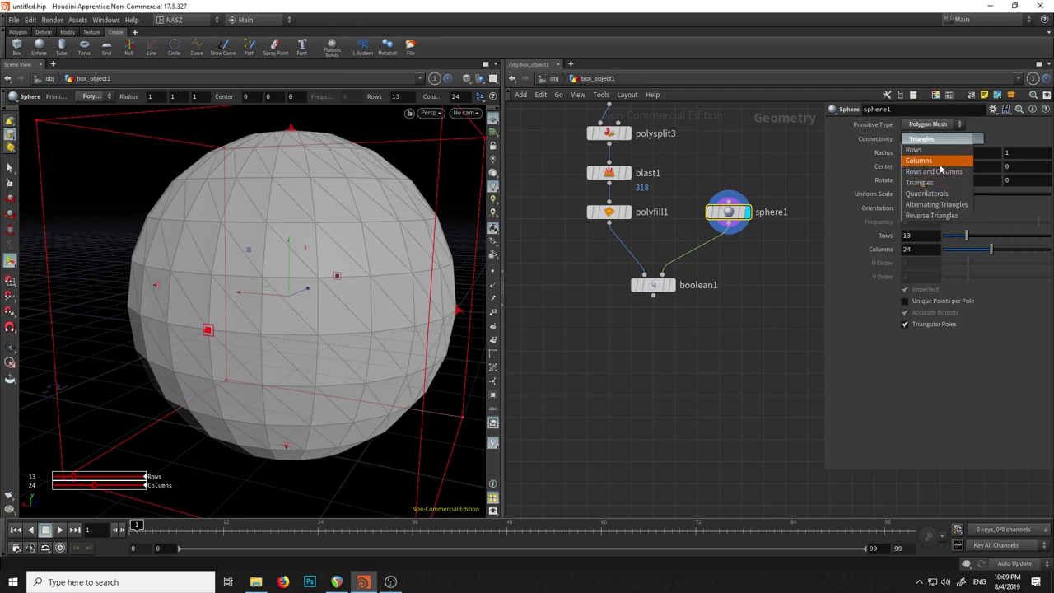
click(928, 193)
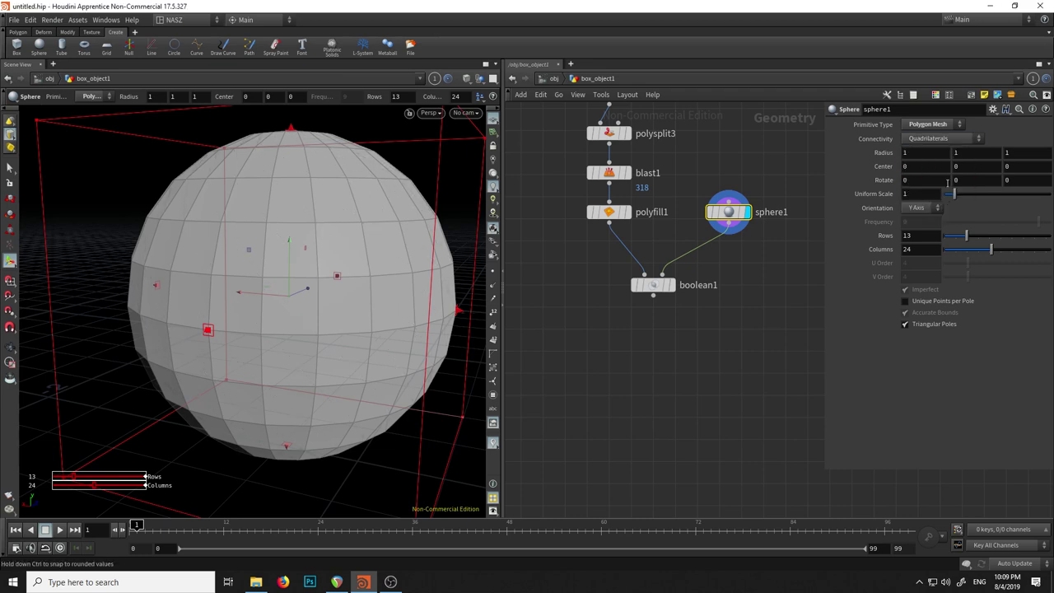
Compare the Mesh and Polygon Mesh types, then make sphere1 a NURBS surface.
click(938, 125)
click(932, 170)
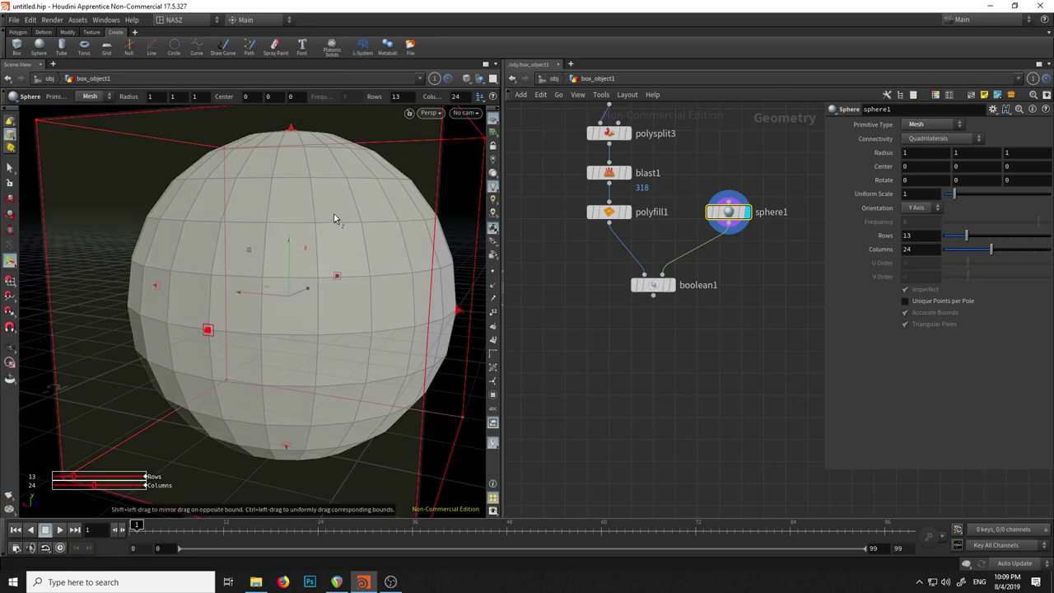
click(913, 125)
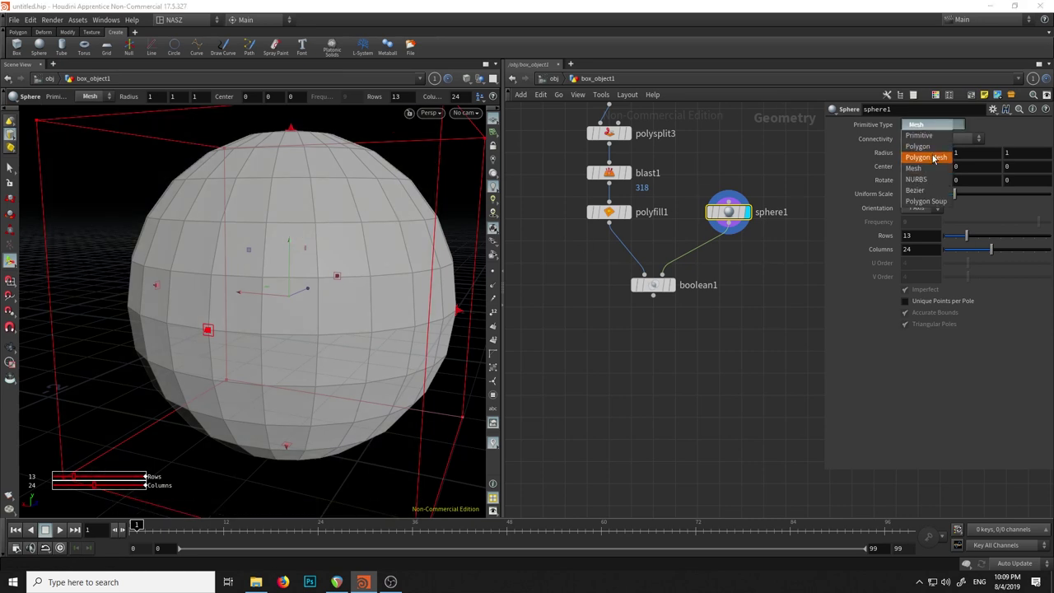
click(933, 157)
click(941, 124)
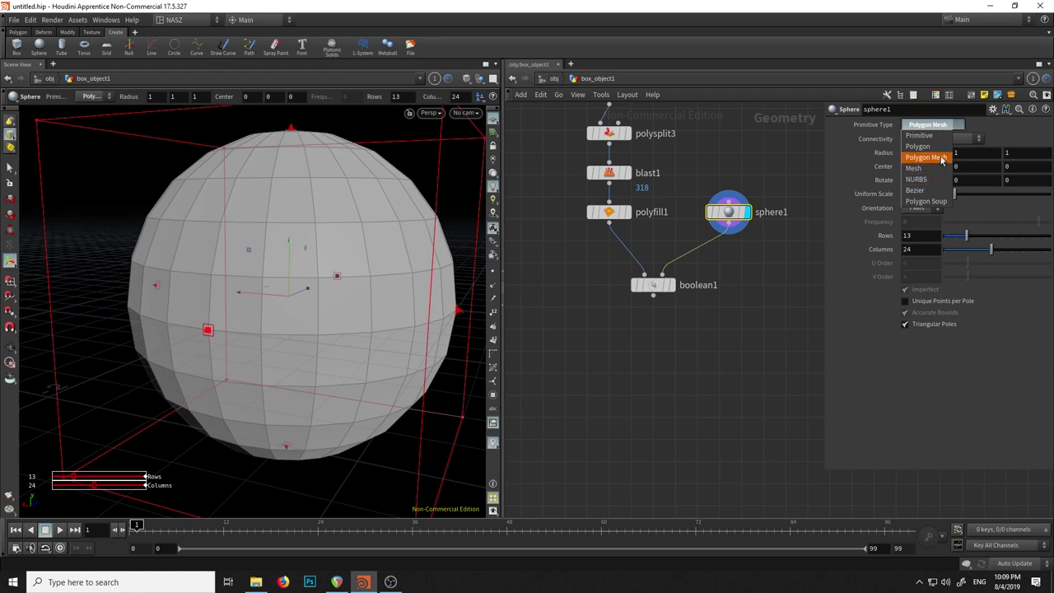
click(936, 171)
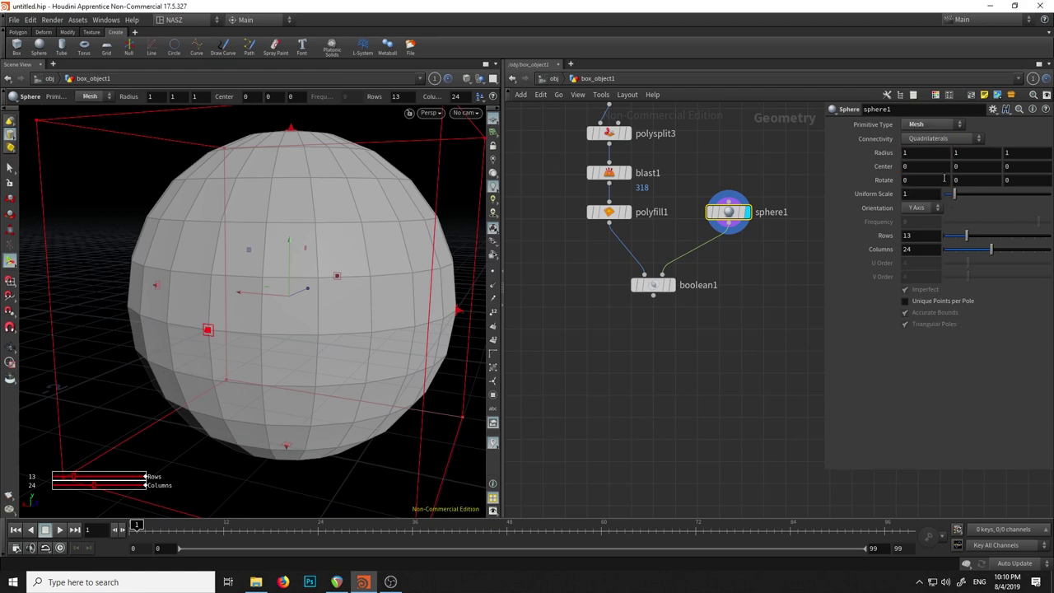
click(936, 124)
click(930, 184)
Compare a smooth Primitive sphere with the NURBS sphere from several angles.
drag(327, 238, 340, 186)
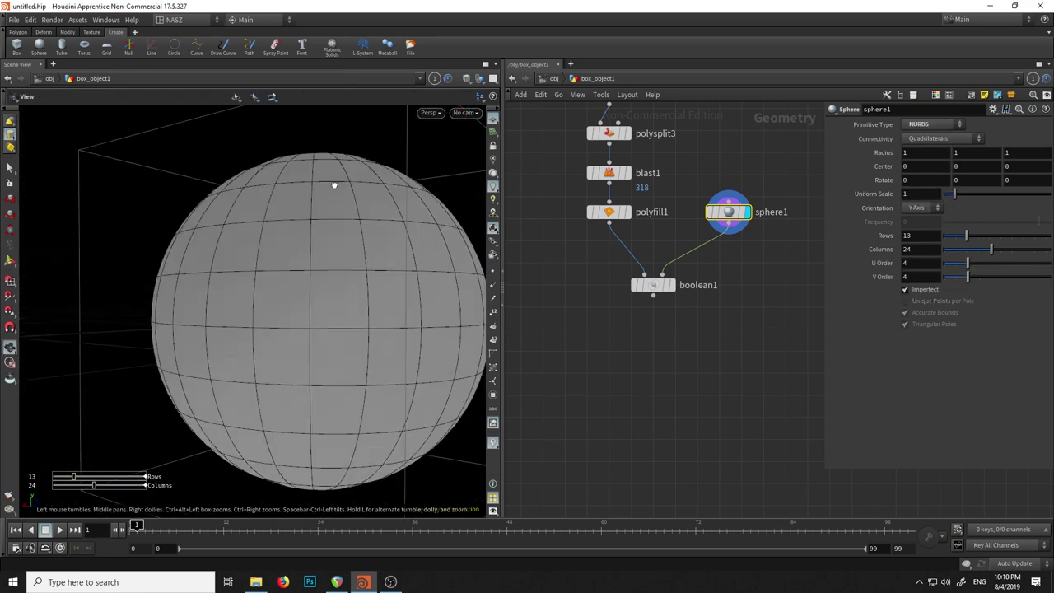
click(929, 124)
click(929, 129)
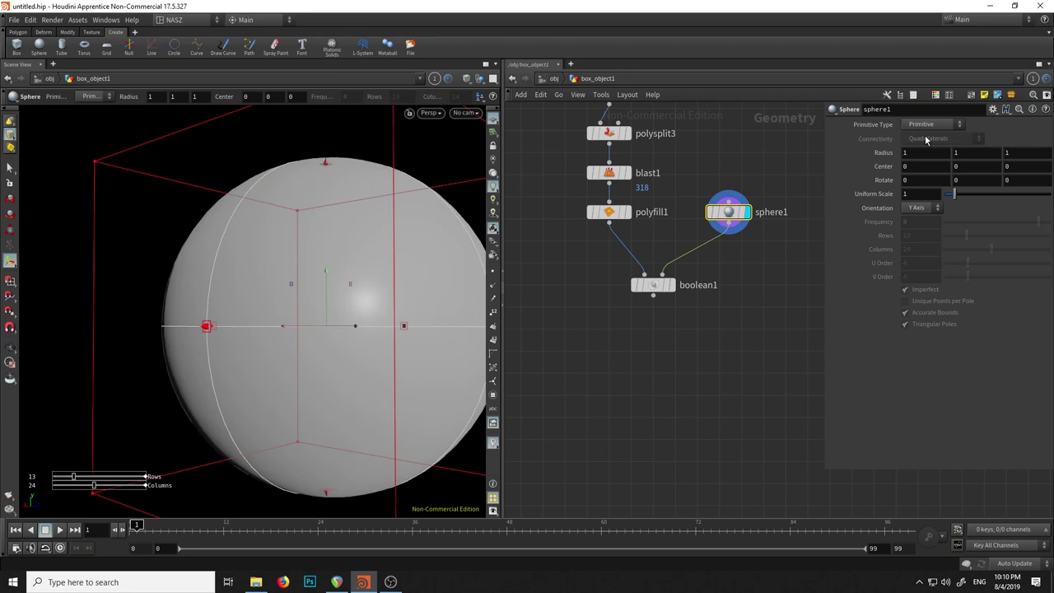
click(945, 125)
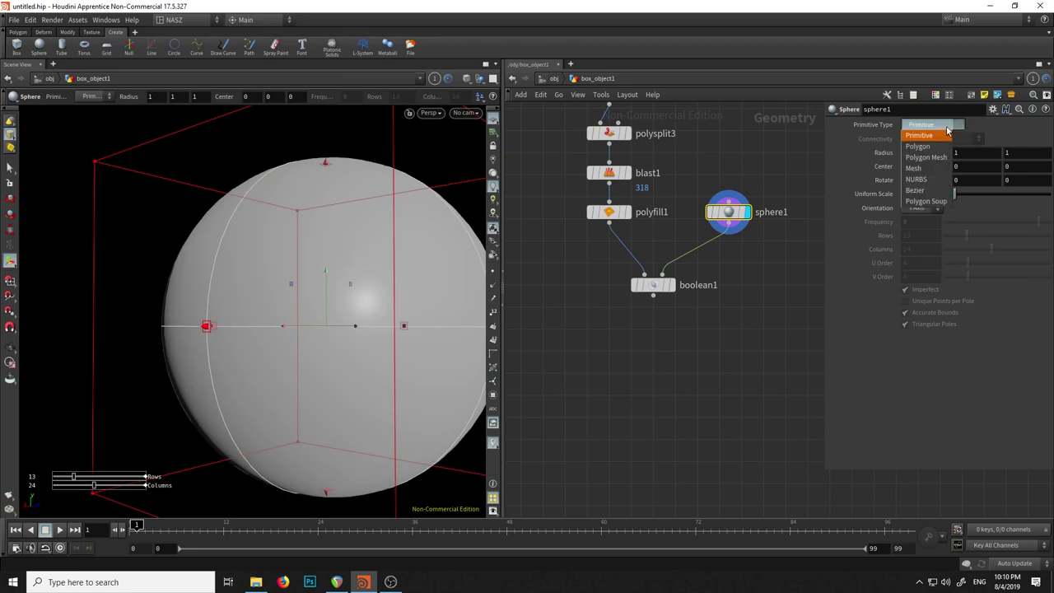
click(930, 179)
key(Escape)
mouse_move(354, 193)
mouse_down()
mouse_move(454, 193)
mouse_move(346, 226)
mouse_move(349, 305)
mouse_move(301, 311)
mouse_move(316, 252)
mouse_move(327, 324)
mouse_move(360, 193)
mouse_up()
scroll(346, 227, down, 2)
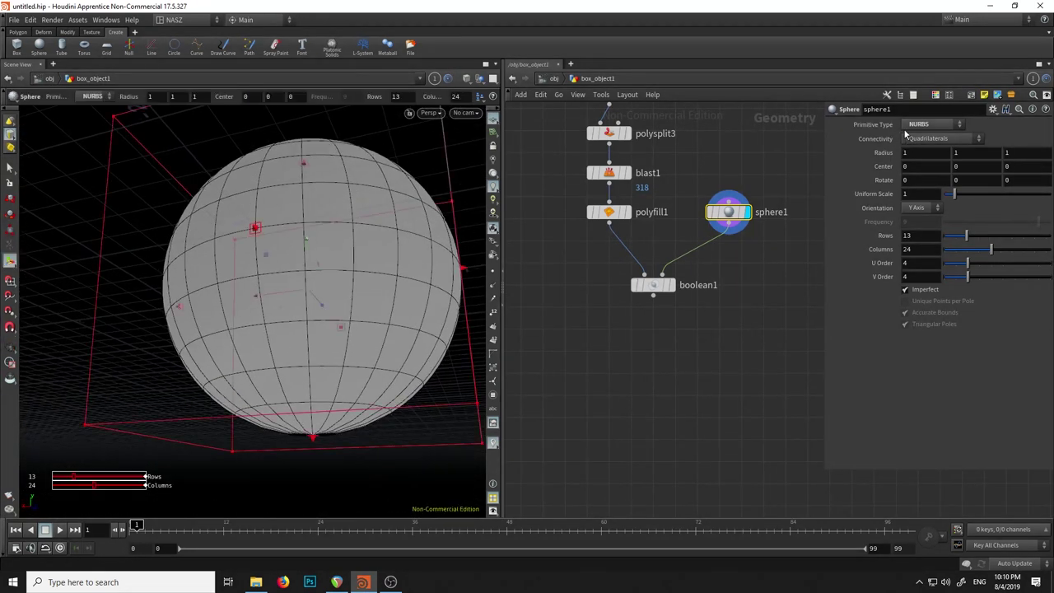
Try a Bezier surface, then settle on a triangulated Polygon Soup sphere.
click(931, 123)
click(914, 190)
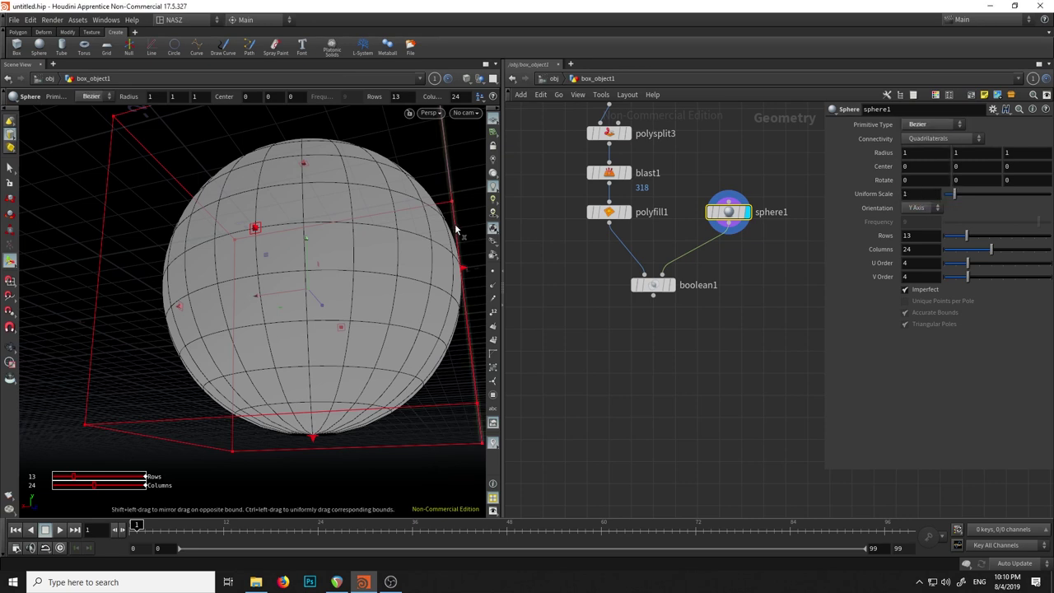
click(947, 131)
click(927, 200)
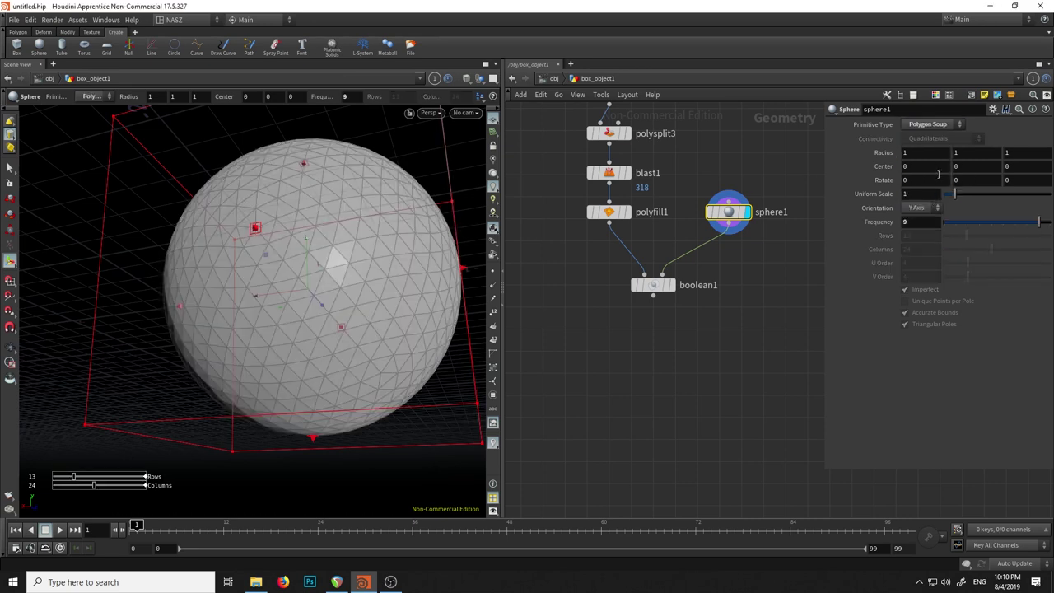
scroll(384, 254, up, 3)
alt+drag(384, 254, 371, 259)
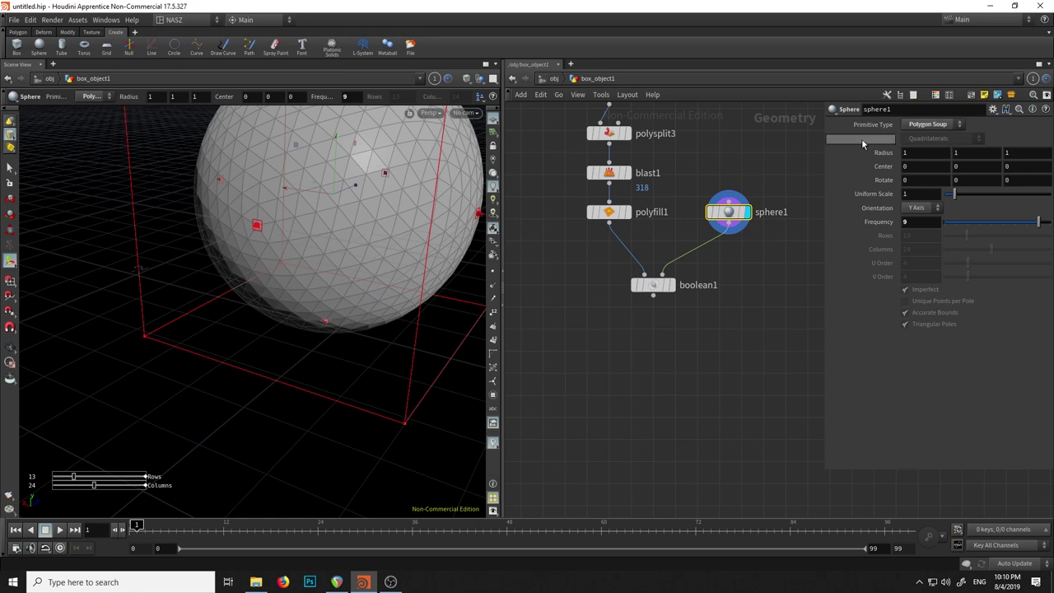
Inspect sphere1's point and primitive counts in its node info.
middle_drag(732, 221, 606, 256)
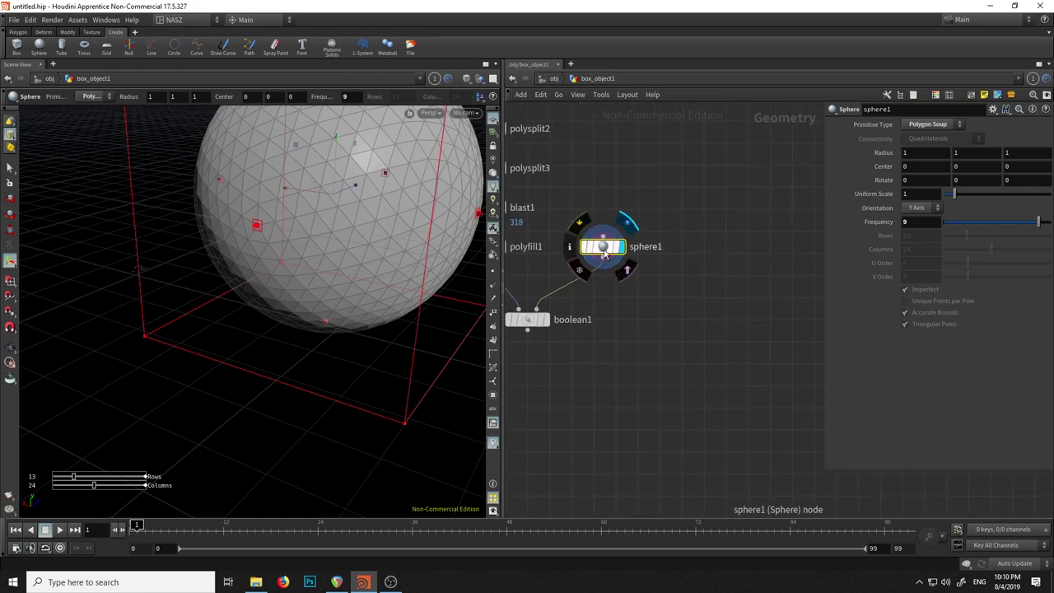
middle_click(604, 254)
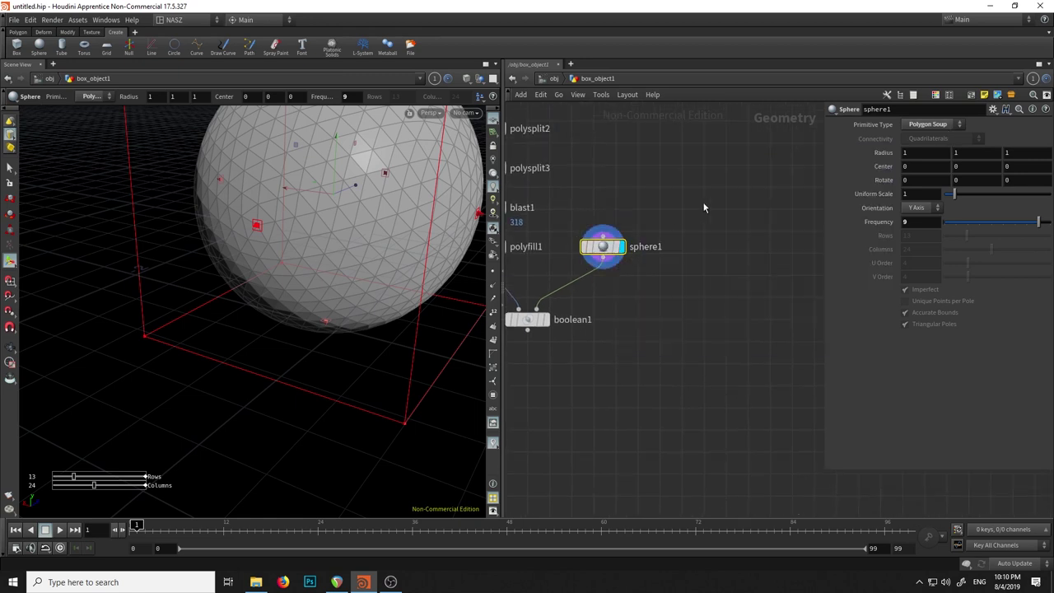
middle_drag(602, 251, 658, 255)
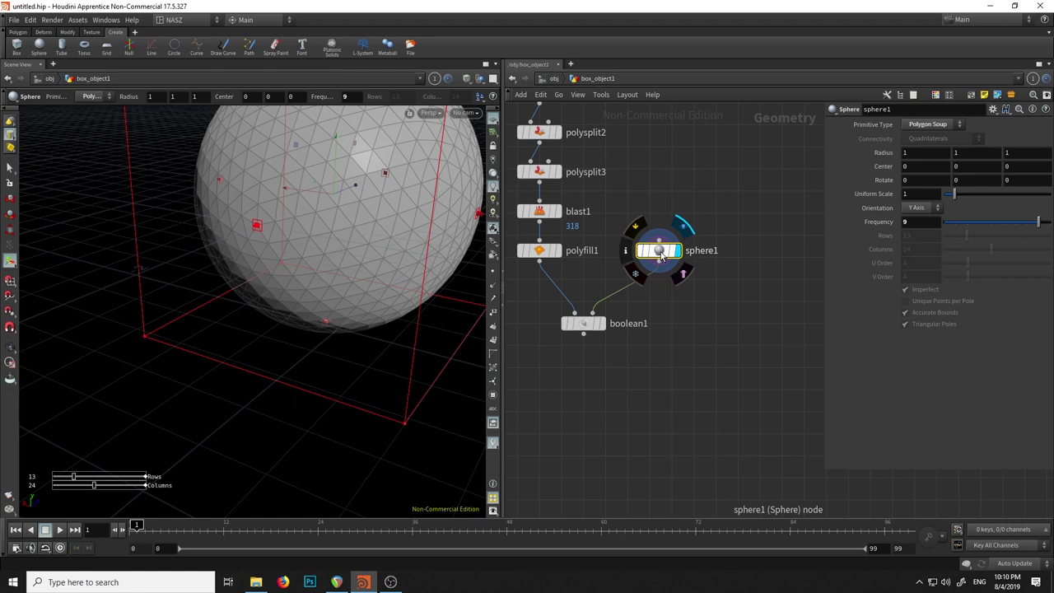
middle_click(660, 255)
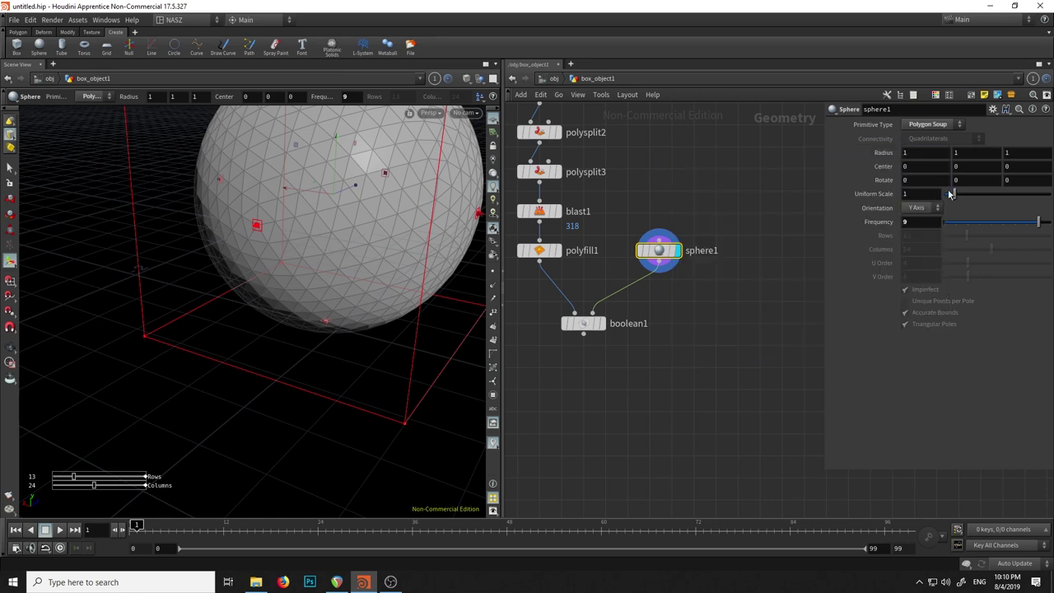
click(952, 125)
click(921, 157)
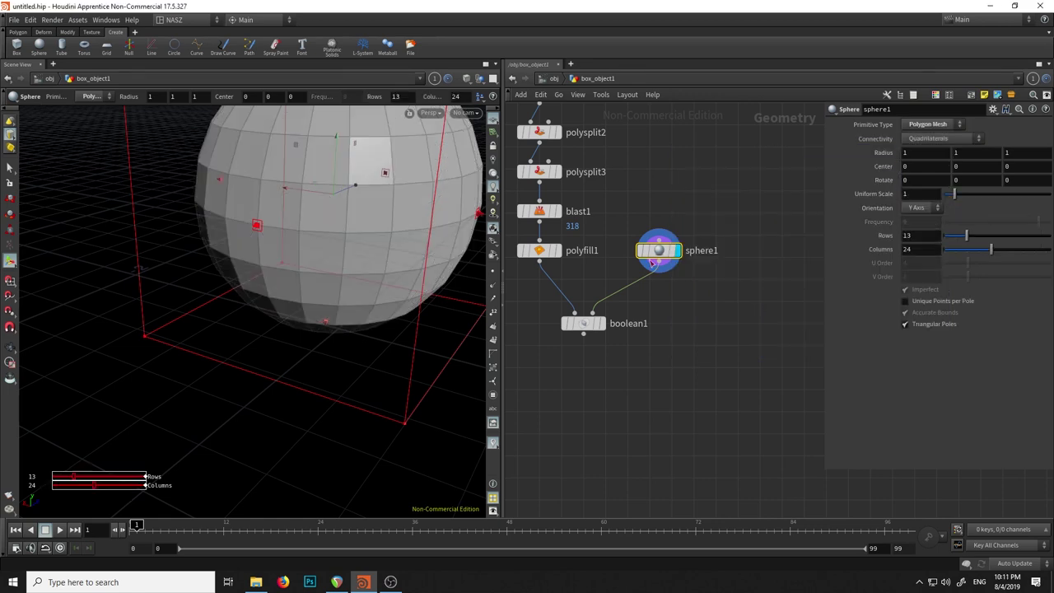
middle_click(659, 253)
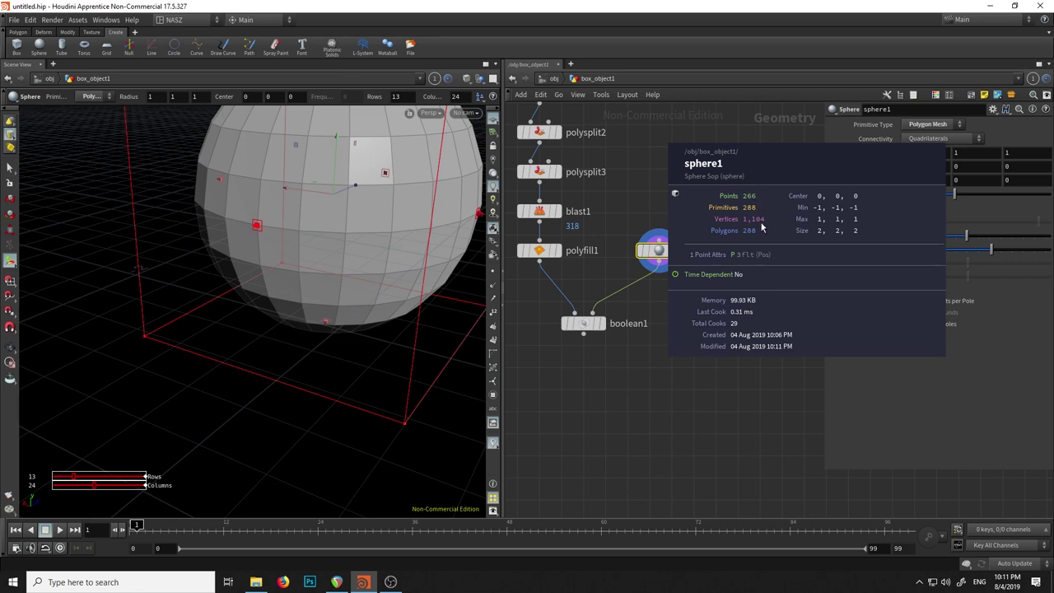
middle_drag(752, 226, 753, 226)
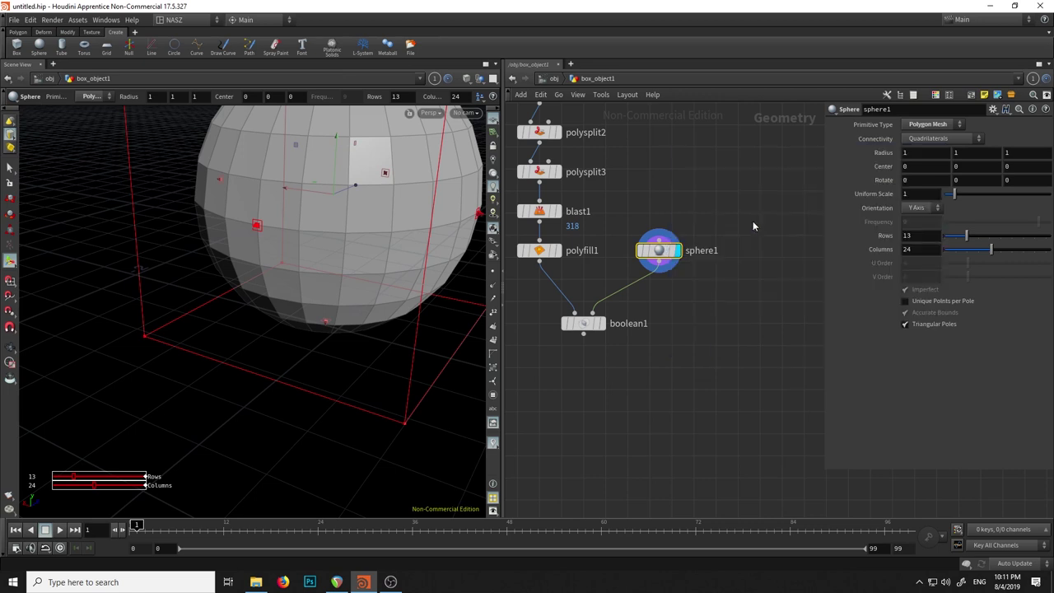
click(932, 125)
click(924, 200)
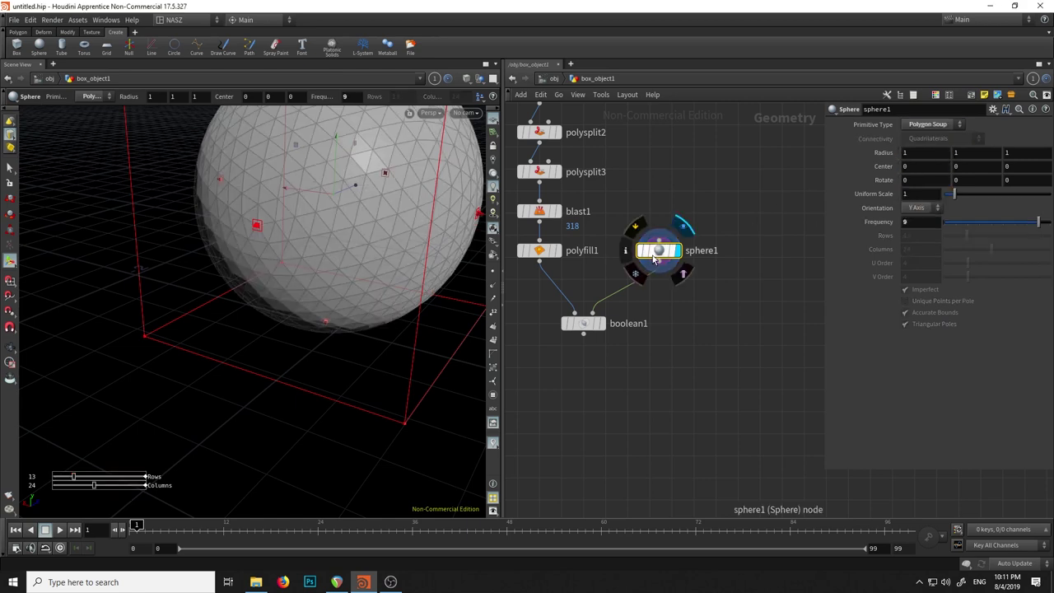
middle_click(656, 258)
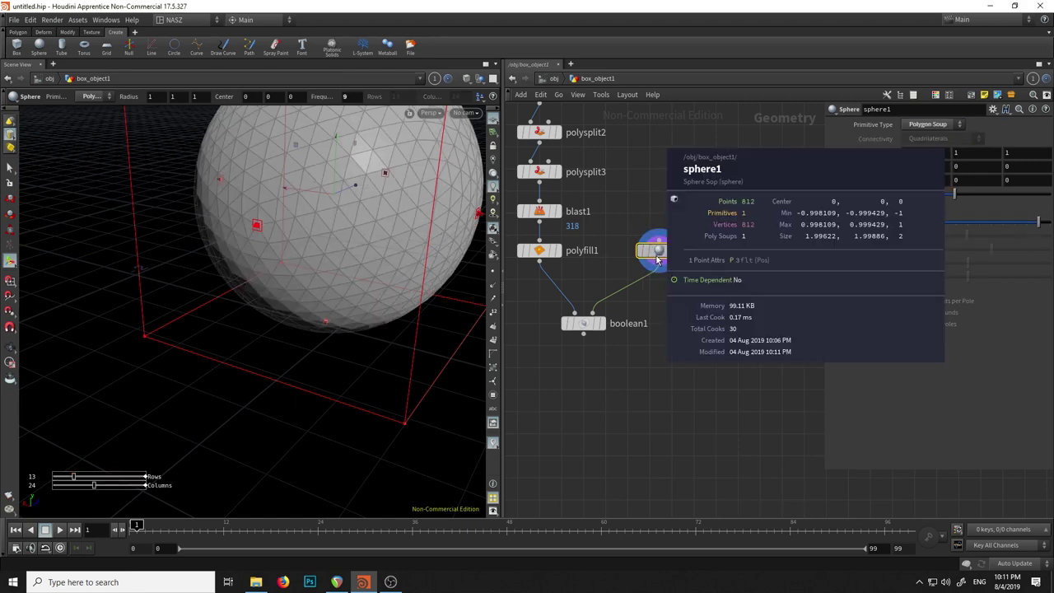
middle_click(742, 237)
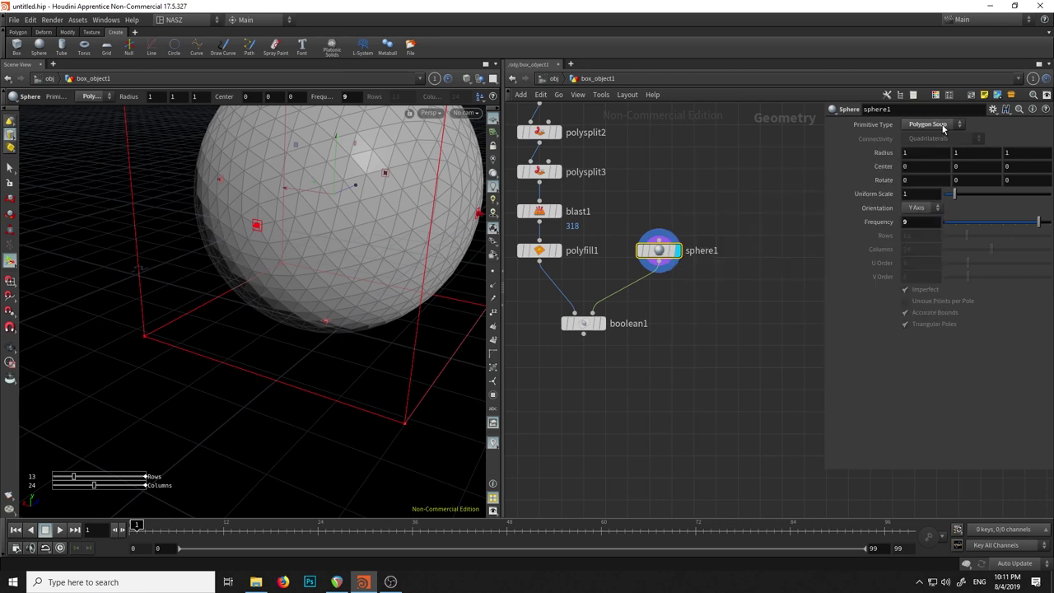
click(582, 325)
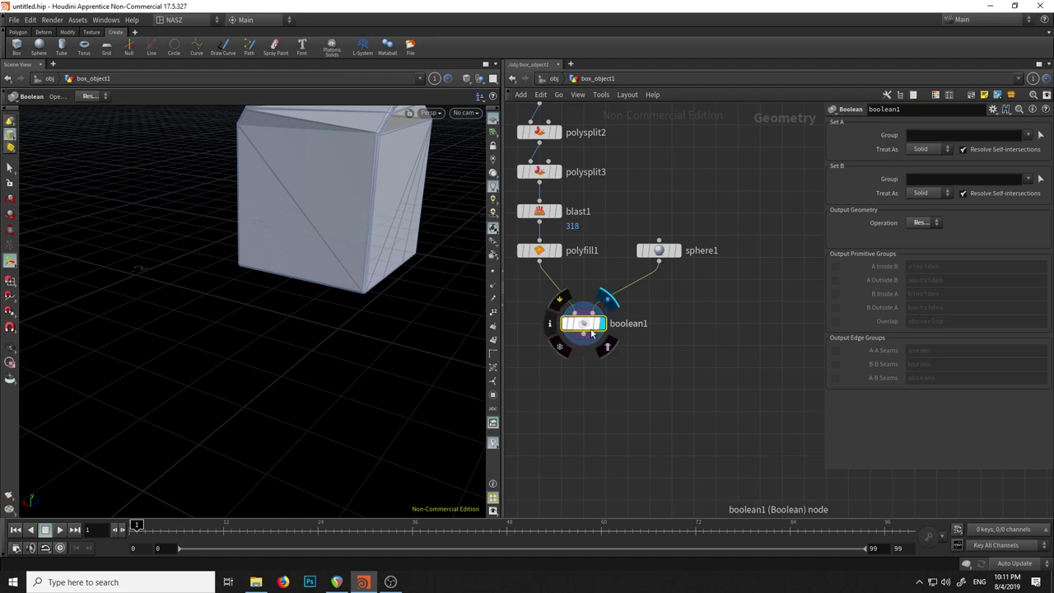
Set sphere1's Primitive Type to Polygon Mesh.
click(662, 250)
click(930, 125)
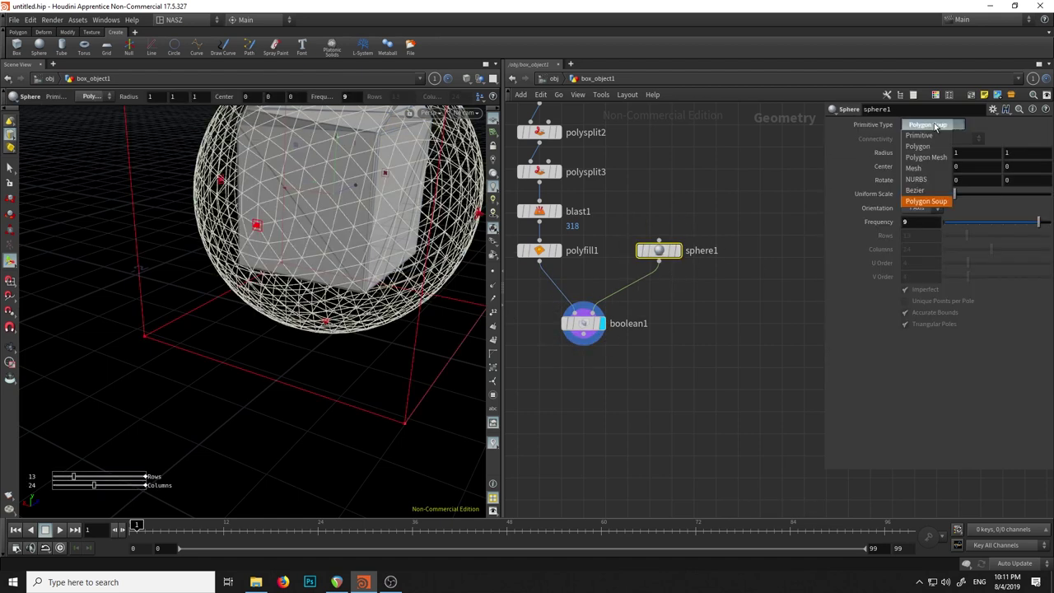
click(927, 157)
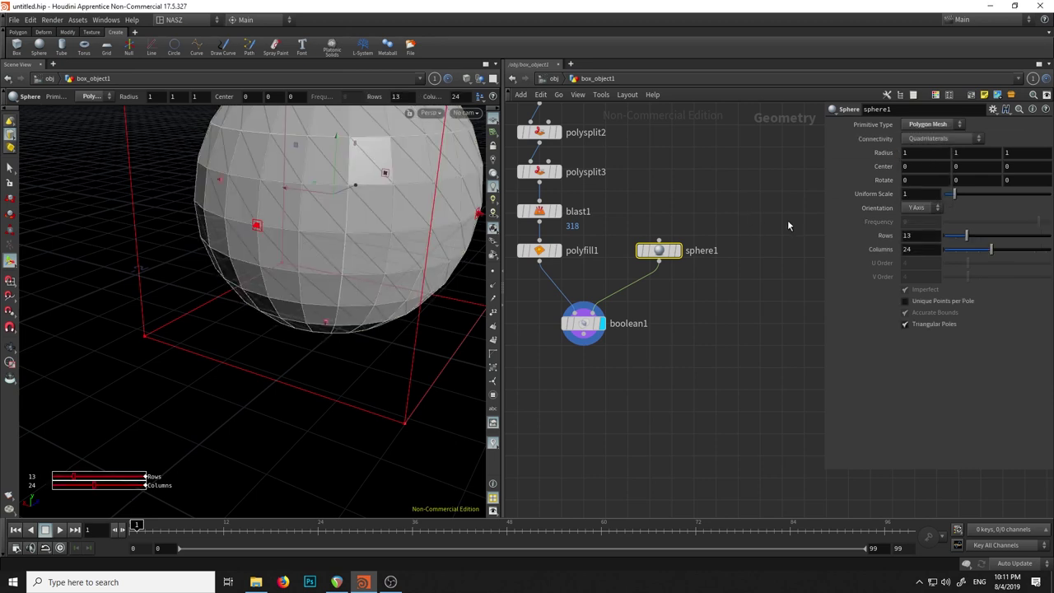
Review the boolean1 cone-and-sphere result, then add a Clip node from the Tab menu.
click(582, 322)
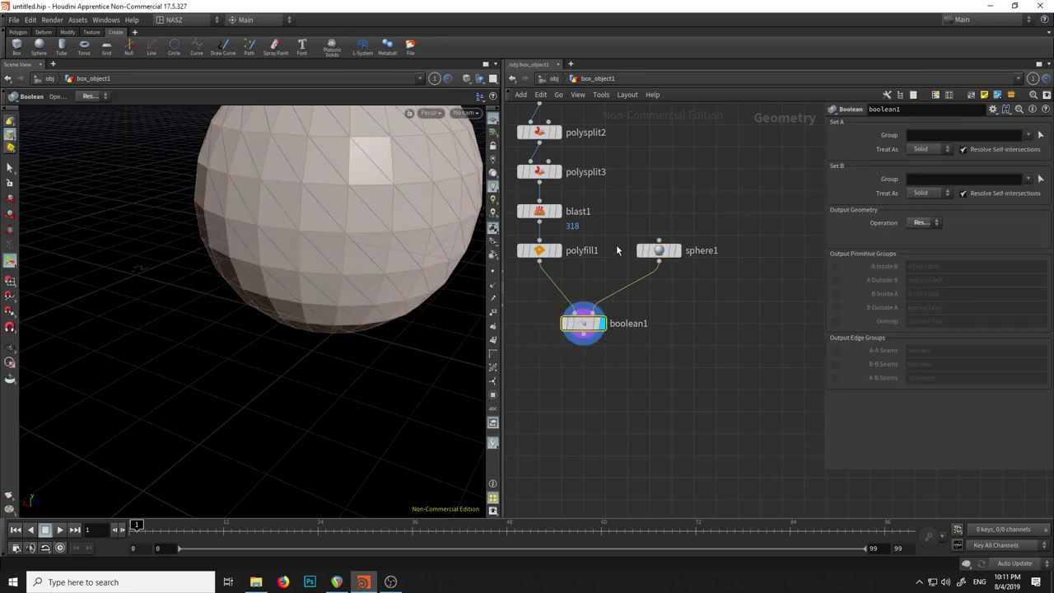
key(Escape)
mouse_move(418, 238)
mouse_down()
mouse_move(297, 334)
mouse_move(294, 305)
mouse_move(325, 236)
mouse_move(337, 252)
mouse_move(287, 148)
mouse_move(332, 299)
mouse_move(198, 261)
mouse_move(346, 334)
mouse_move(334, 334)
mouse_move(329, 367)
mouse_up()
mouse_move(228, 348)
mouse_down()
mouse_move(456, 268)
mouse_move(391, 311)
mouse_move(285, 299)
mouse_move(211, 311)
mouse_move(181, 304)
mouse_up()
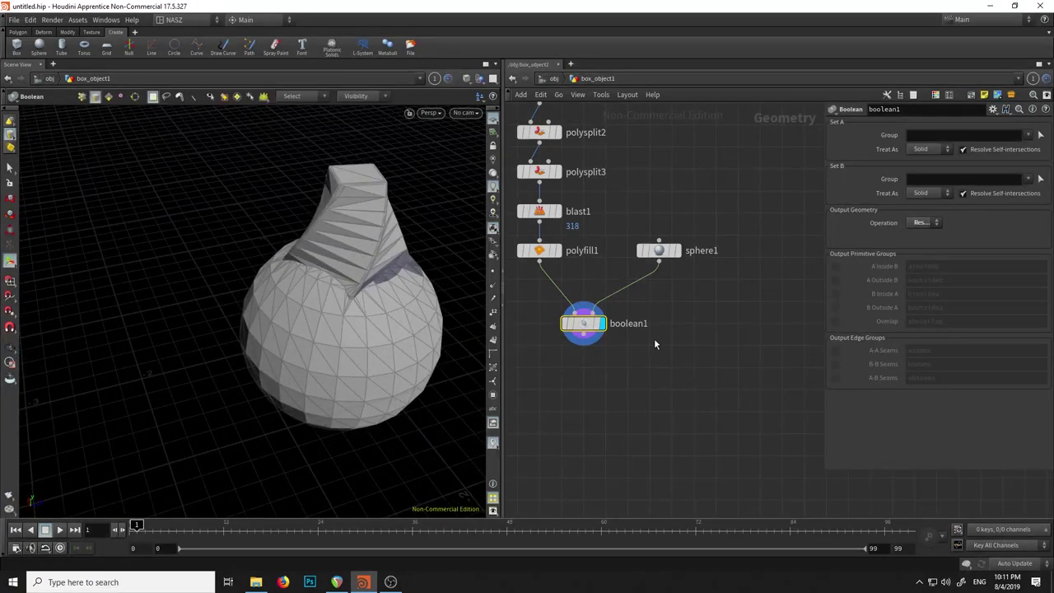
key(Tab)
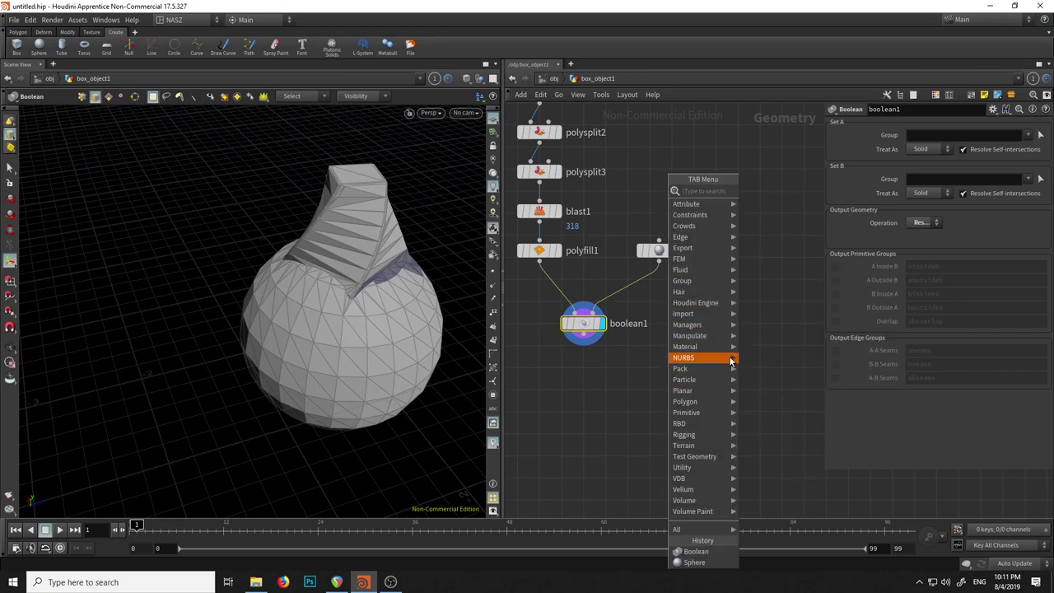
mouse_move(693, 401)
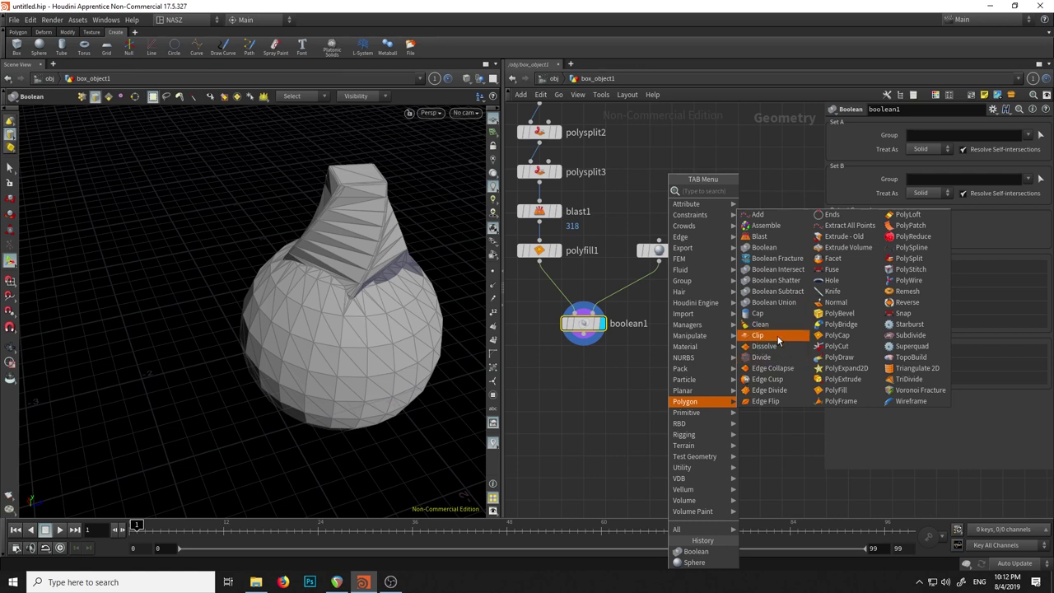
click(777, 336)
Place clip1 below boolean1, wire boolean1 into it and display its result.
click(583, 381)
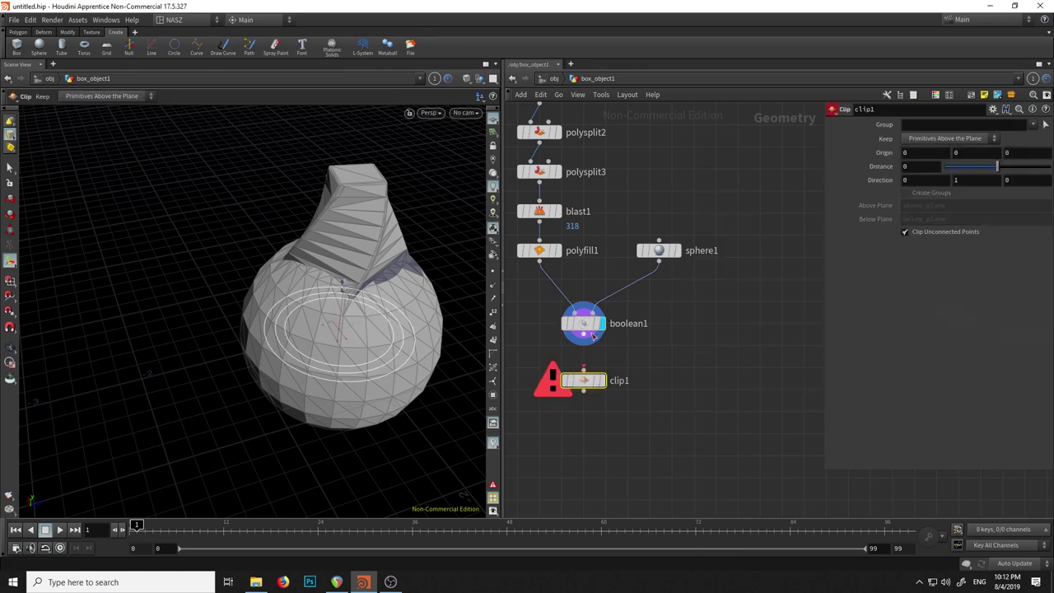
click(584, 332)
click(583, 372)
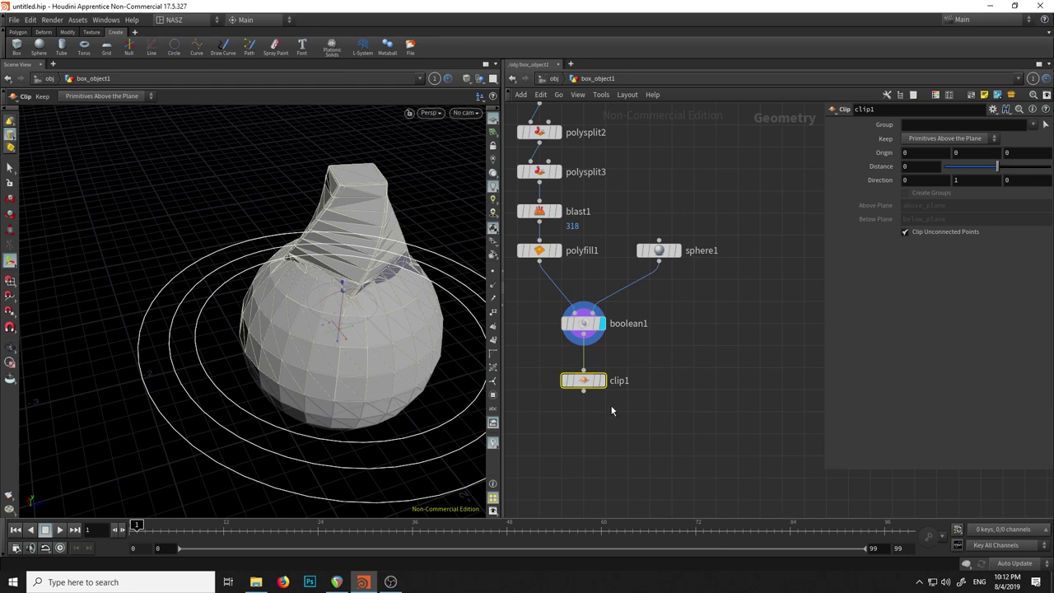
click(602, 374)
mouse_move(396, 404)
mouse_down()
mouse_move(415, 330)
mouse_move(377, 403)
mouse_move(387, 288)
mouse_up()
key(Return)
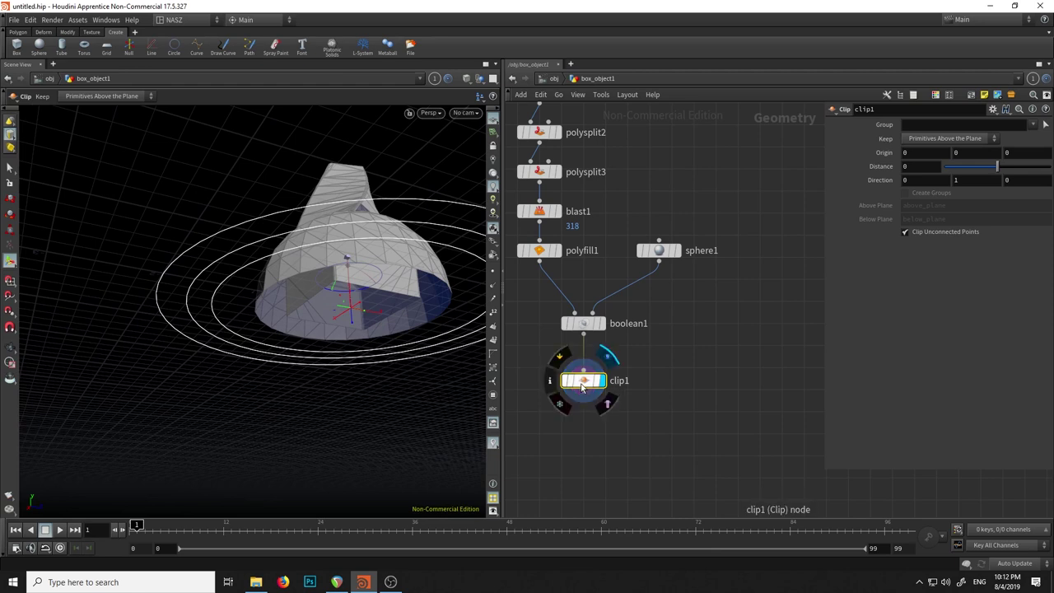
Raise the clip plane handle higher on the shape, viewing it from several angles.
key(Escape)
mouse_move(395, 354)
mouse_down()
mouse_move(370, 388)
mouse_move(386, 327)
mouse_move(314, 365)
mouse_move(318, 376)
mouse_move(348, 346)
mouse_move(357, 310)
mouse_move(298, 343)
mouse_up()
key(Return)
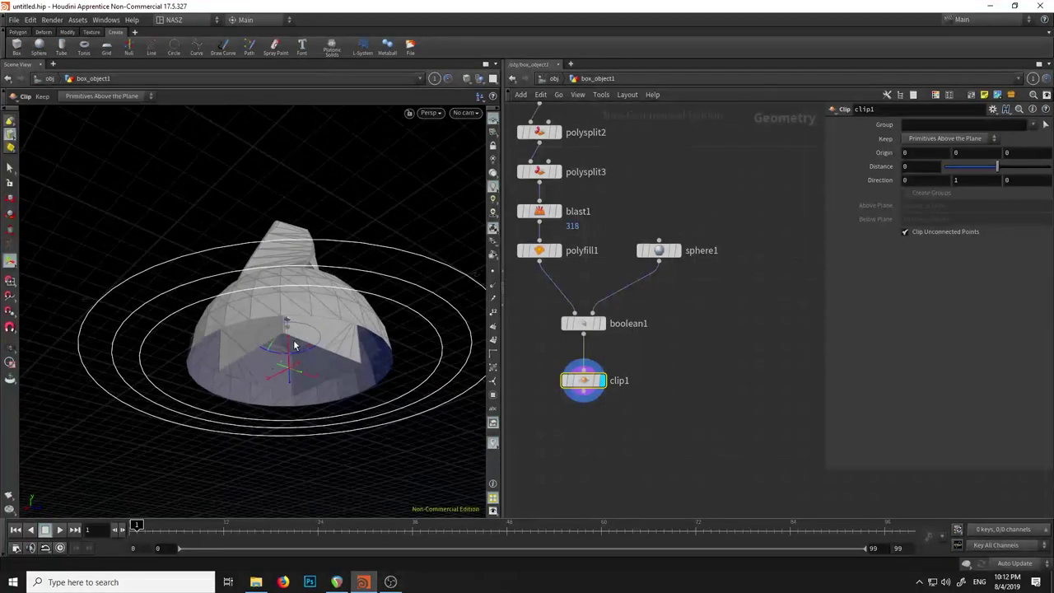
mouse_move(293, 380)
mouse_down()
mouse_move(302, 271)
mouse_move(293, 396)
mouse_move(296, 287)
mouse_up()
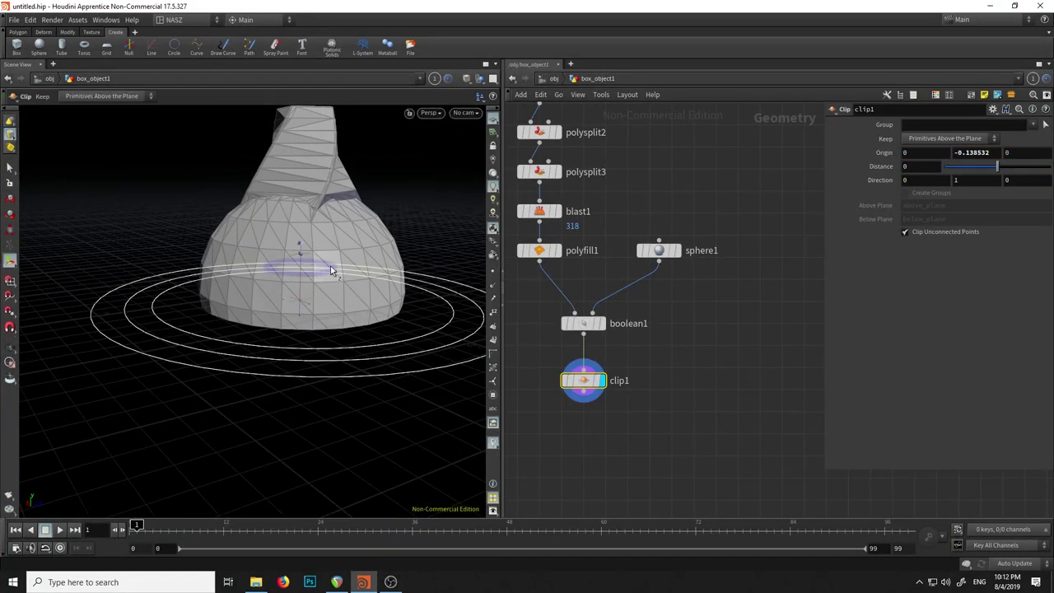
key(Escape)
drag(320, 368, 307, 335)
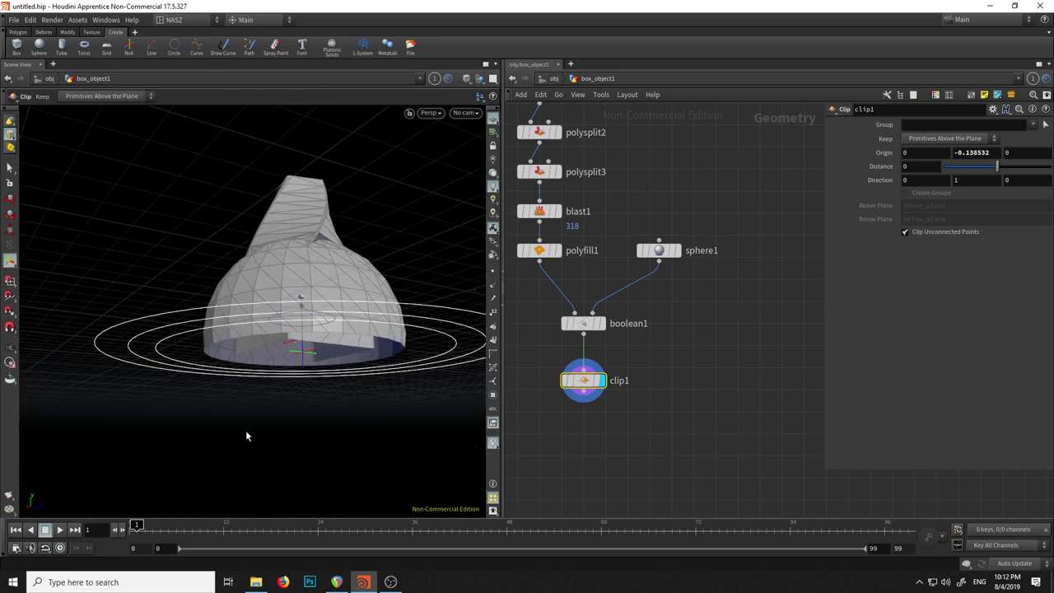
drag(247, 433, 245, 341)
key(Return)
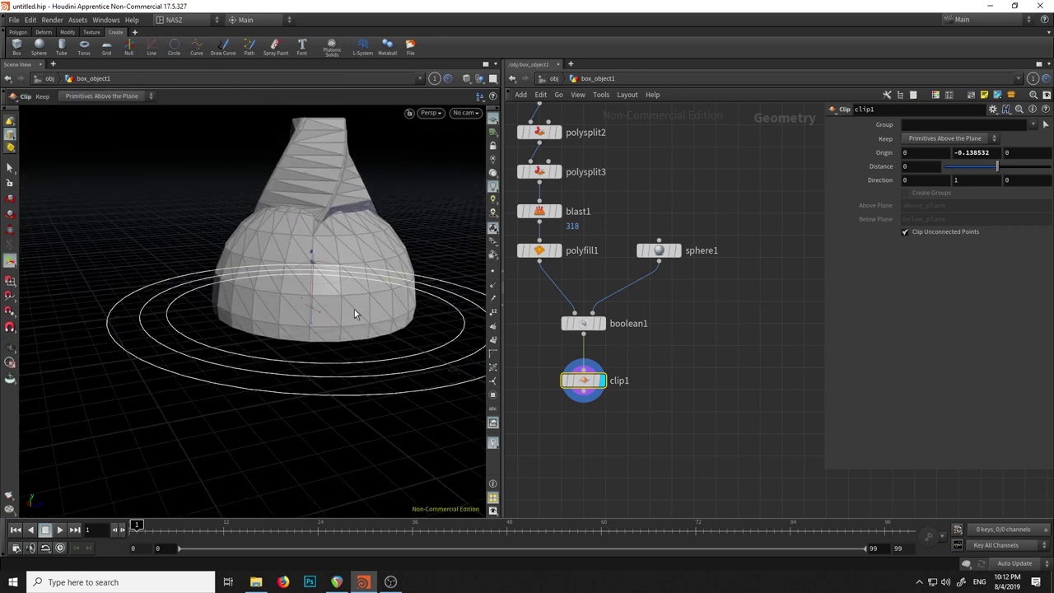
Set the clip Origin Y back to 0 so only the upper dome remains.
double_click(994, 151)
text(0)
key(Return)
key(Escape)
mouse_move(31, 324)
mouse_down()
mouse_move(193, 425)
mouse_move(184, 403)
mouse_move(226, 357)
mouse_up()
key(Return)
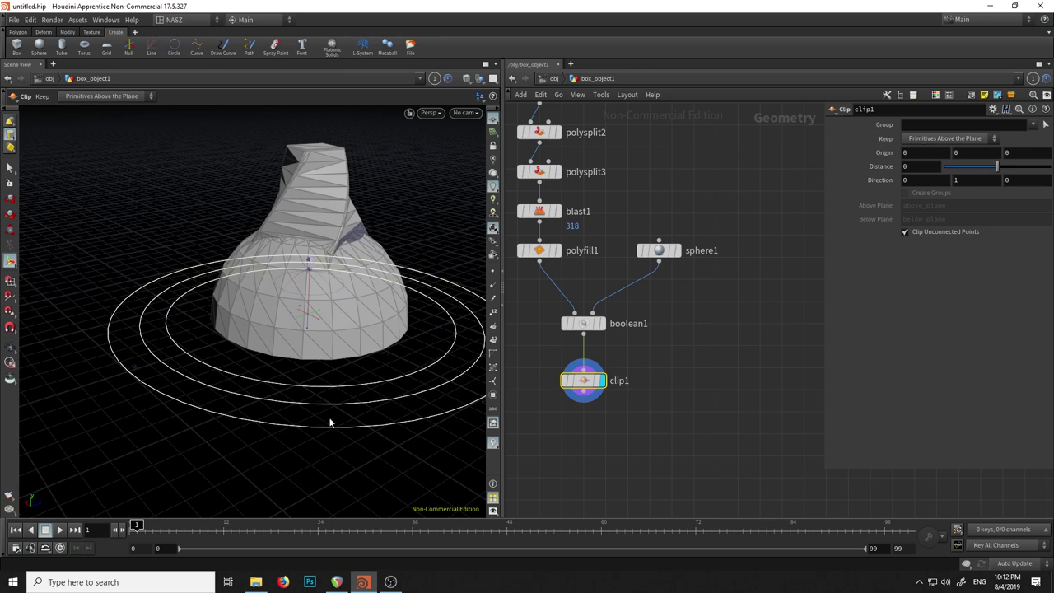
Switch Keep to Below the Plane, then back to Above the Plane.
click(956, 145)
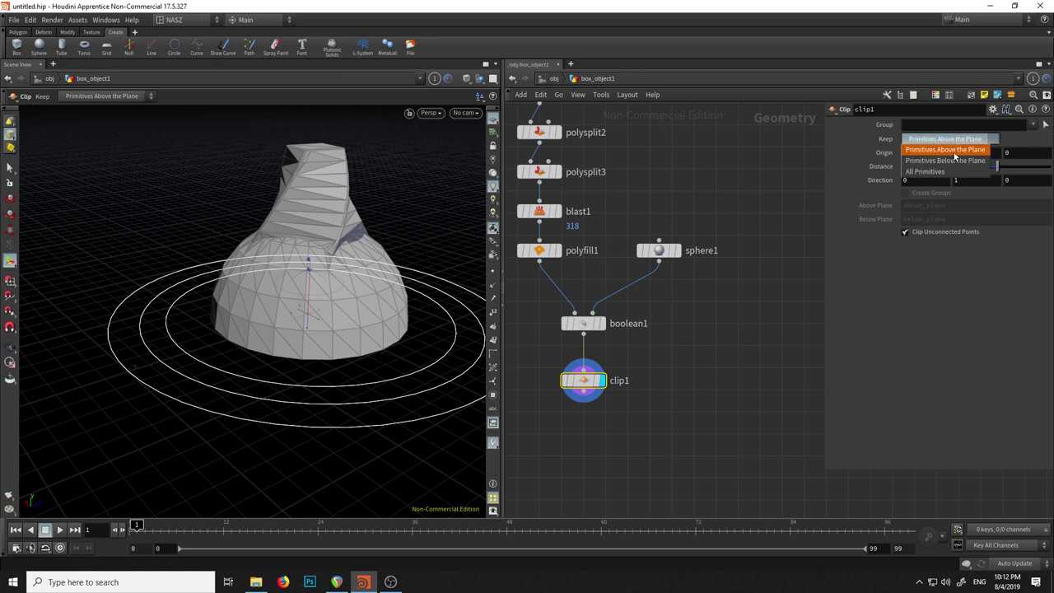
click(957, 162)
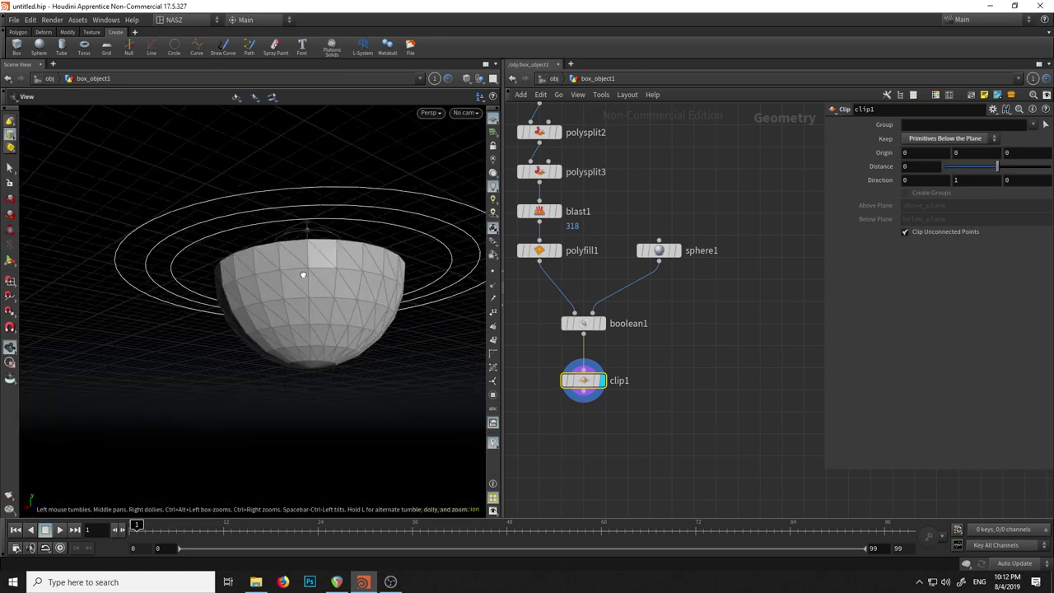
drag(290, 311, 301, 280)
key(Return)
click(942, 140)
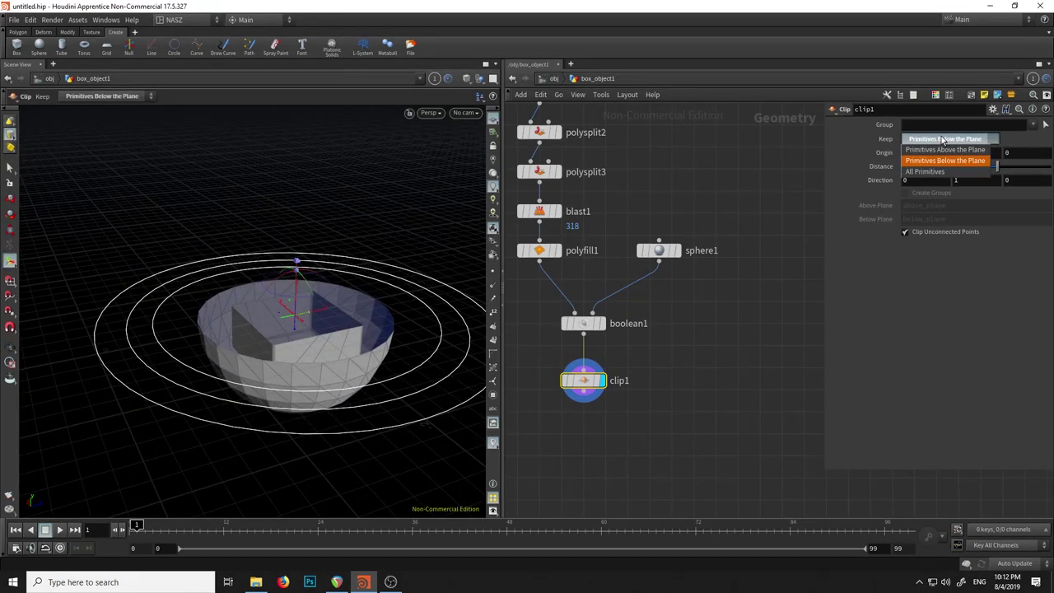
click(939, 149)
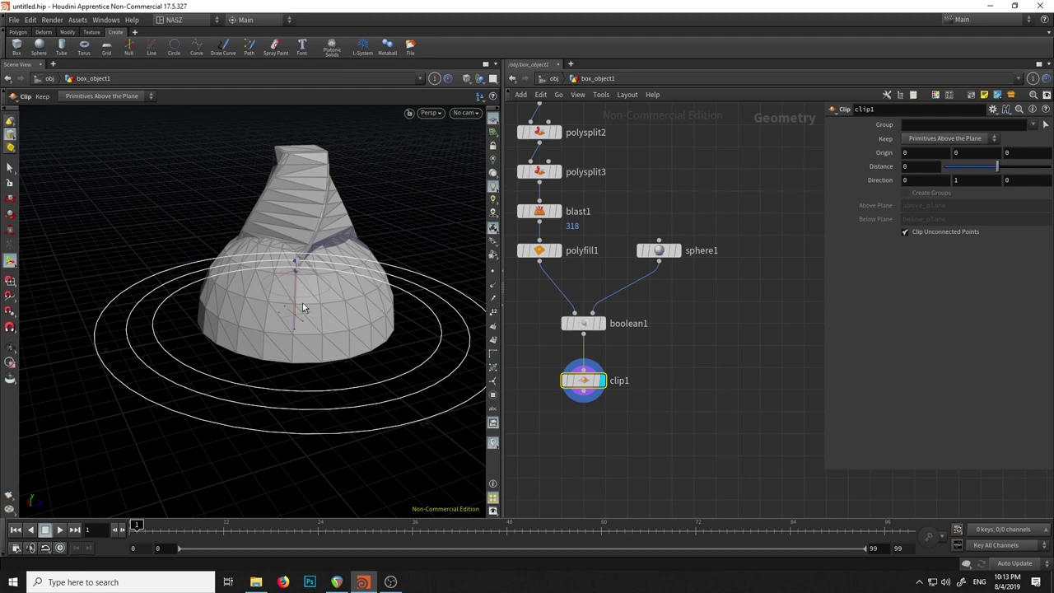
Rotate the clip plane to direction 0, 0.313, 0.950 for a steep angled slice.
mouse_move(313, 277)
mouse_down()
mouse_move(287, 283)
mouse_move(294, 294)
mouse_move(252, 285)
mouse_move(315, 284)
mouse_move(291, 305)
mouse_move(305, 343)
mouse_up()
key(Escape)
key(Return)
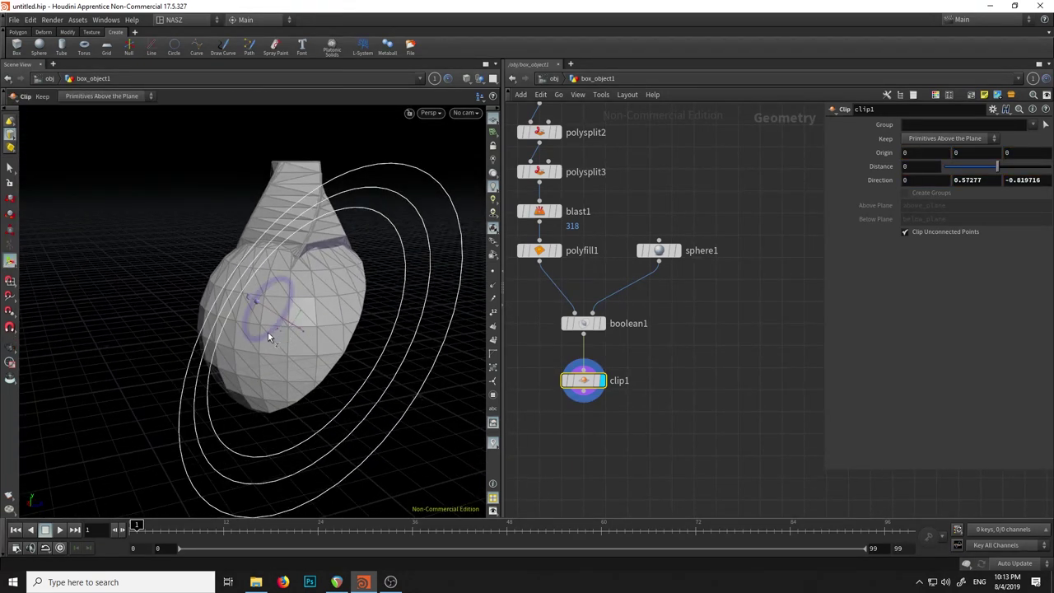
mouse_move(251, 318)
mouse_down()
mouse_move(322, 285)
mouse_move(330, 299)
mouse_move(348, 288)
mouse_move(241, 247)
mouse_move(181, 280)
mouse_move(82, 279)
mouse_up()
key(Escape)
key(Return)
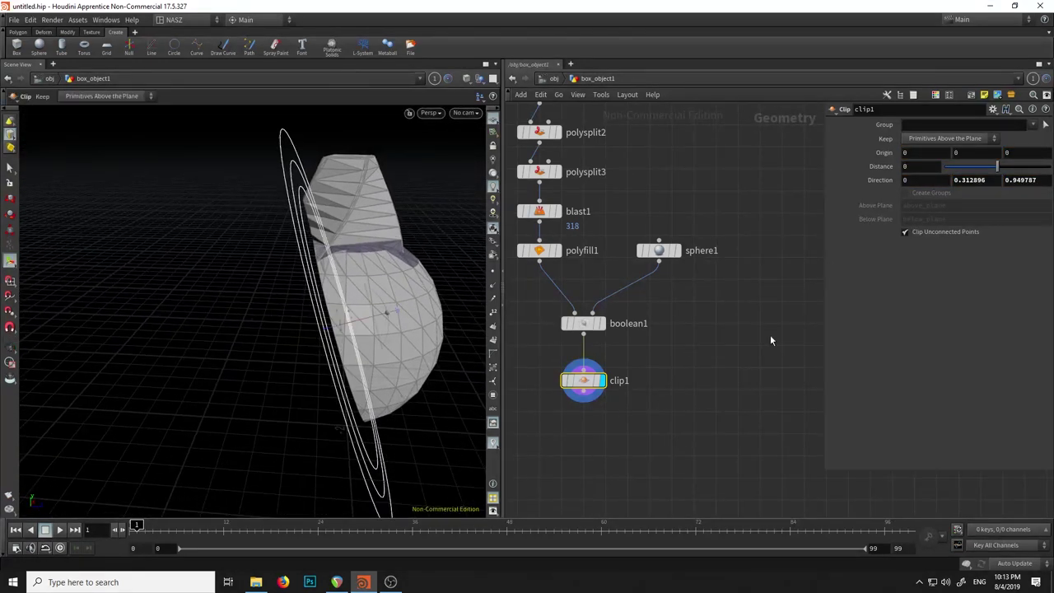
middle_drag(718, 365, 739, 257)
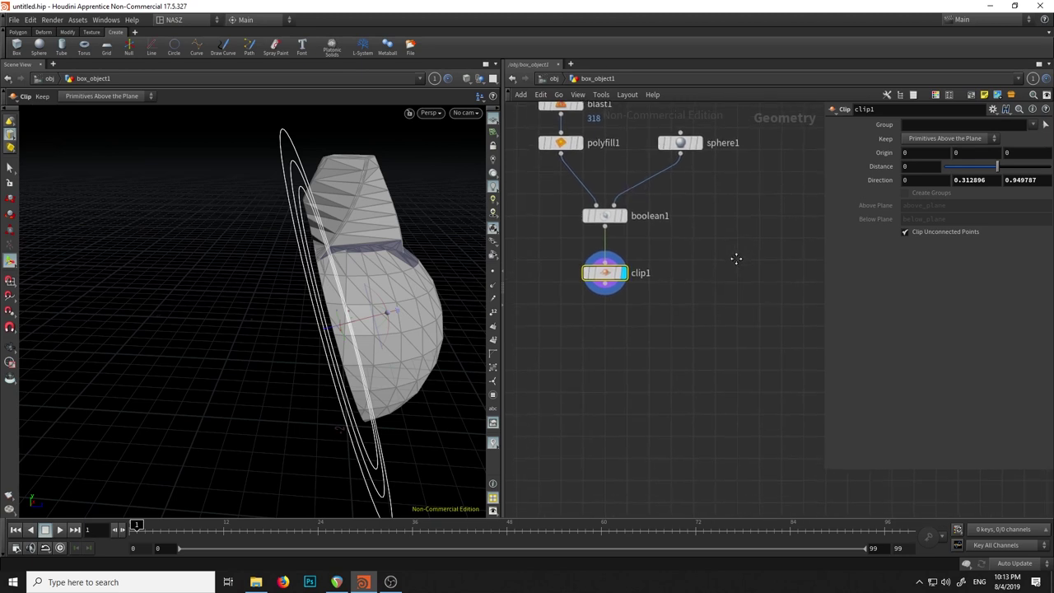
click(606, 286)
mouse_move(623, 390)
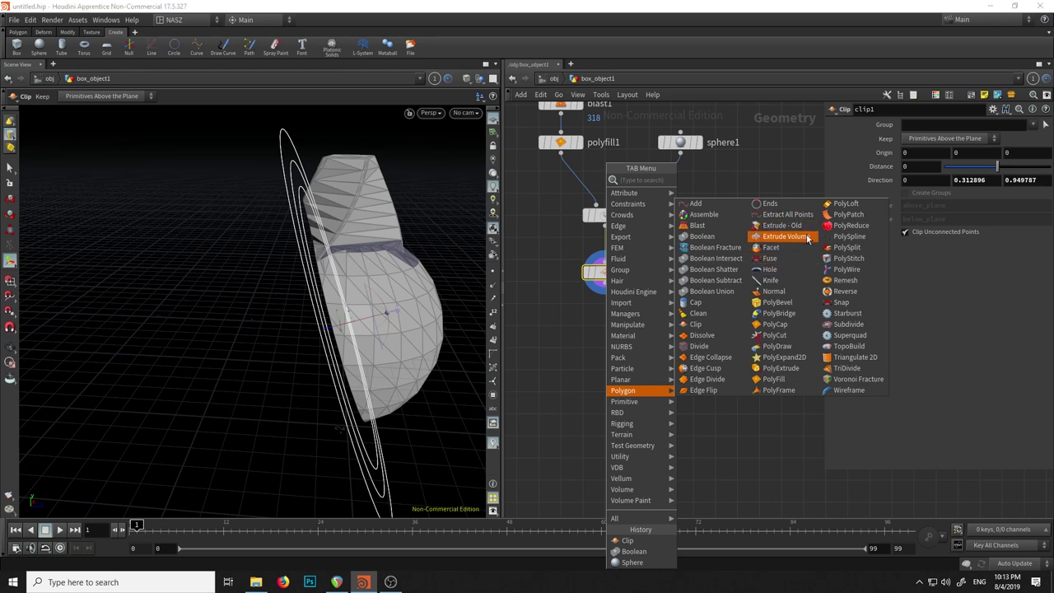
Add an Extrude Volume node below clip1 and inspect the extruded mesh.
click(789, 237)
click(576, 326)
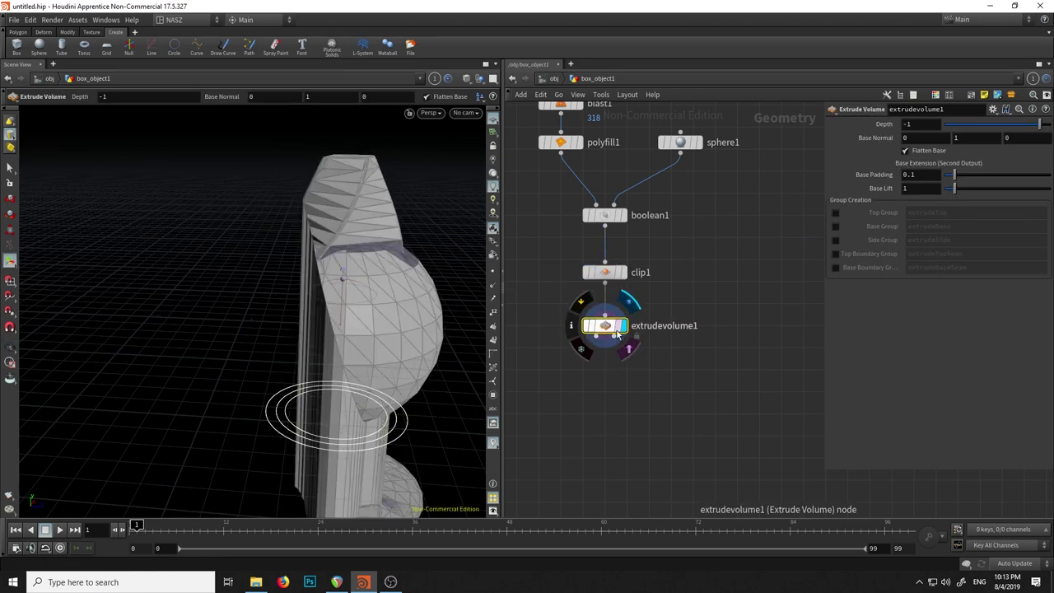
key(s)
double_click(413, 404)
key(Escape)
mouse_move(445, 432)
mouse_down()
mouse_move(406, 216)
mouse_move(332, 301)
mouse_move(303, 306)
mouse_move(371, 330)
mouse_move(407, 327)
mouse_move(466, 406)
mouse_up()
key(Return)
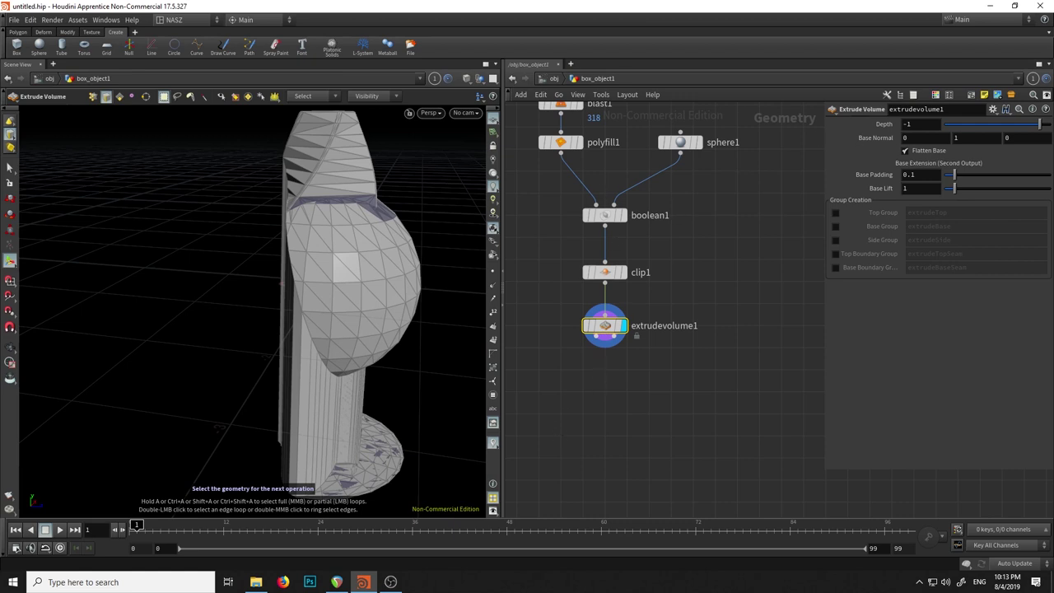
Set the Extrude Volume Depth to -0.21 to thin the shell.
drag(1037, 128, 1046, 128)
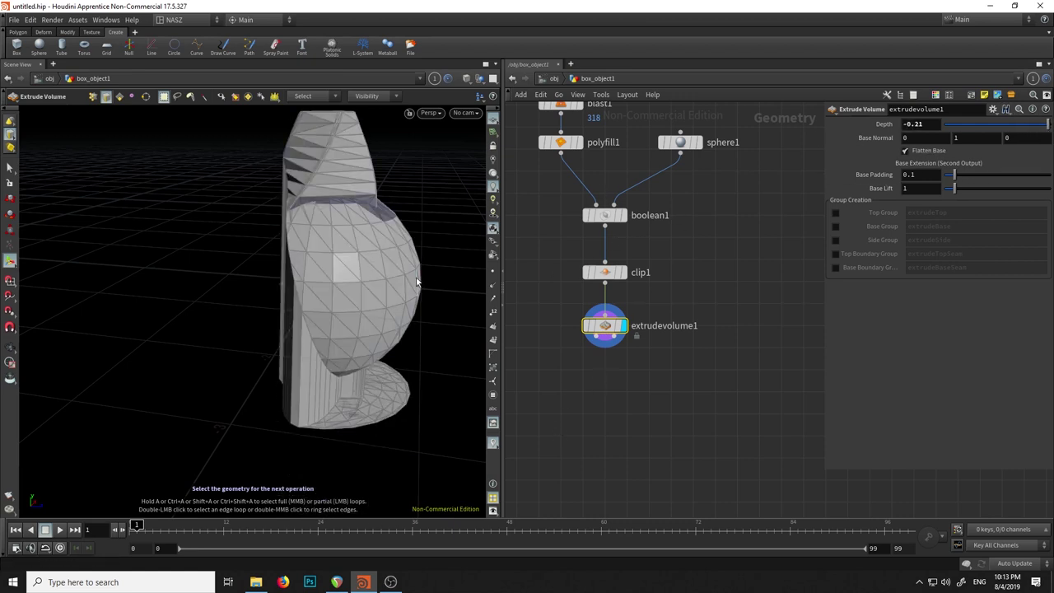
key(Escape)
mouse_move(429, 209)
mouse_down()
mouse_move(420, 218)
mouse_move(433, 226)
mouse_move(382, 211)
mouse_move(301, 259)
mouse_move(351, 262)
mouse_up()
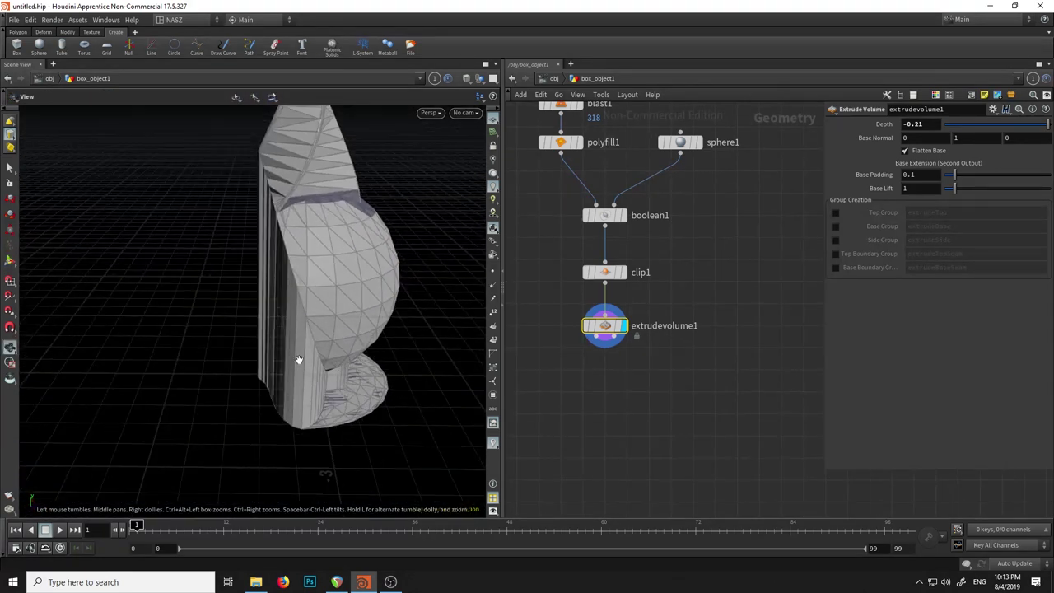
key(Return)
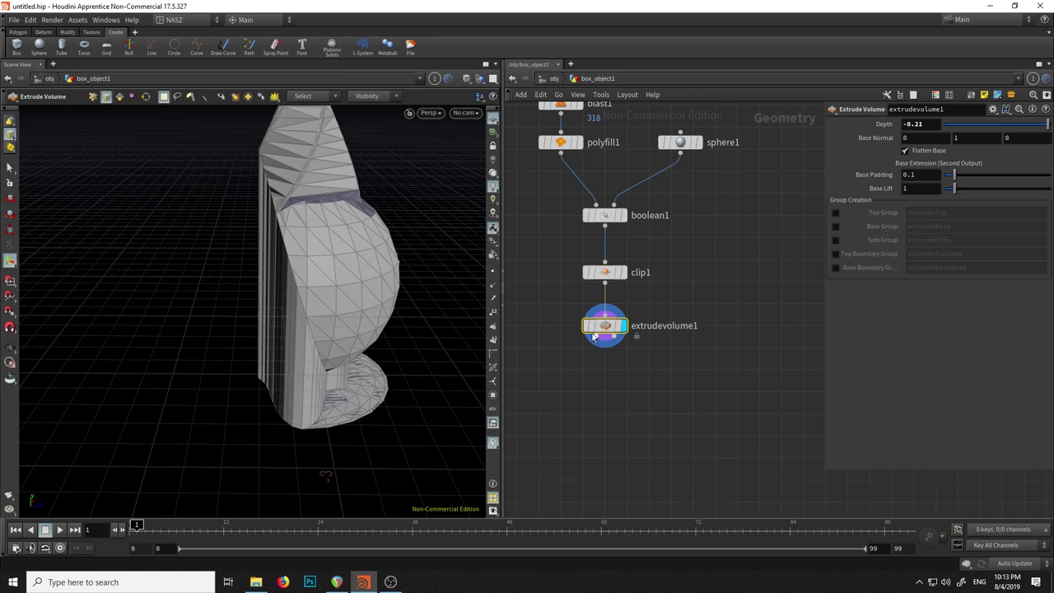
key(Return)
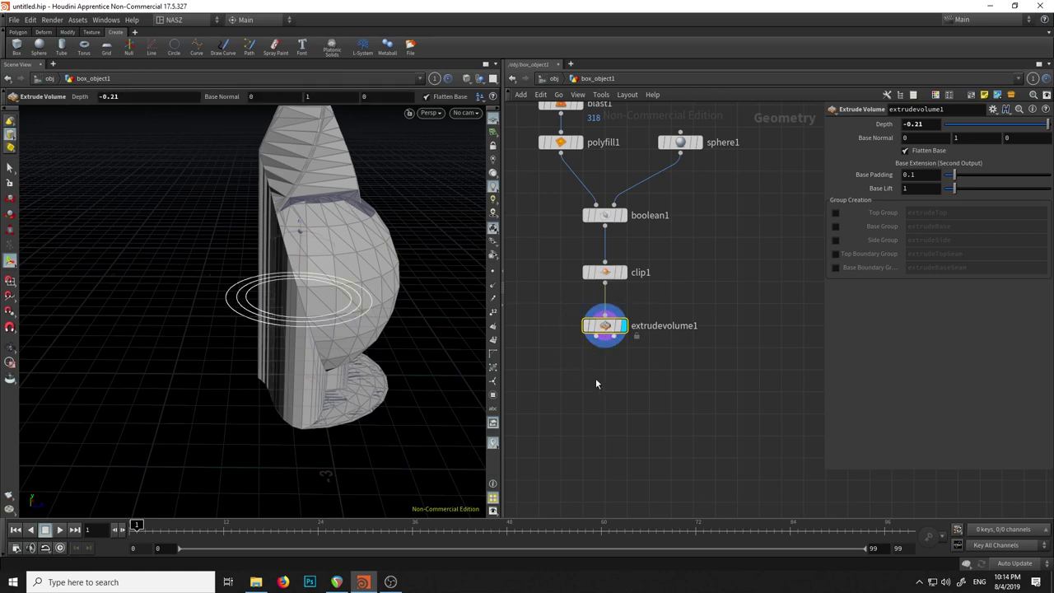
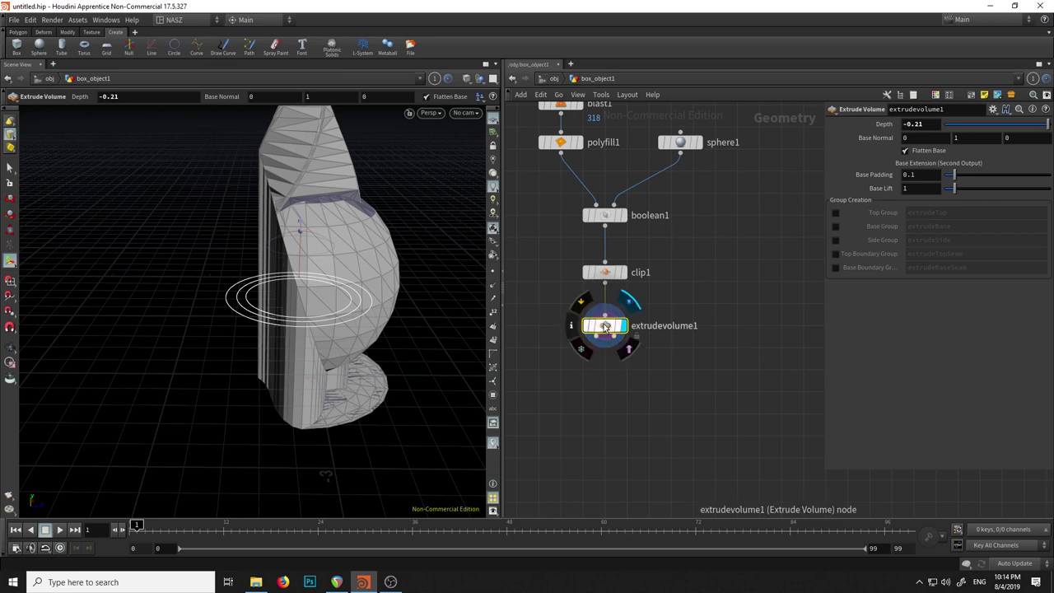
Delete the extrudevolume1 node and set the display flag on sphere1.
key(Delete)
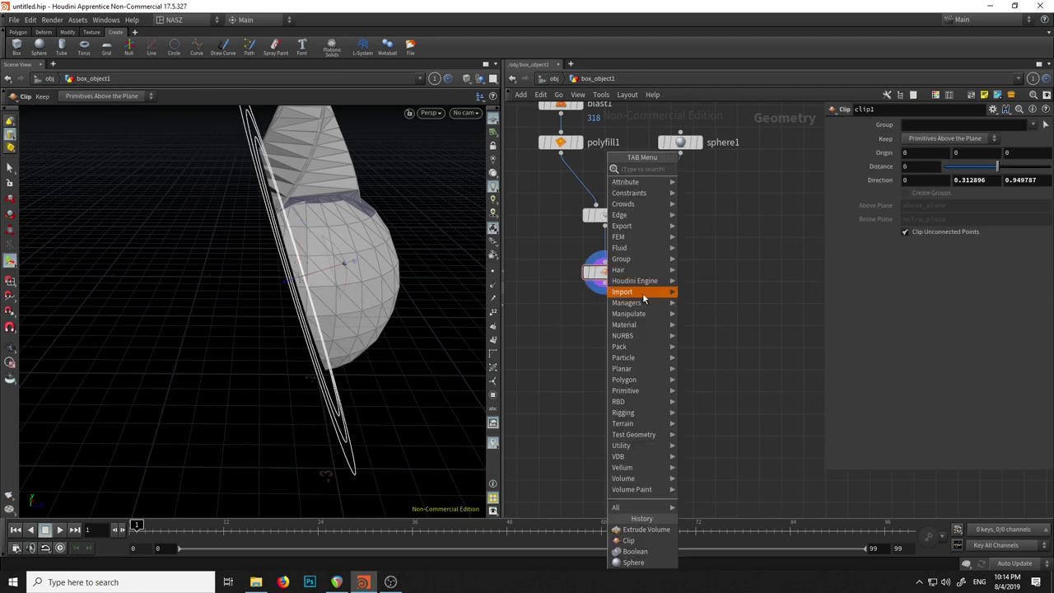
mouse_move(624, 380)
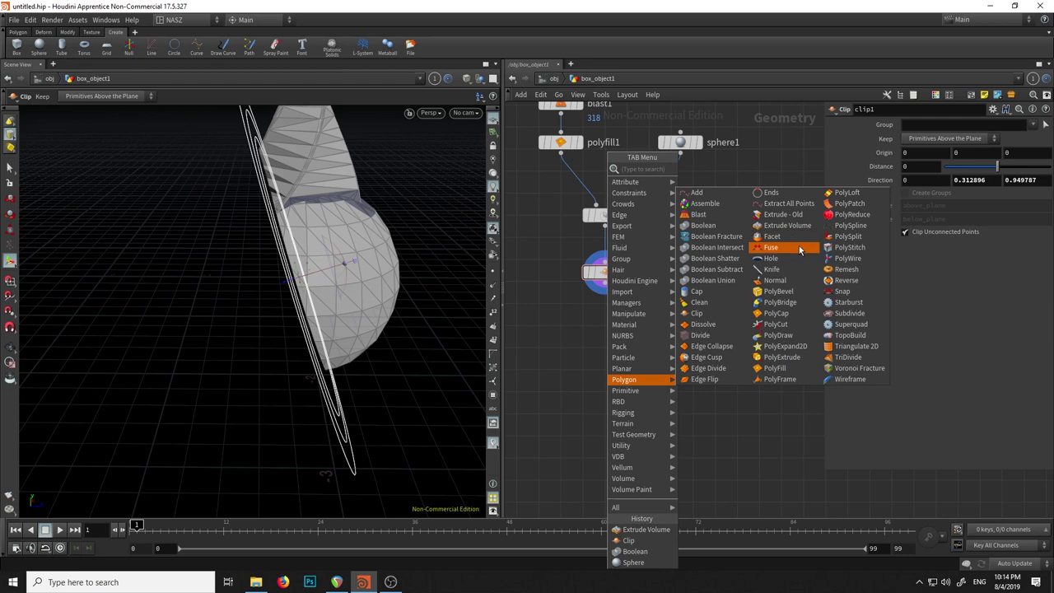
click(722, 165)
mouse_move(722, 164)
middle_down()
mouse_move(617, 238)
mouse_move(680, 286)
middle_up()
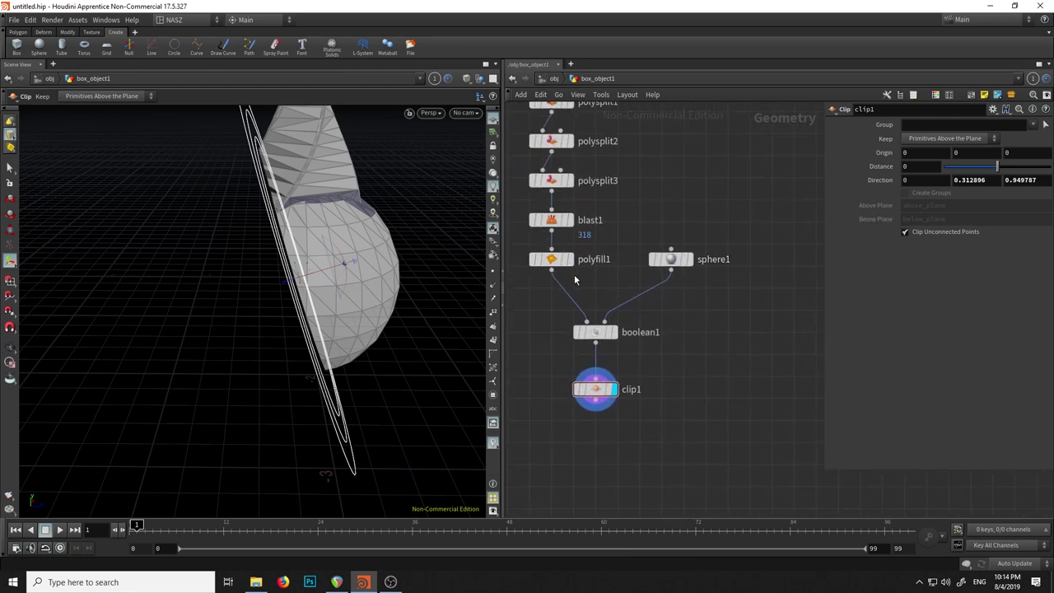
click(570, 259)
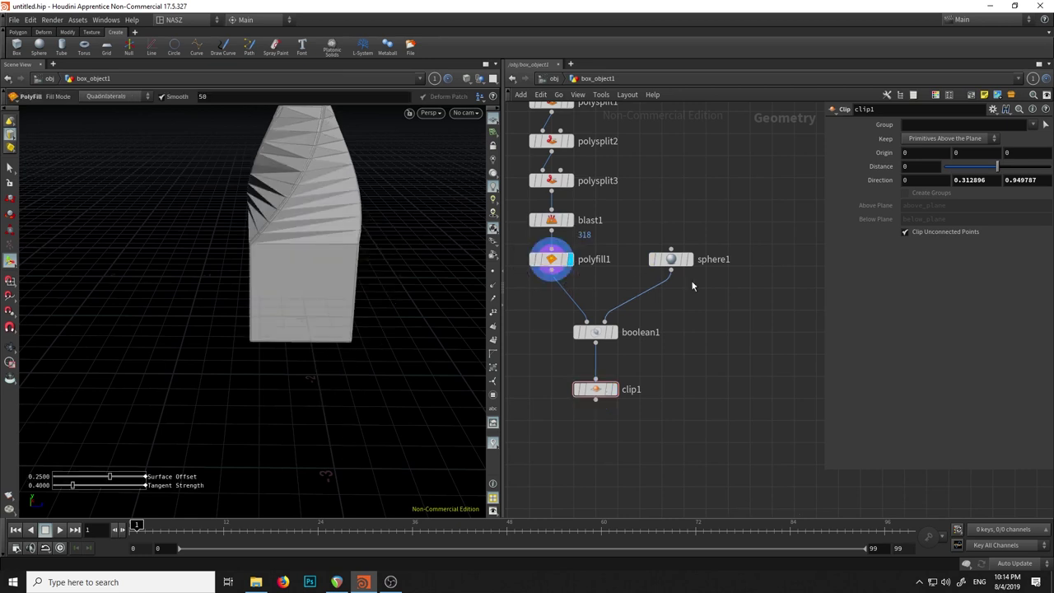
click(690, 260)
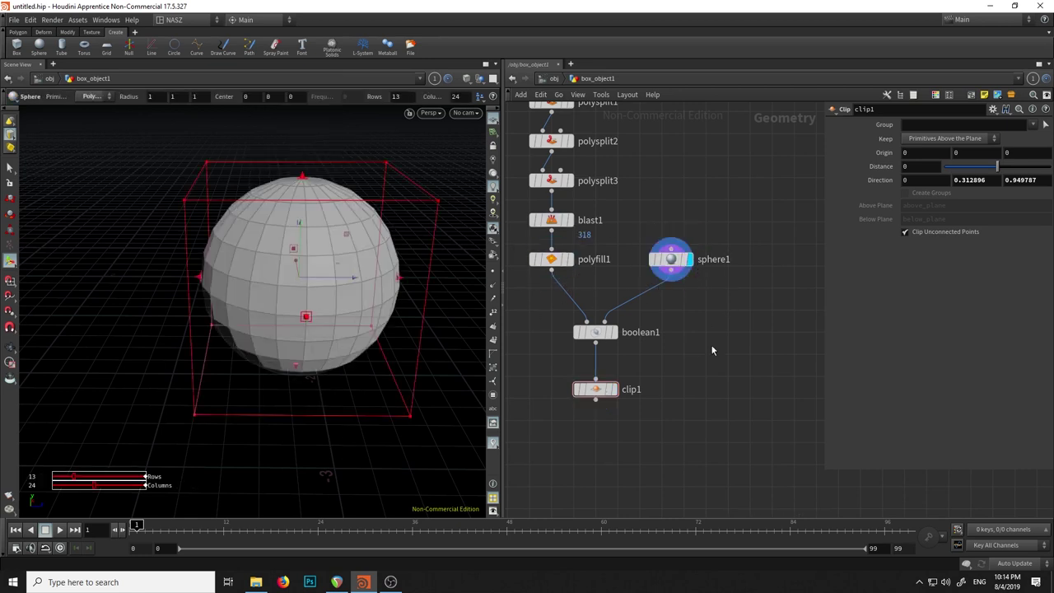
middle_drag(712, 351, 699, 365)
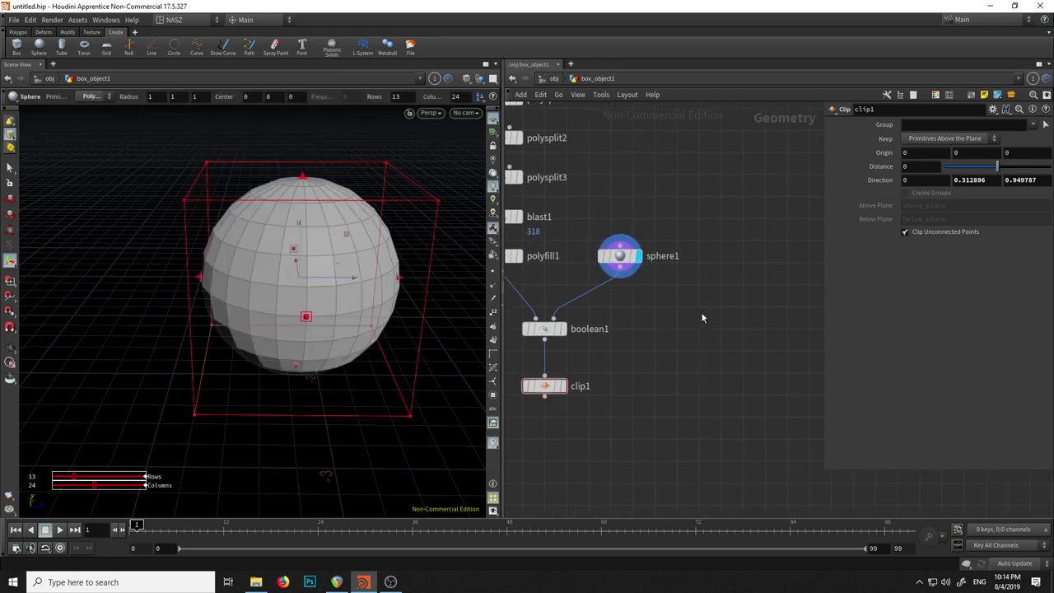
Add a Merge node to the box_object1 network, searching 'mer'.
key(Tab)
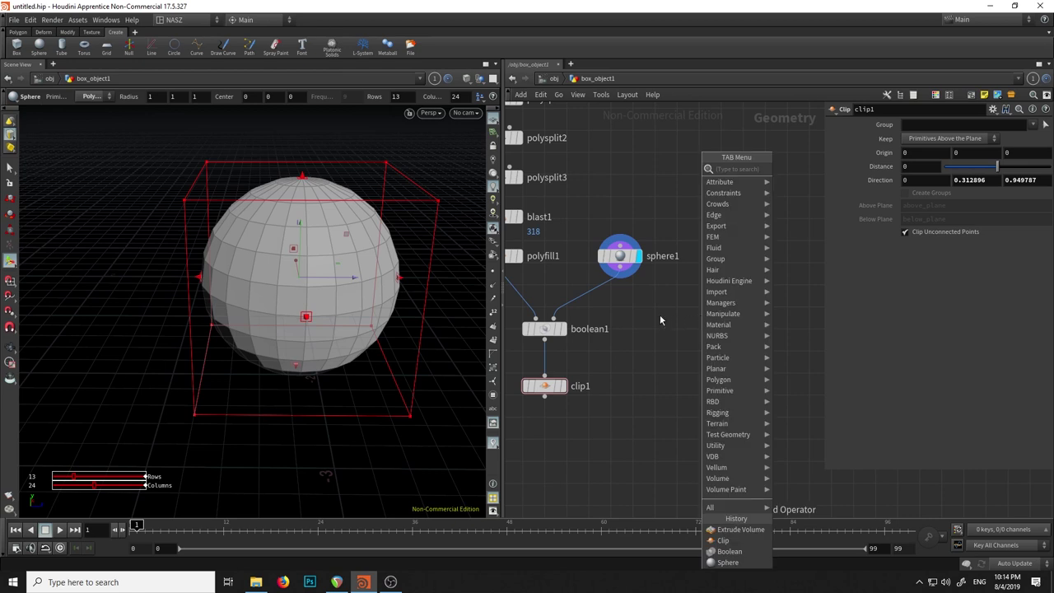
text(mer)
click(794, 168)
click(690, 328)
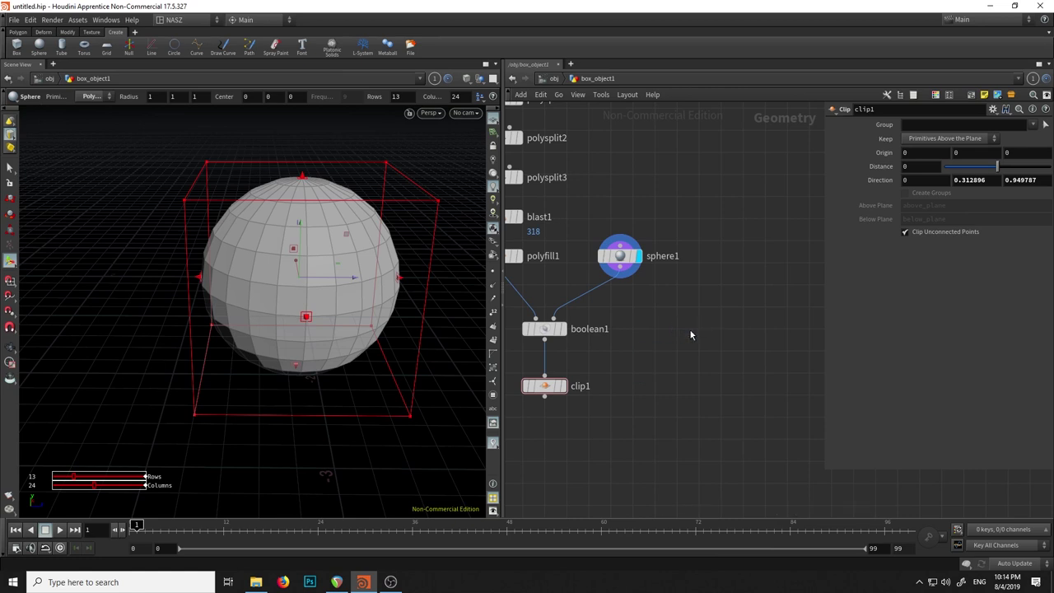
Wire polyfill1 and sphere1 into merge1 and display the merged result.
click(573, 264)
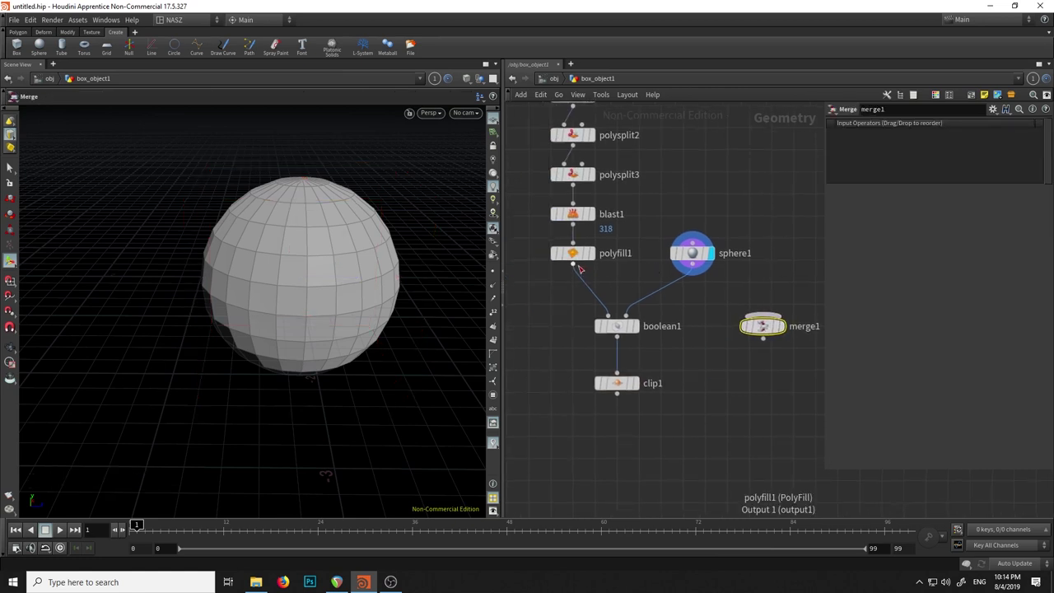
click(762, 315)
click(692, 272)
click(762, 315)
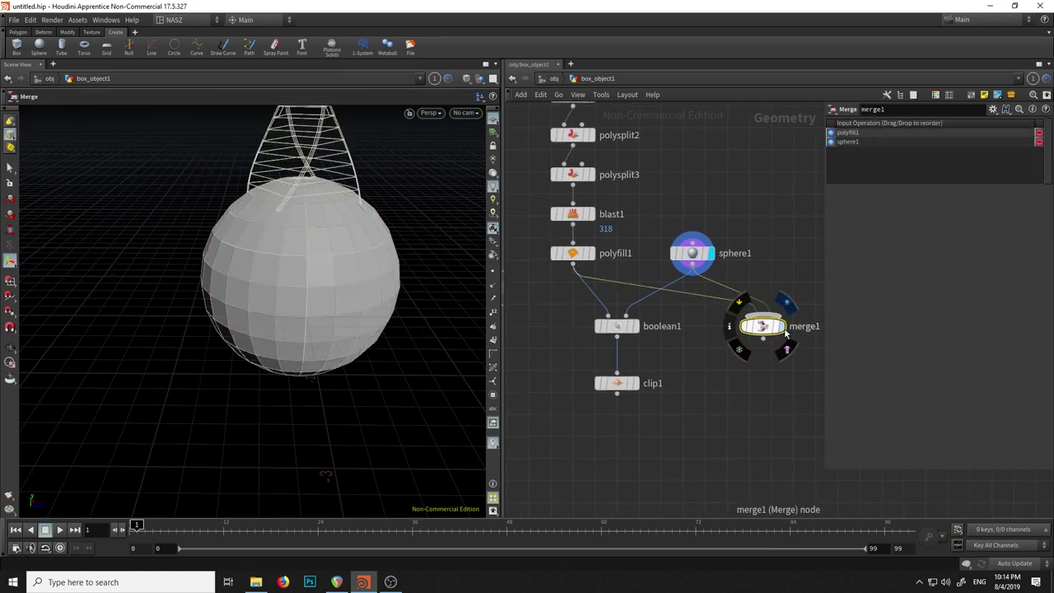
click(779, 327)
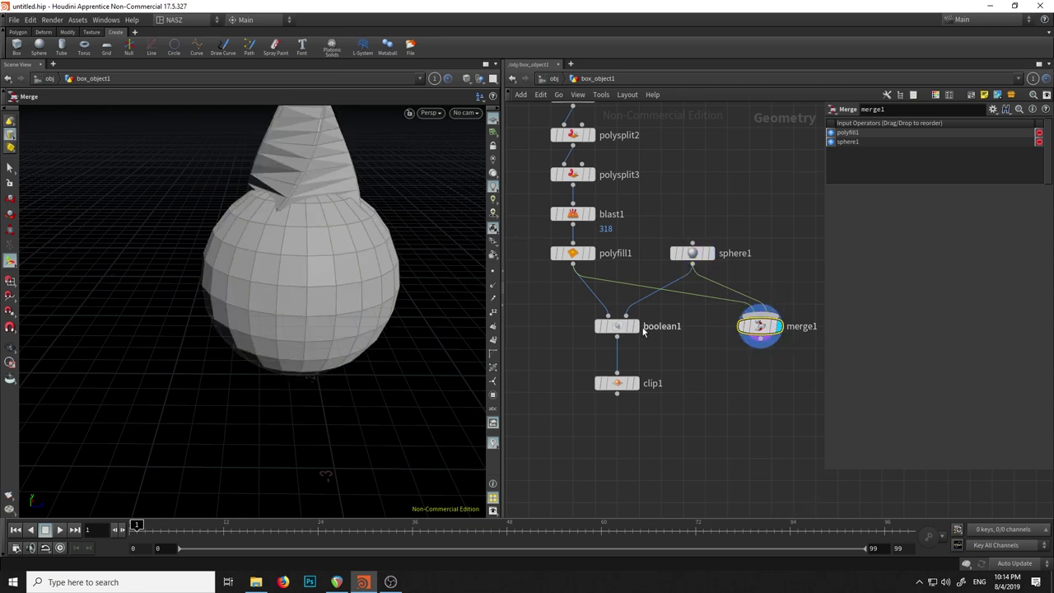
click(636, 326)
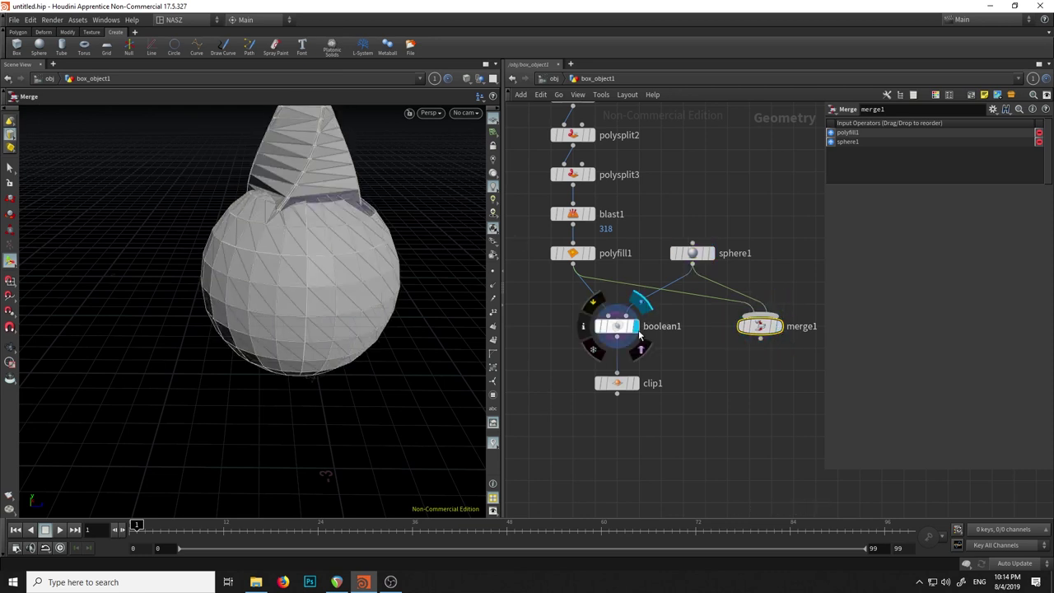
click(779, 327)
Orbit the vase and compare it against boolean1's result and settings.
mouse_move(399, 220)
mouse_down()
mouse_move(352, 305)
mouse_move(308, 296)
mouse_up()
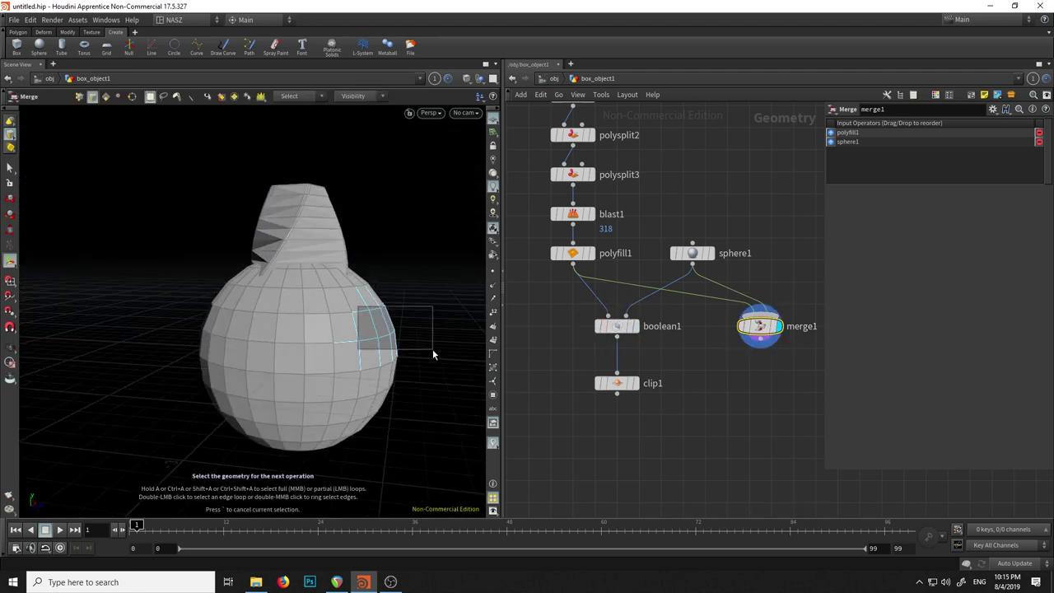
key(Return)
click(633, 325)
click(617, 326)
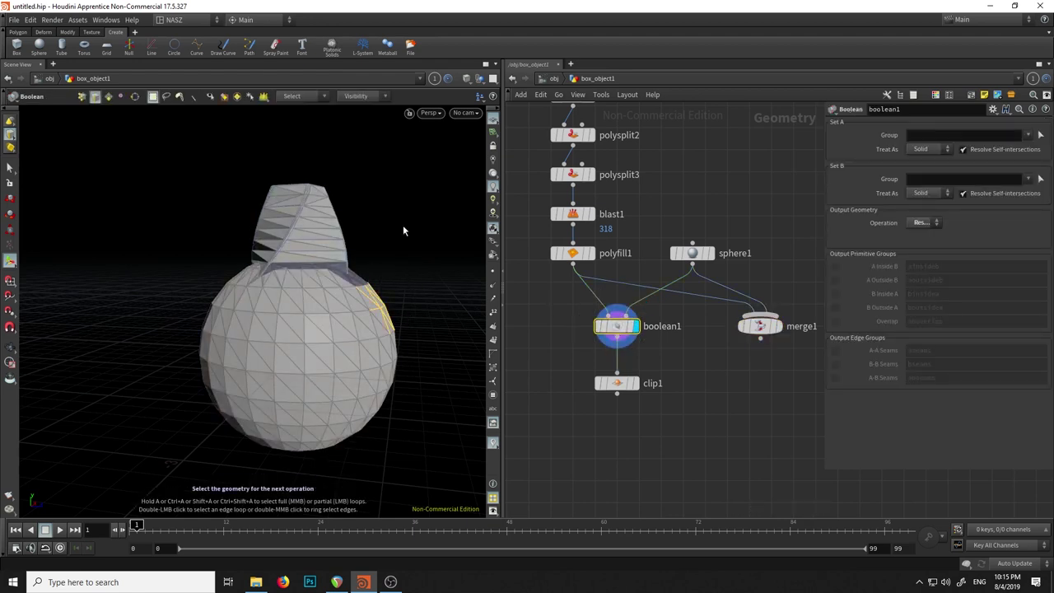
key(Escape)
click(10, 346)
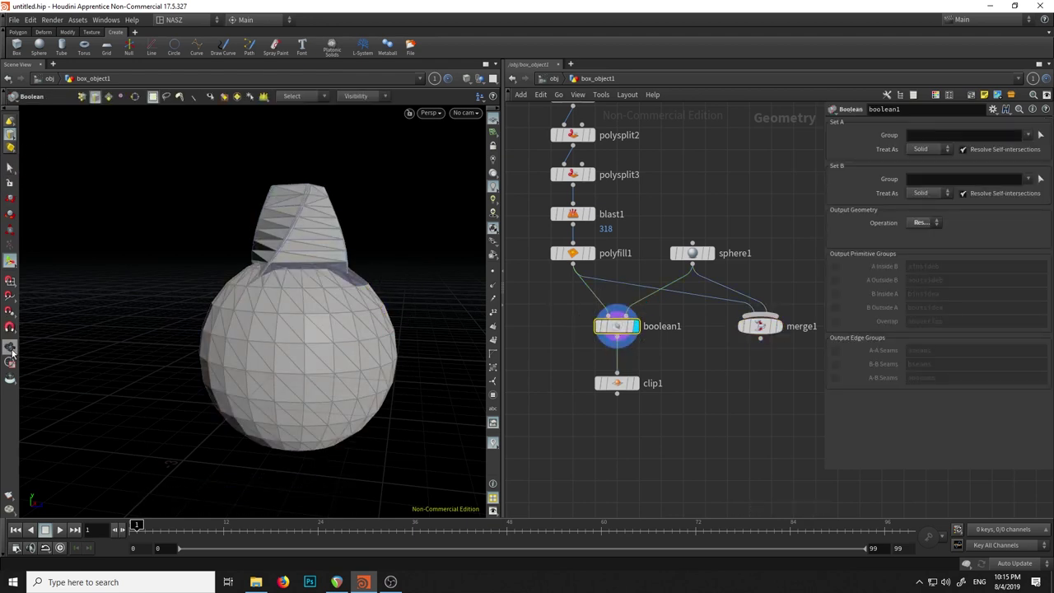
mouse_move(386, 216)
mouse_down()
mouse_move(421, 282)
mouse_move(461, 313)
mouse_up()
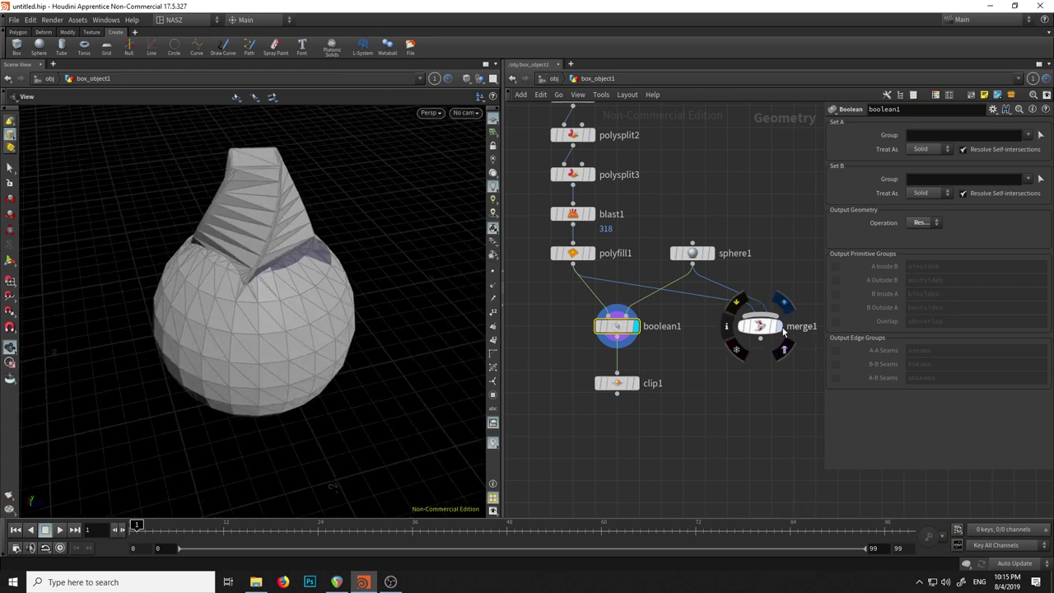
Display merge1 again and orbit to inspect the combined spout and sphere.
click(776, 326)
click(759, 326)
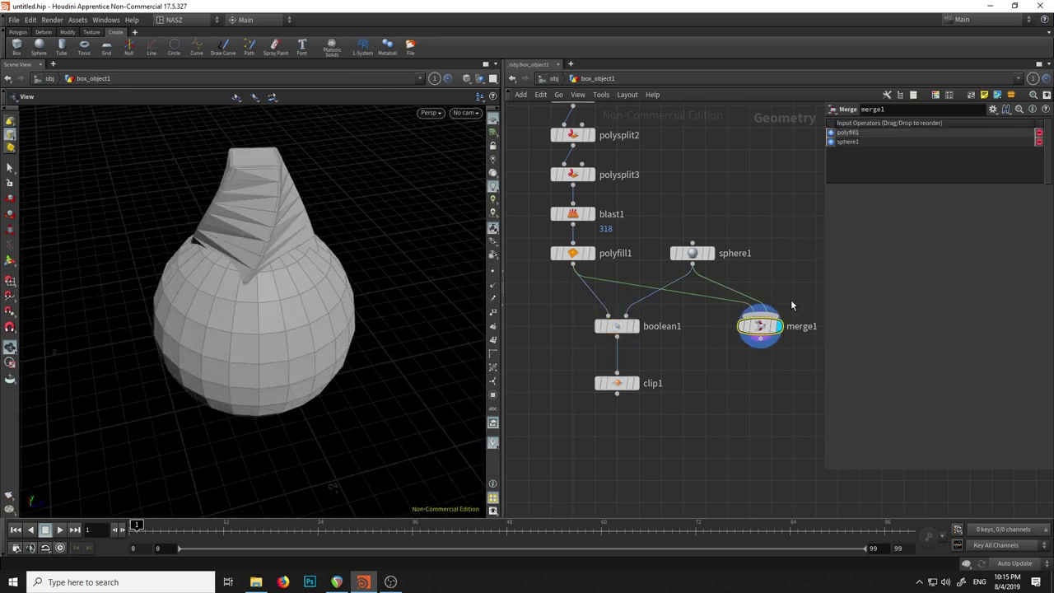
mouse_move(772, 298)
middle_down()
mouse_move(680, 209)
mouse_move(668, 213)
middle_up()
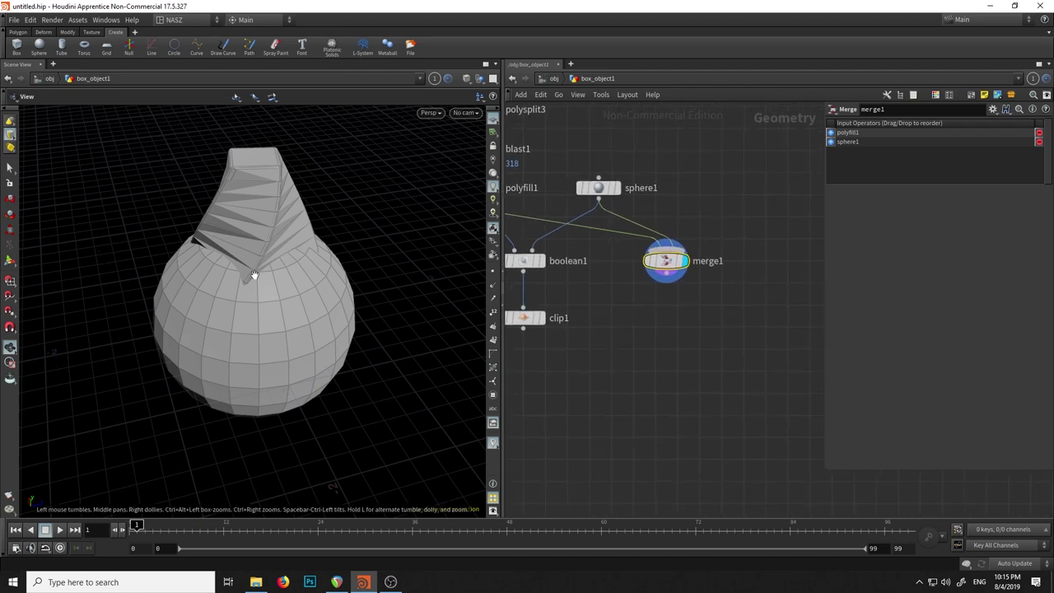
scroll(254, 276, up, 2)
scroll(248, 281, up, 4)
drag(206, 289, 214, 272)
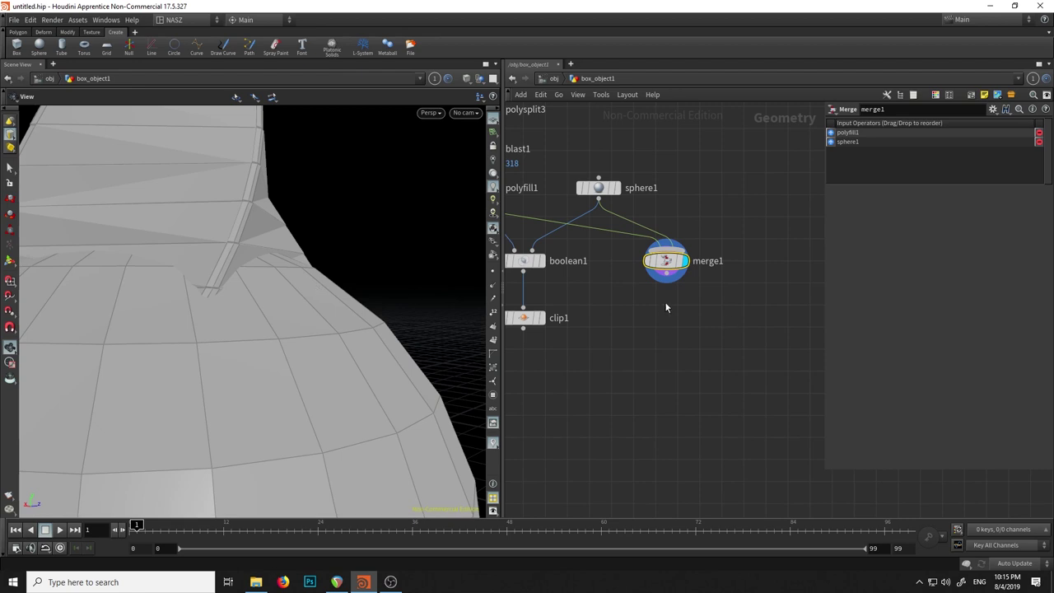
Add a Fuse node below merge1, searching 'fus'.
key(Tab)
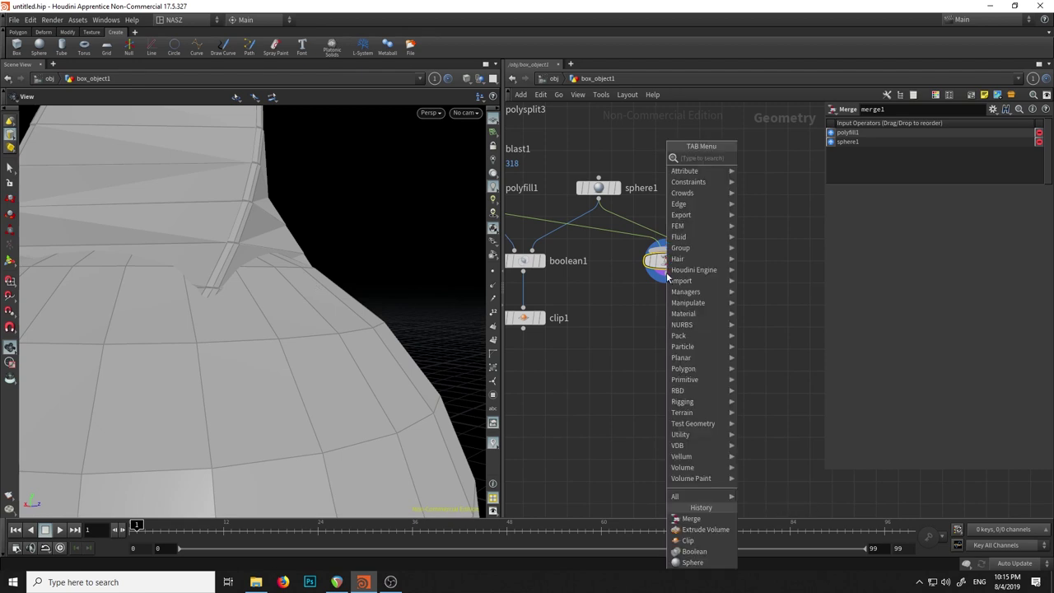
text(f)
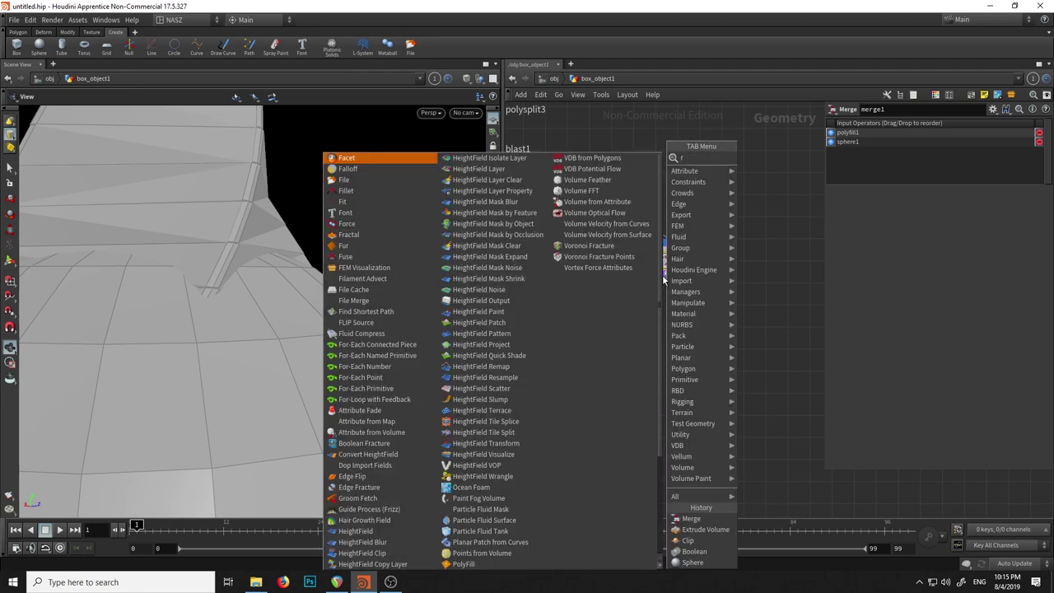
text(use)
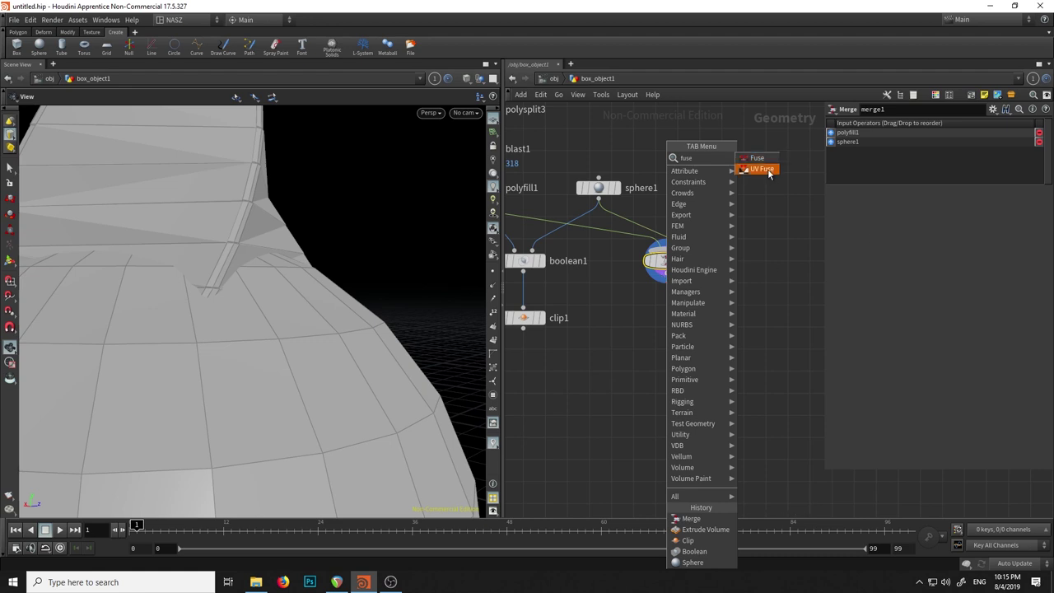
key(Return)
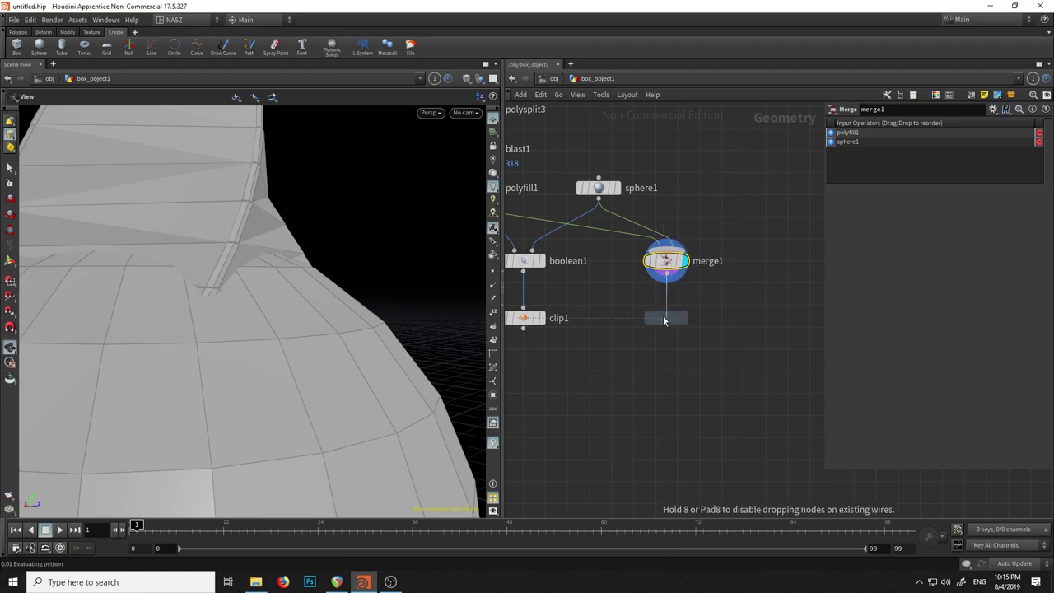
click(667, 318)
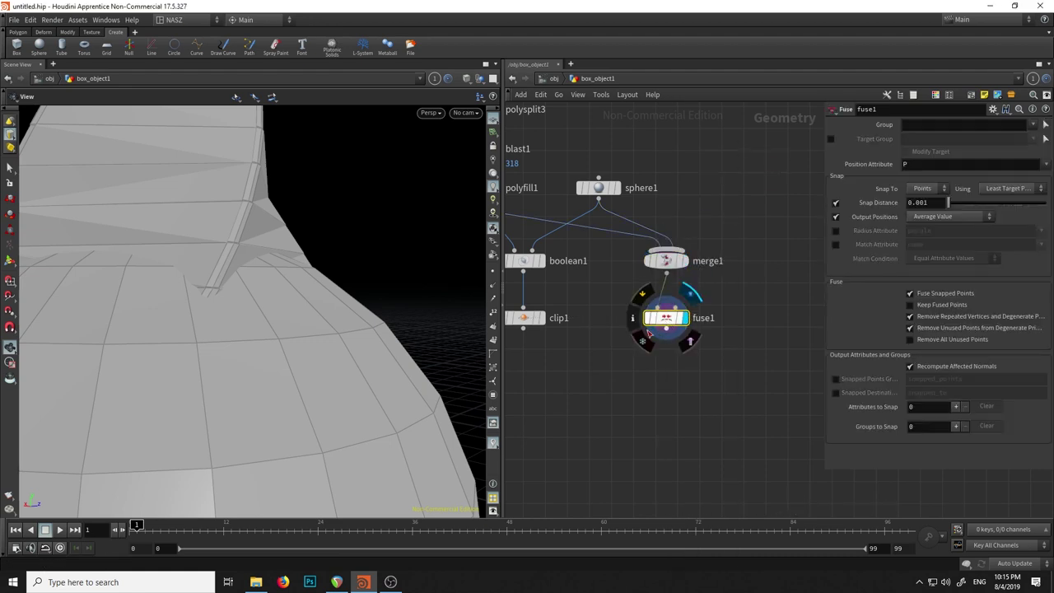
mouse_move(188, 283)
mouse_down()
mouse_move(322, 228)
mouse_move(266, 283)
mouse_move(402, 260)
mouse_up()
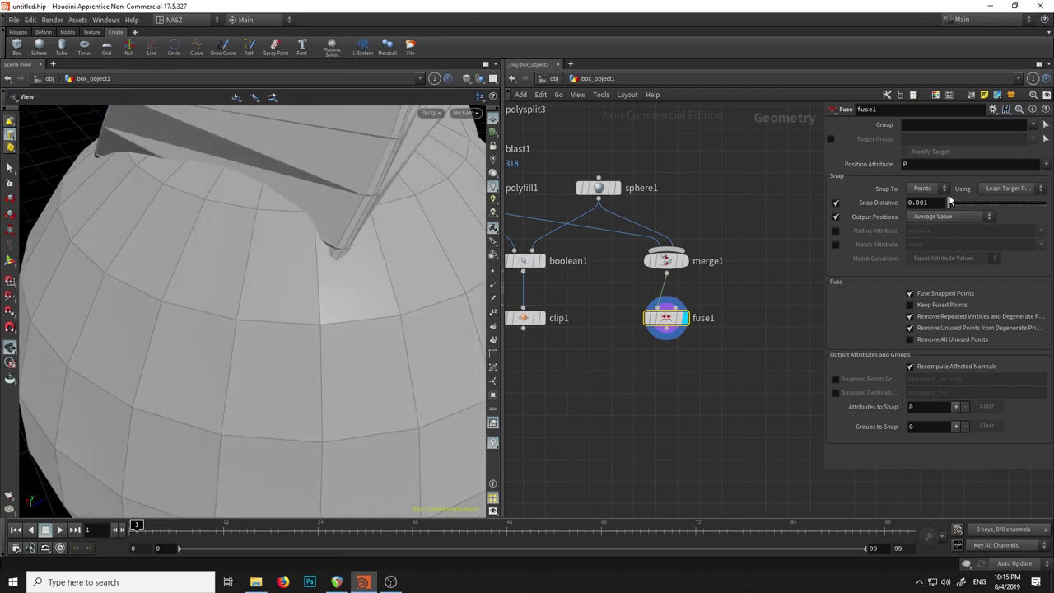
Keep fuse1 snapping to points with Snap Distance about 0.0026, then bring up the Polygon node choices.
click(922, 190)
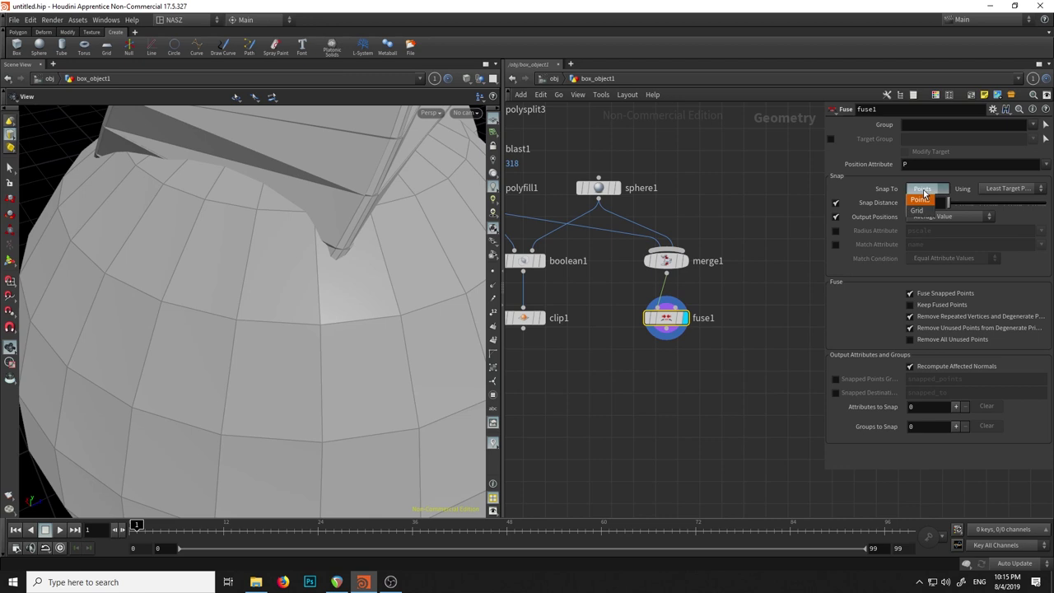
click(950, 204)
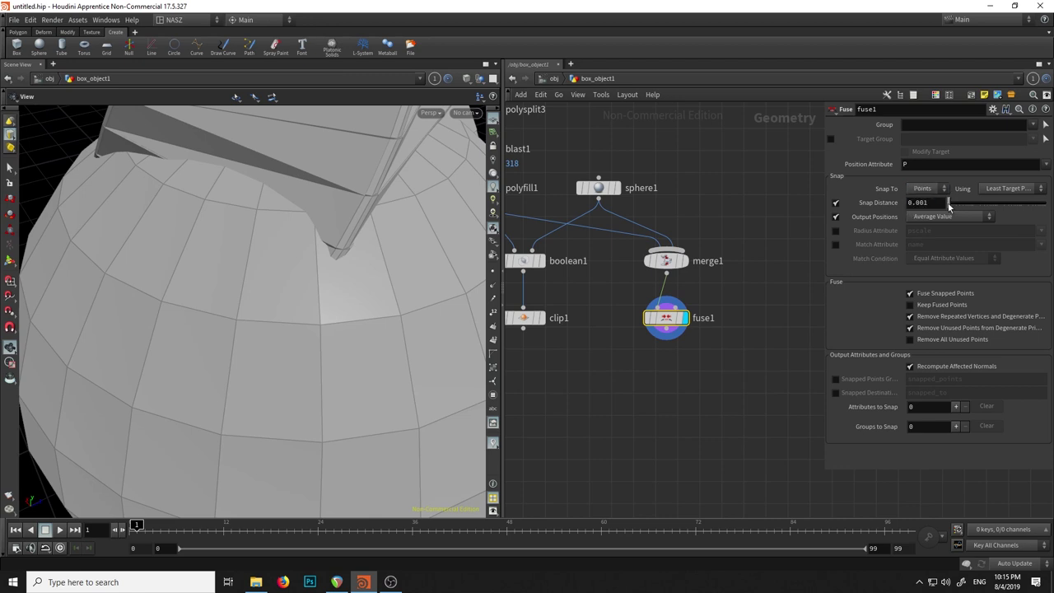
drag(949, 206, 990, 202)
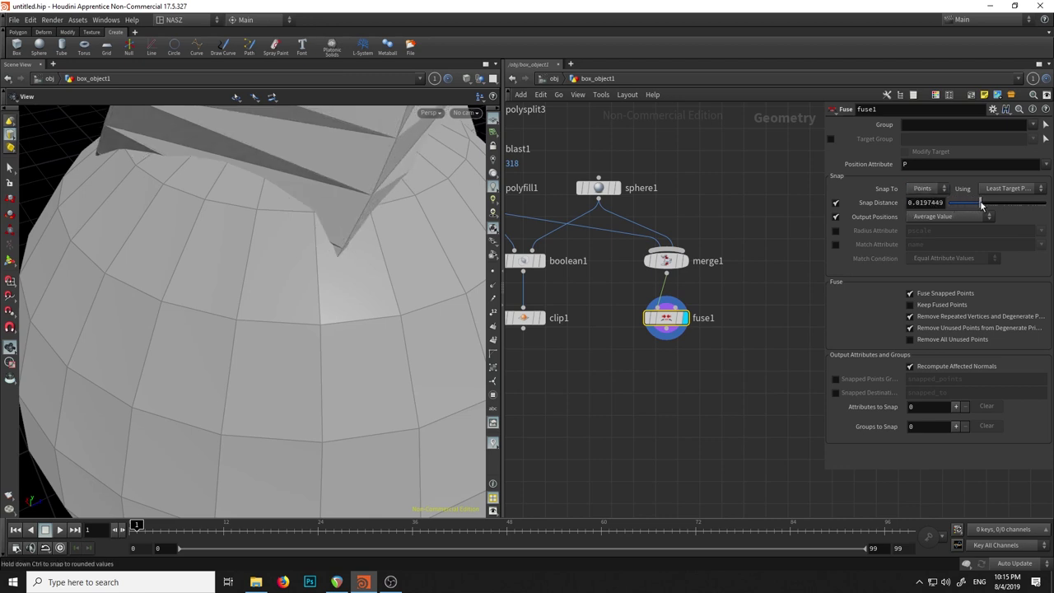
drag(991, 202, 1004, 203)
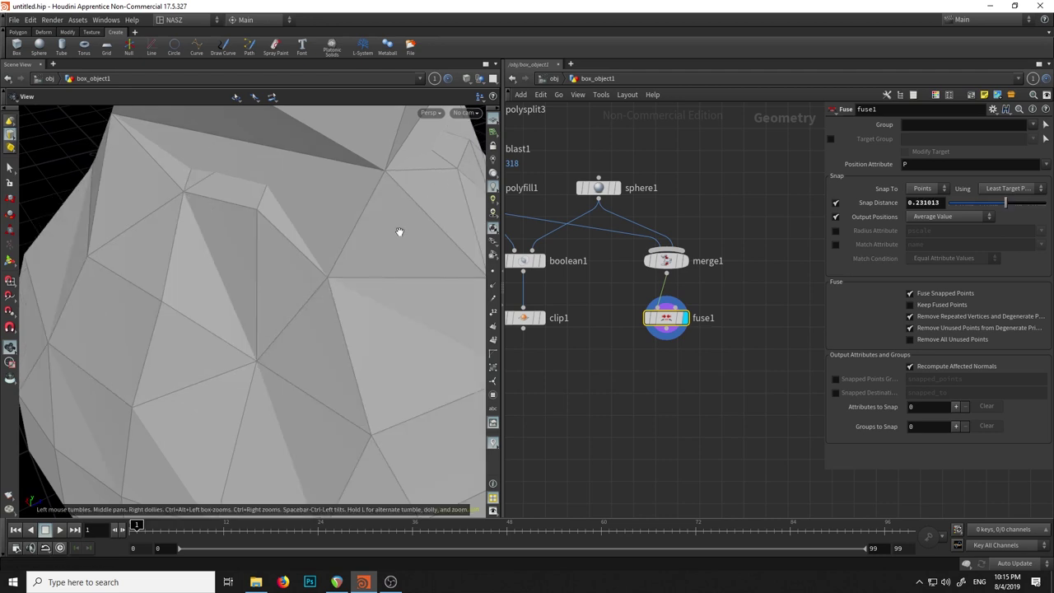
scroll(384, 227, down, 3)
mouse_move(383, 228)
mouse_down()
mouse_move(285, 334)
mouse_move(228, 264)
mouse_move(204, 295)
mouse_move(395, 313)
mouse_up()
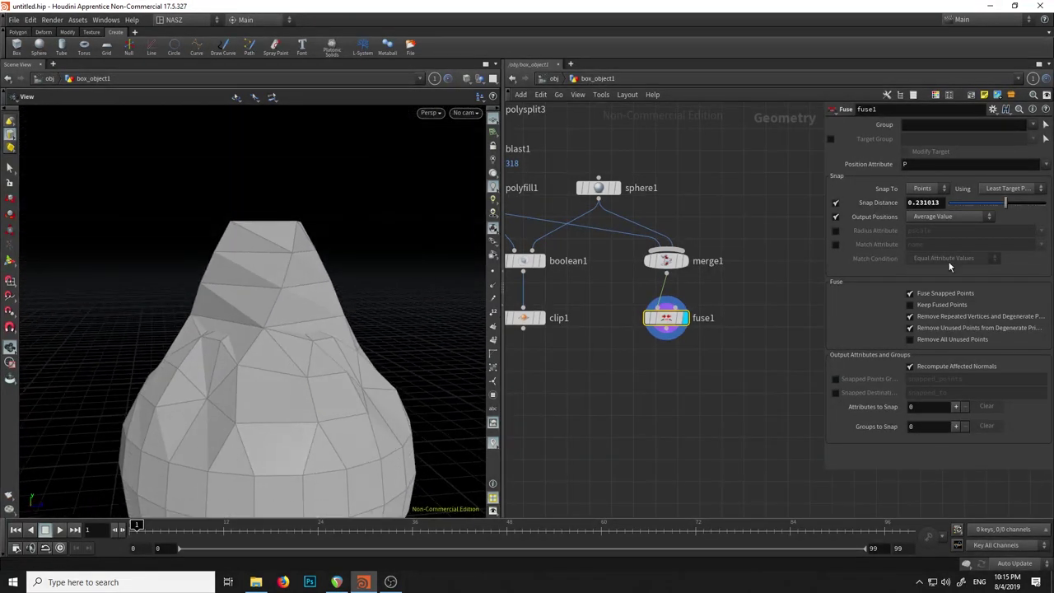
drag(1015, 203, 1011, 203)
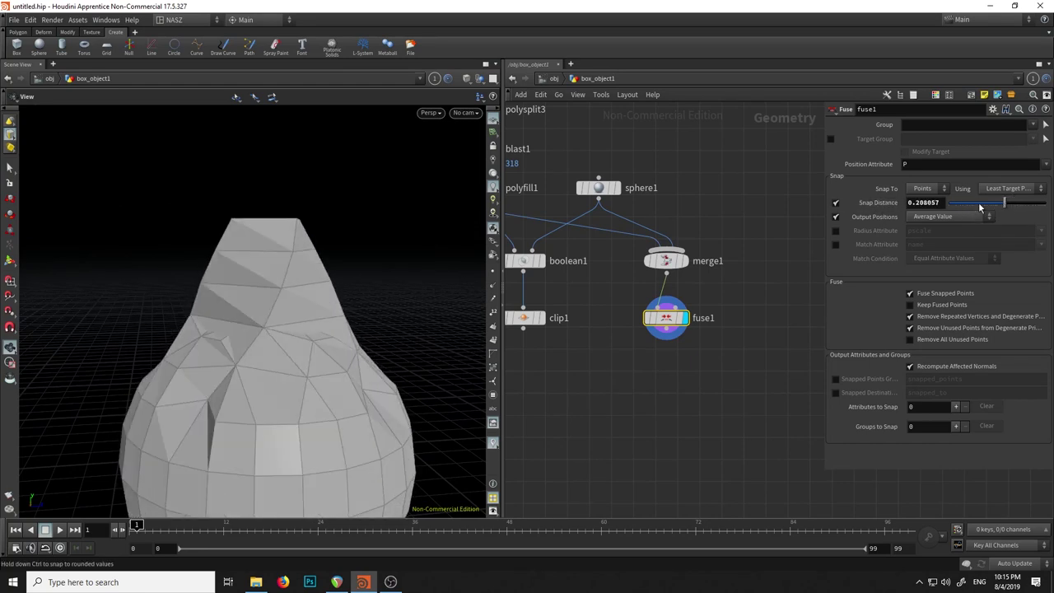
drag(1004, 204, 946, 210)
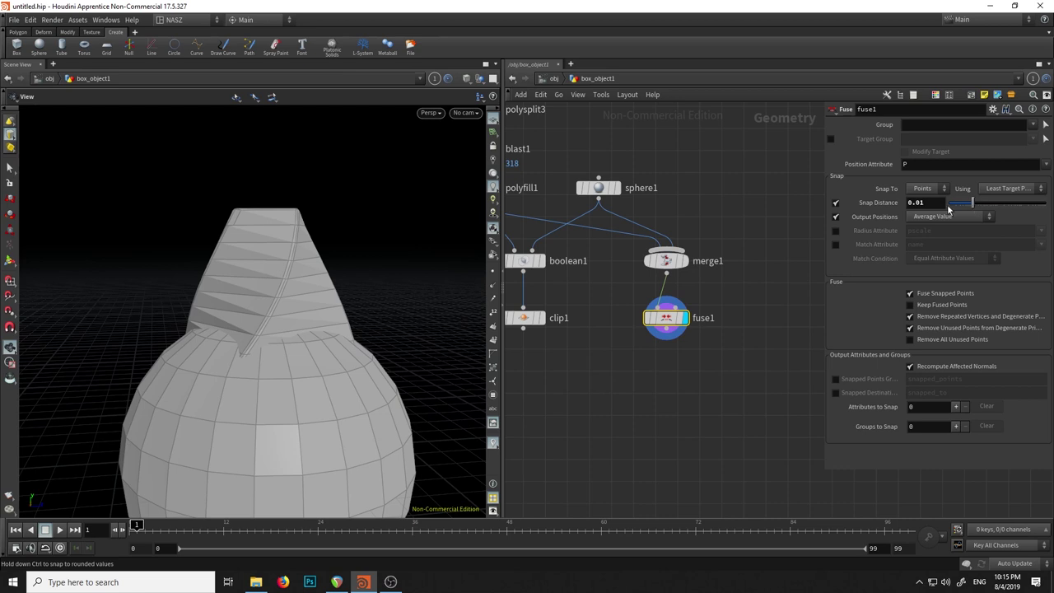
middle_drag(601, 410, 667, 422)
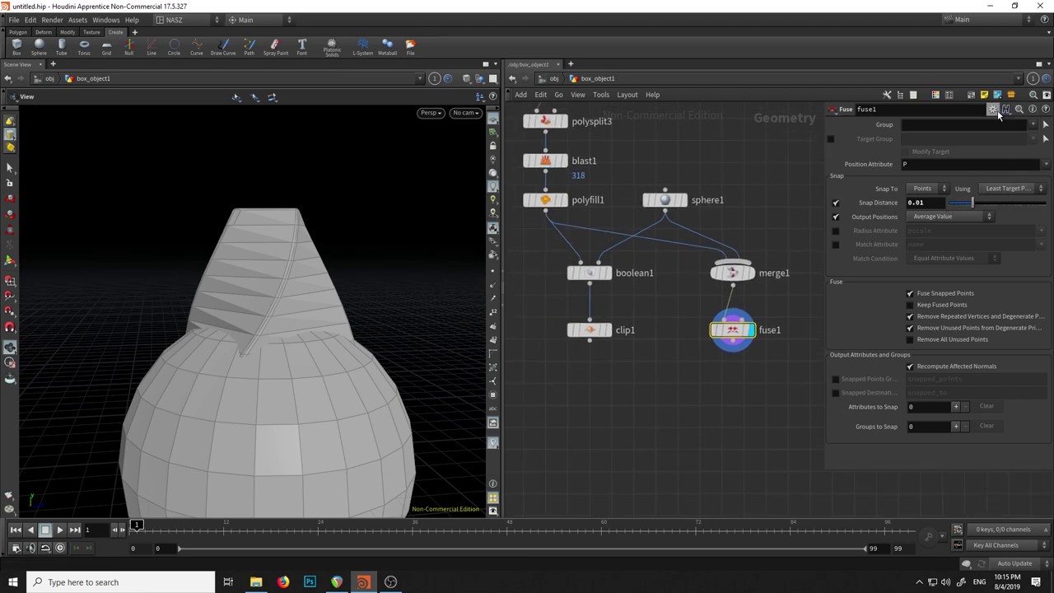
drag(950, 208, 958, 205)
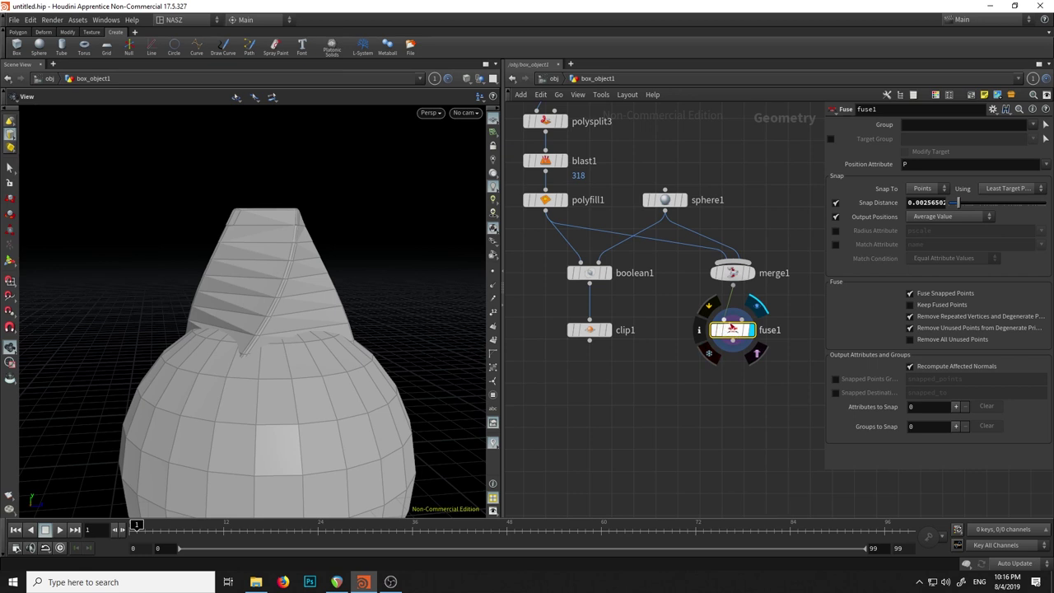
mouse_move(732, 330)
key(Tab)
mouse_move(679, 357)
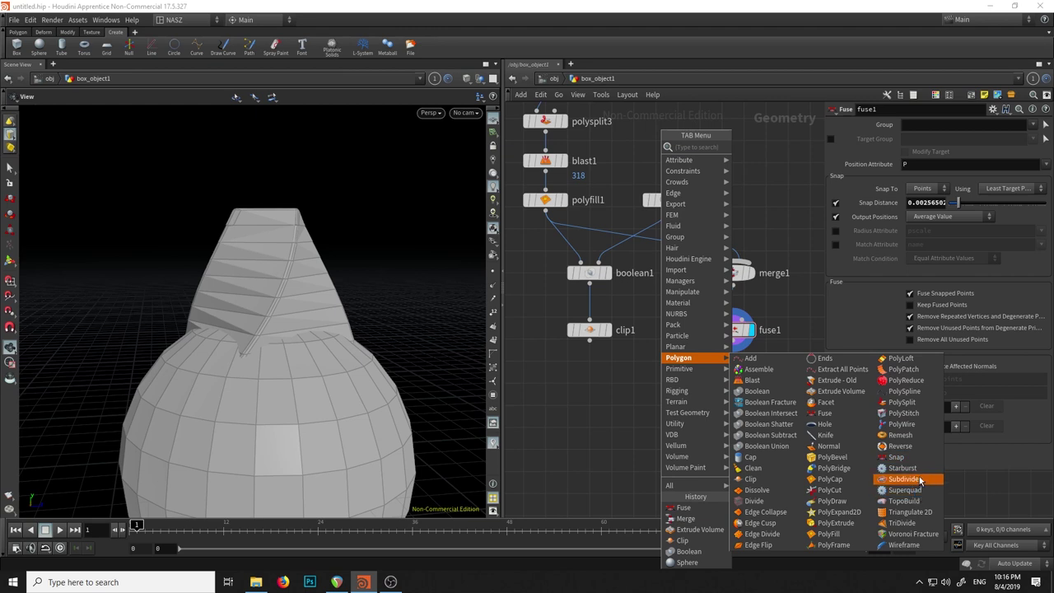
Add unconnected PolyReduce, Remesh and Subdivide nodes to the network.
click(905, 380)
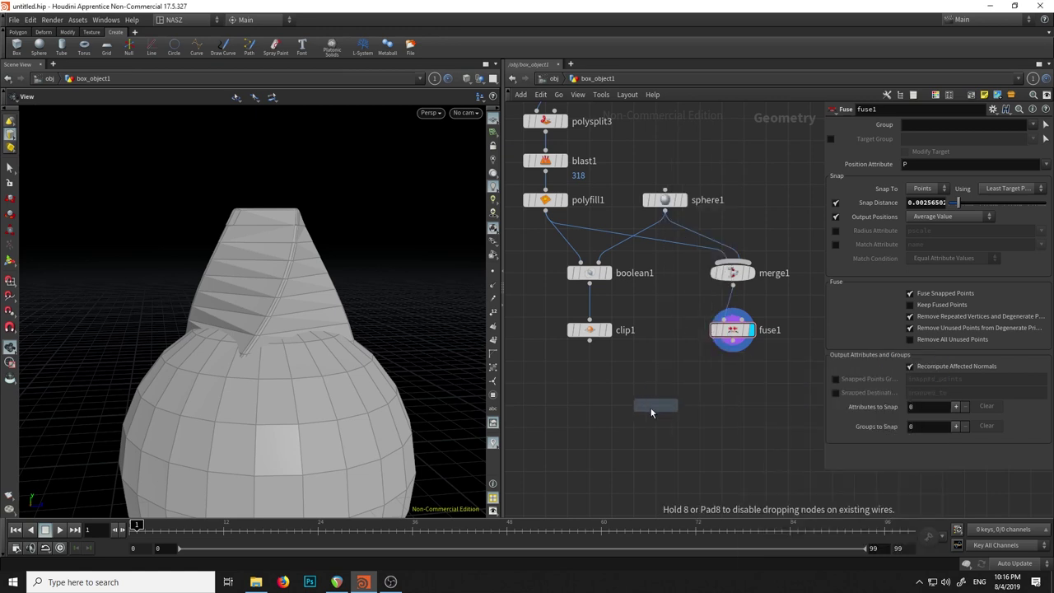
click(646, 412)
key(Tab)
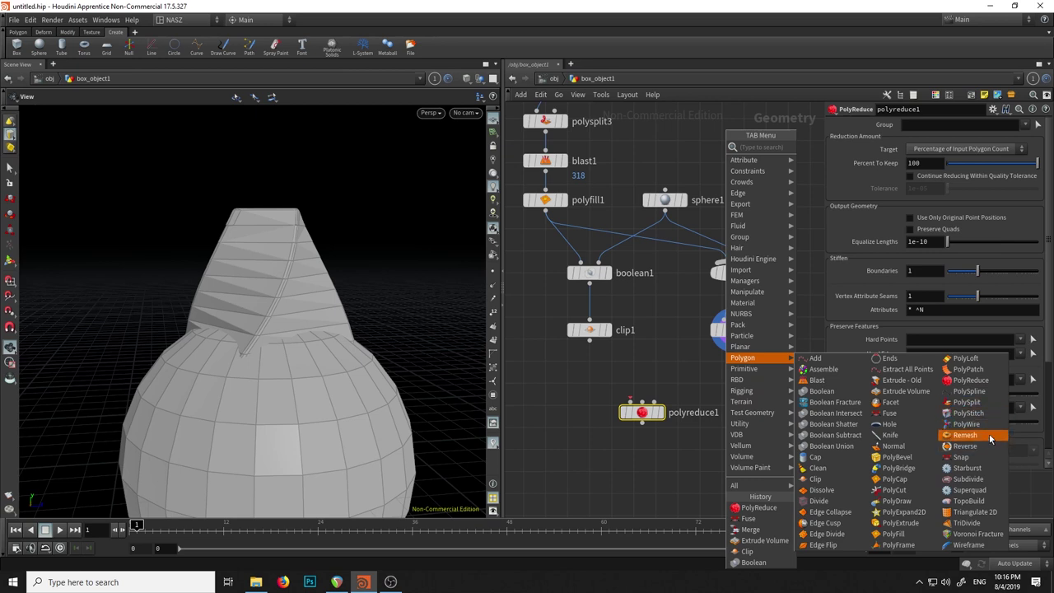
click(987, 435)
click(771, 413)
key(Tab)
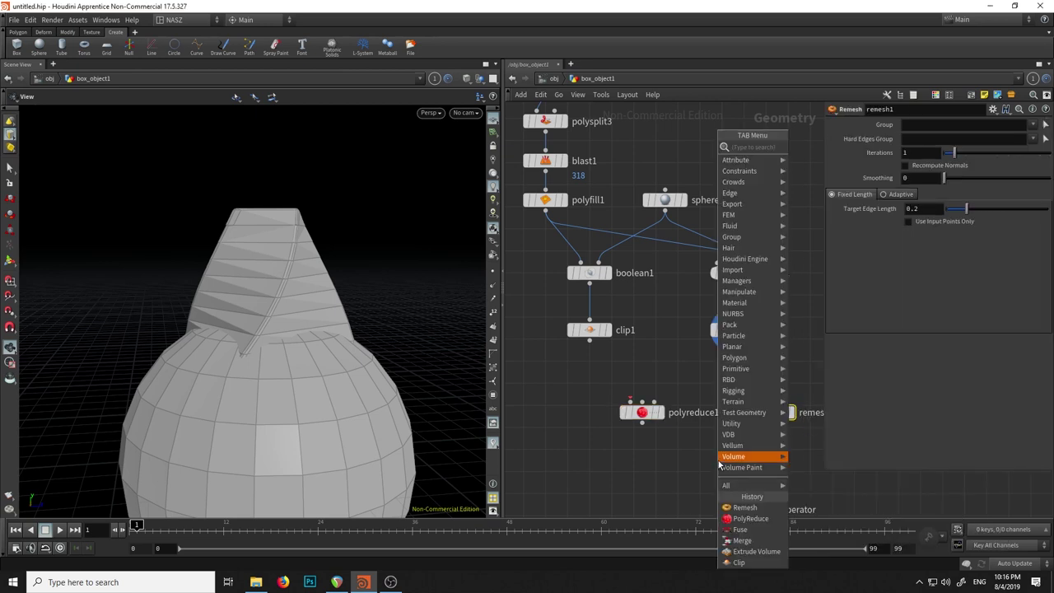
mouse_move(749, 468)
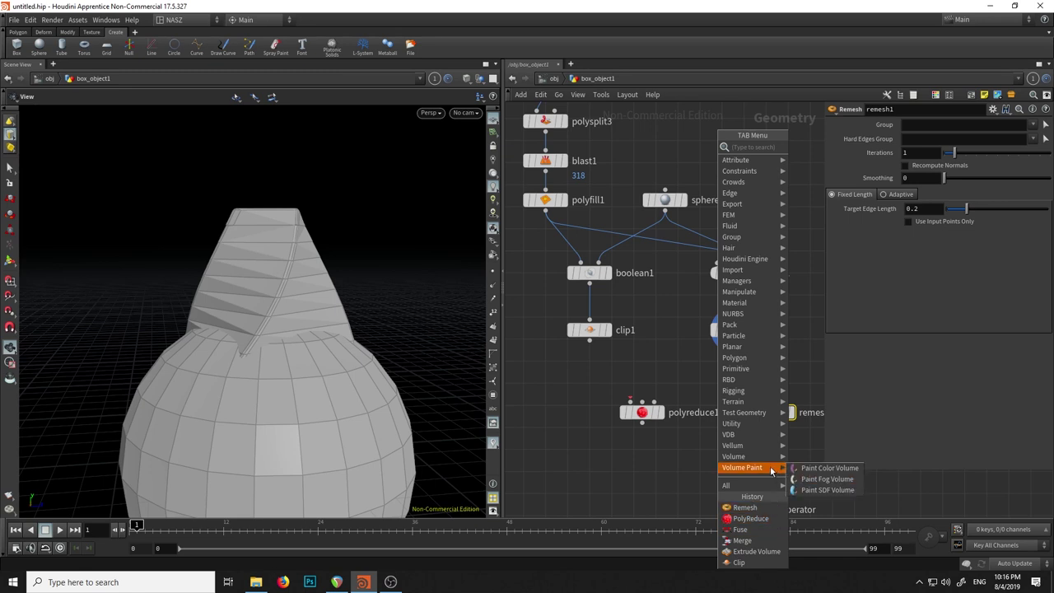
text(sub)
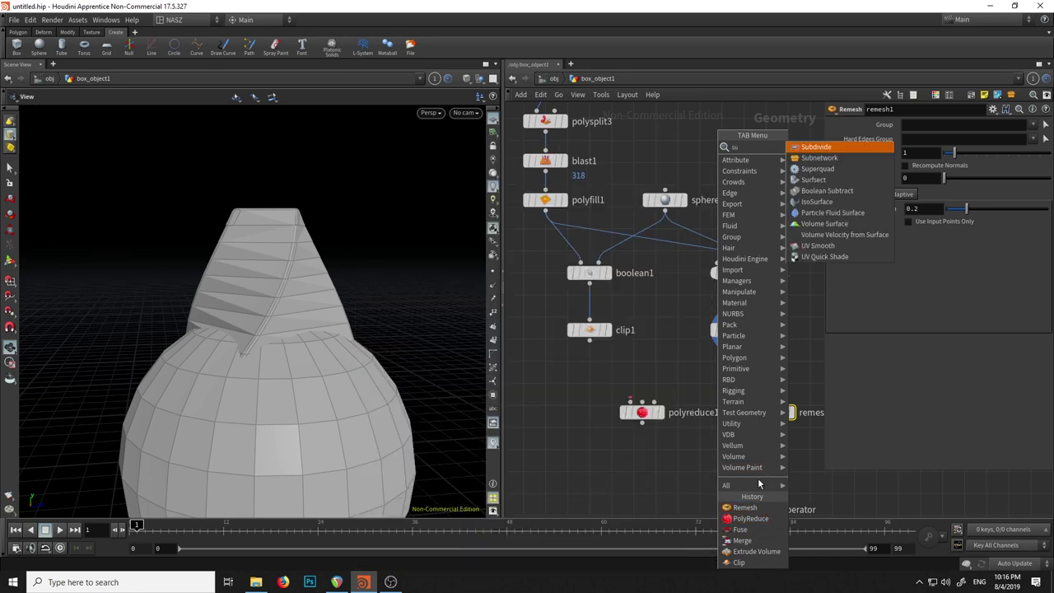
key(Return)
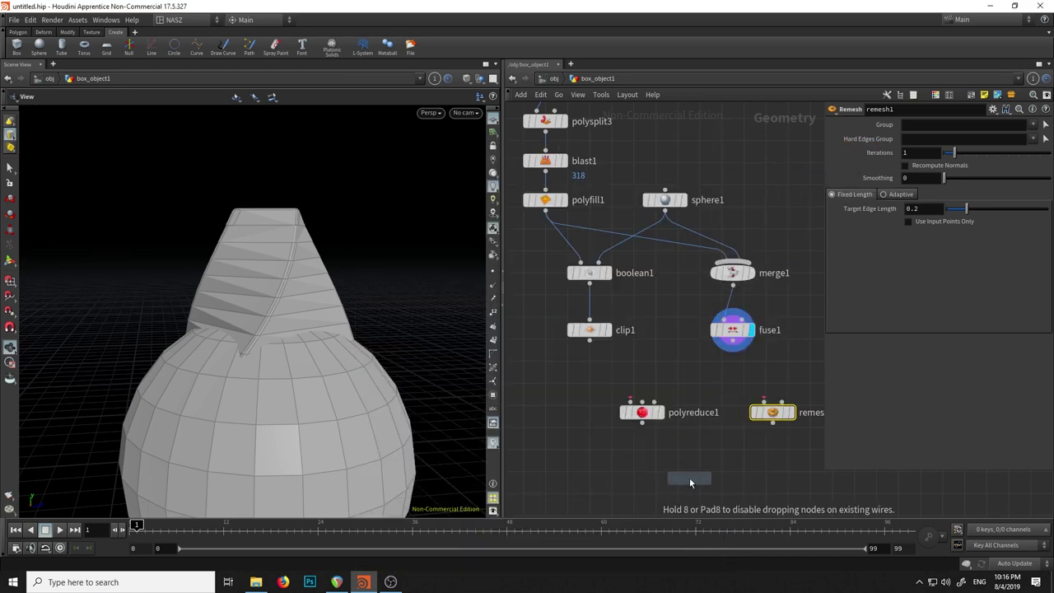
click(689, 478)
Display clip1's clipped mesh, move clip1 left, then show boolean1's result.
scroll(663, 337, down, 2)
scroll(638, 322, down, 1)
scroll(612, 309, down, 1)
scroll(612, 310, down, 1)
middle_click(599, 307)
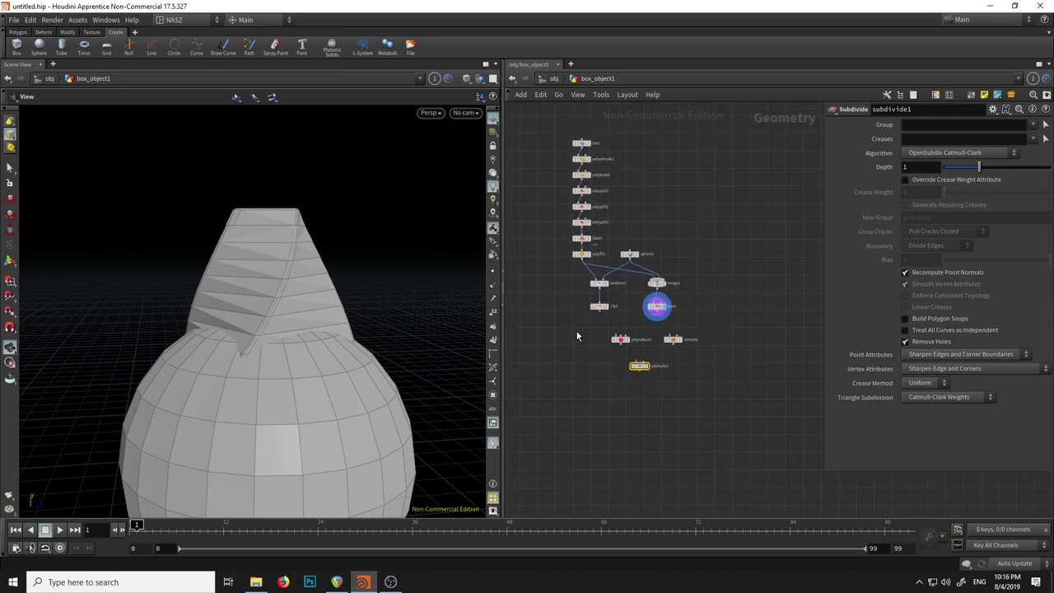
scroll(616, 336, up, 4)
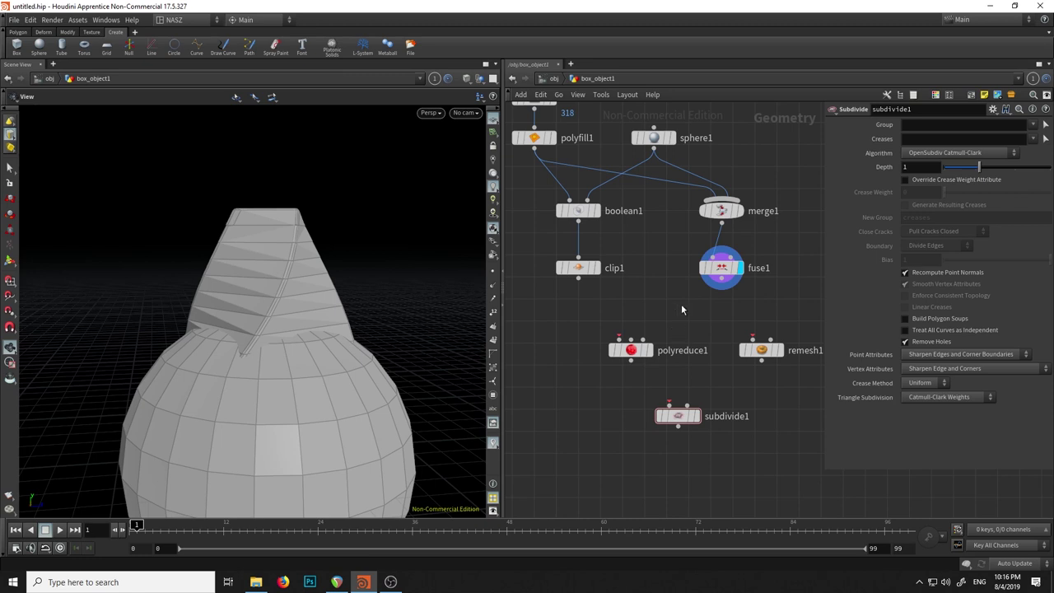
mouse_move(578, 268)
click(598, 276)
drag(578, 269, 526, 273)
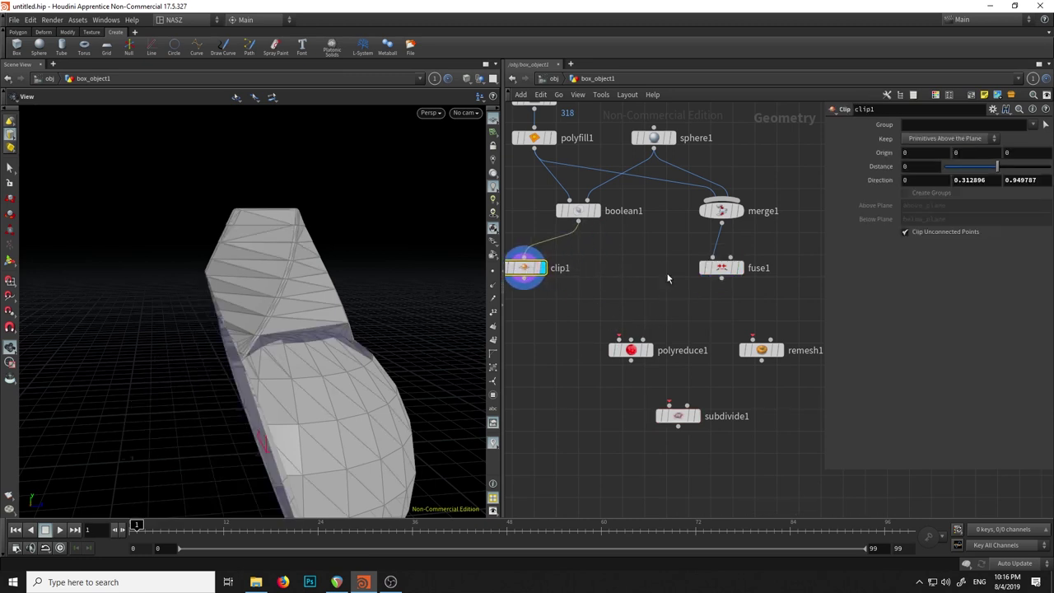
click(596, 214)
click(579, 216)
Place polyreduce1 under boolean1, wire boolean1 into it, and display it.
drag(633, 353, 626, 280)
click(580, 227)
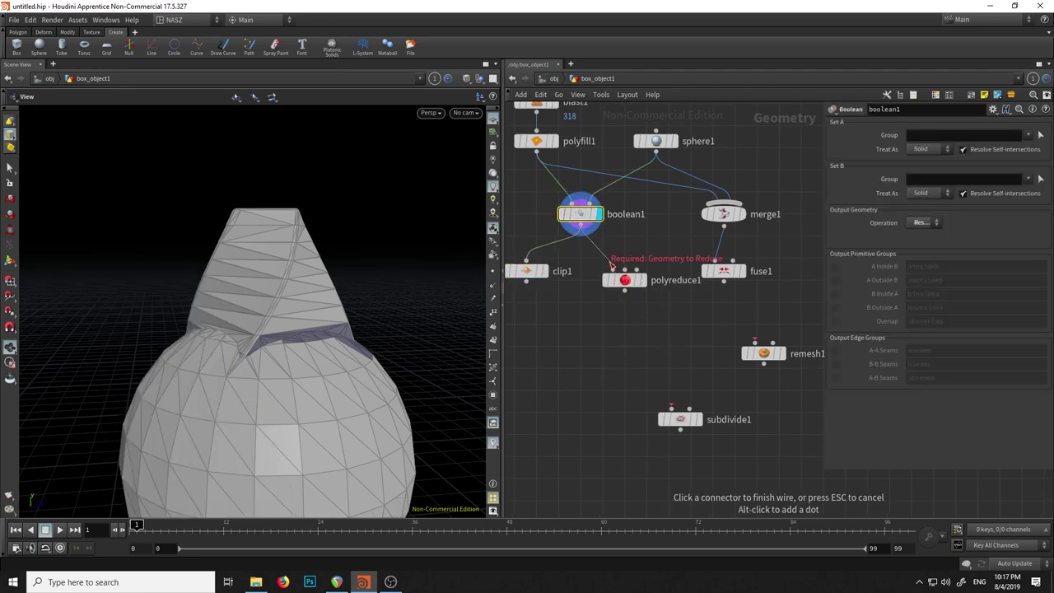
click(643, 281)
click(643, 281)
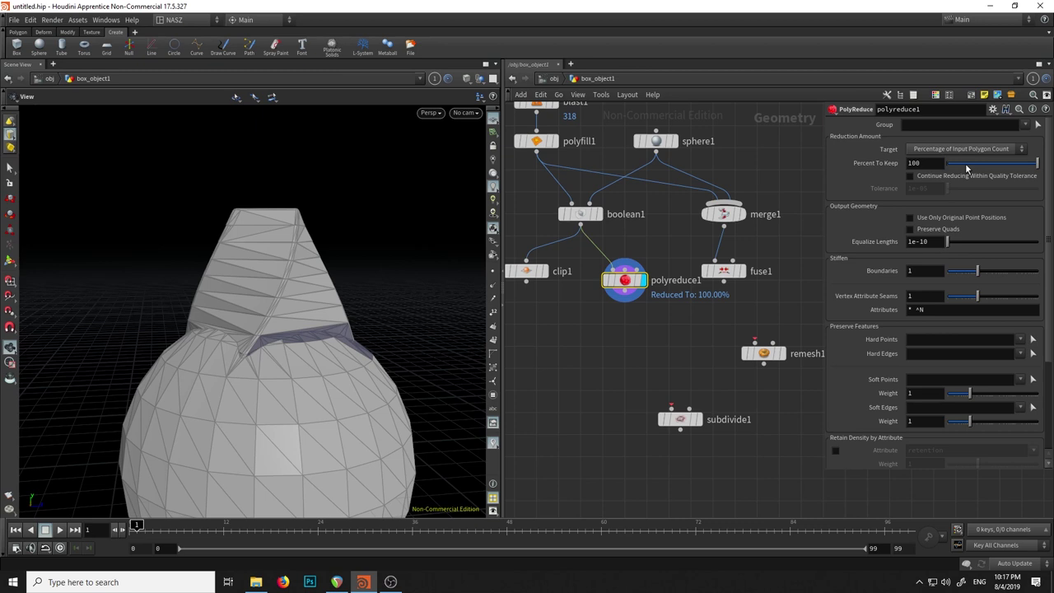
click(966, 165)
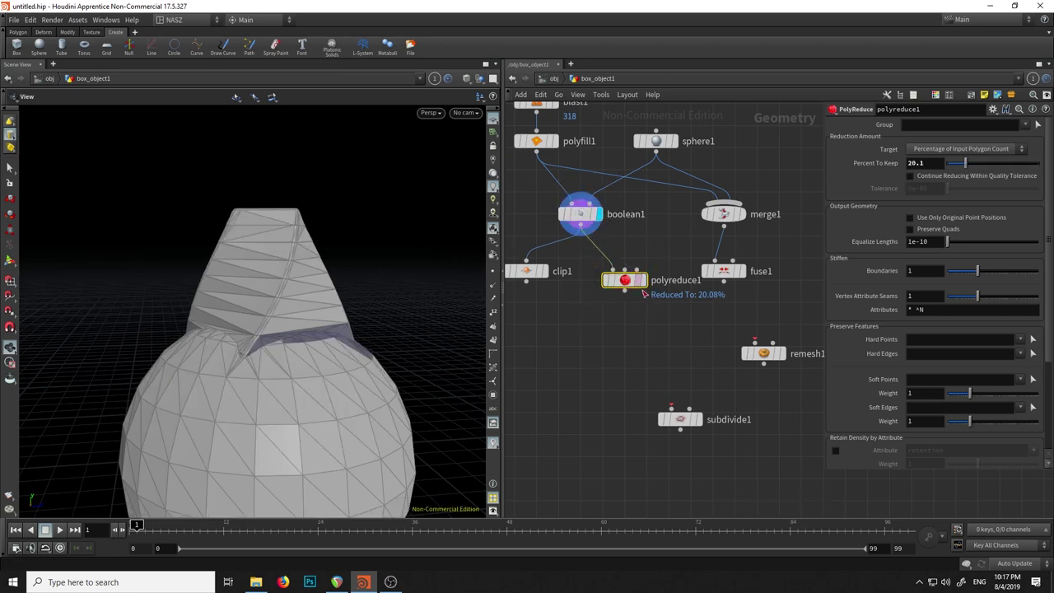
click(642, 280)
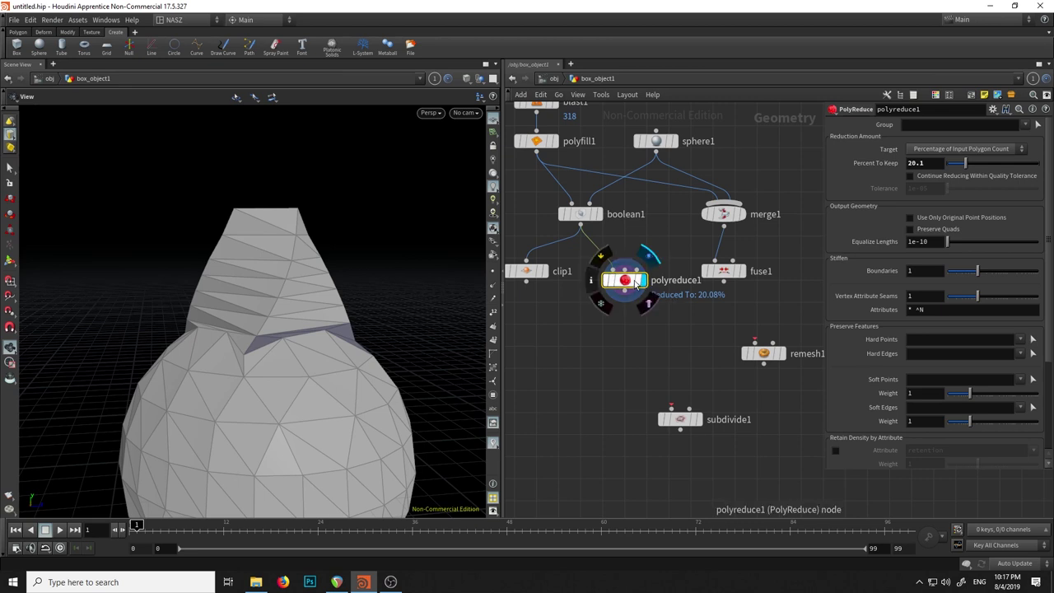
Compare boolean1 and polyreduce1 polygon counts, settling Percent To Keep at 51.2.
middle_click(581, 217)
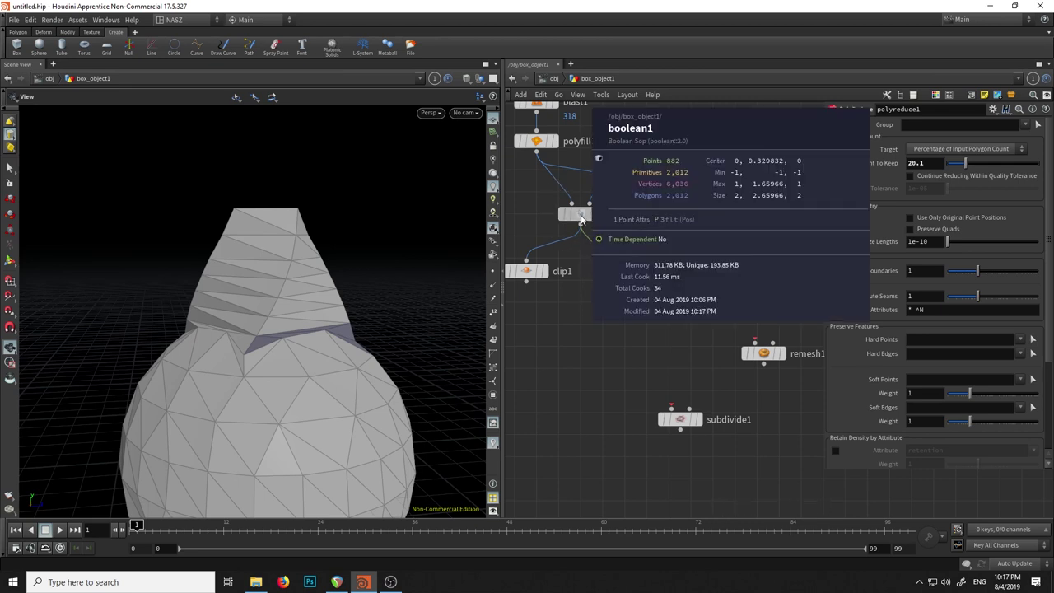
middle_click(626, 284)
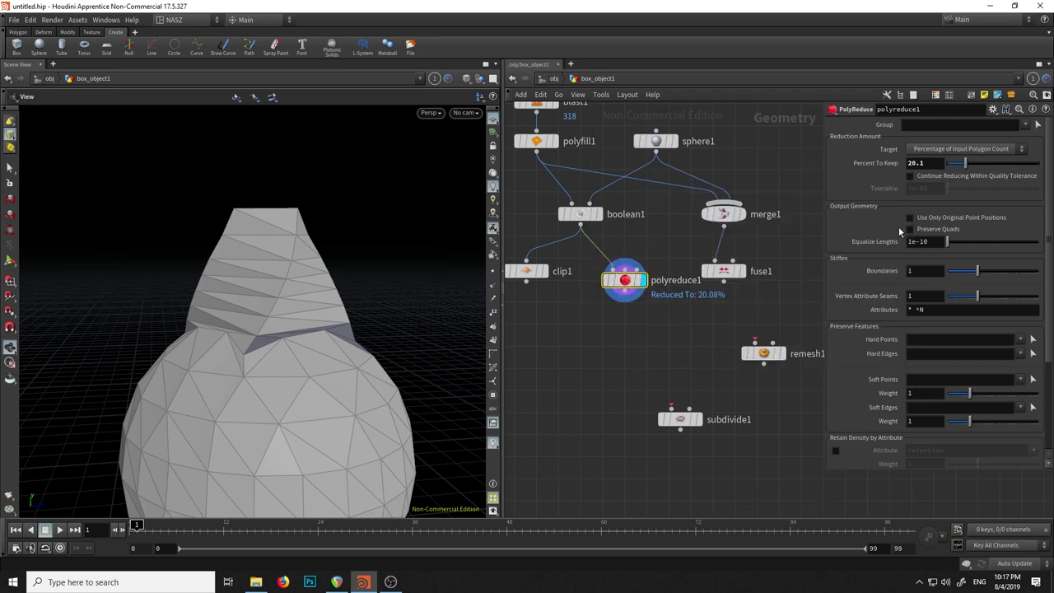
drag(958, 167, 957, 166)
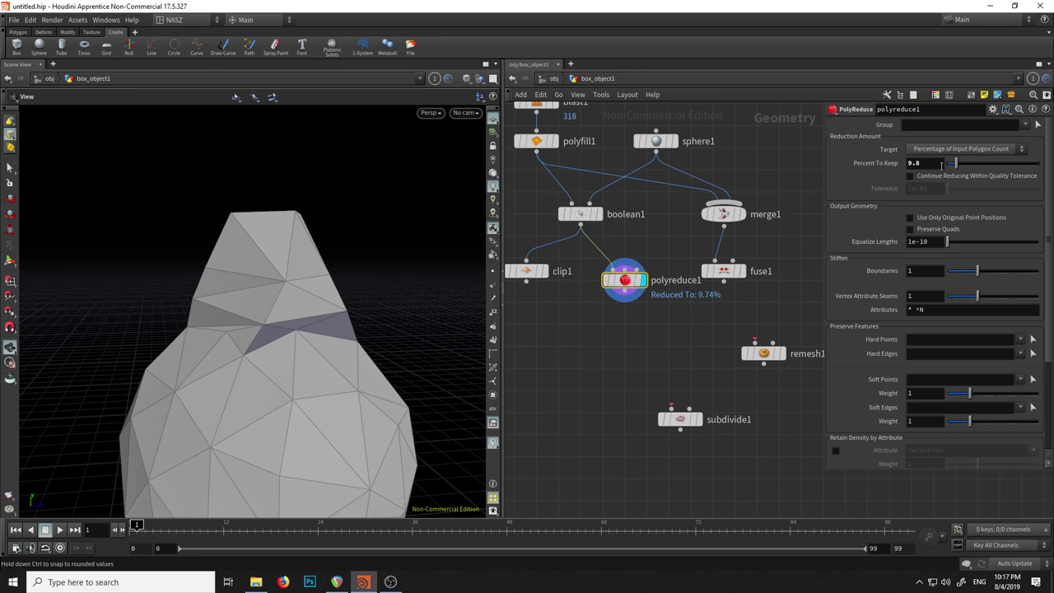
middle_click(626, 282)
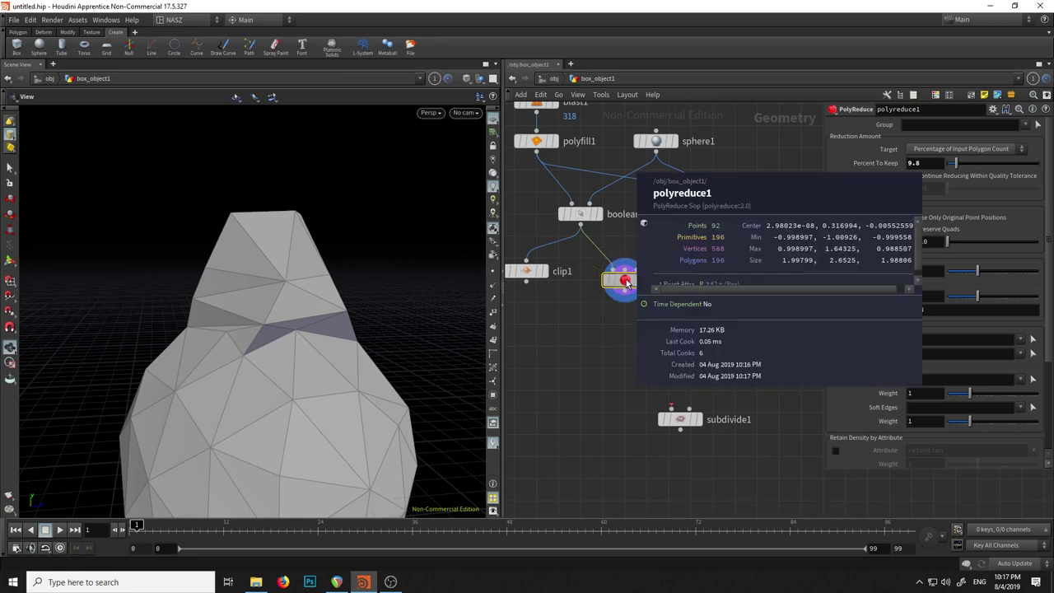
middle_click(583, 214)
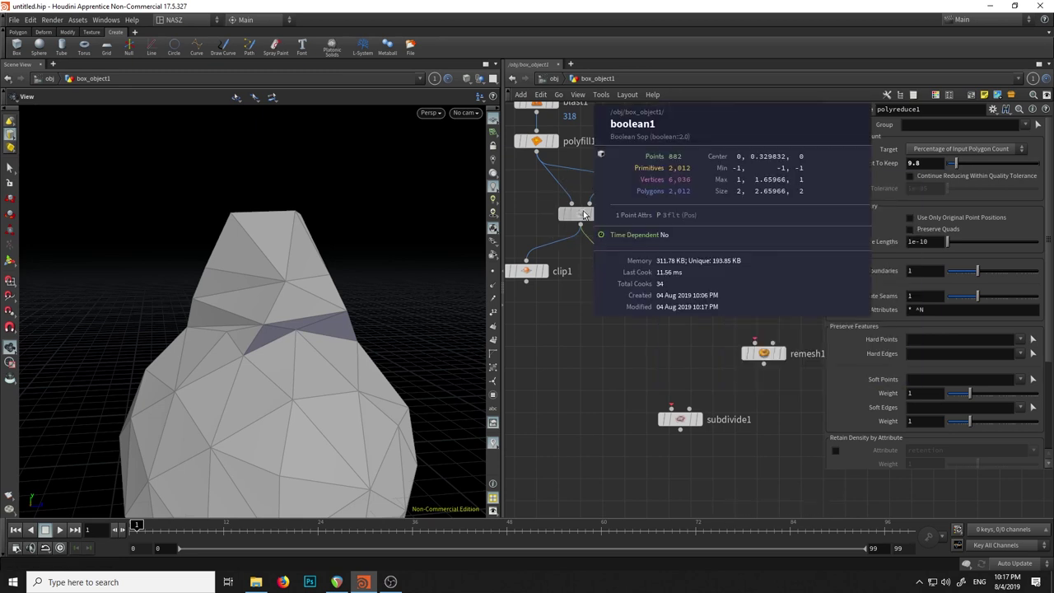
mouse_move(621, 305)
middle_down()
mouse_move(609, 303)
mouse_move(661, 348)
middle_up()
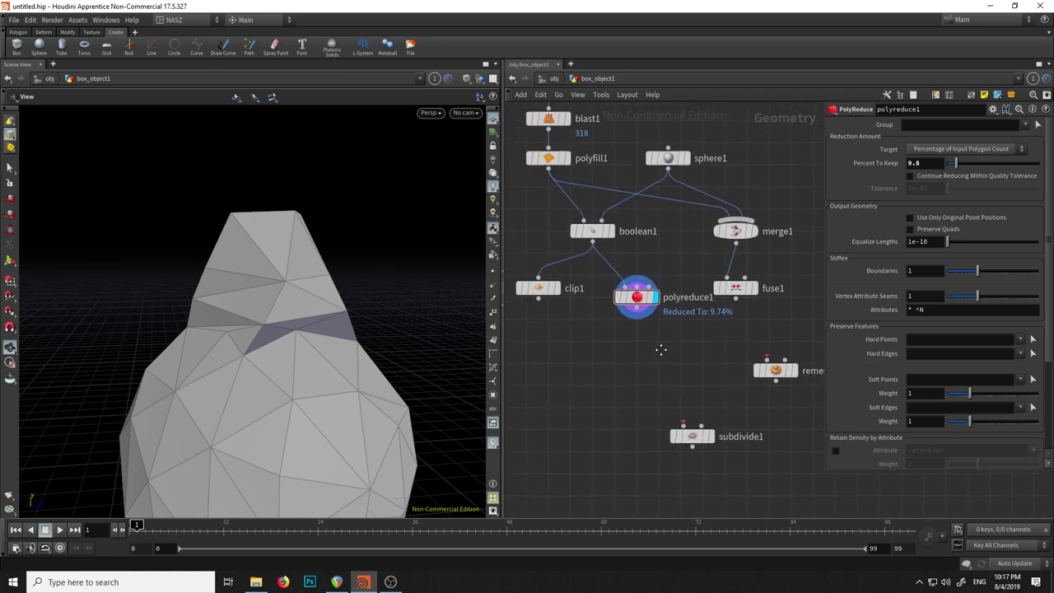
middle_drag(576, 284, 596, 333)
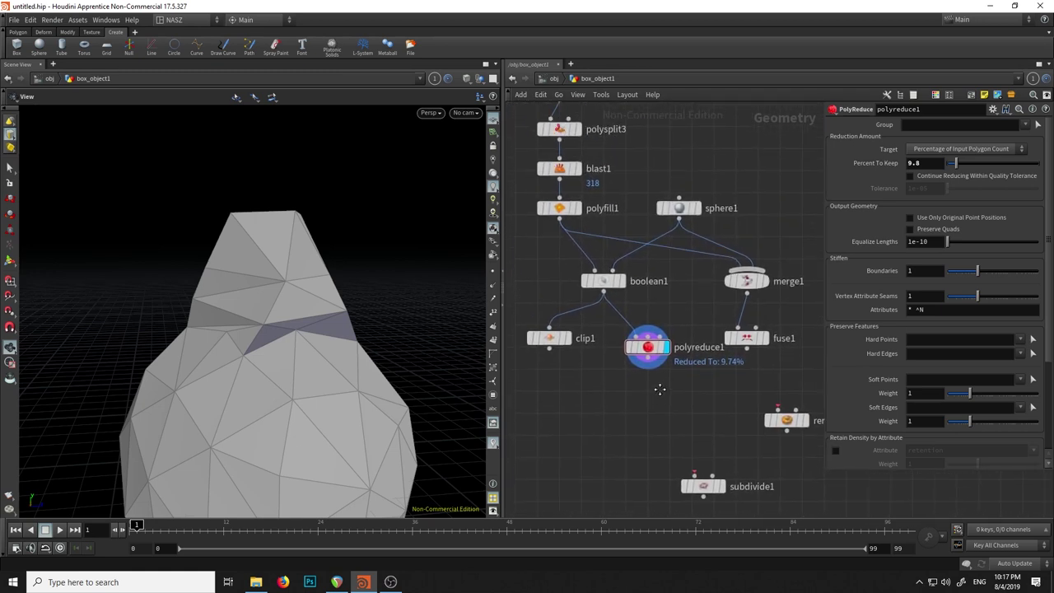
middle_drag(654, 370, 642, 284)
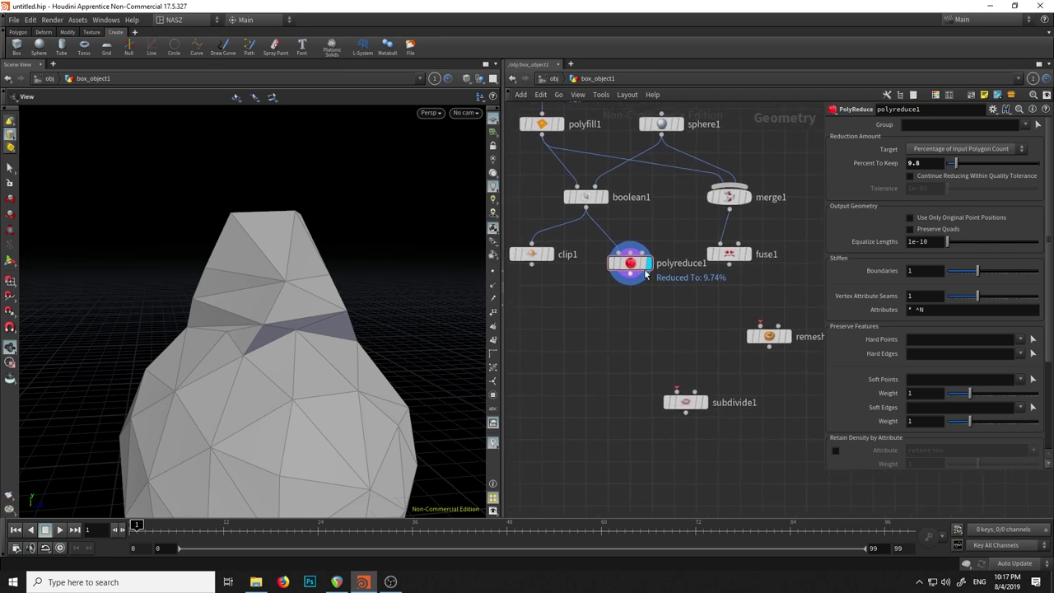
drag(955, 163, 996, 169)
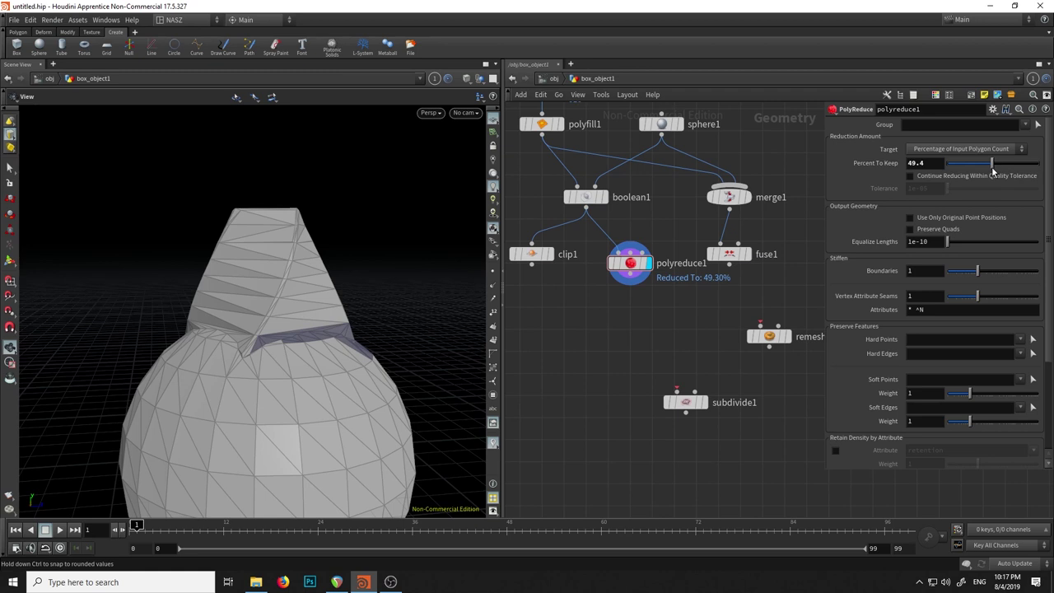
Move subdivide1 up beneath polyreduce1 and select it.
mouse_move(673, 317)
middle_down()
mouse_move(670, 264)
mouse_move(601, 293)
middle_up()
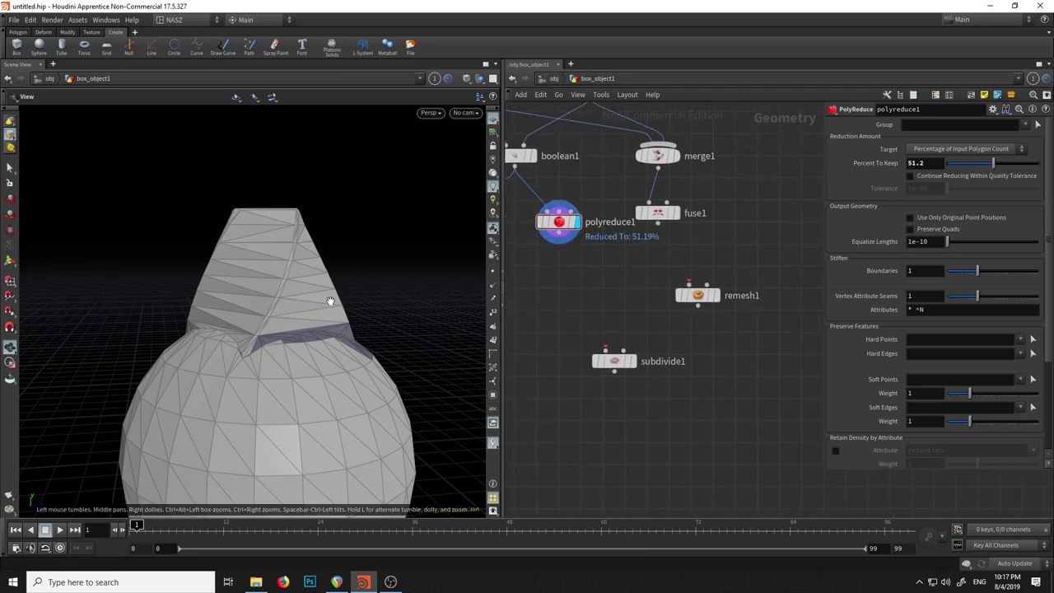
drag(611, 367, 577, 296)
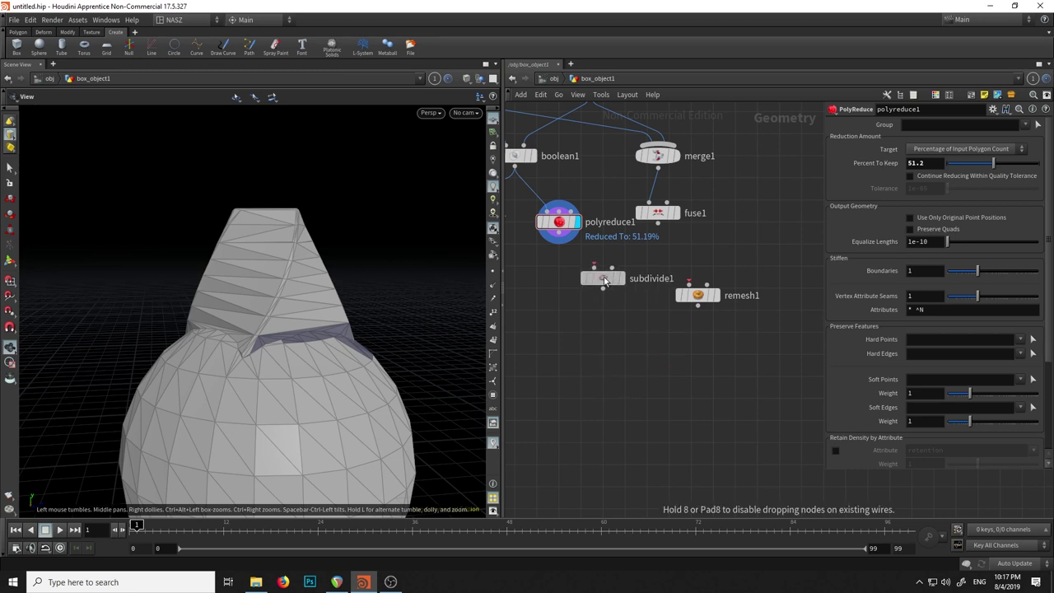
click(578, 296)
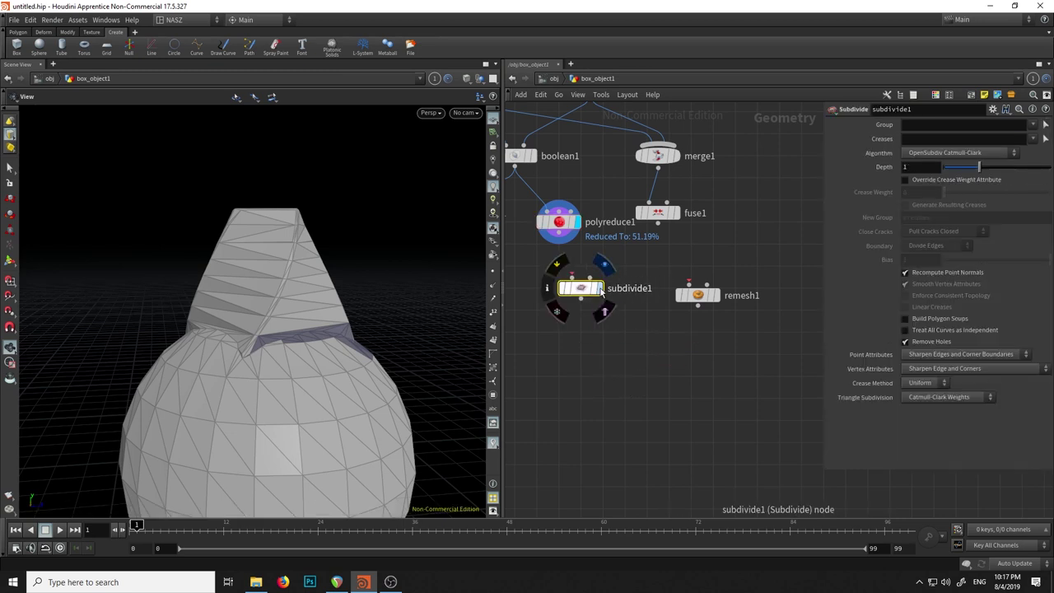
Wire polyreduce1 into subdivide1 and check both nodes' polygon counts.
click(571, 280)
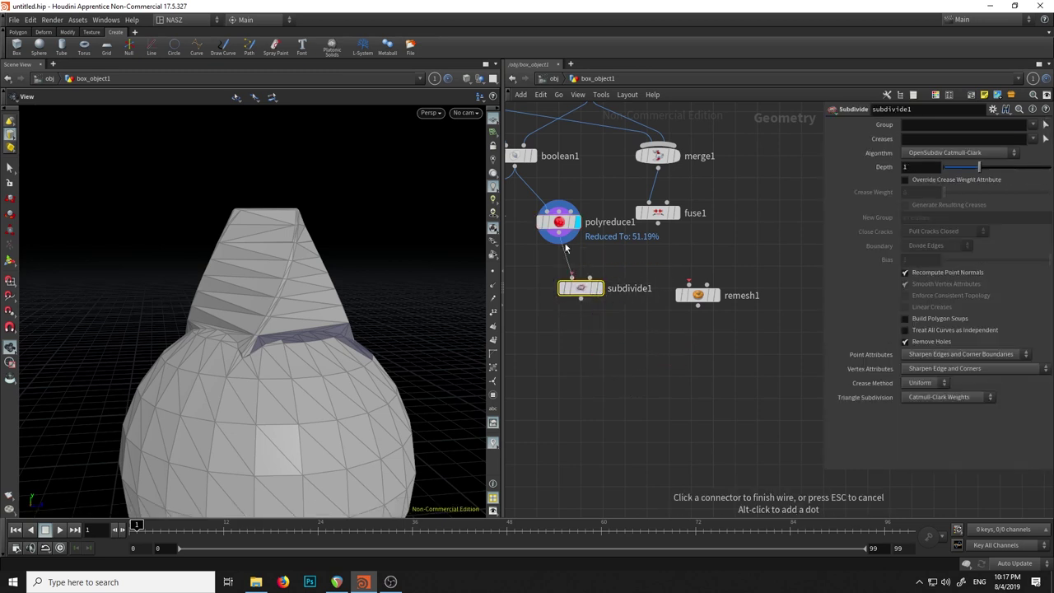
click(566, 237)
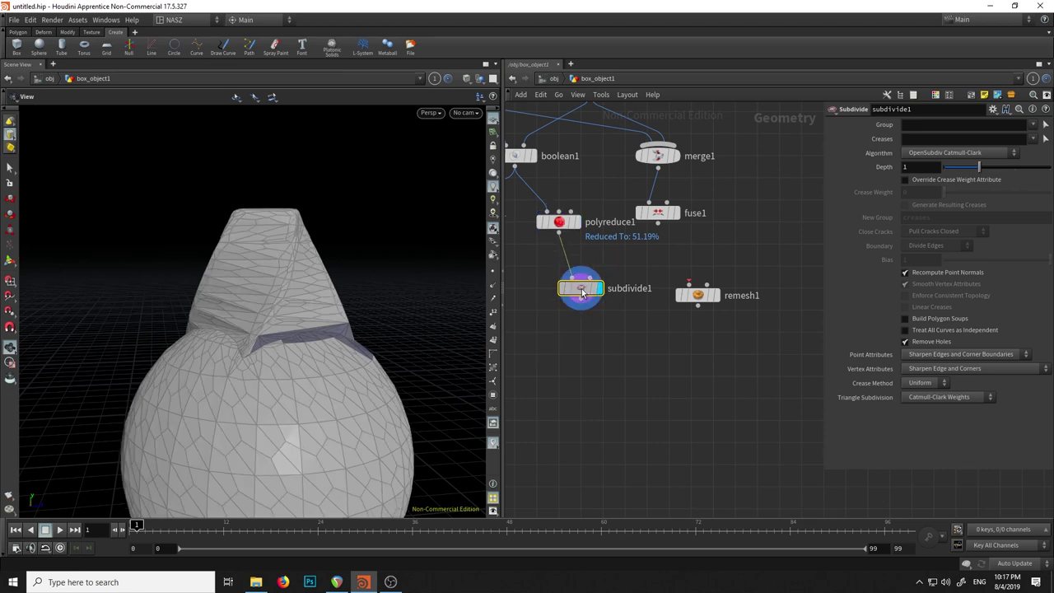
mouse_move(280, 214)
mouse_down()
mouse_move(338, 331)
mouse_move(360, 230)
mouse_move(294, 230)
mouse_move(278, 310)
mouse_move(252, 302)
mouse_move(288, 184)
mouse_move(273, 217)
mouse_move(246, 218)
mouse_move(266, 180)
mouse_move(266, 136)
mouse_move(279, 178)
mouse_move(262, 208)
mouse_move(287, 259)
mouse_move(332, 252)
mouse_up()
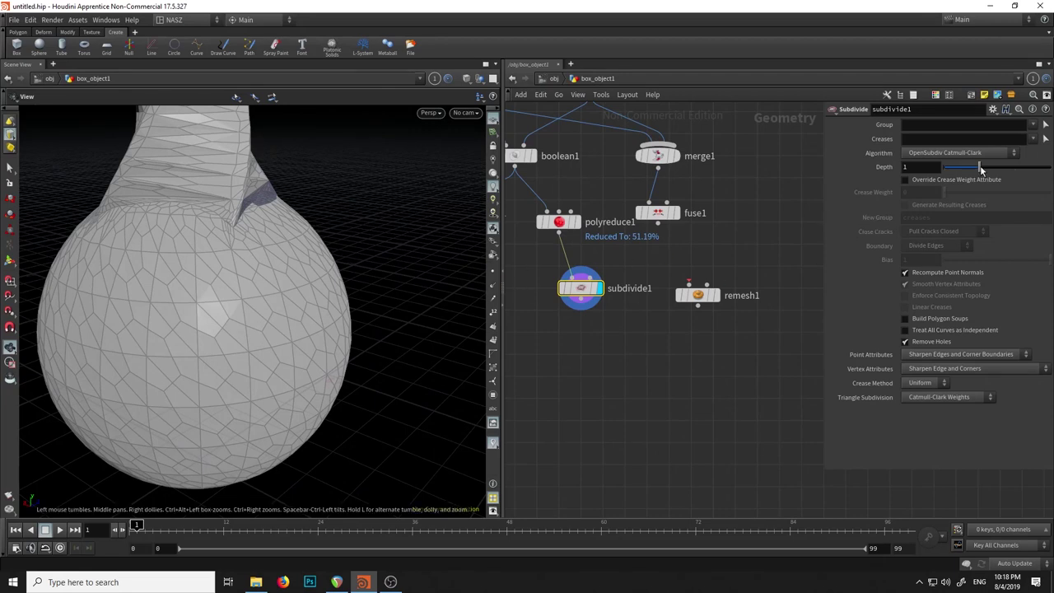
middle_click(565, 219)
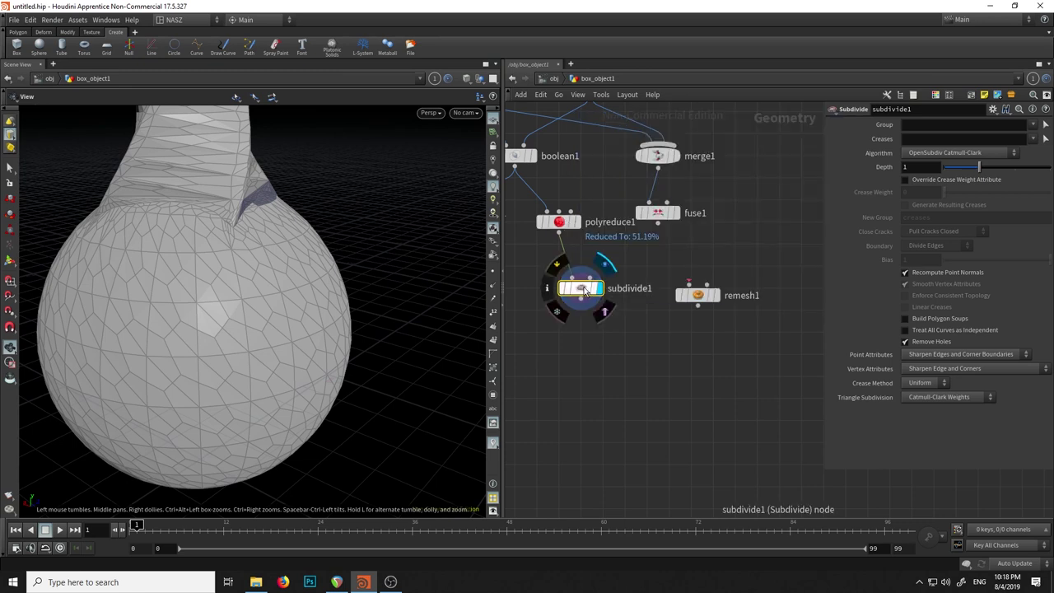
middle_click(582, 289)
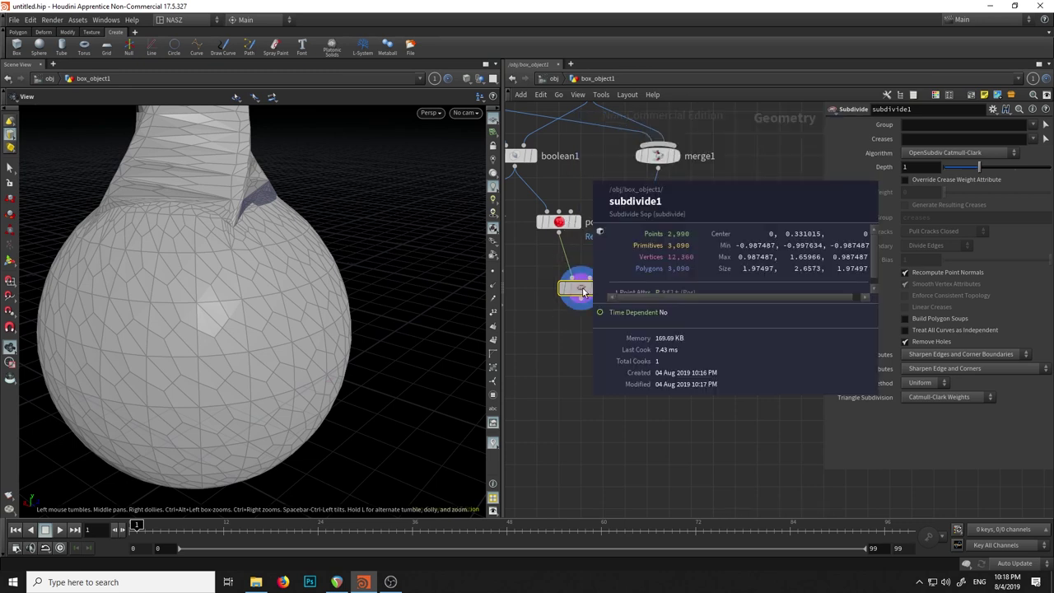
Set subdivide1's Depth to 2 and check the denser 12,360-polygon bulb.
click(1018, 168)
middle_click(576, 290)
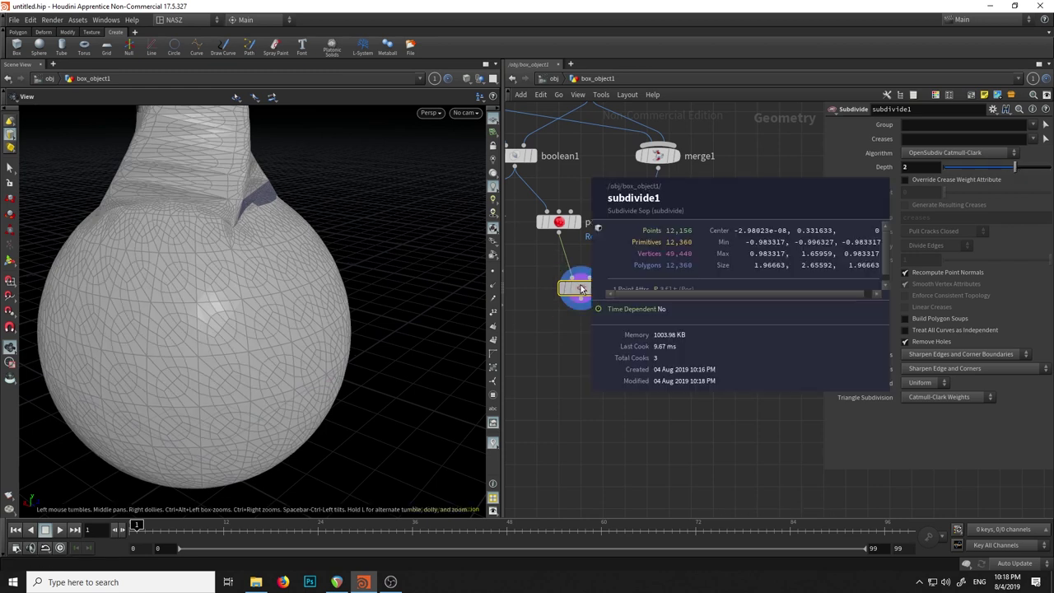
mouse_move(306, 230)
mouse_down()
mouse_move(375, 381)
mouse_move(285, 312)
mouse_move(275, 390)
mouse_move(277, 348)
mouse_move(333, 341)
mouse_move(346, 271)
mouse_up()
click(466, 78)
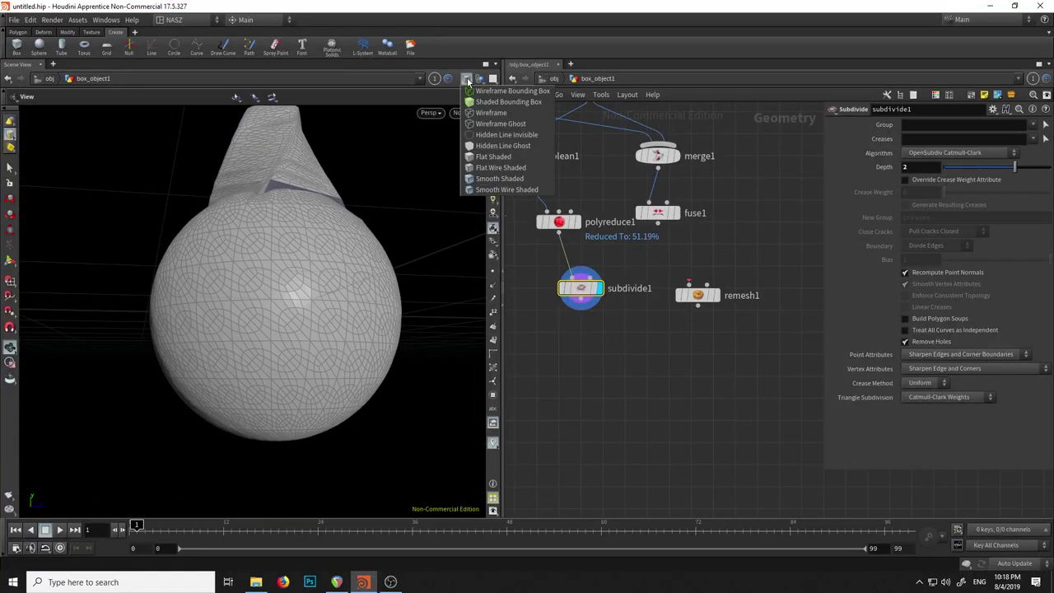
click(502, 179)
drag(407, 176, 484, 222)
click(577, 222)
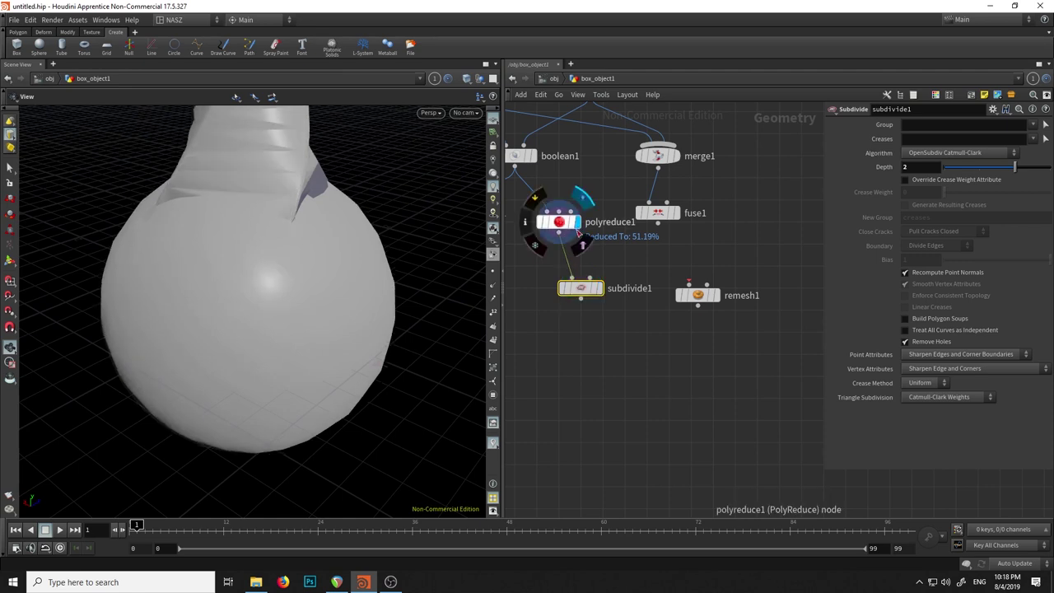
click(600, 288)
mouse_move(365, 245)
mouse_down()
mouse_move(322, 249)
mouse_move(372, 286)
mouse_move(313, 353)
mouse_move(400, 283)
mouse_move(332, 302)
mouse_move(376, 287)
mouse_move(345, 280)
mouse_up()
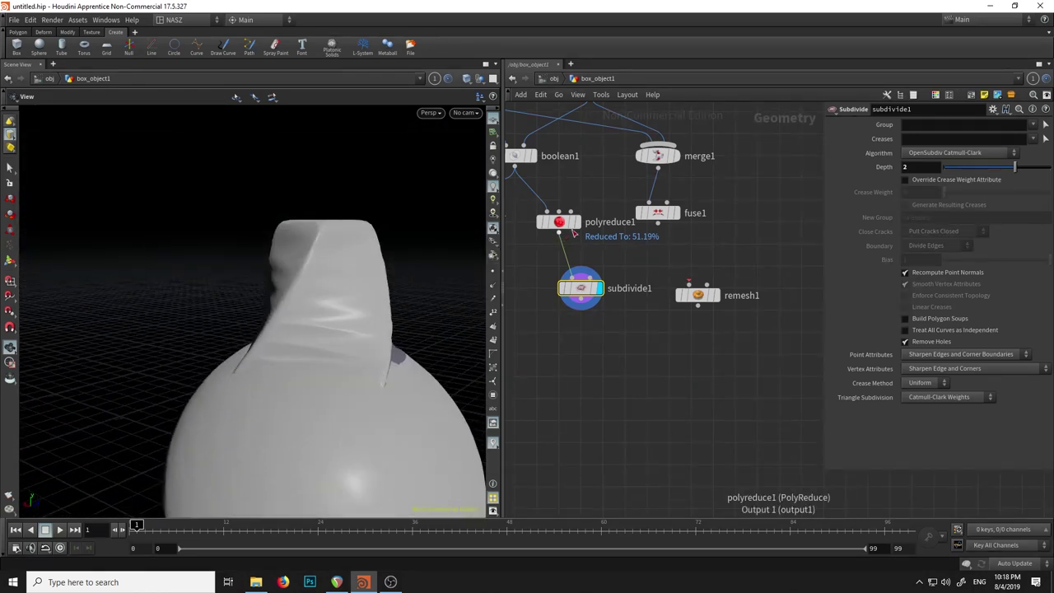
click(577, 222)
mouse_move(430, 247)
mouse_down()
mouse_move(353, 294)
mouse_move(345, 284)
mouse_move(411, 297)
mouse_up()
click(582, 293)
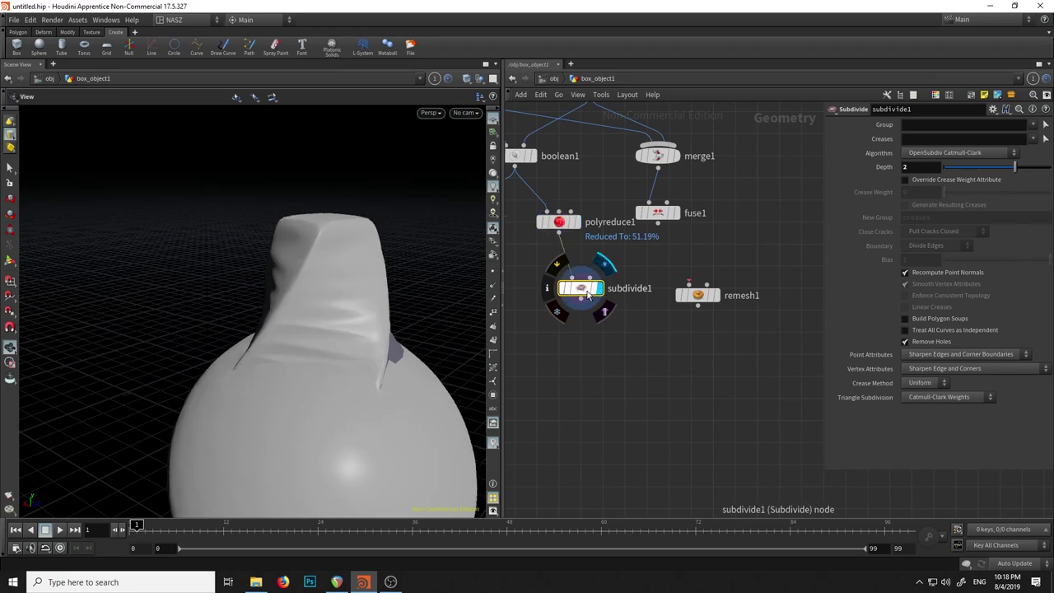
mouse_move(411, 275)
mouse_down()
mouse_move(357, 317)
mouse_move(383, 322)
mouse_move(431, 209)
mouse_up()
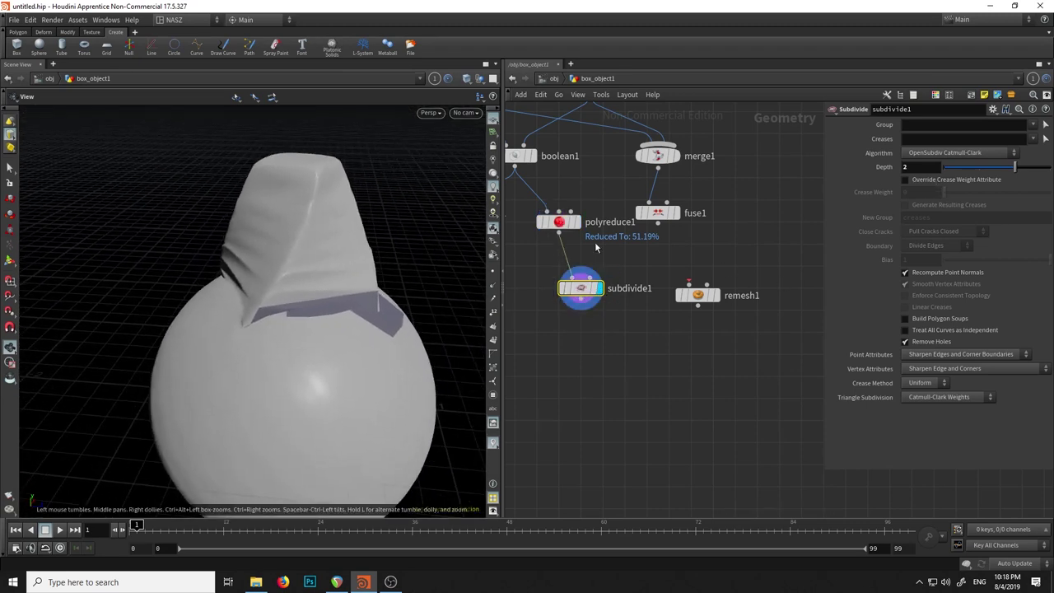
click(467, 79)
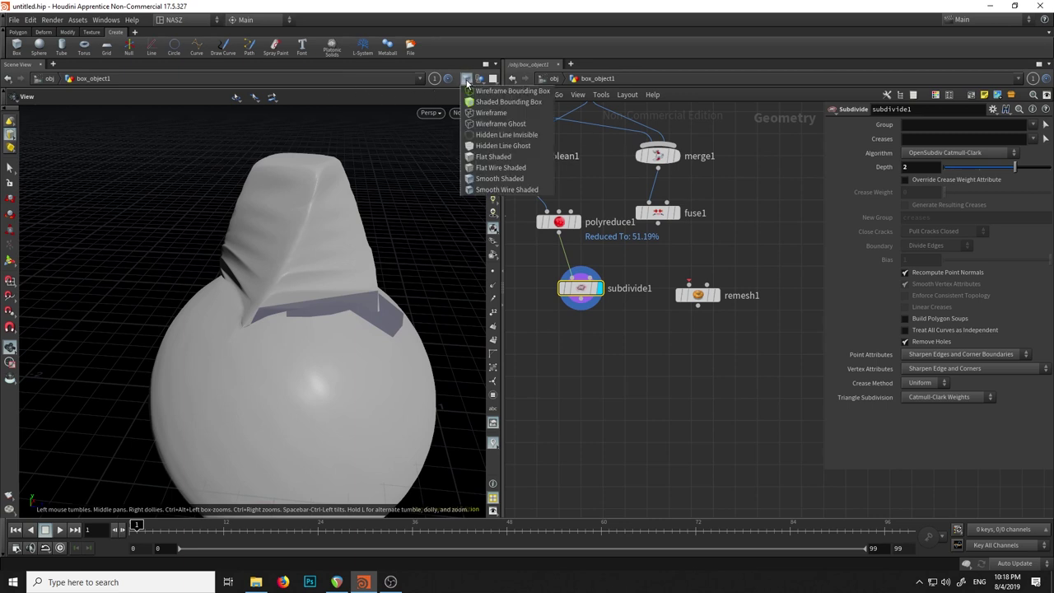
click(509, 168)
mouse_move(402, 251)
mouse_down()
mouse_move(387, 200)
mouse_move(388, 228)
mouse_up()
scroll(388, 228, up, 3)
scroll(306, 211, up, 2)
scroll(297, 216, up, 2)
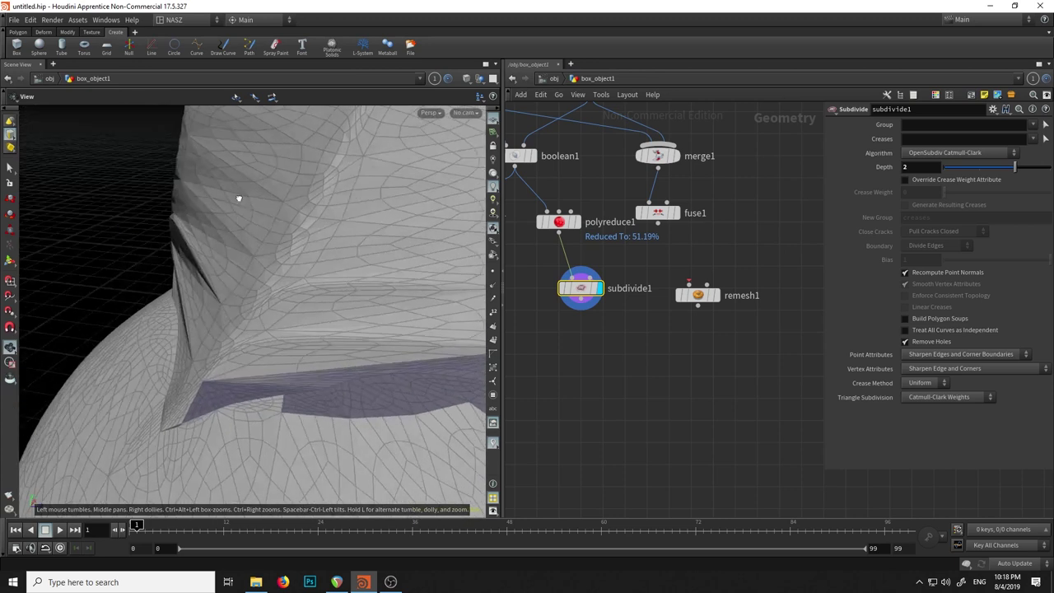
drag(238, 197, 342, 189)
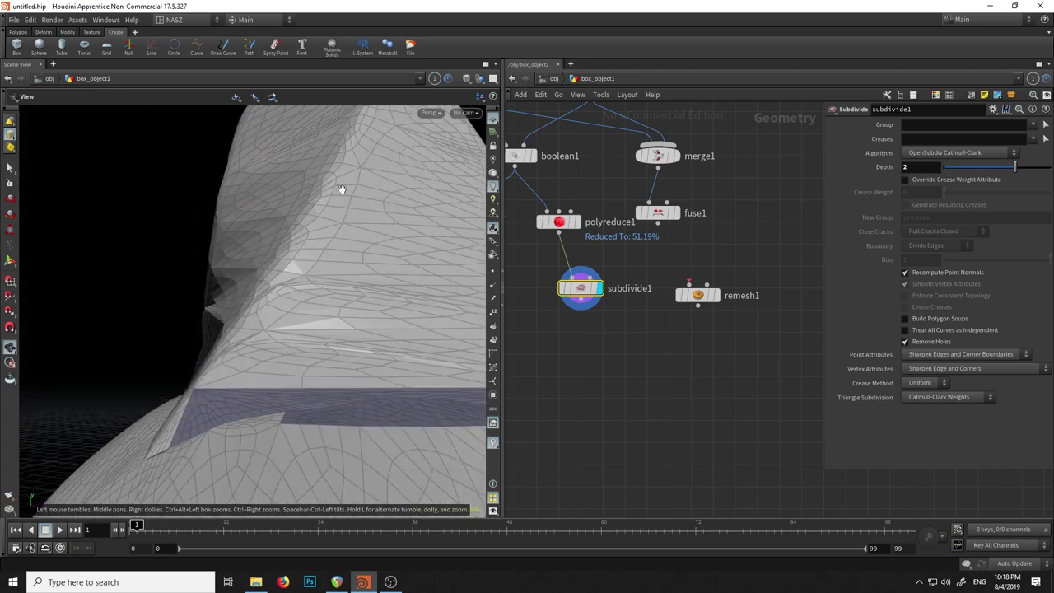
Override subdivide1's crease weight, set it to 1.5, and switch to Smooth Shaded.
click(906, 180)
drag(954, 193, 959, 195)
drag(391, 225, 426, 228)
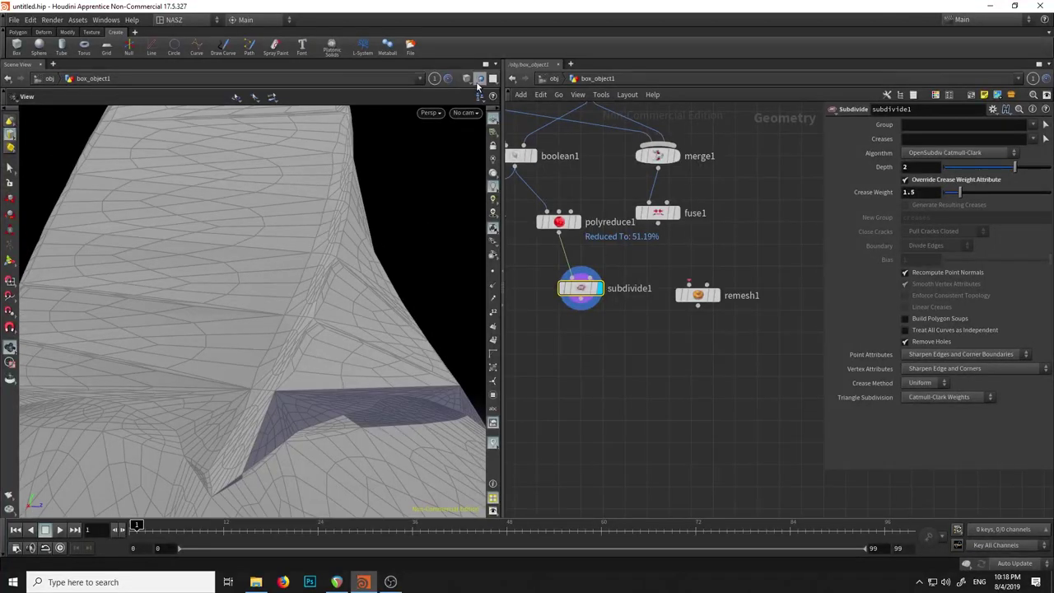
click(480, 78)
click(504, 174)
mouse_move(431, 221)
mouse_down()
mouse_move(341, 277)
mouse_move(406, 323)
mouse_move(367, 298)
mouse_move(360, 238)
mouse_move(357, 277)
mouse_move(395, 170)
mouse_move(447, 210)
mouse_up()
scroll(329, 280, down, 3)
scroll(336, 277, down, 3)
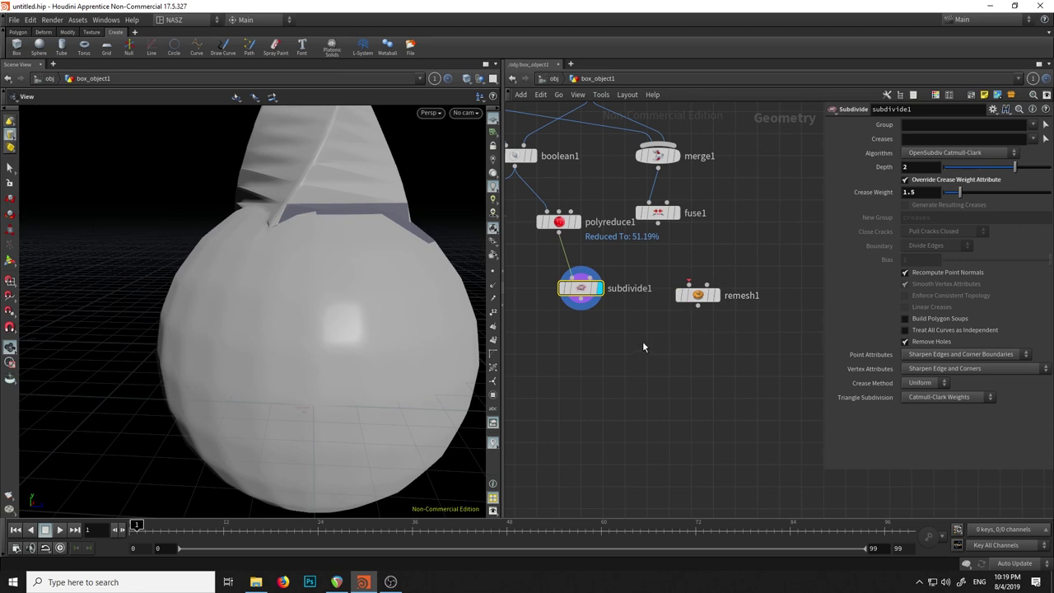
mouse_move(581, 288)
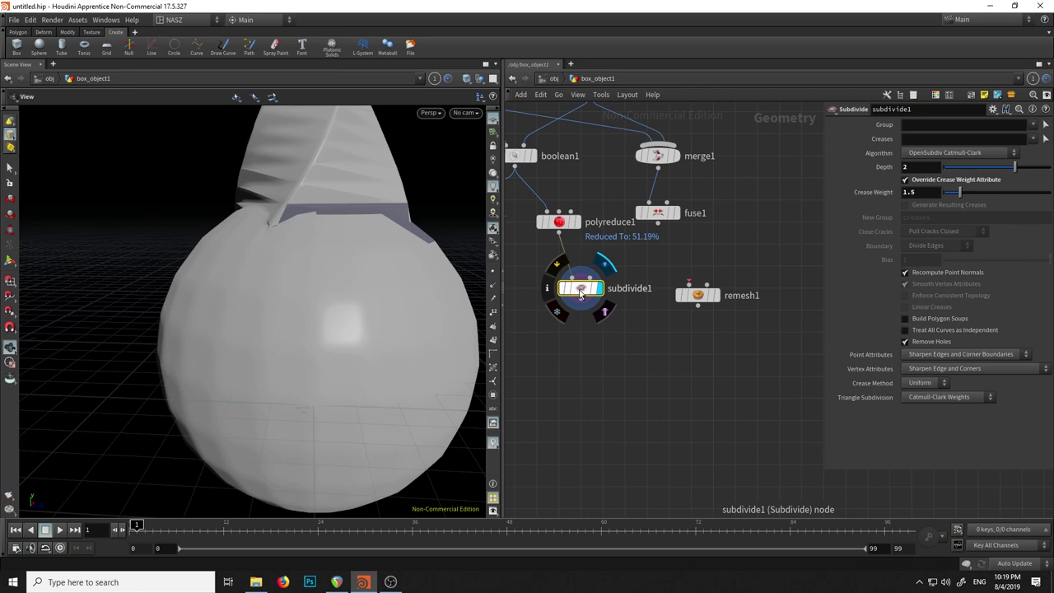
Move subdivide1 left in the network and briefly compare against polyreduce1's display.
middle_drag(582, 289, 691, 255)
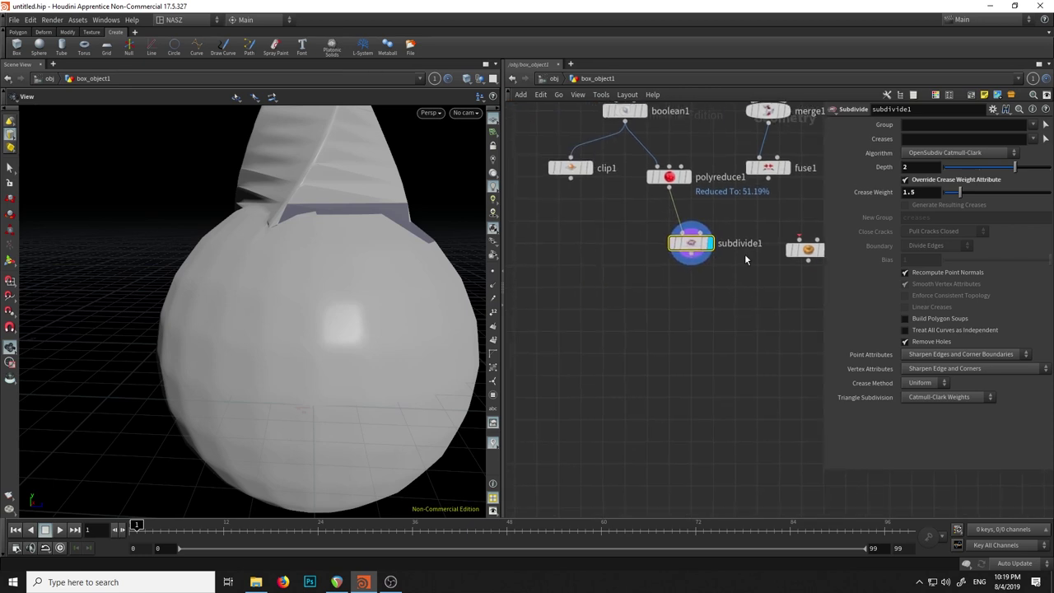
drag(692, 256, 605, 256)
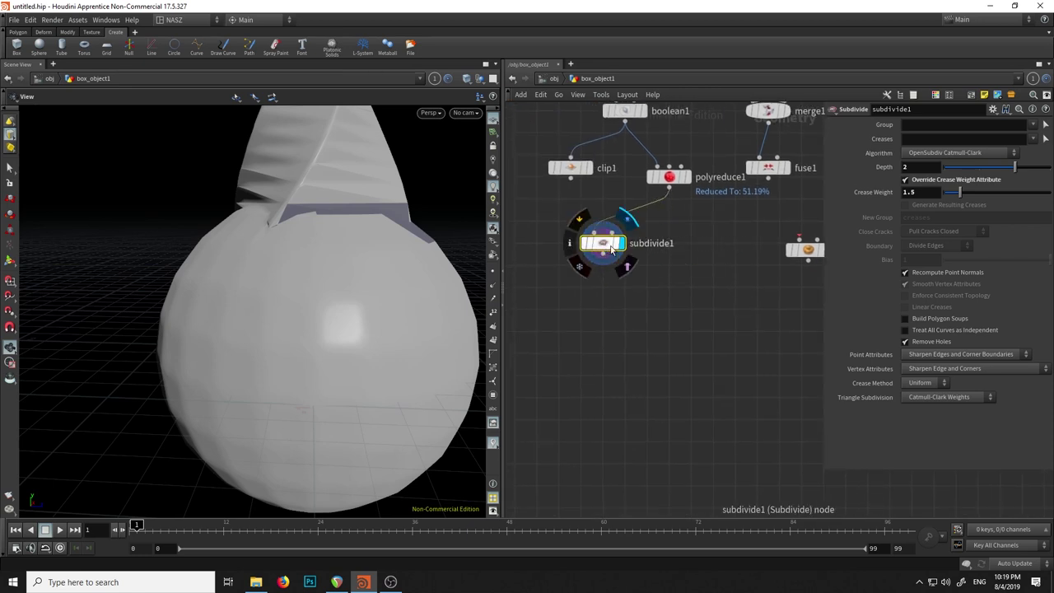
click(686, 177)
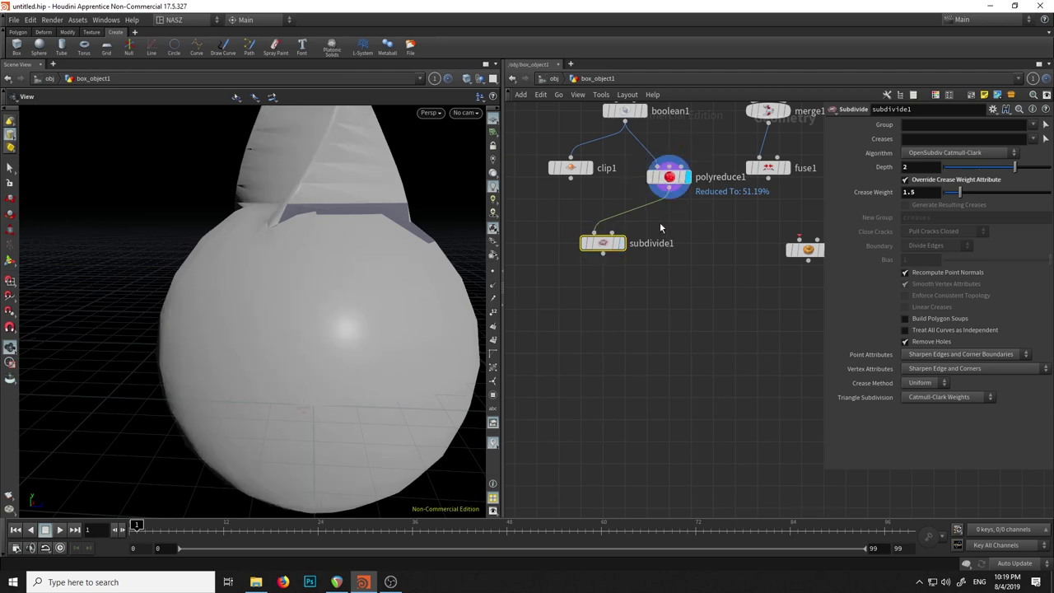
click(625, 219)
mouse_move(795, 258)
middle_down()
mouse_move(665, 265)
mouse_move(706, 289)
middle_up()
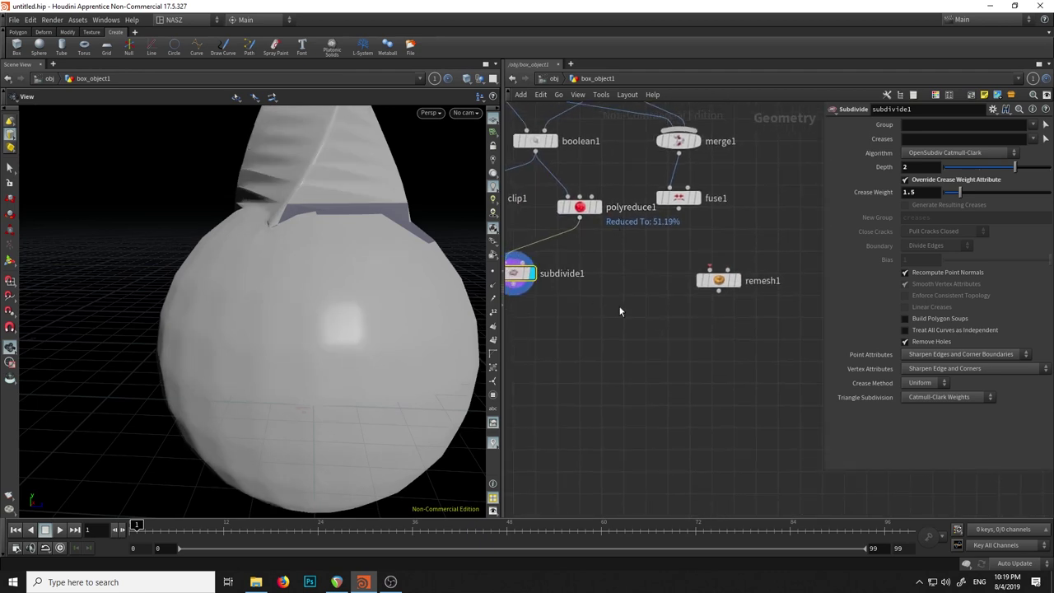
middle_drag(620, 310, 655, 258)
Wire boolean1 into remesh1 and display it in Flat Wire Shaded, comparing with boolean1.
click(752, 218)
middle_drag(666, 159, 669, 252)
click(579, 197)
click(777, 327)
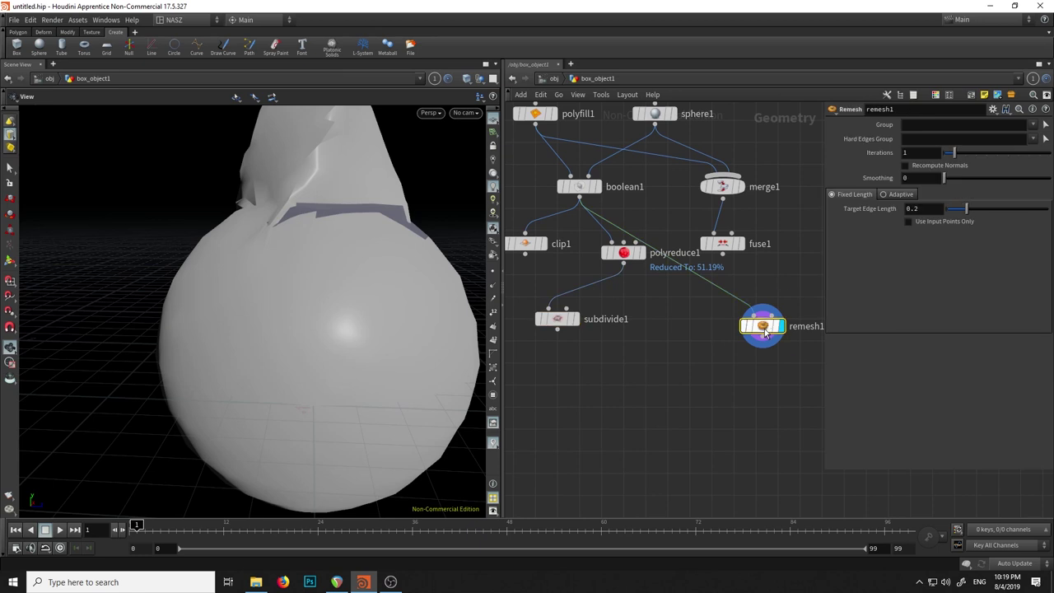
click(476, 79)
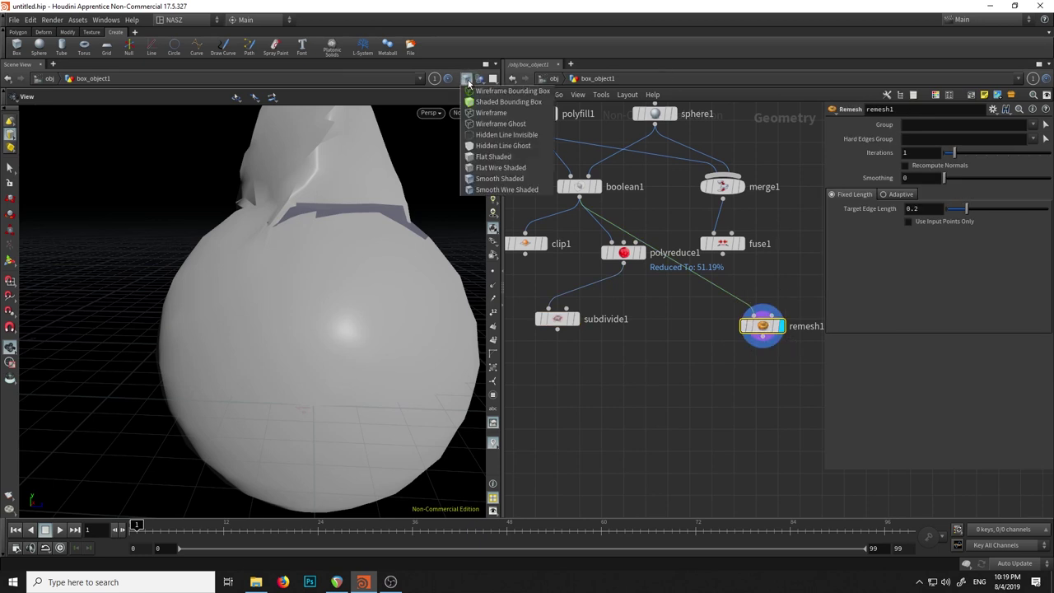
click(507, 167)
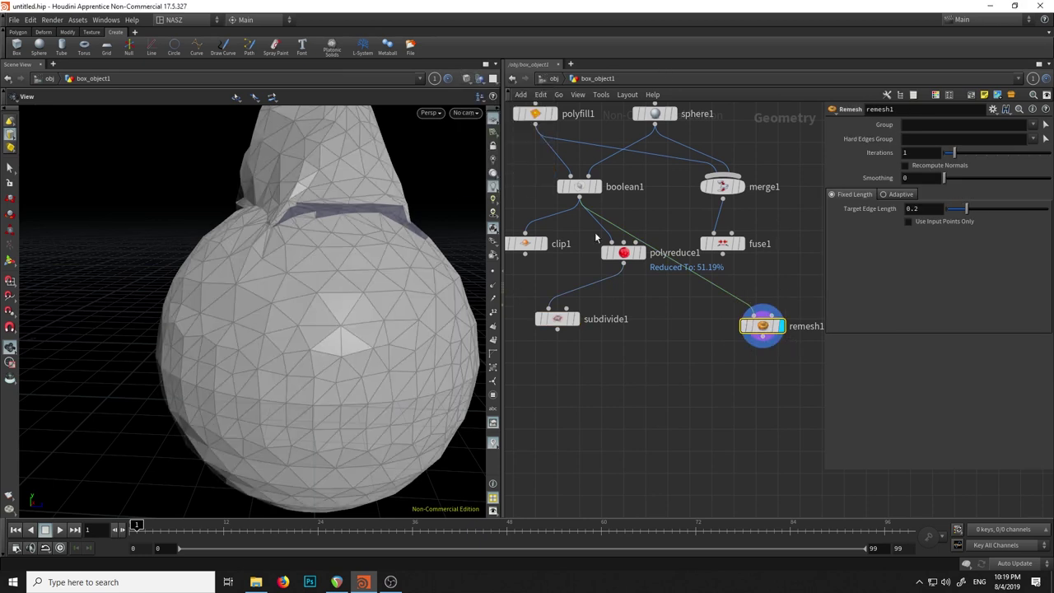
click(602, 163)
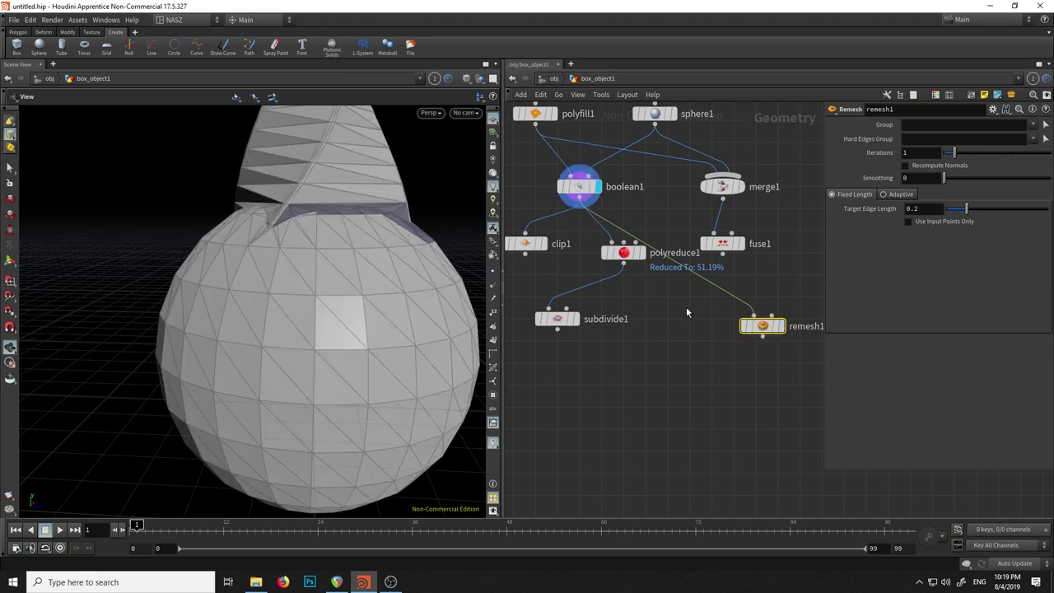
click(785, 329)
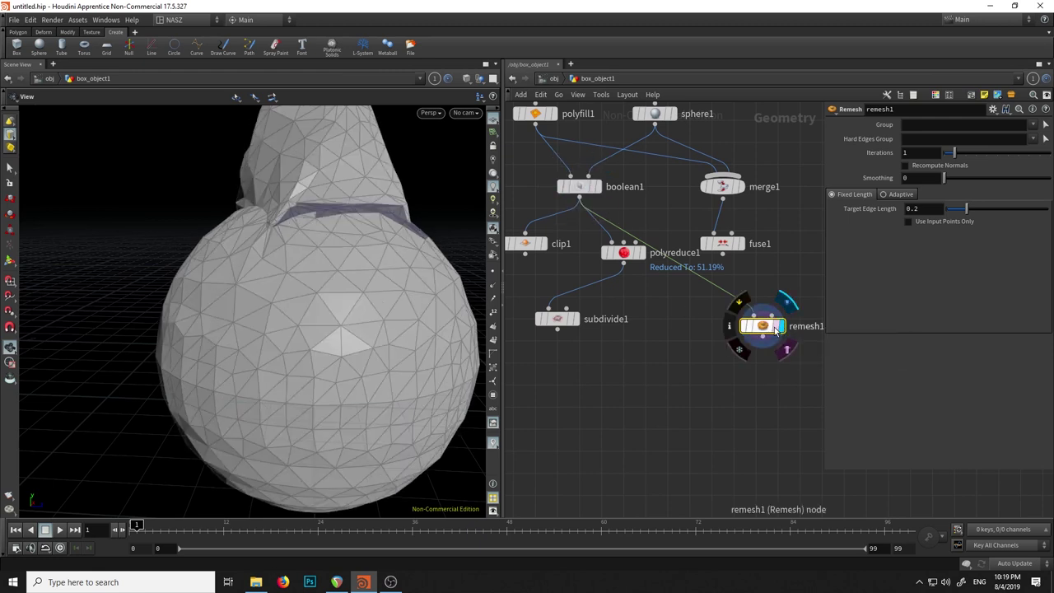
Try adaptive and several edge lengths, settling remesh1's Target Edge Length at 0.181.
mouse_move(437, 223)
mouse_down()
mouse_move(400, 283)
mouse_move(500, 243)
mouse_up()
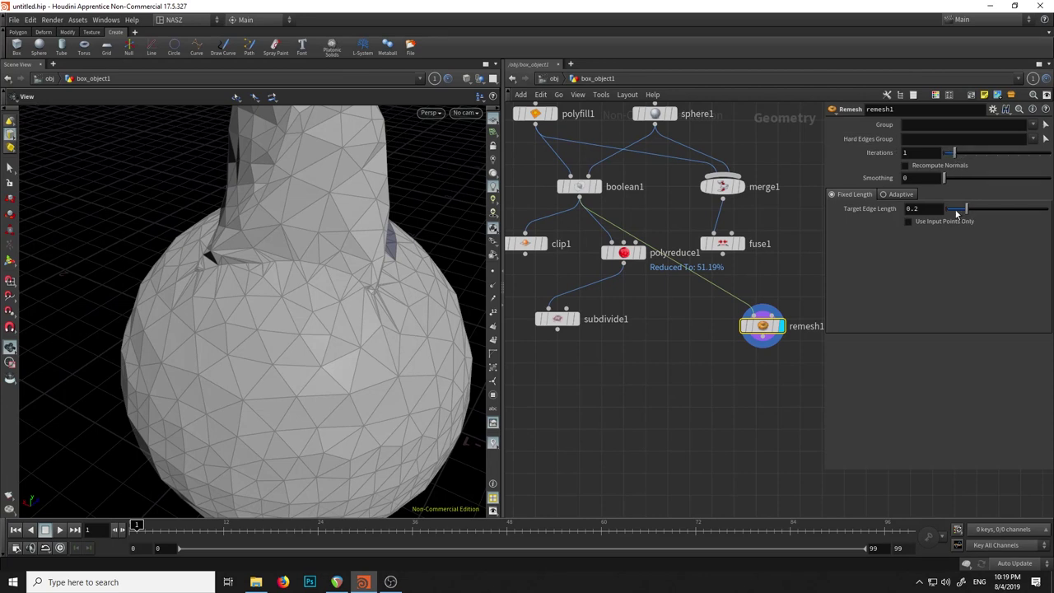
click(903, 196)
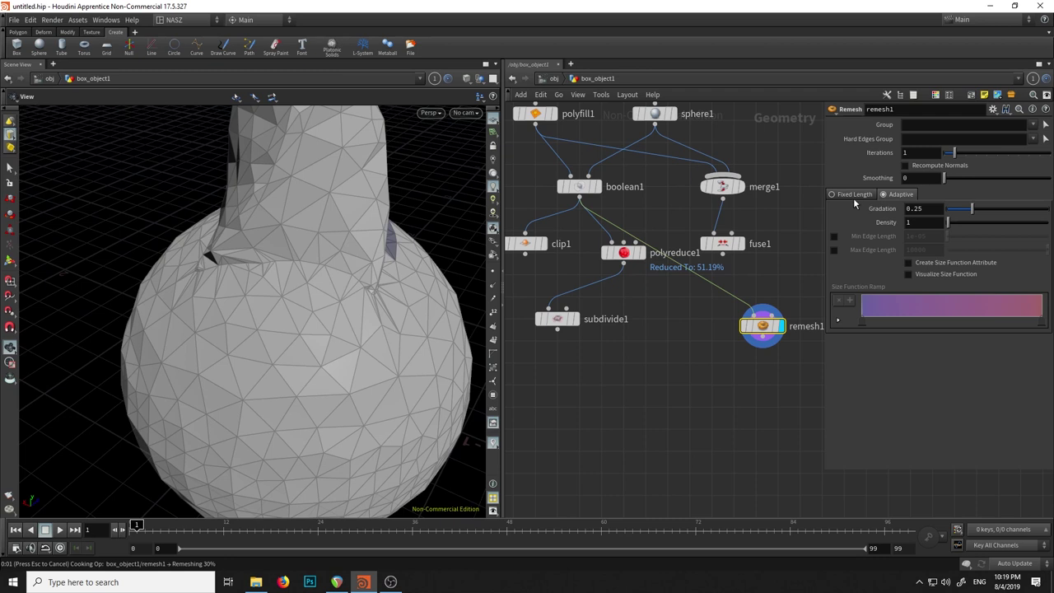
click(839, 197)
drag(969, 213, 1000, 215)
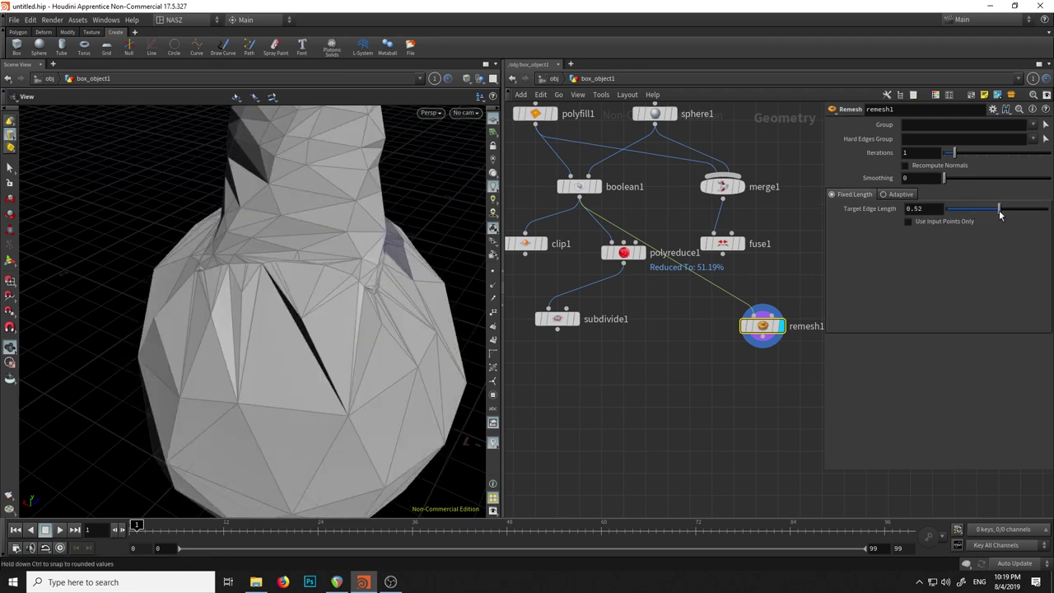
drag(1000, 214, 1006, 213)
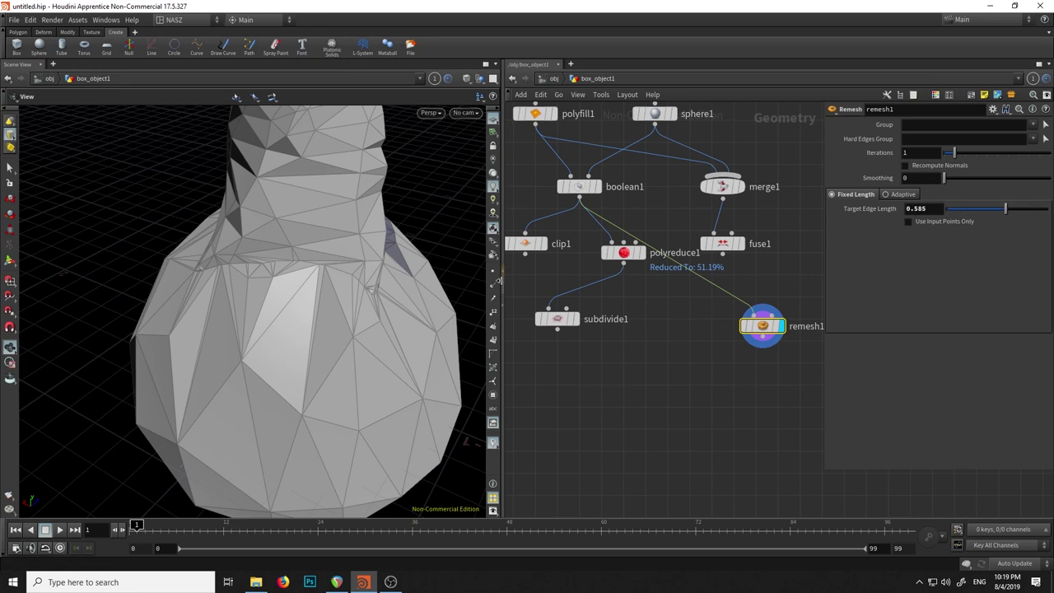
drag(478, 247, 420, 232)
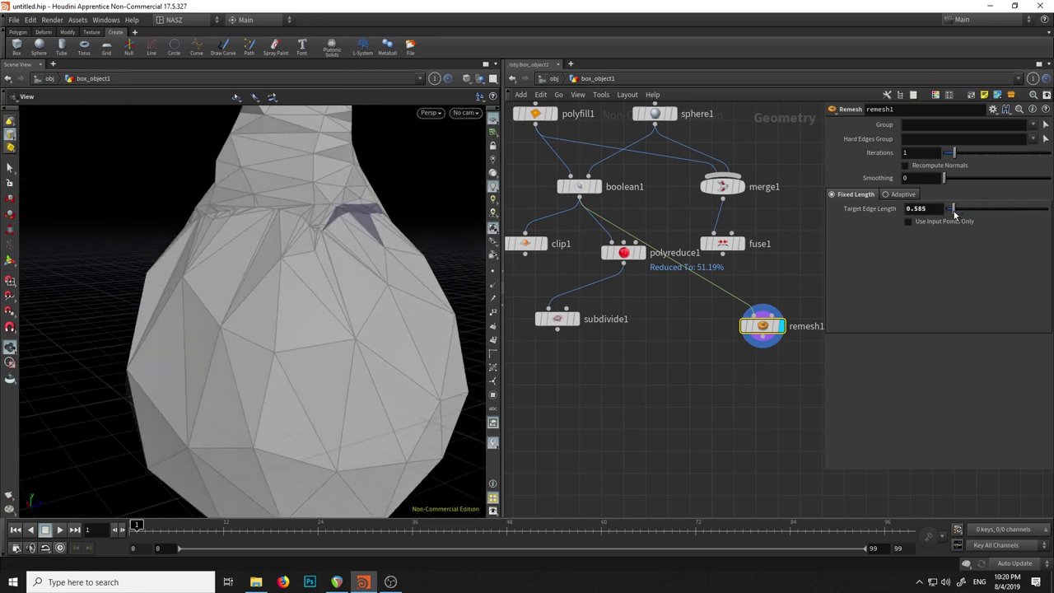
drag(954, 214, 945, 214)
mouse_move(226, 211)
mouse_down()
mouse_move(241, 286)
mouse_move(252, 282)
mouse_up()
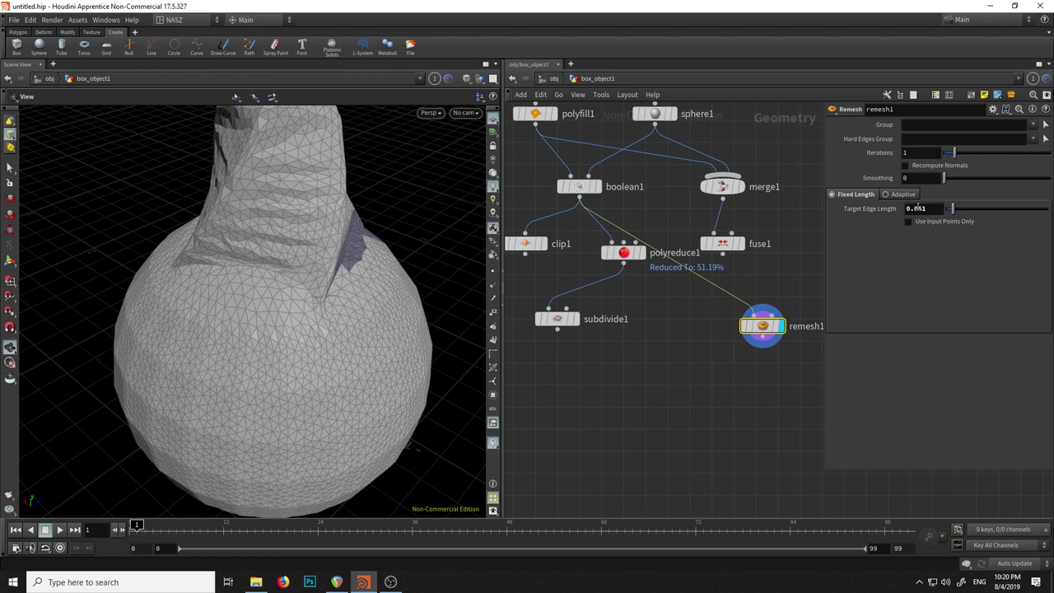
drag(967, 215, 966, 213)
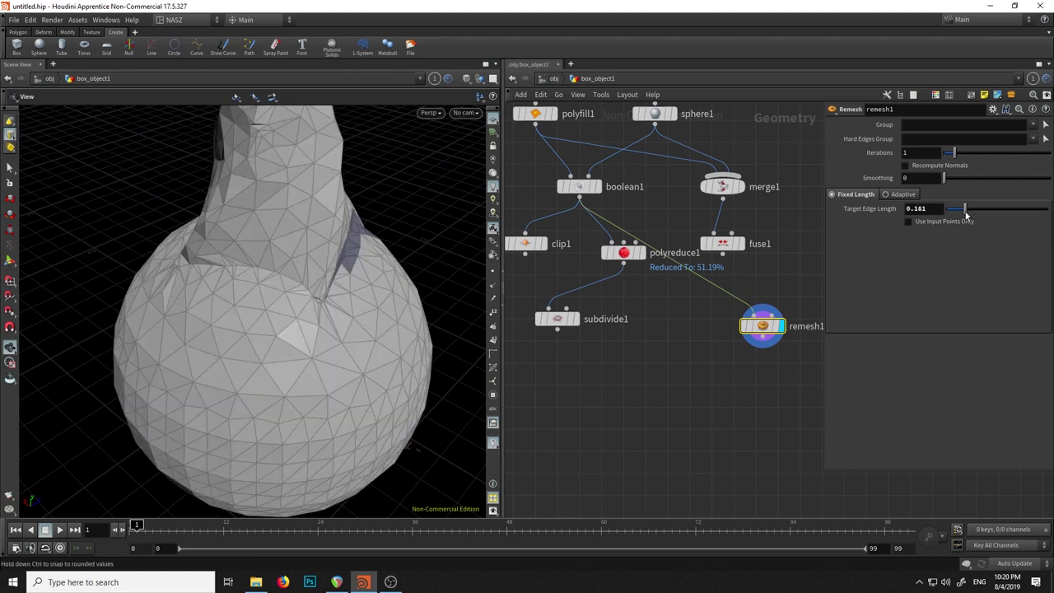
mouse_move(325, 247)
mouse_down()
mouse_move(275, 202)
mouse_move(508, 282)
mouse_up()
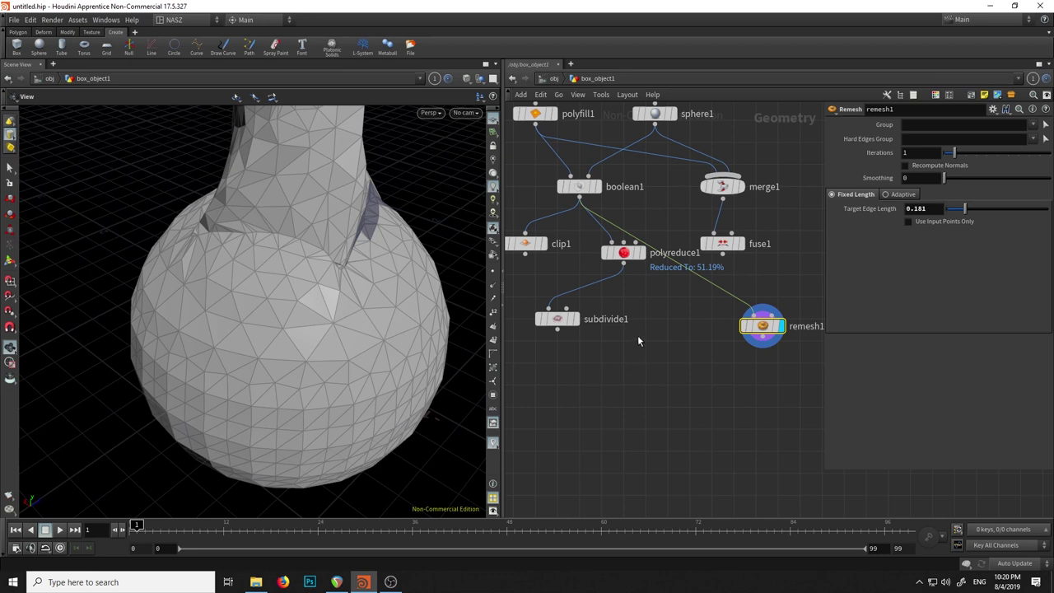
key(Tab)
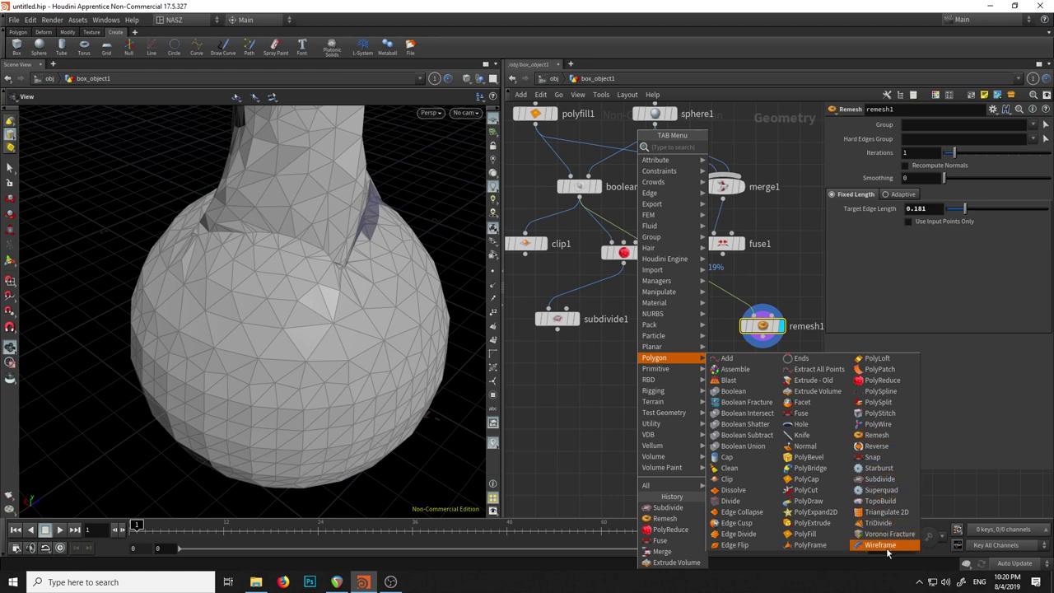
Add a Facet node below remesh1 and display its faceted result.
click(799, 404)
click(763, 391)
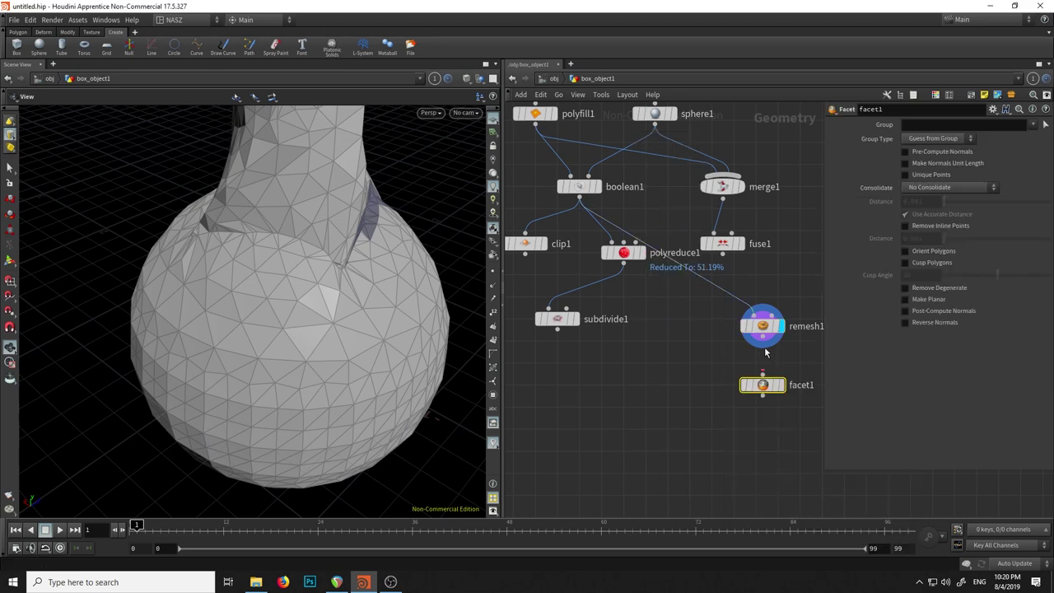
click(780, 386)
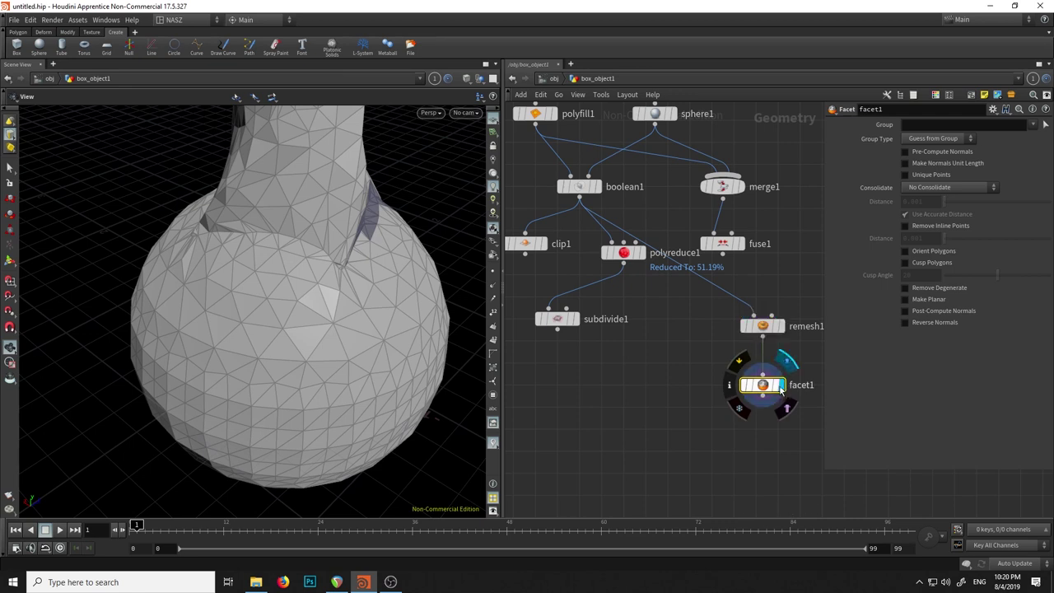
middle_drag(380, 271, 352, 278)
drag(352, 279, 305, 322)
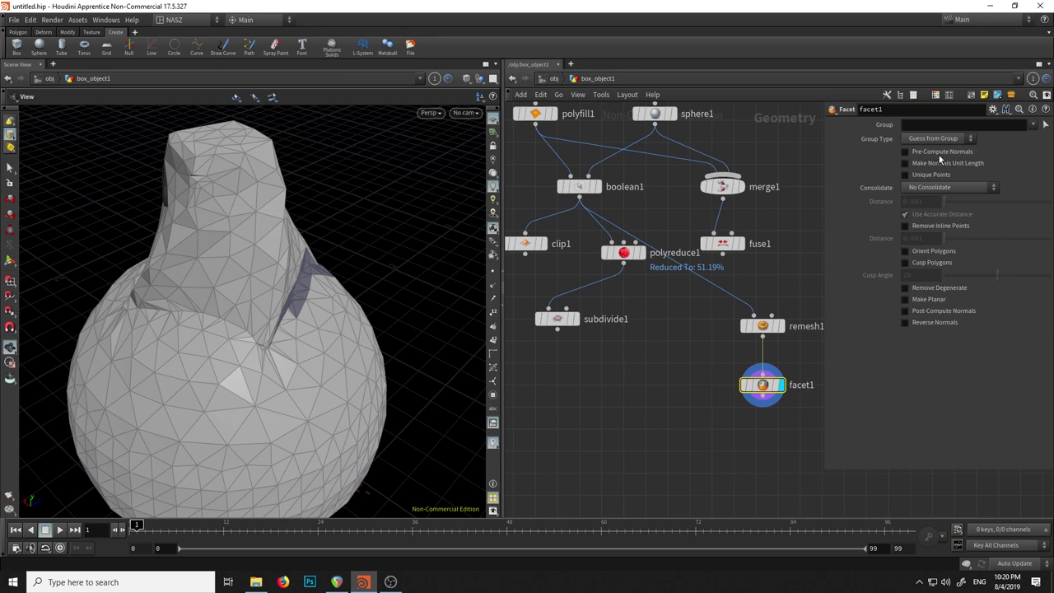
Enable Pre-Compute Normals on facet1 and compare its point normals with remesh1's.
click(926, 153)
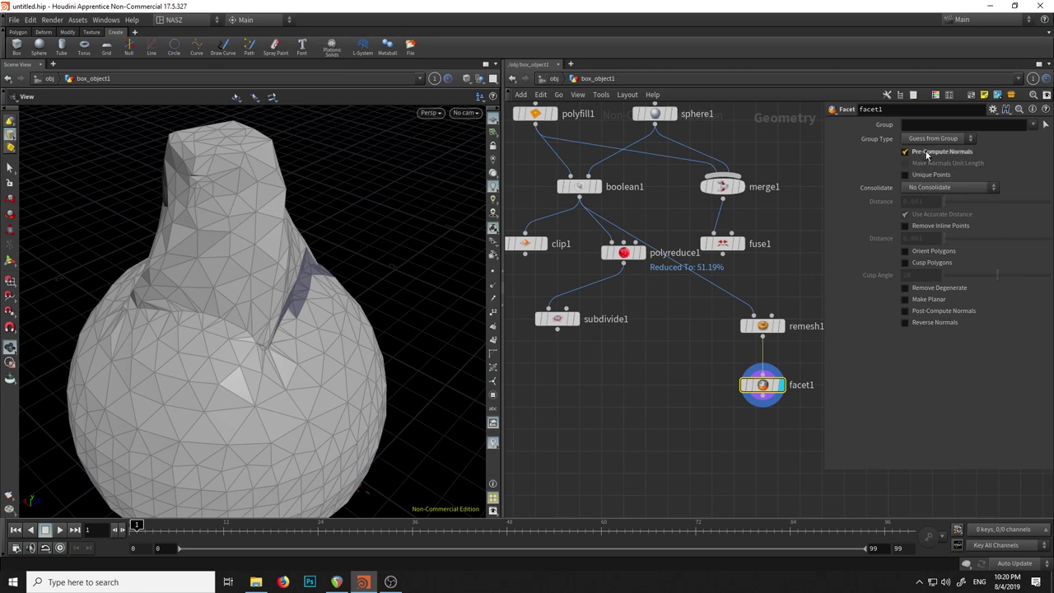
click(493, 285)
scroll(400, 299, up, 2)
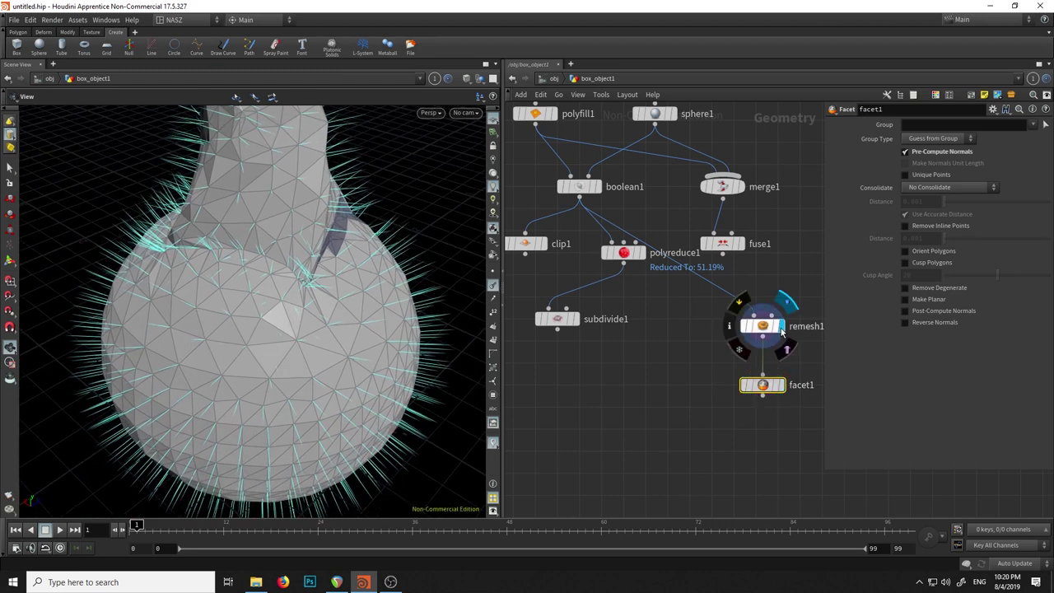
click(782, 328)
scroll(353, 294, up, 2)
scroll(360, 291, up, 4)
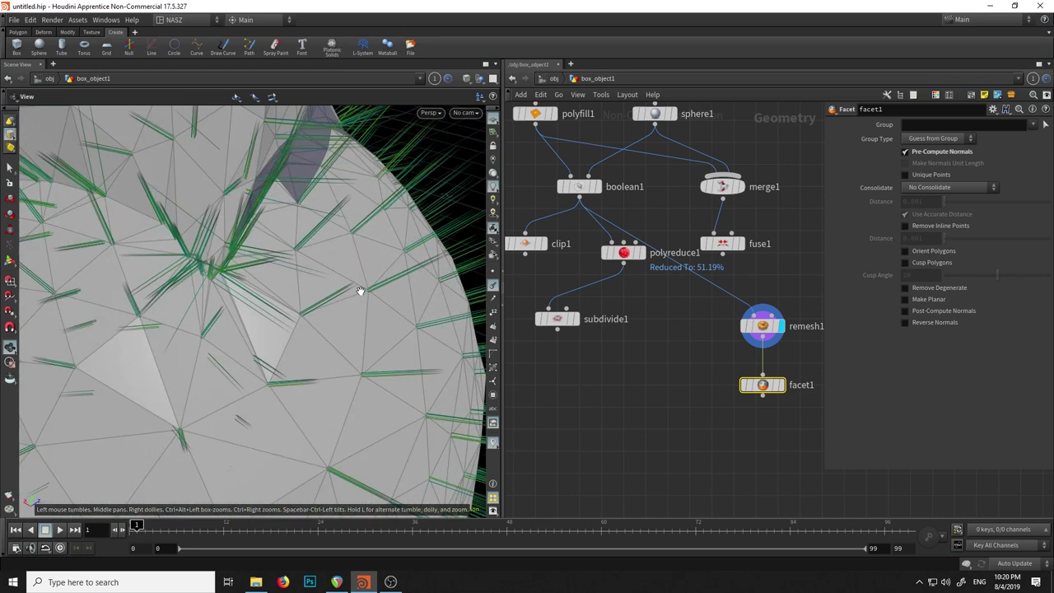
scroll(360, 290, up, 3)
scroll(267, 324, down, 1)
click(762, 326)
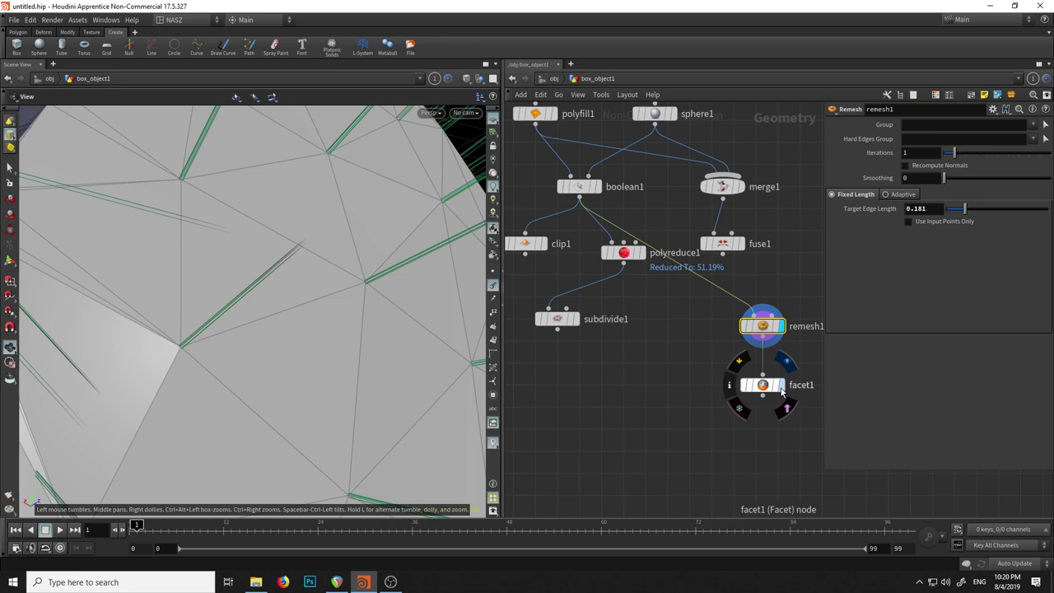
click(783, 364)
Compare remesh1 and facet1 from several angles, hide normals, and enable Remove Inline Points.
mouse_move(323, 335)
mouse_down()
mouse_move(274, 332)
mouse_move(275, 299)
mouse_move(212, 306)
mouse_move(159, 354)
mouse_move(281, 385)
mouse_up()
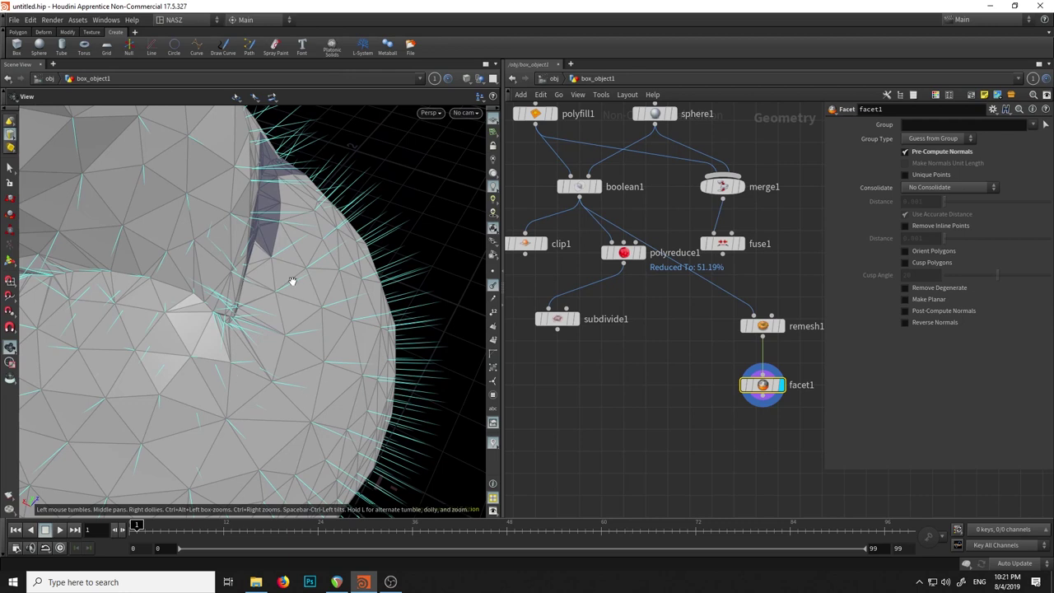
mouse_move(292, 304)
mouse_down()
mouse_move(305, 238)
mouse_move(271, 272)
mouse_up()
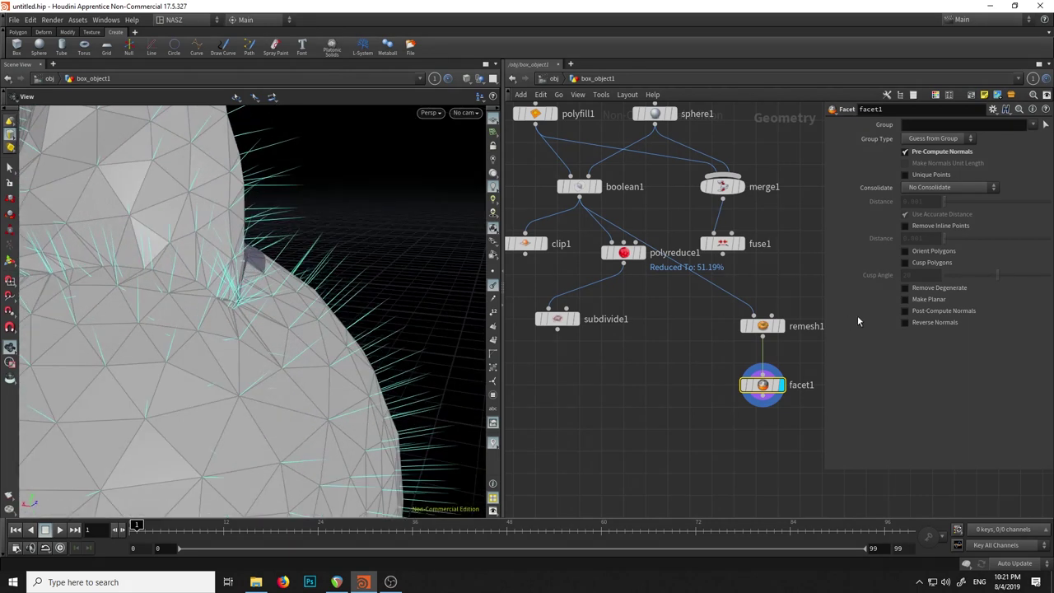
click(781, 326)
click(785, 362)
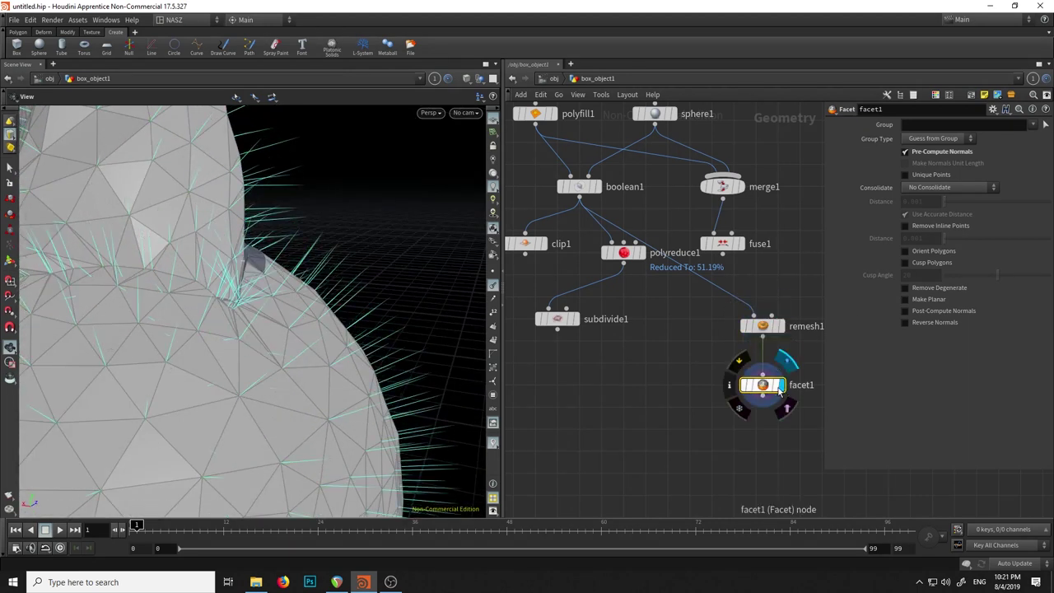
drag(444, 280, 390, 298)
mouse_move(335, 369)
mouse_down()
mouse_move(372, 273)
mouse_move(346, 308)
mouse_move(360, 285)
mouse_up()
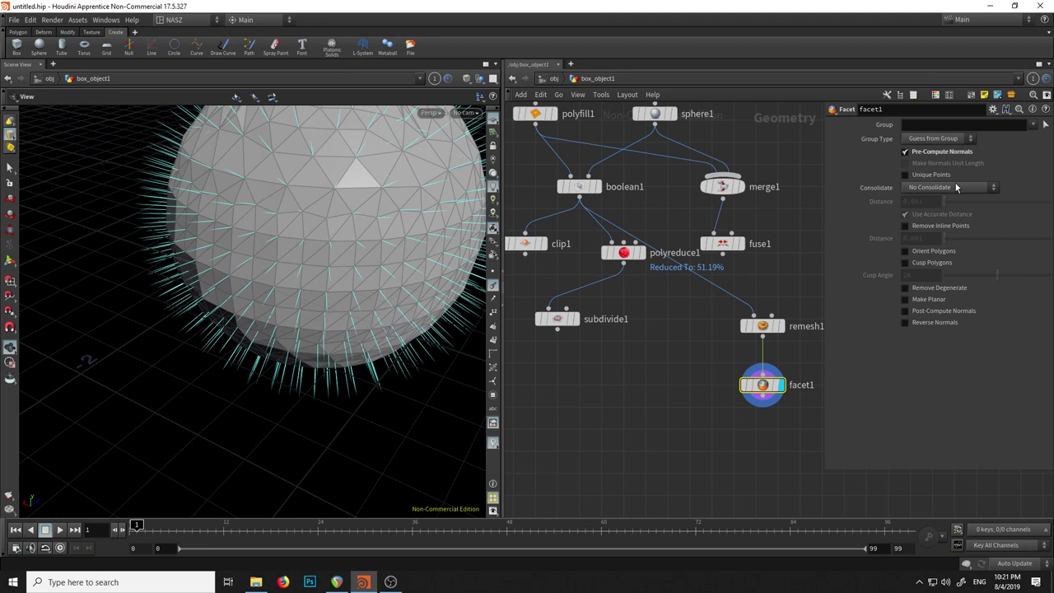
drag(354, 312, 489, 298)
click(491, 298)
click(905, 227)
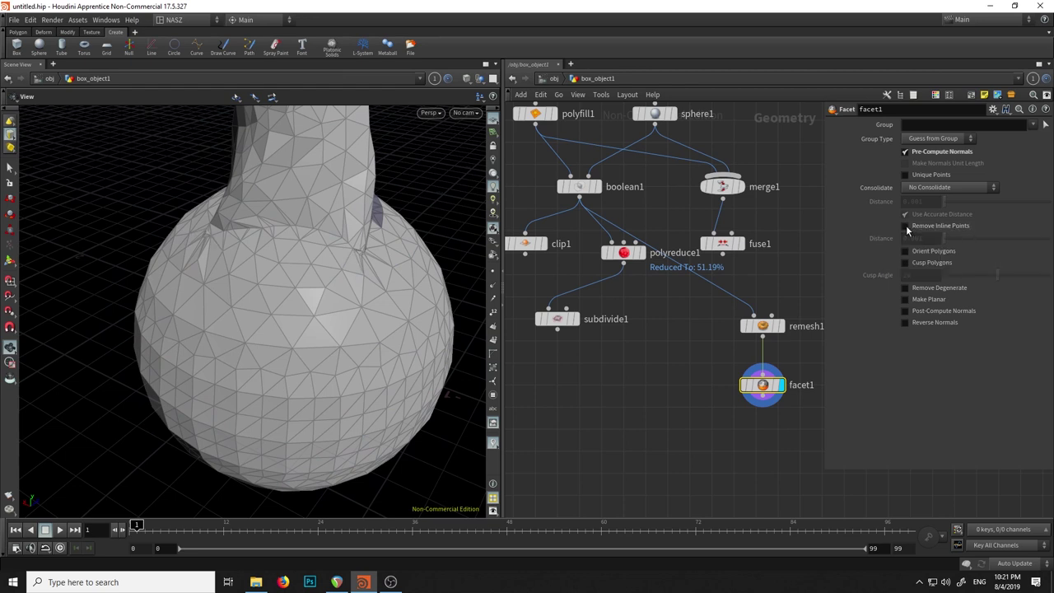
Turn Remove Inline Points back off on facet1 and try Orient Polygons.
scroll(348, 251, up, 3)
scroll(397, 266, up, 3)
mouse_move(397, 266)
mouse_down()
mouse_move(301, 271)
mouse_move(324, 238)
mouse_up()
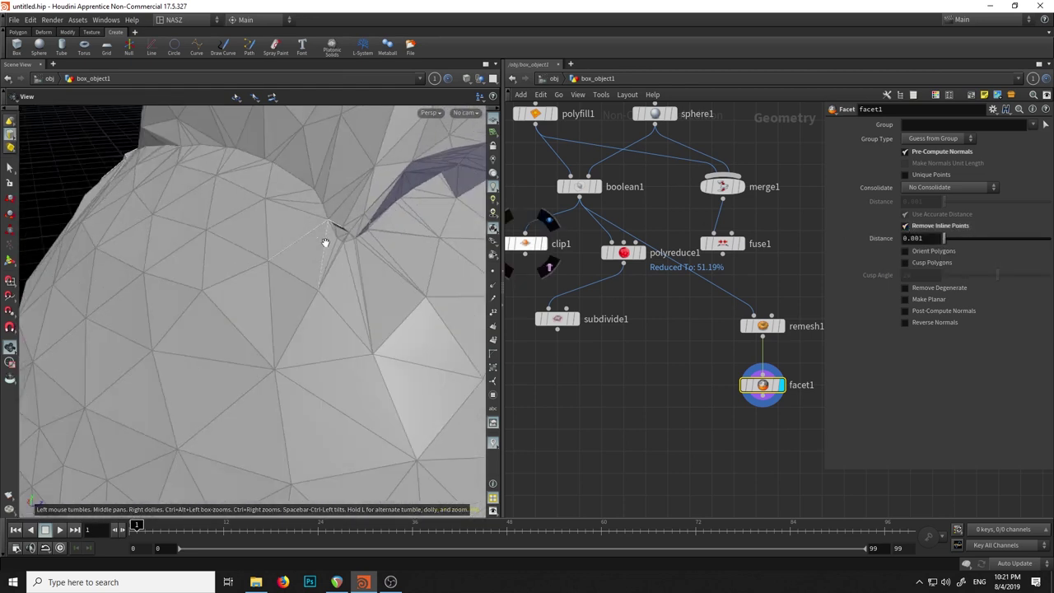
click(905, 227)
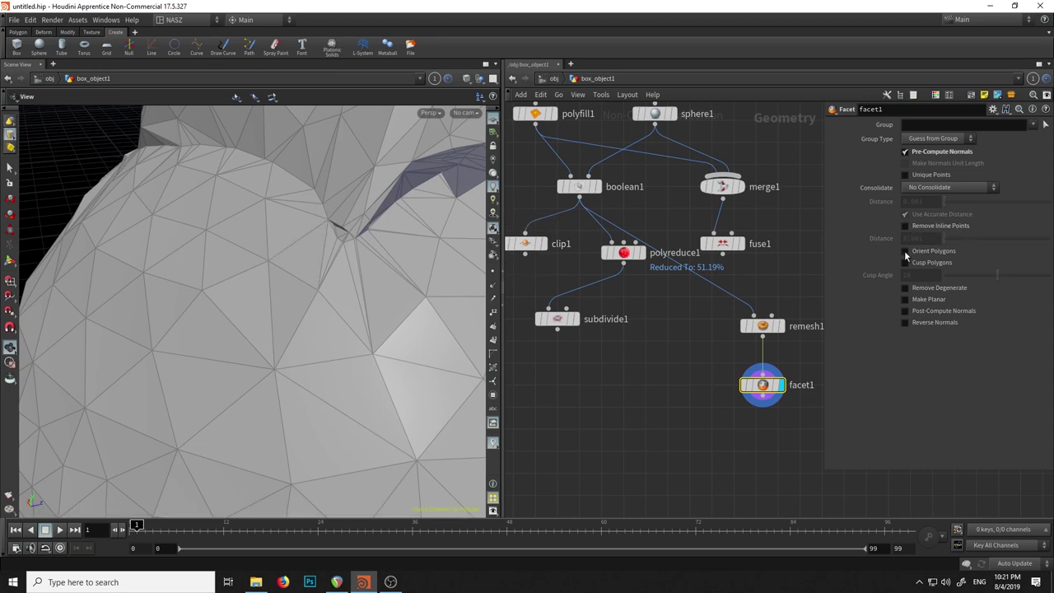
click(905, 250)
scroll(288, 273, down, 3)
scroll(307, 215, down, 4)
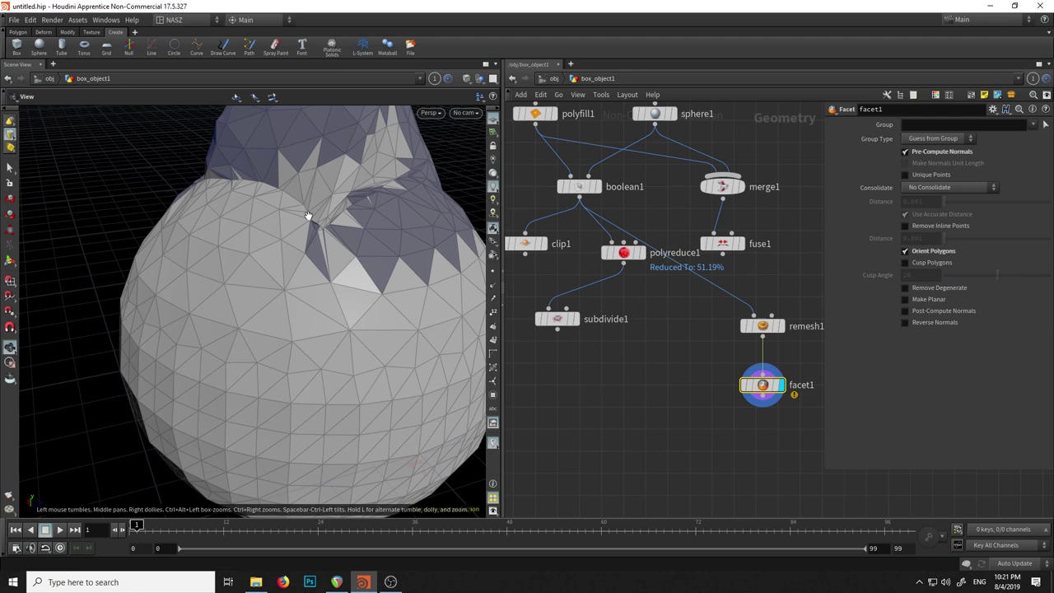
mouse_move(307, 216)
mouse_down()
mouse_move(287, 301)
mouse_move(202, 282)
mouse_up()
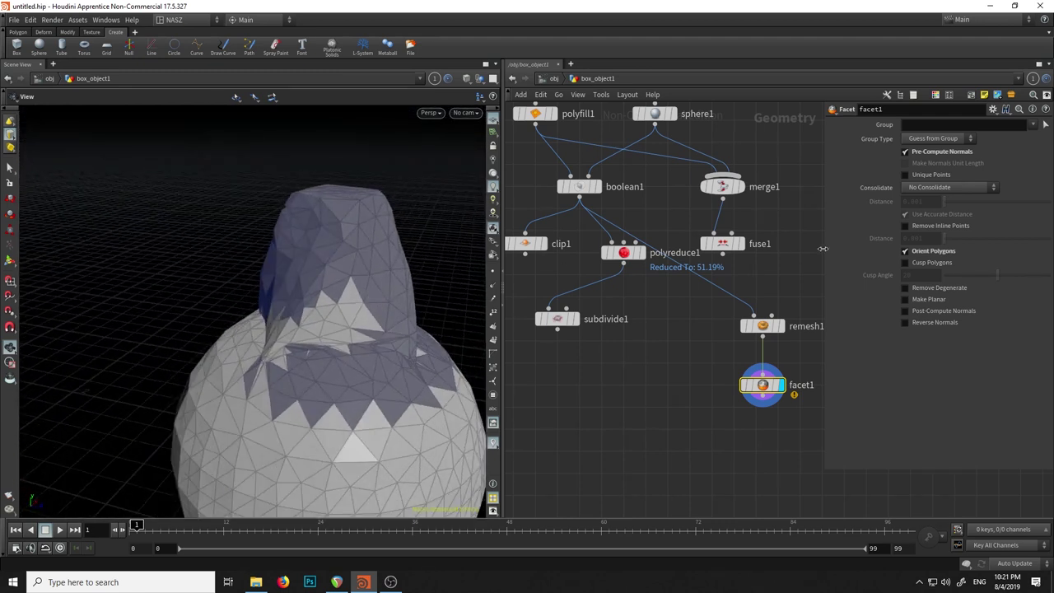
Turn Orient Polygons off, test Cusp Polygons at 20 degrees, and enable Remove Degenerate.
click(905, 251)
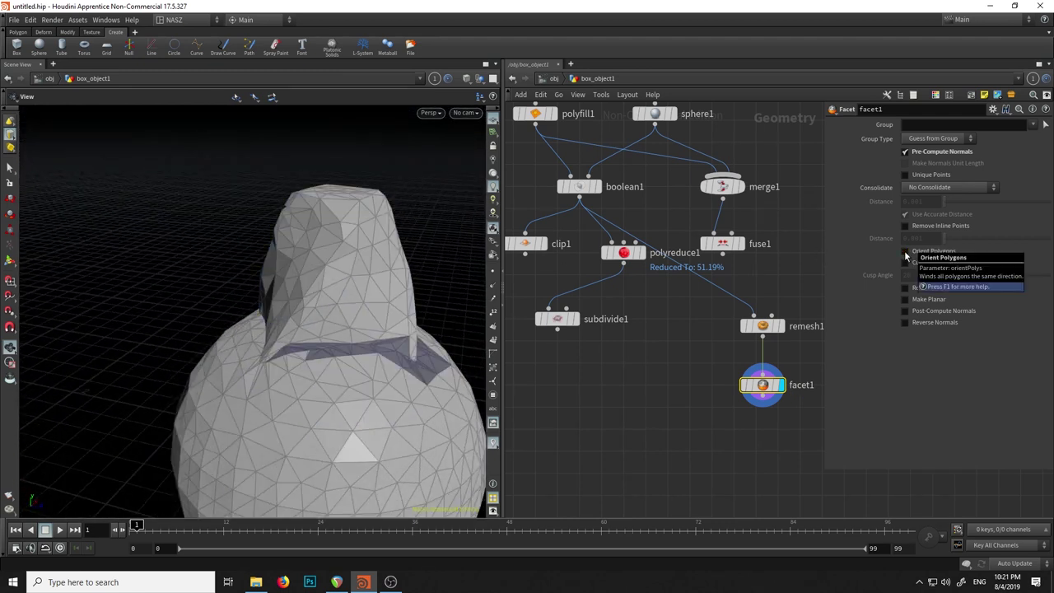
click(905, 263)
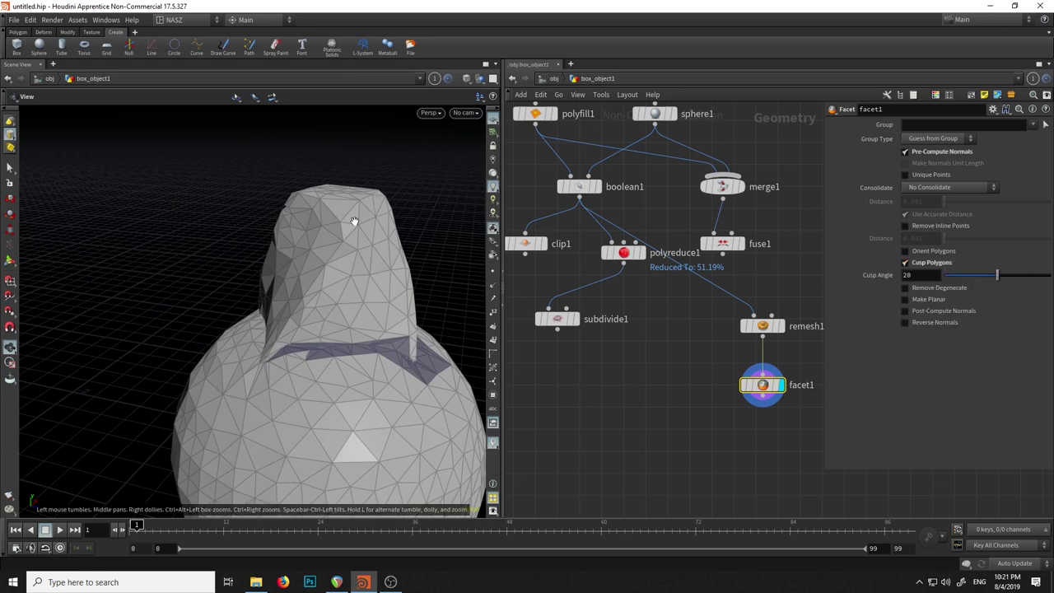
click(908, 263)
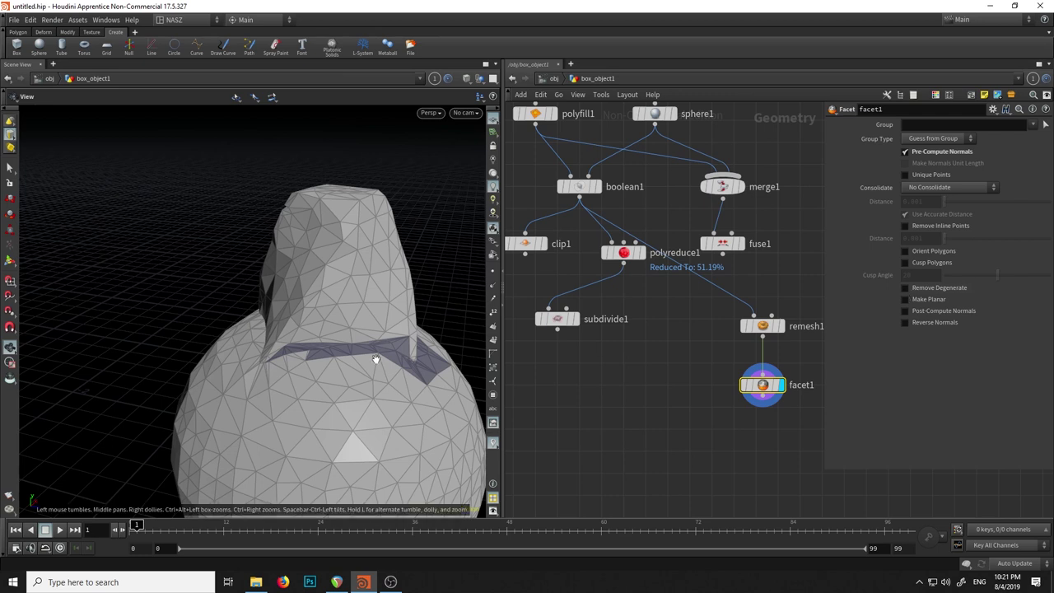
drag(376, 359, 353, 181)
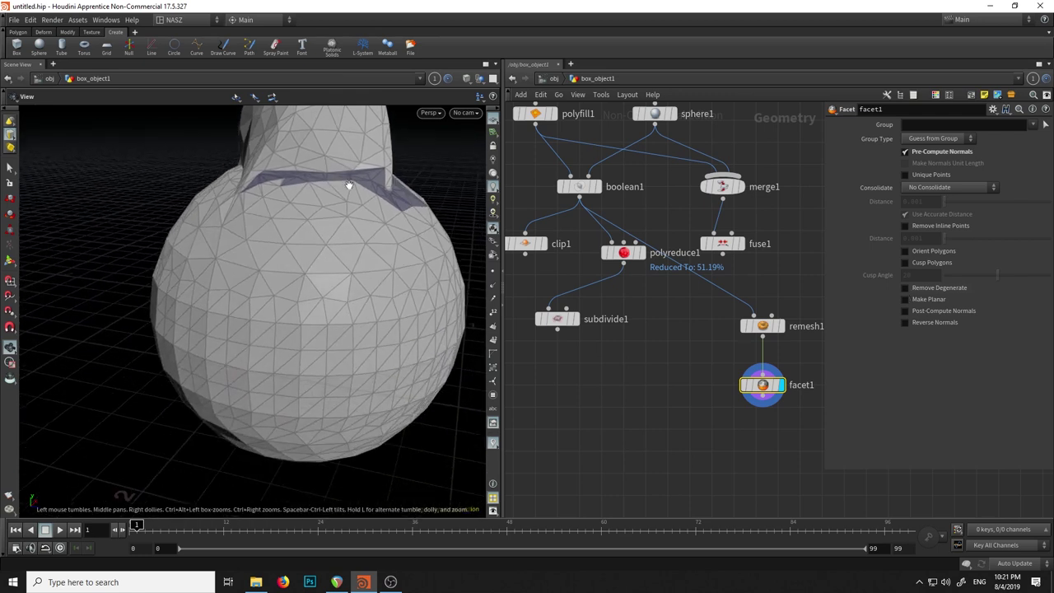
click(905, 288)
Show normals, turn off Pre-Compute Normals, and test Post-Compute Normals and Make Planar.
click(493, 287)
click(905, 311)
click(905, 152)
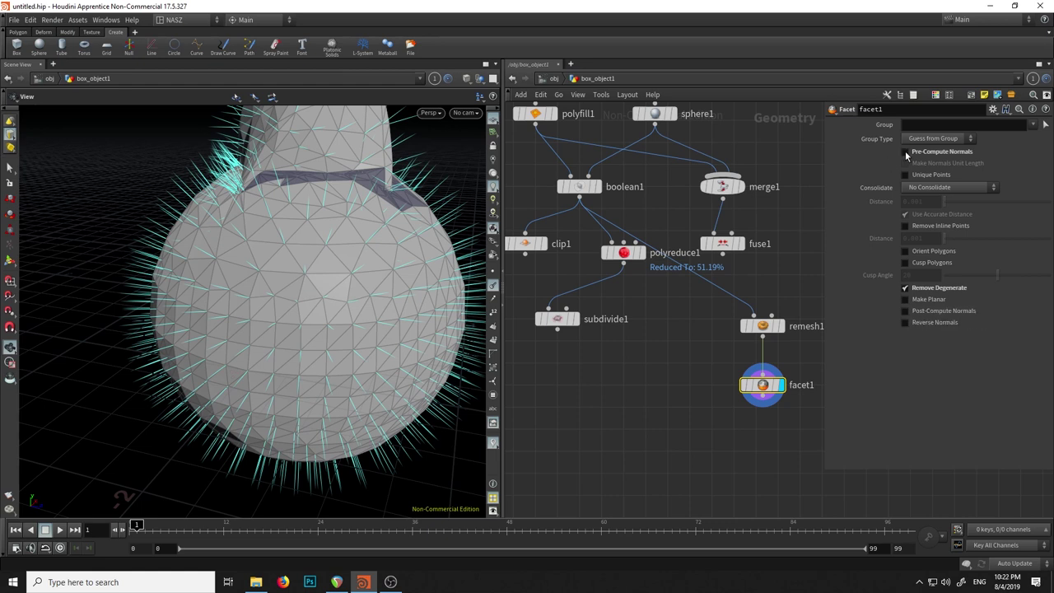
click(904, 311)
click(905, 311)
click(906, 299)
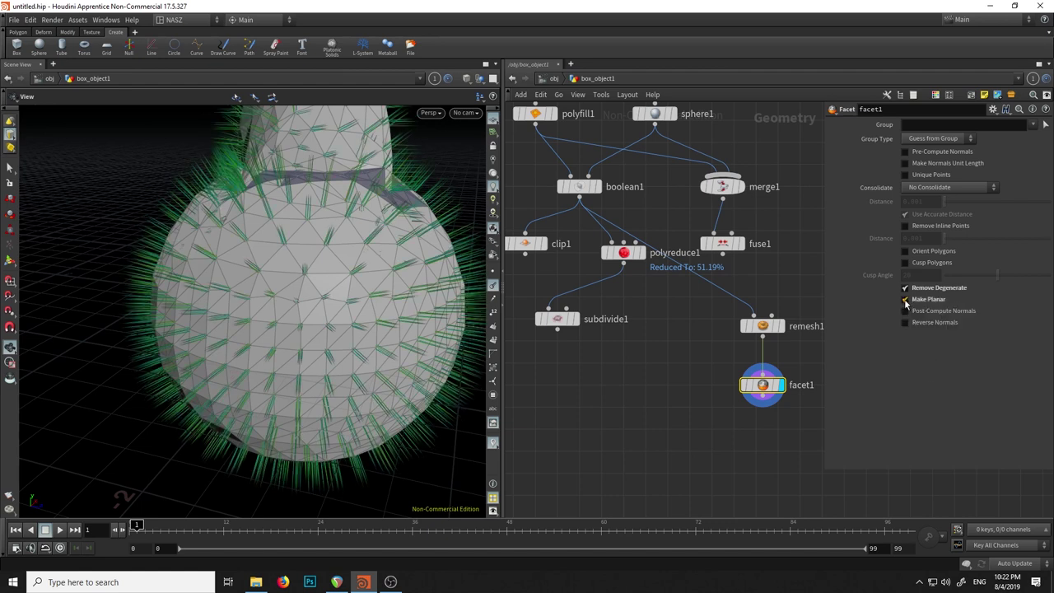
click(906, 300)
Keep Post-Compute Normals on and test Reverse Normals, leaving normals pointing outward.
click(905, 311)
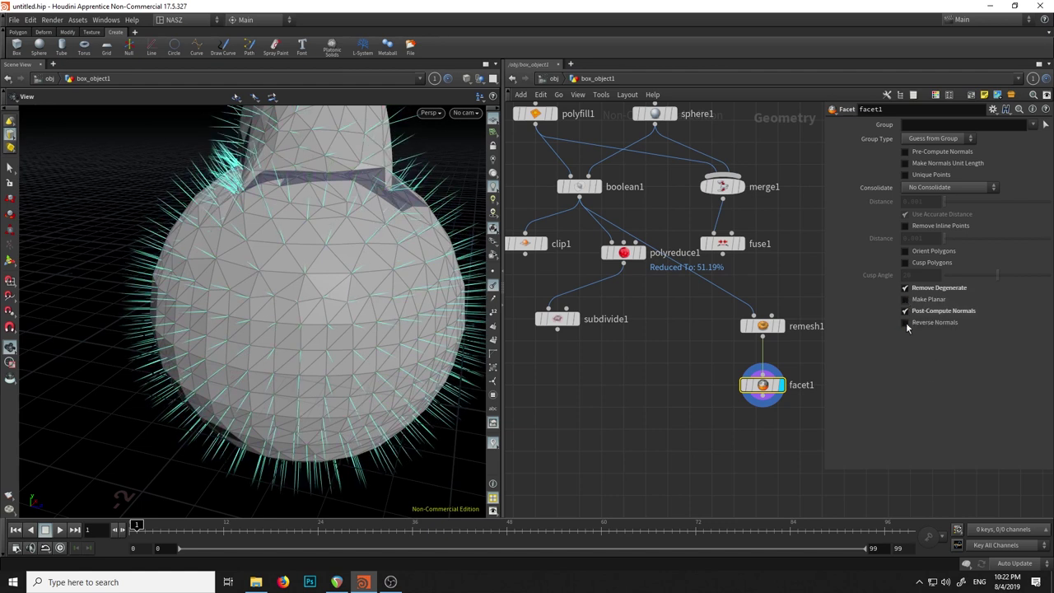
click(906, 323)
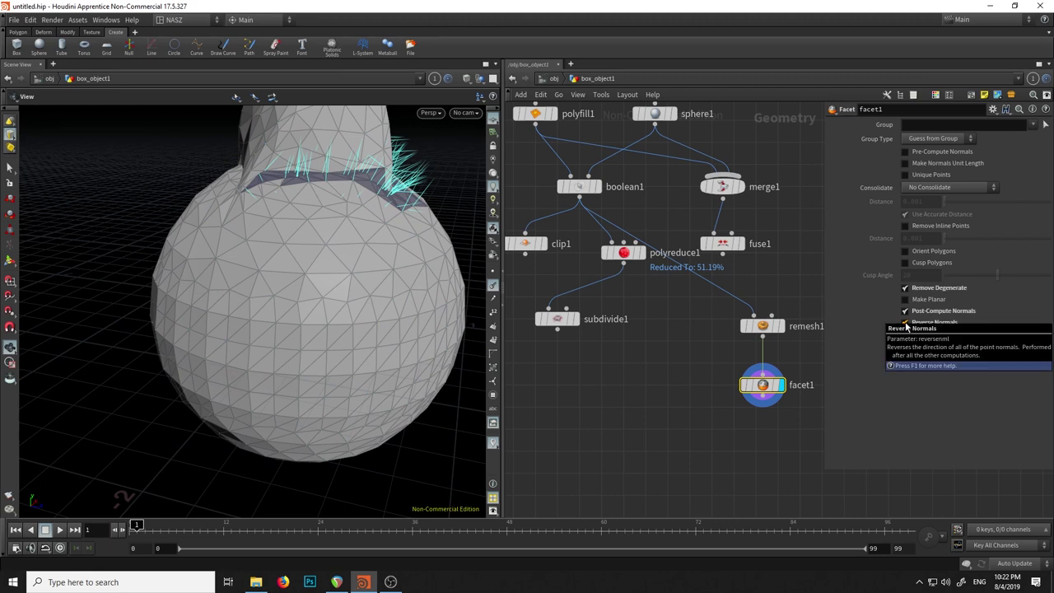
mouse_move(395, 239)
mouse_down()
mouse_move(353, 288)
mouse_move(212, 365)
mouse_move(232, 309)
mouse_move(358, 280)
mouse_up()
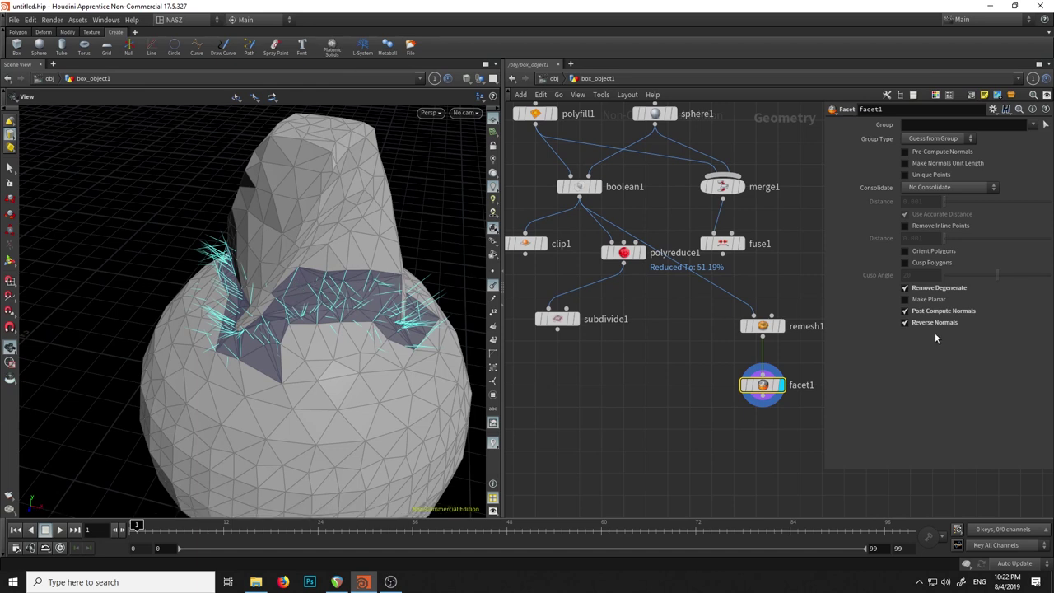
click(905, 324)
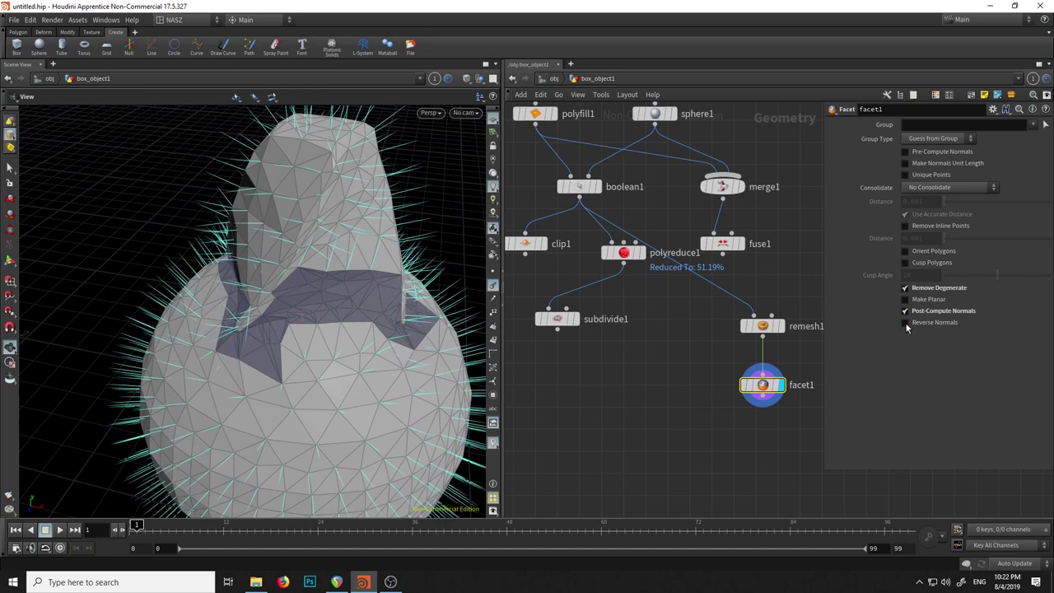
middle_drag(700, 470, 591, 282)
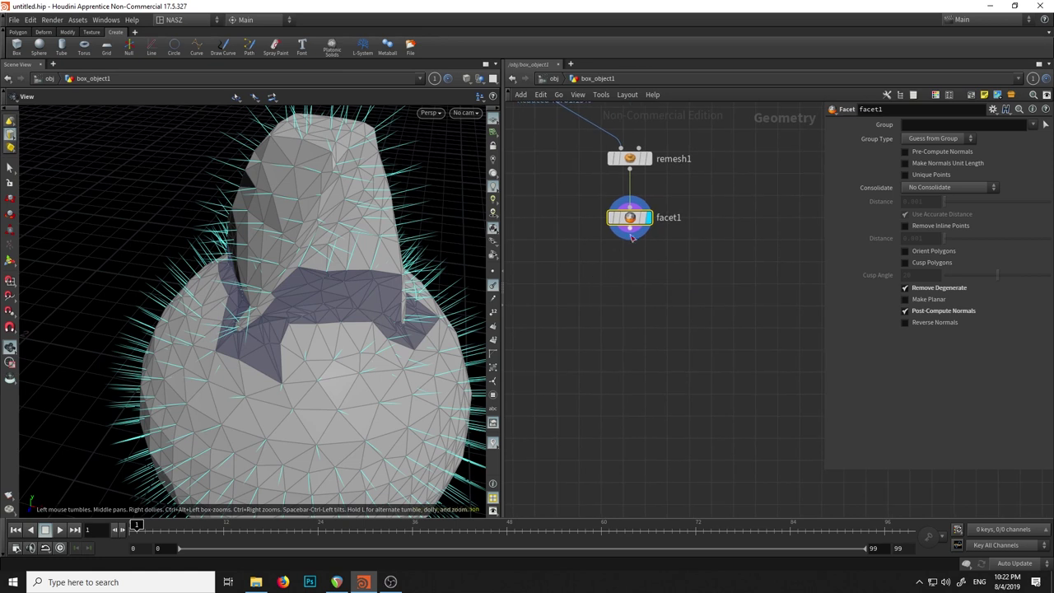
Add a Normal node wired under facet1 and display its result.
key(Tab)
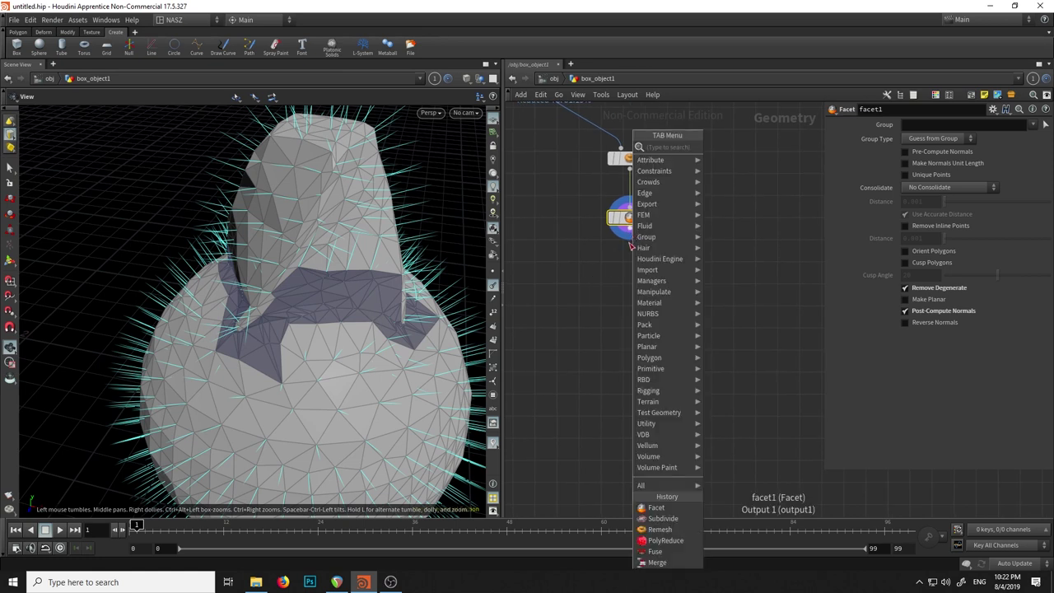
text(nor)
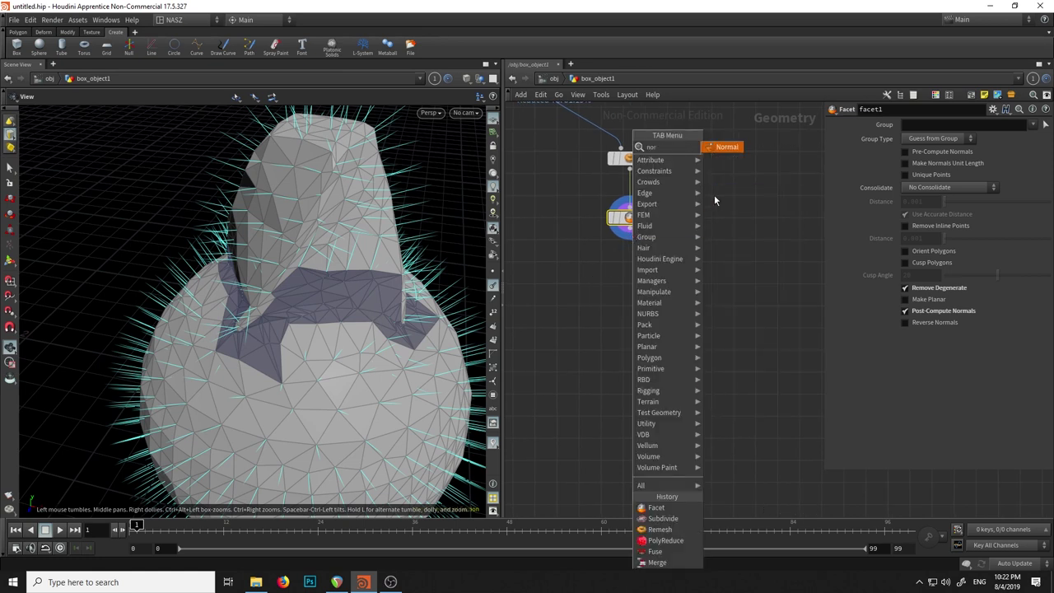
click(735, 149)
click(623, 284)
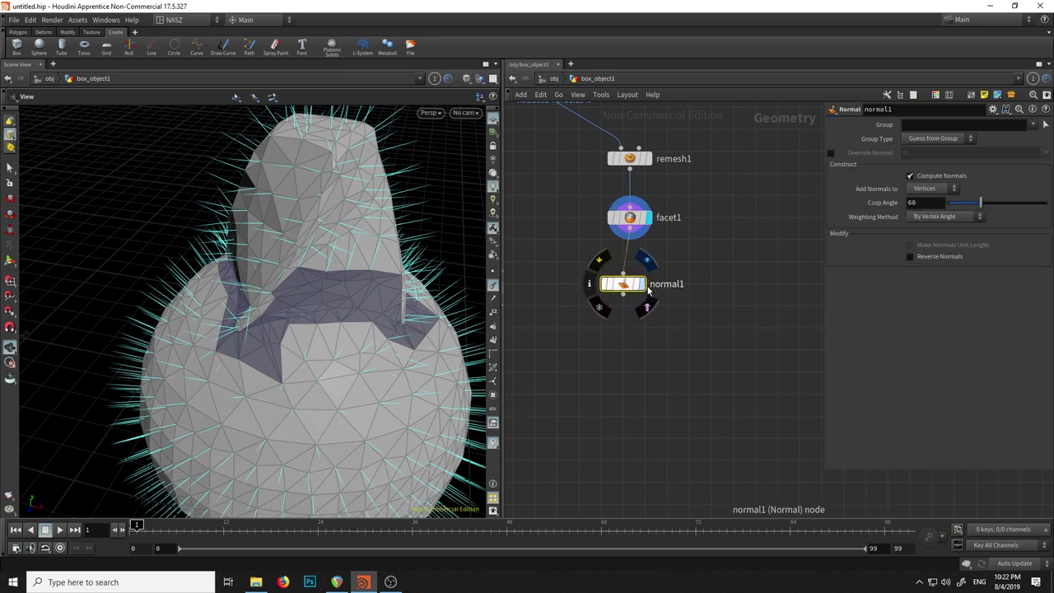
click(644, 284)
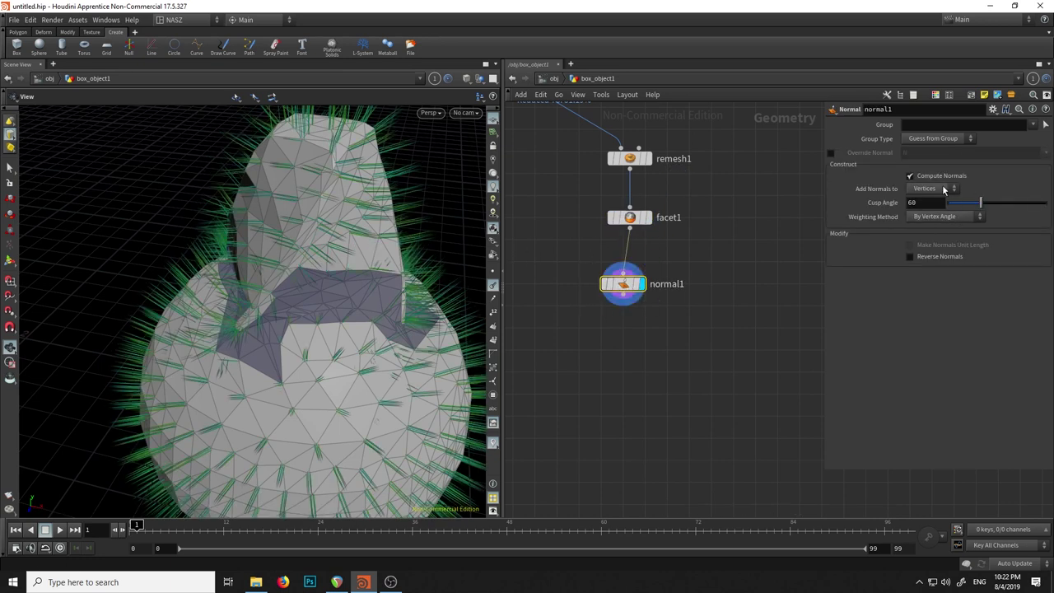
Compare point, vertex and primitive normals on normal1, settling on Points.
click(947, 190)
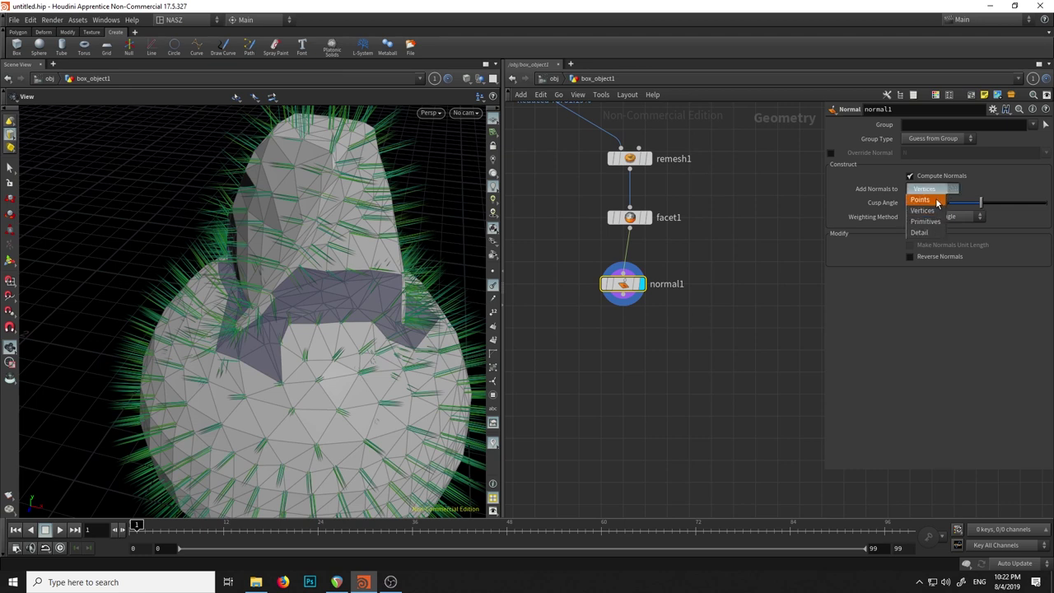
click(920, 200)
click(941, 188)
click(922, 211)
click(946, 191)
click(923, 222)
click(949, 190)
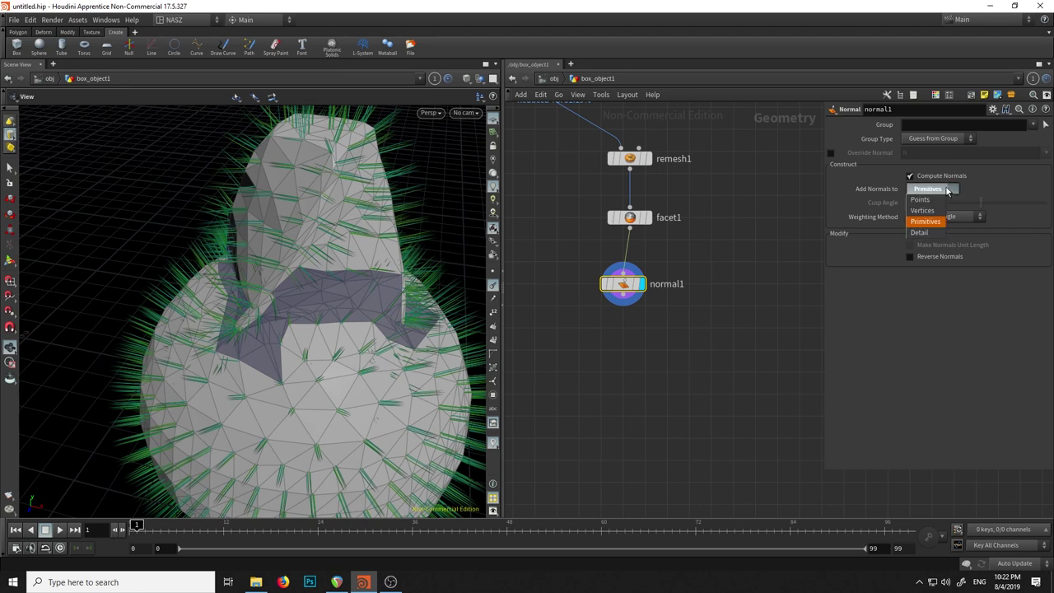
click(939, 191)
click(940, 192)
click(921, 200)
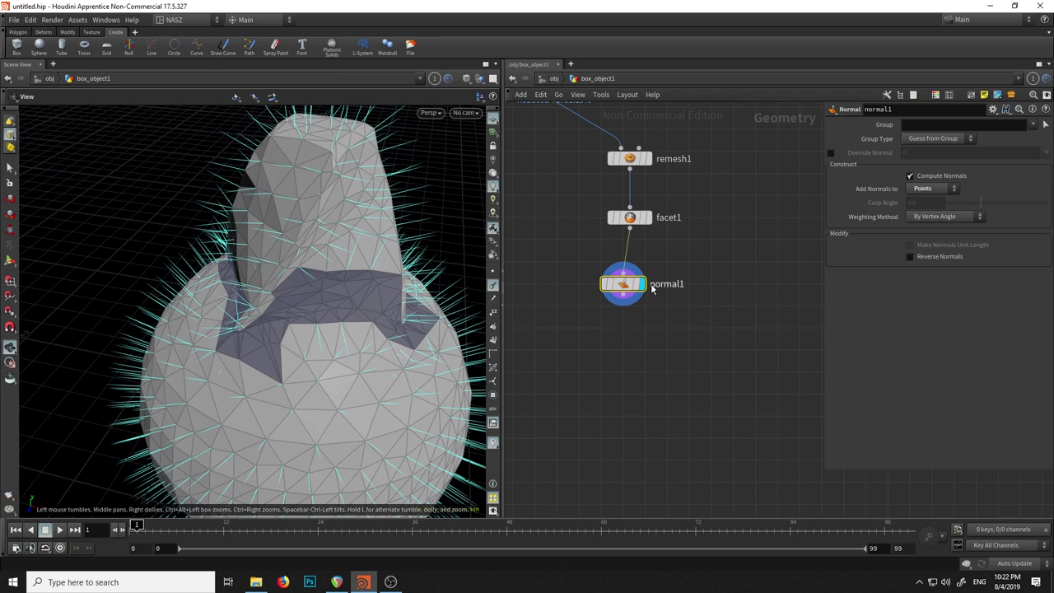
Frame the whole node network with H and switch the shelf to Polygon, then Deform.
scroll(638, 374, down, 3)
scroll(635, 375, down, 3)
scroll(636, 374, up, 1)
key(h)
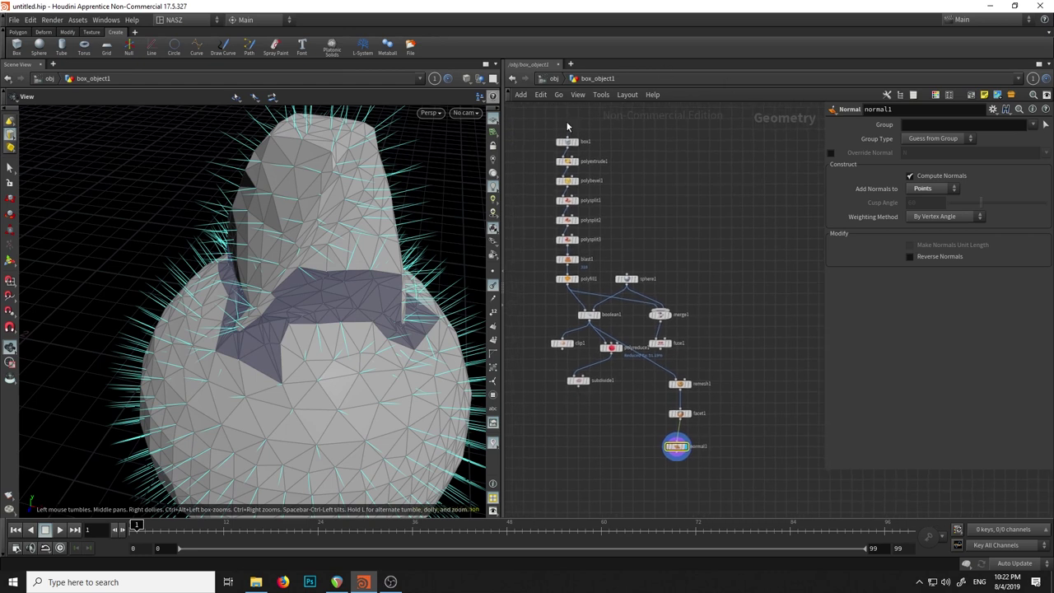
click(19, 32)
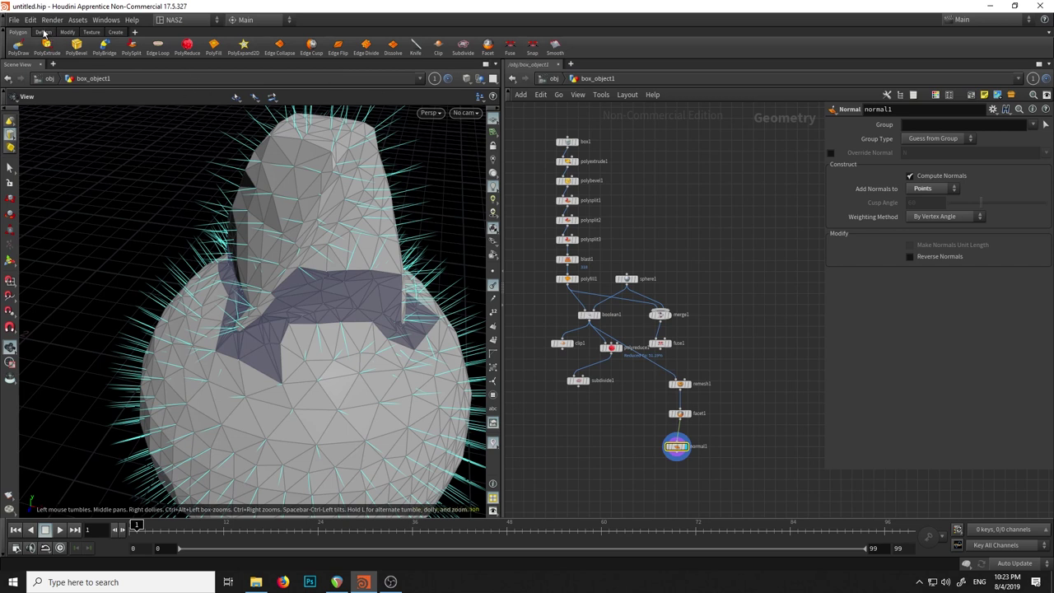
click(43, 32)
scroll(662, 281, up, 1)
scroll(662, 281, up, 2)
scroll(661, 281, up, 2)
scroll(724, 297, down, 2)
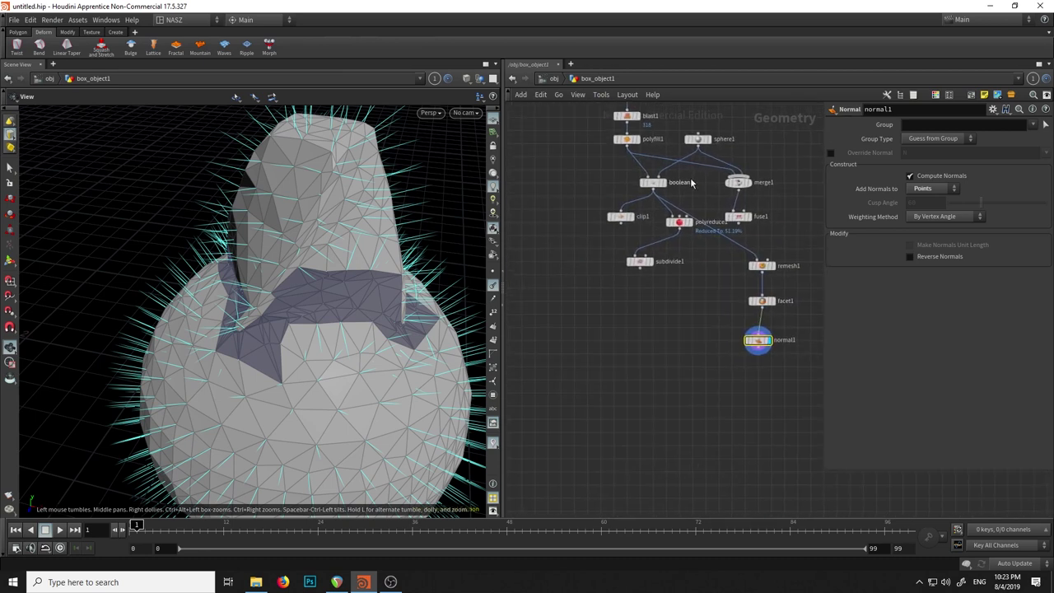
scroll(638, 188, up, 4)
Display boolean1 and drag clip1, polyreduce1 and subdivide1 down-right in the network.
click(638, 188)
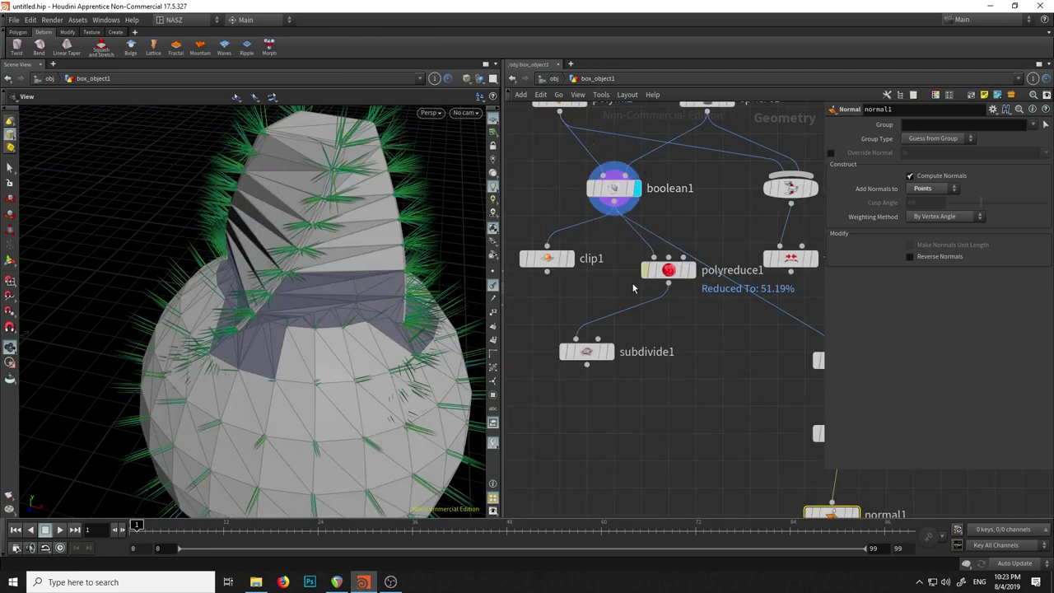
mouse_move(520, 215)
mouse_down()
mouse_move(862, 411)
mouse_move(716, 370)
mouse_up()
scroll(719, 373, down, 3)
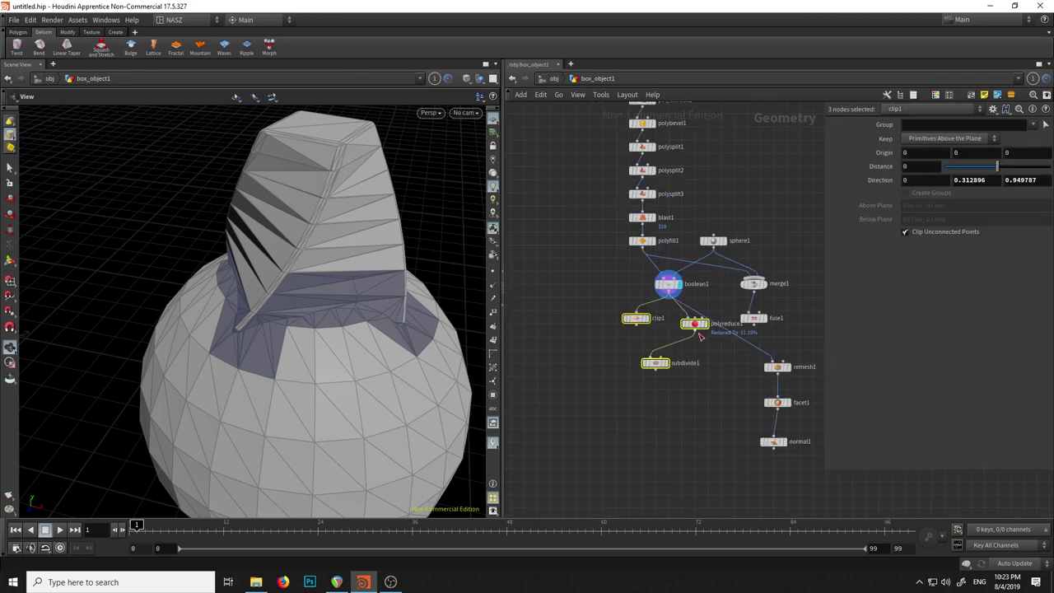
drag(701, 329, 725, 376)
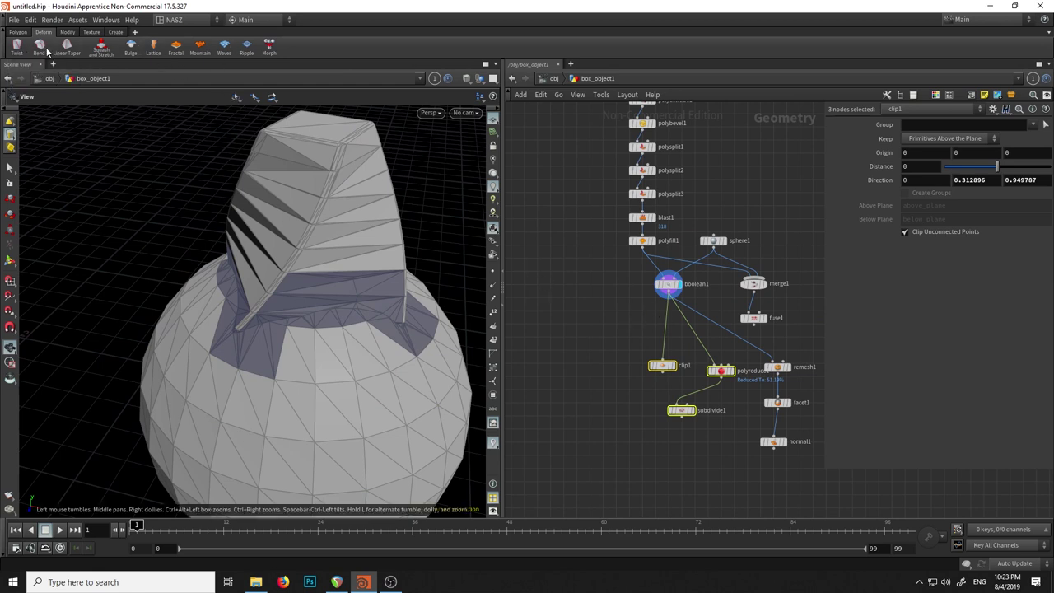
click(599, 323)
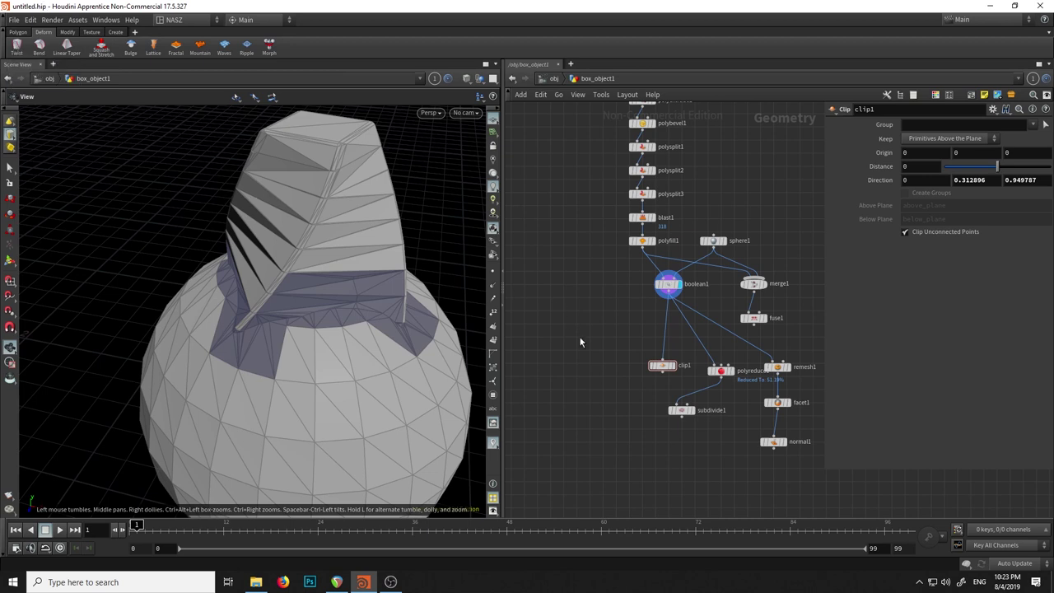
Add a twist1 node fed by boolean1 and display its result.
key(Tab)
text(t)
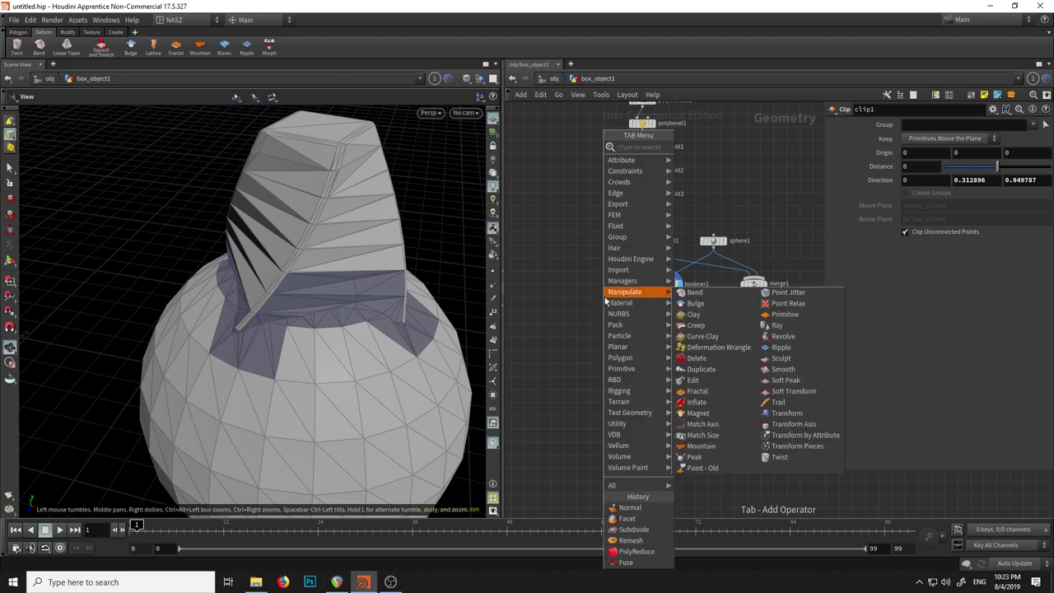
text(w)
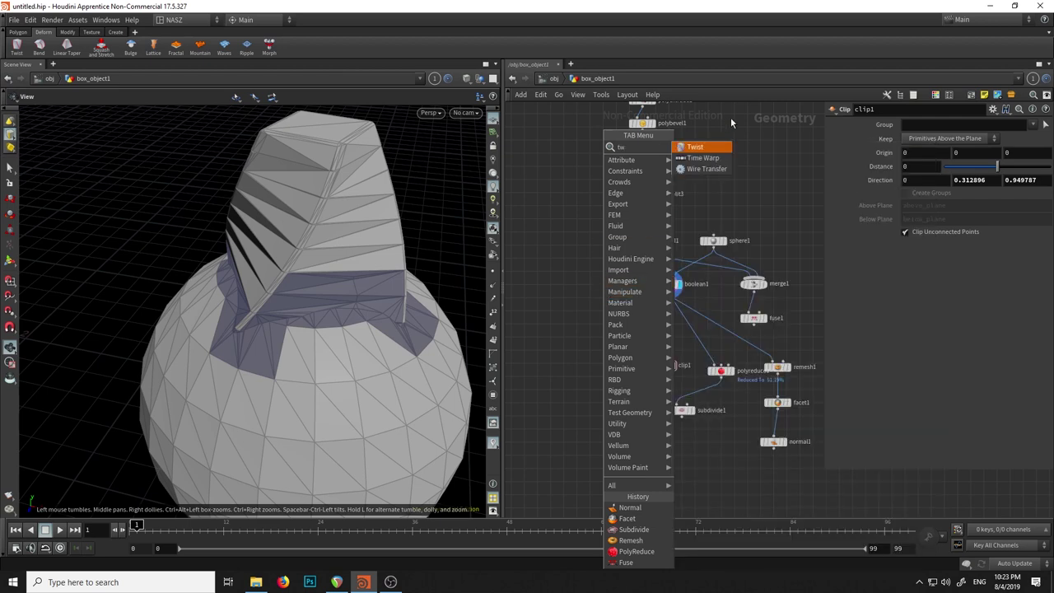
click(696, 147)
click(613, 310)
scroll(651, 293, up, 4)
drag(705, 289, 550, 308)
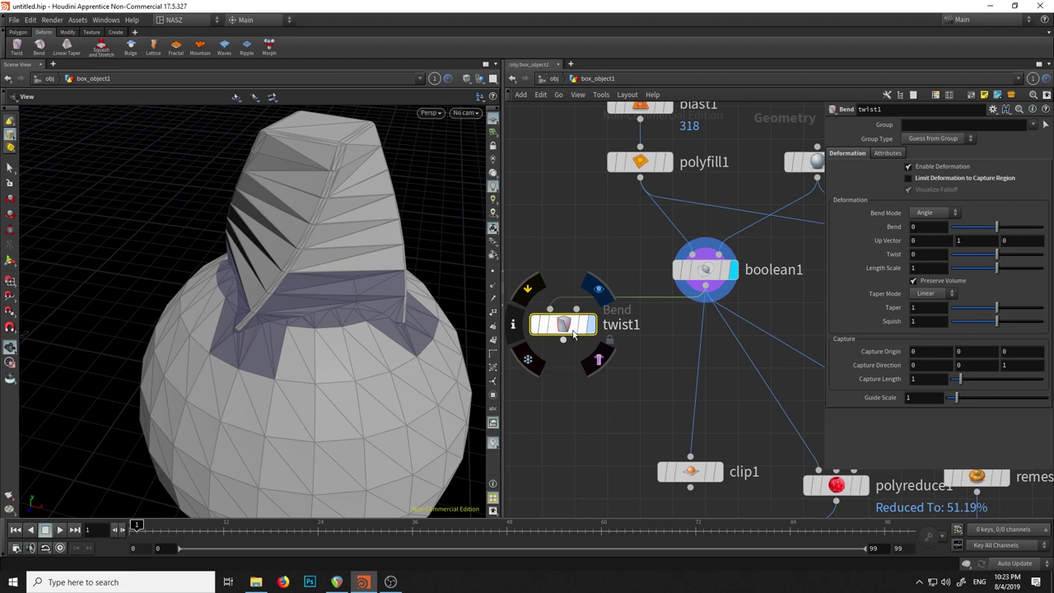
click(590, 328)
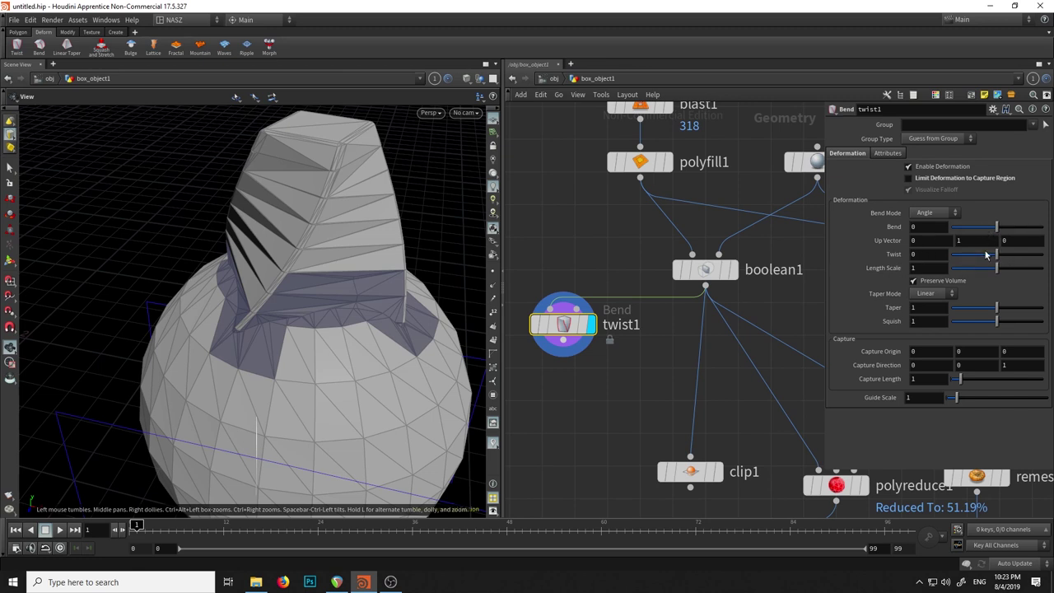
Try twist 76 then -2, set Bend to 29 and Up Vector X to 1.
drag(1001, 259, 1016, 255)
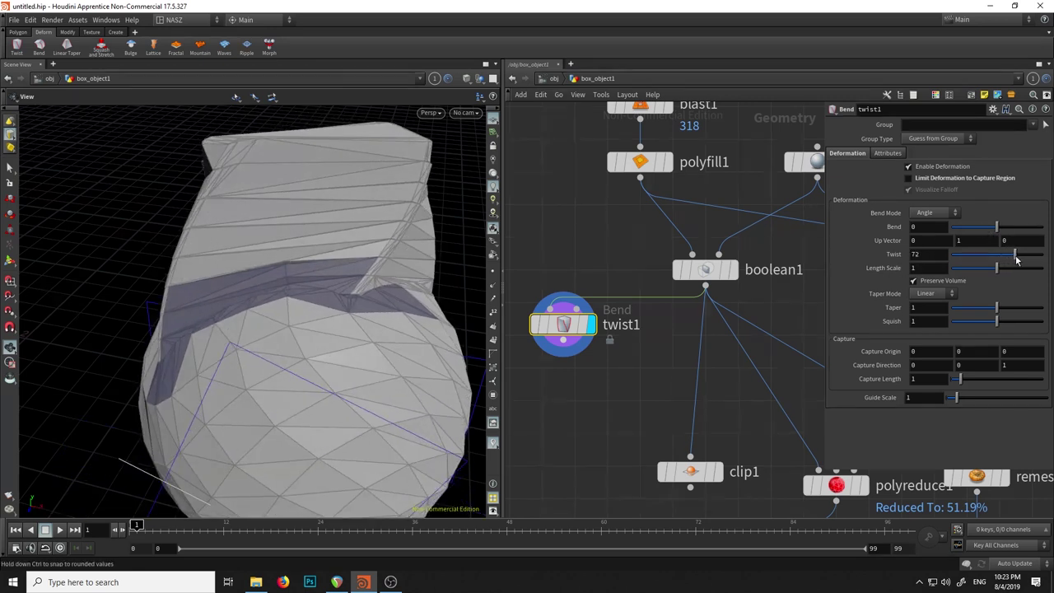
mouse_move(360, 204)
mouse_down()
mouse_move(404, 258)
mouse_move(409, 236)
mouse_up()
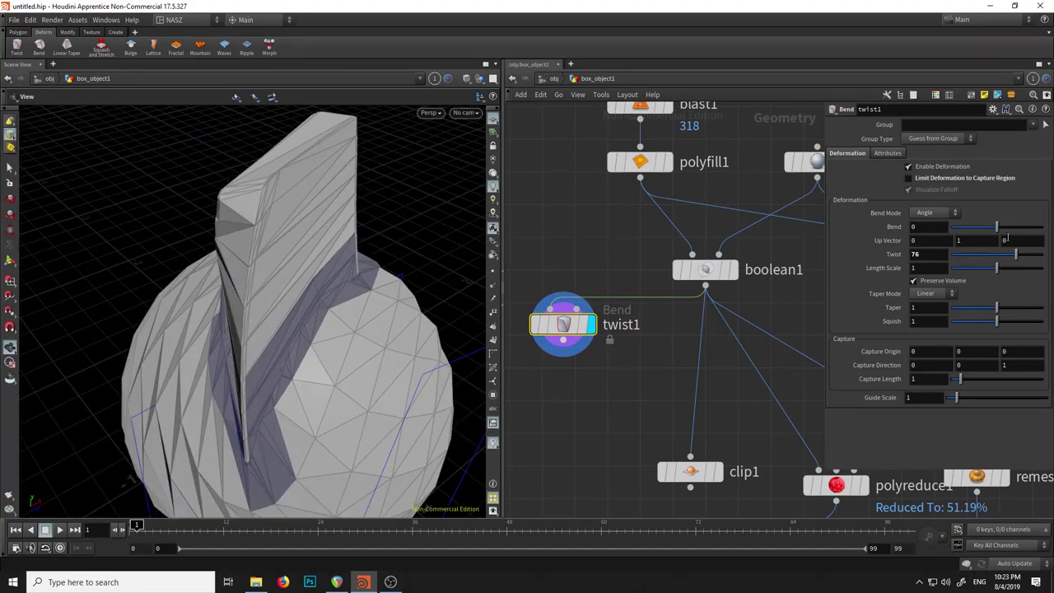
drag(1018, 258, 998, 237)
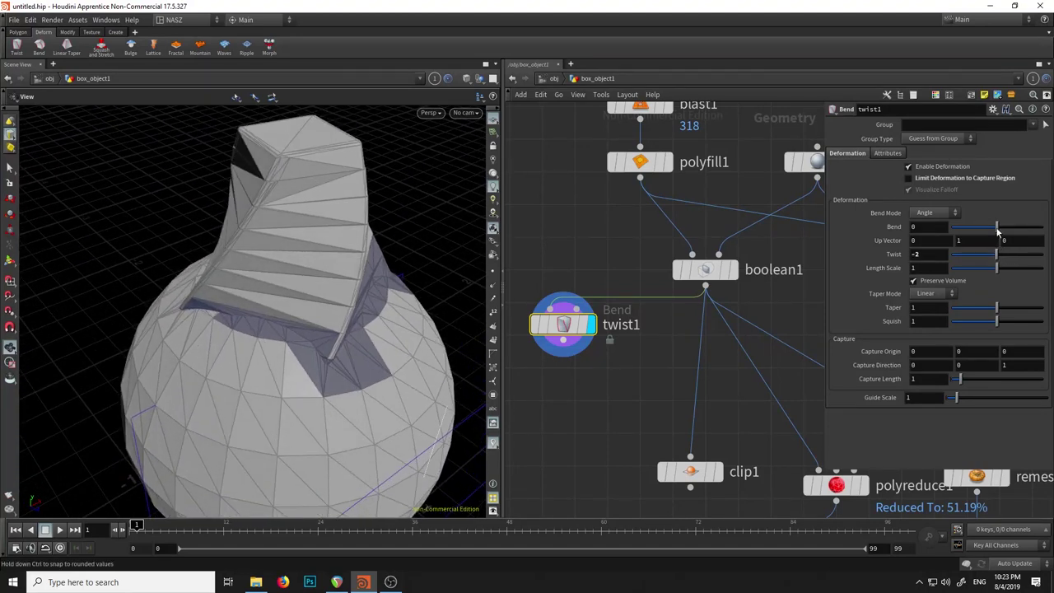
drag(998, 228, 1013, 226)
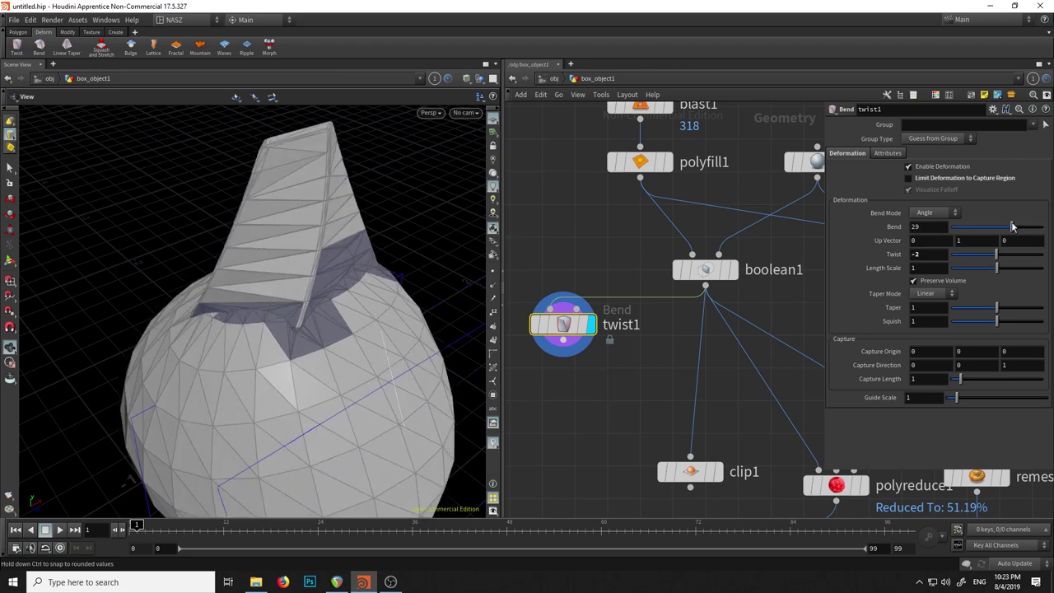
mouse_move(365, 277)
mouse_down()
mouse_move(313, 184)
mouse_move(241, 198)
mouse_up()
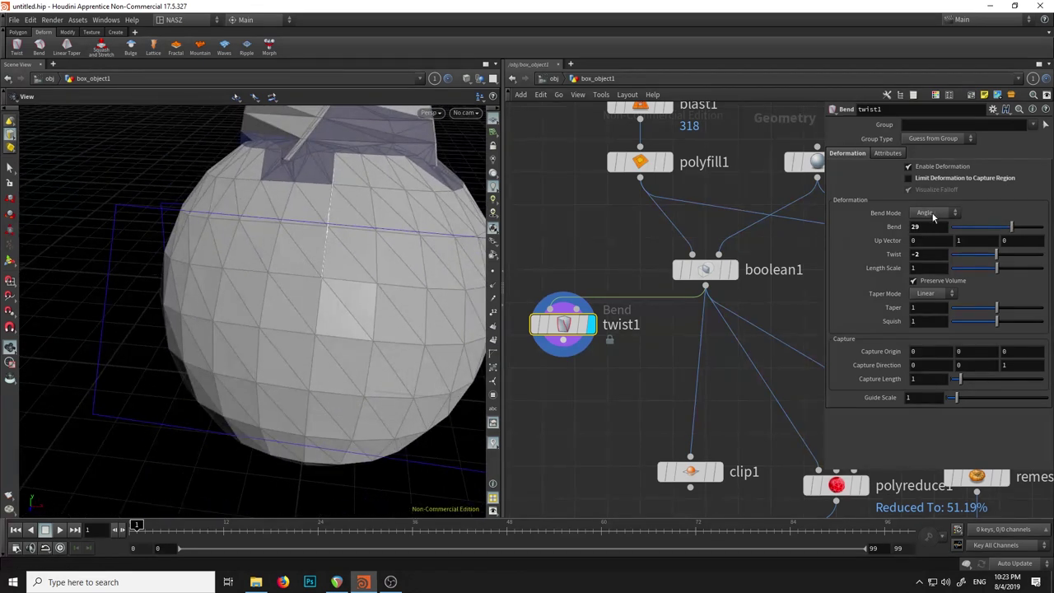
click(942, 239)
text(1)
key(Return)
Try a twist of 39, return it near zero, and add a lattice1 node.
mouse_move(313, 230)
mouse_down()
mouse_move(347, 215)
mouse_move(266, 228)
mouse_move(247, 206)
mouse_up()
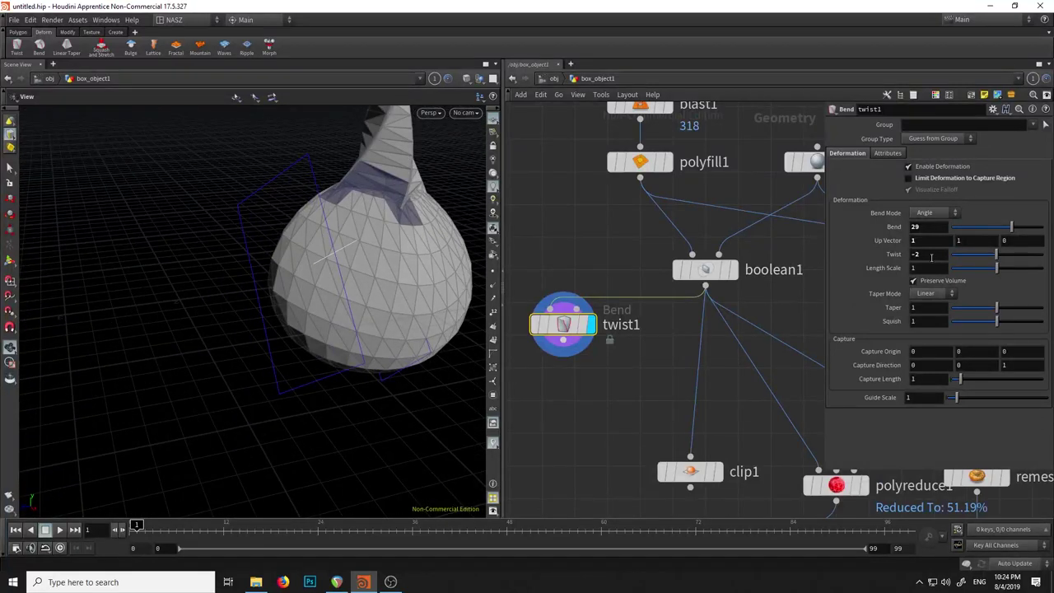
drag(996, 256, 1006, 259)
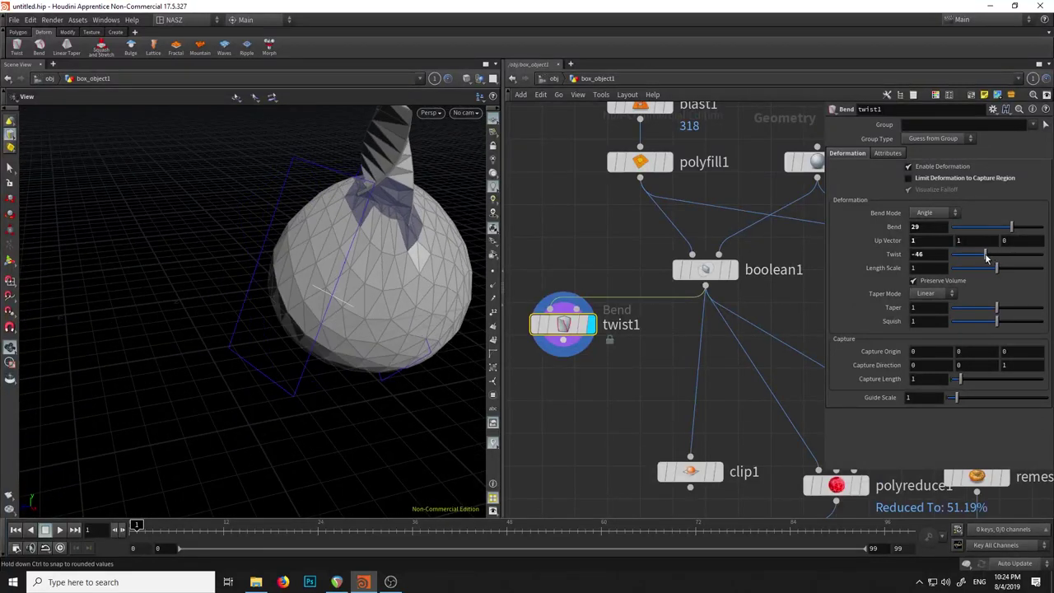
drag(1006, 259, 995, 256)
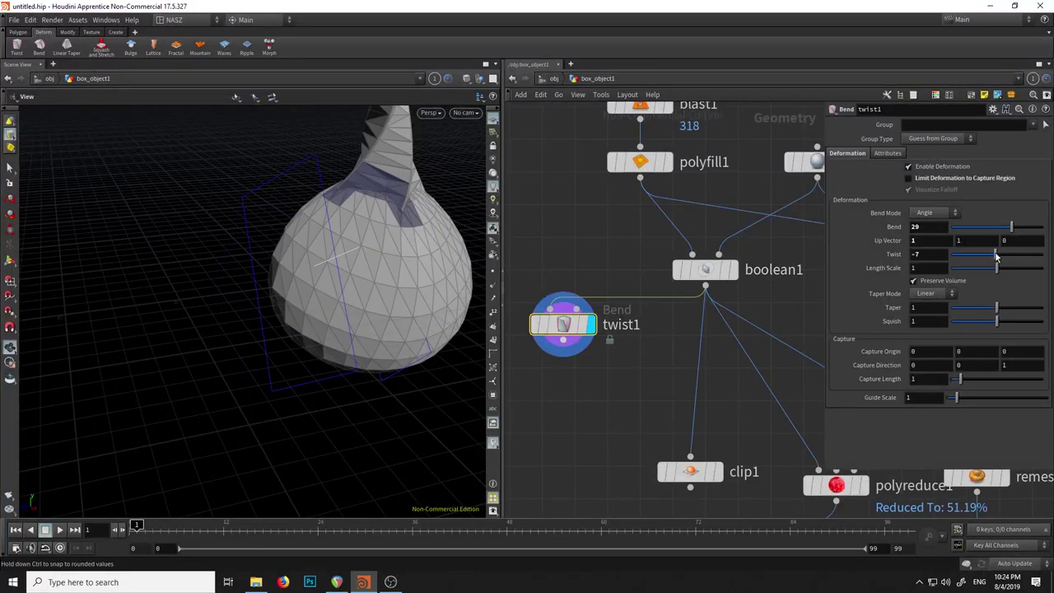
click(153, 46)
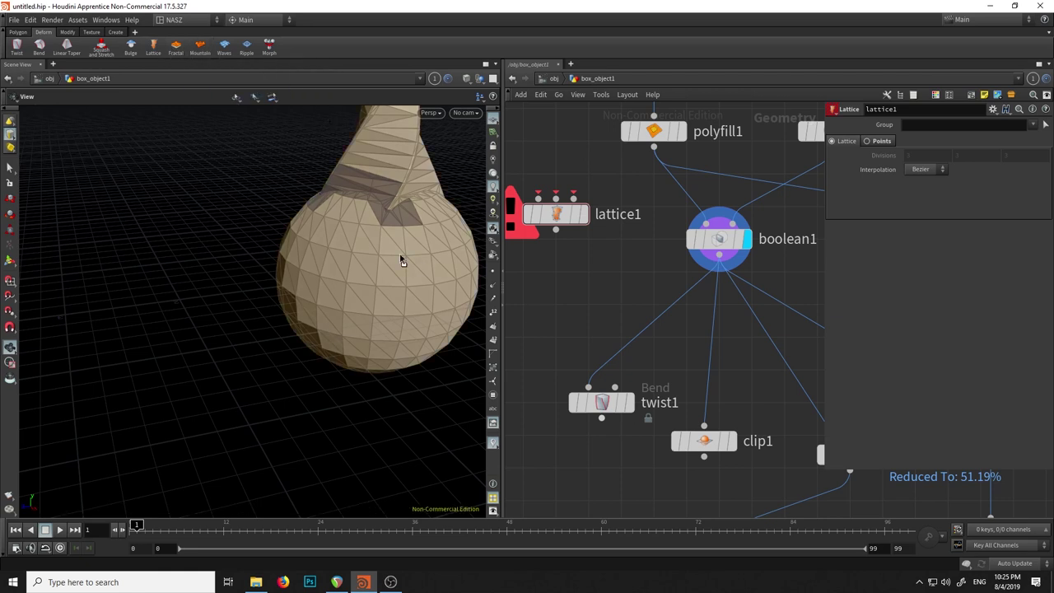
key(Return)
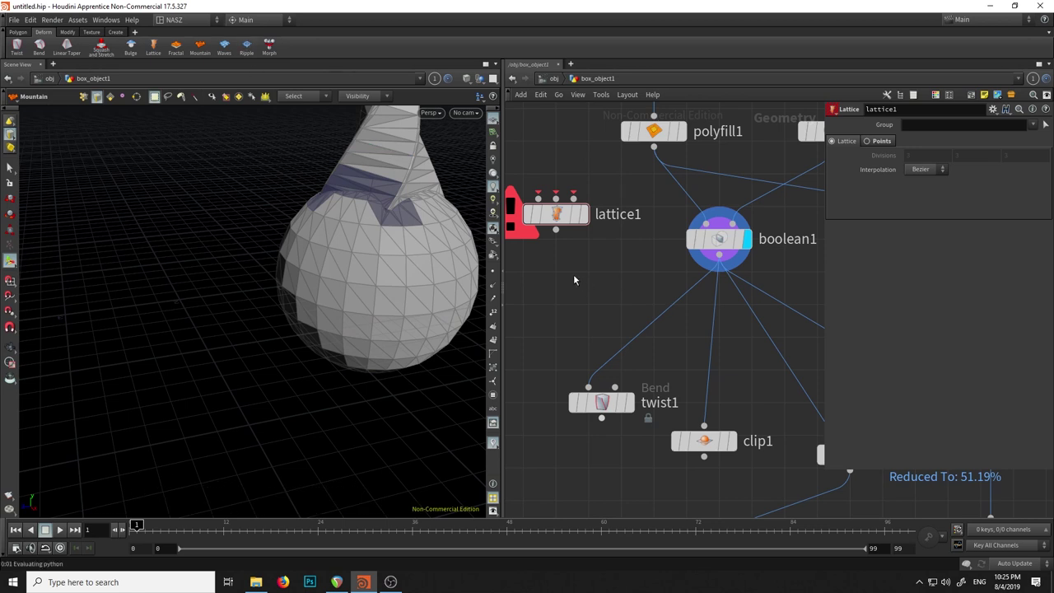
key(Tab)
text(mo)
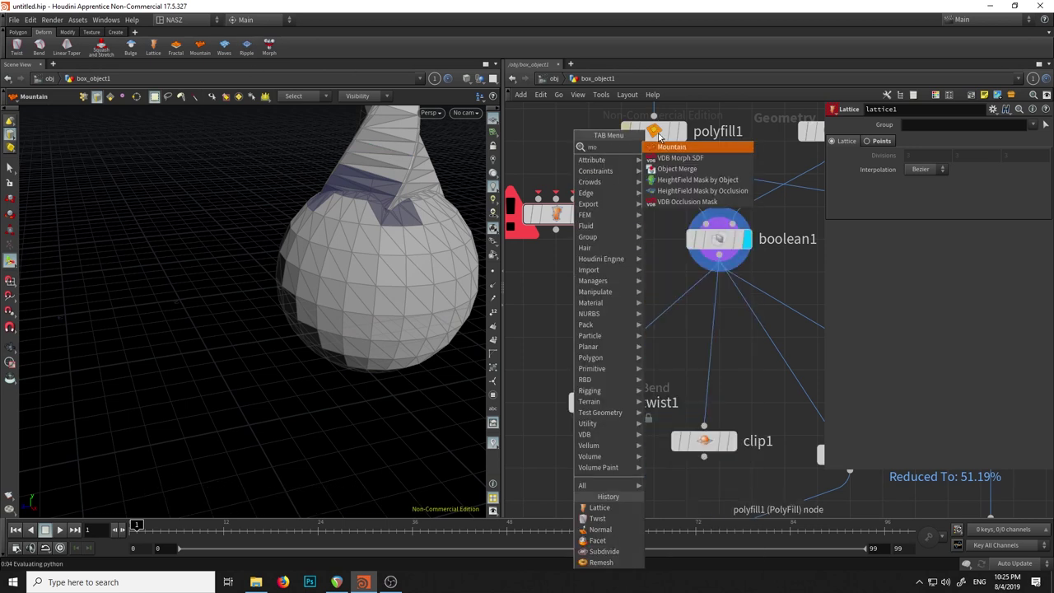
key(Return)
click(567, 302)
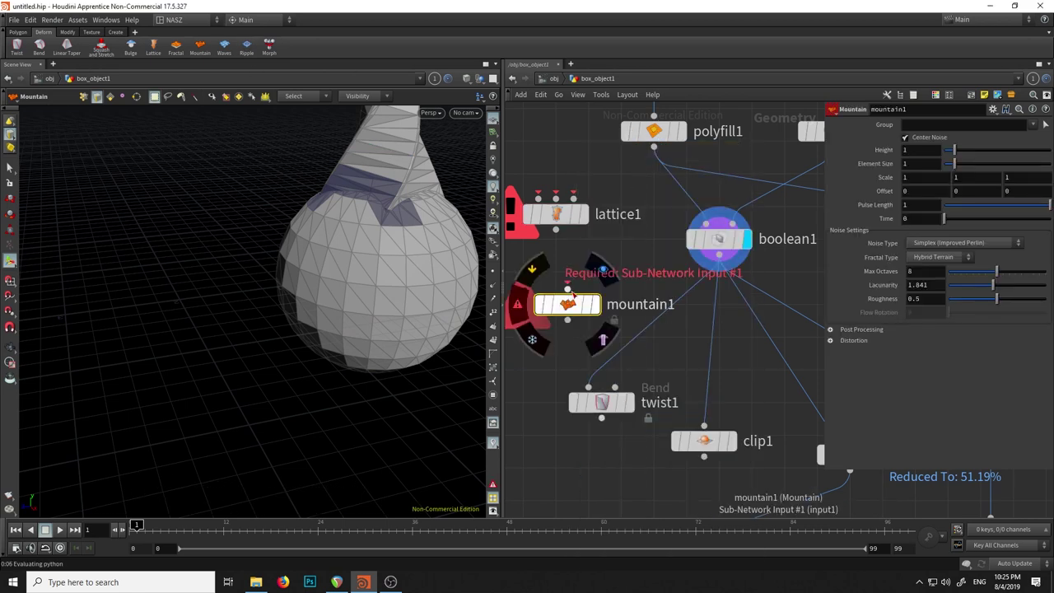
click(572, 292)
click(718, 256)
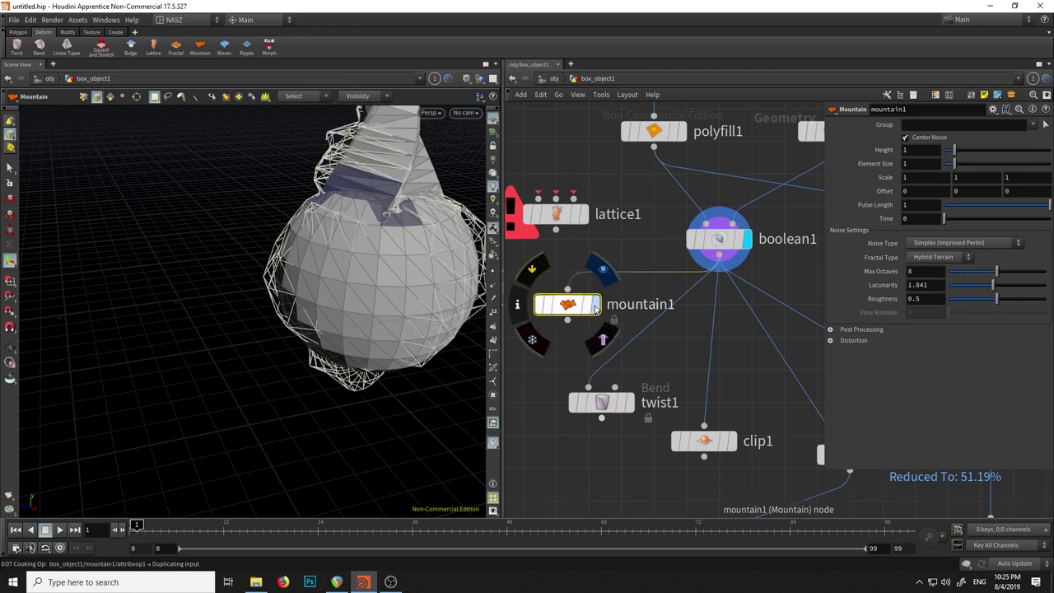
click(596, 306)
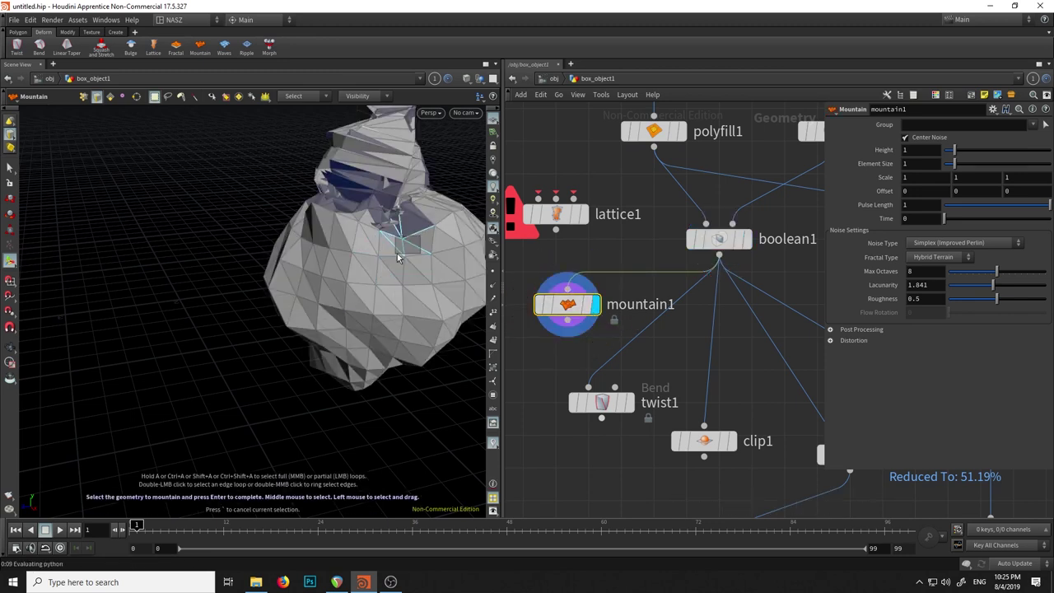
mouse_move(668, 261)
middle_down()
mouse_move(556, 130)
mouse_move(601, 173)
middle_up()
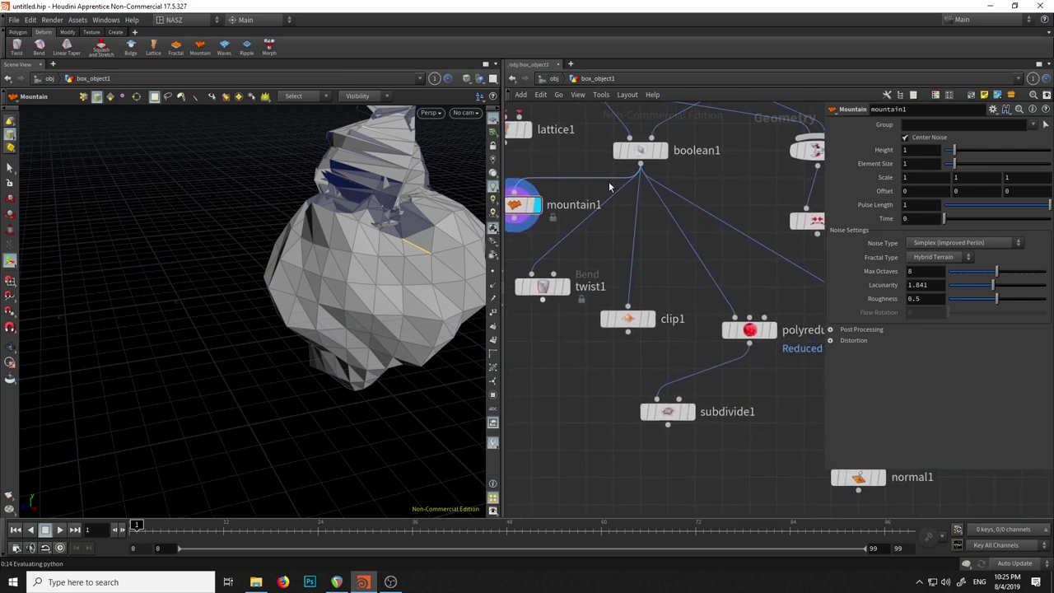
drag(532, 212, 586, 484)
click(575, 462)
click(666, 442)
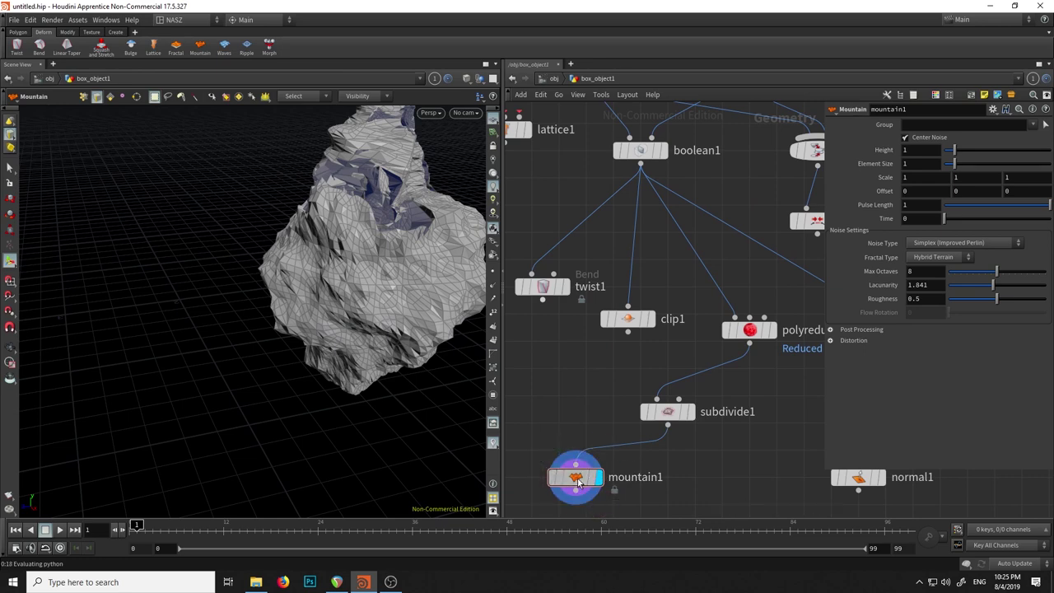
key(Escape)
drag(417, 258, 321, 349)
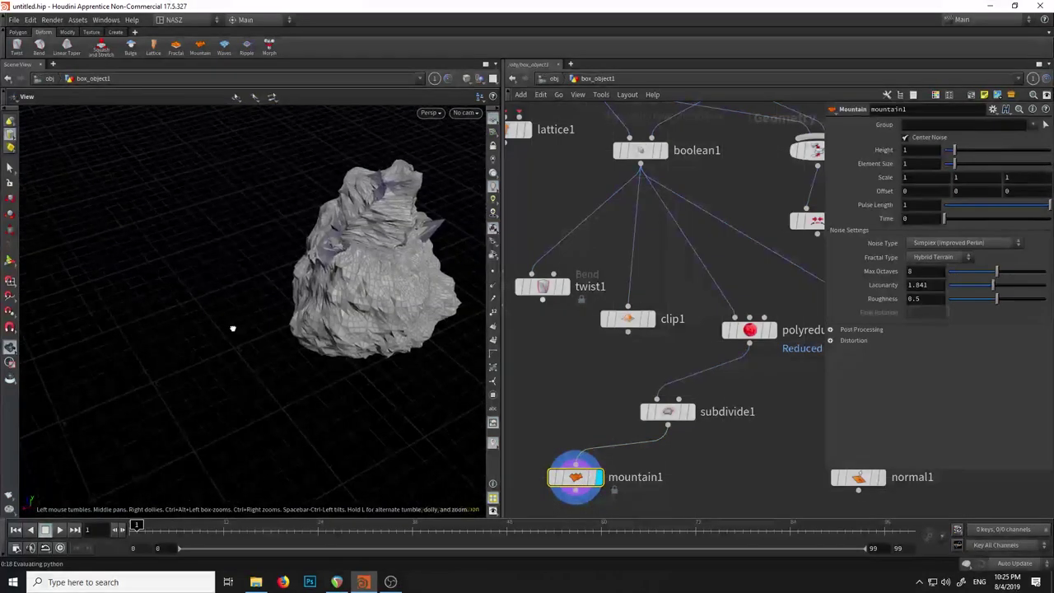
mouse_move(321, 349)
mouse_down()
mouse_move(346, 283)
mouse_move(277, 305)
mouse_up()
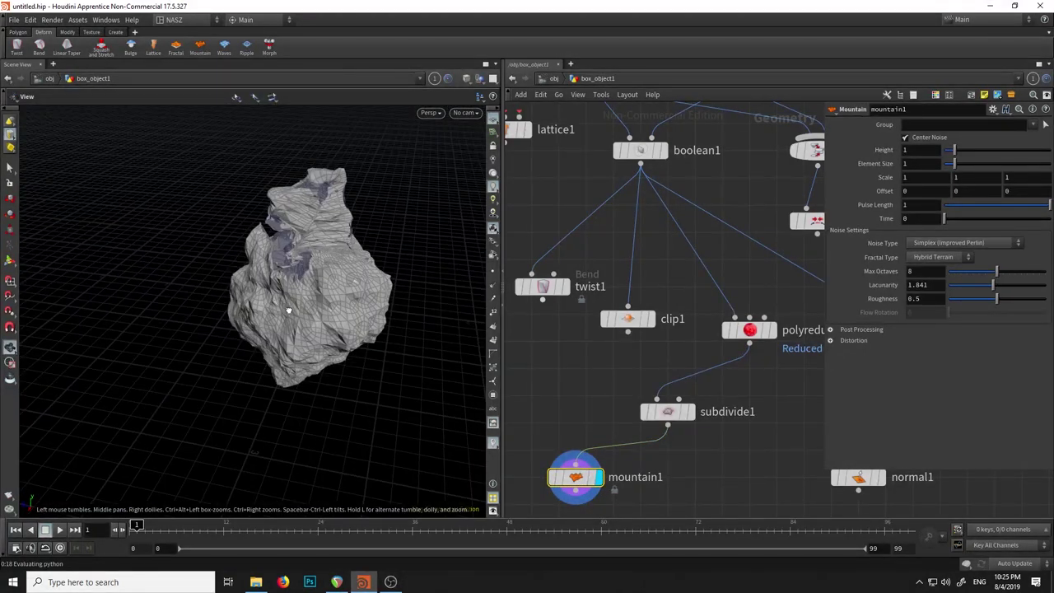
key(Return)
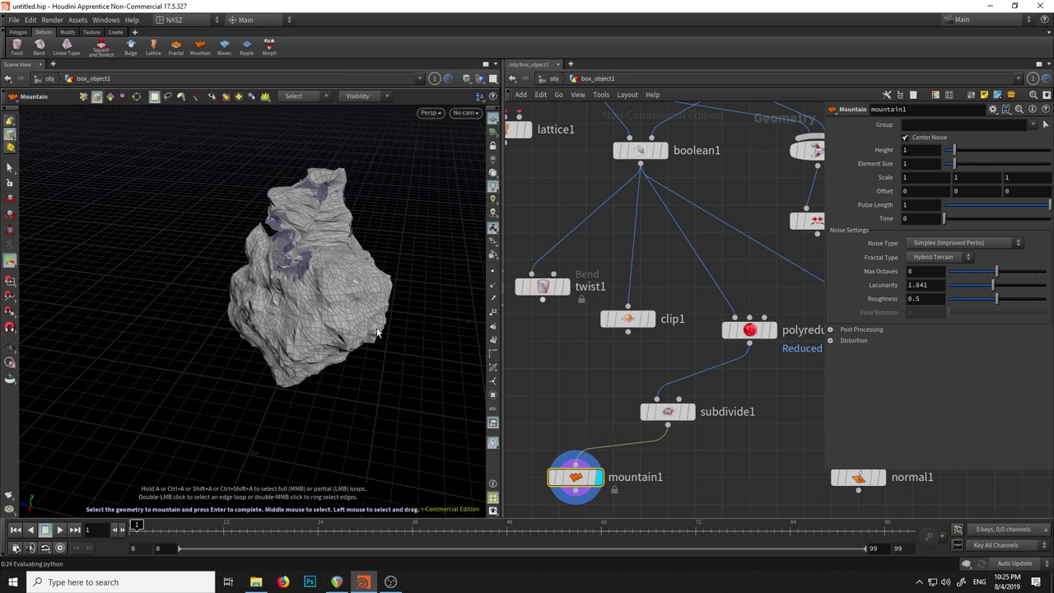
key(Escape)
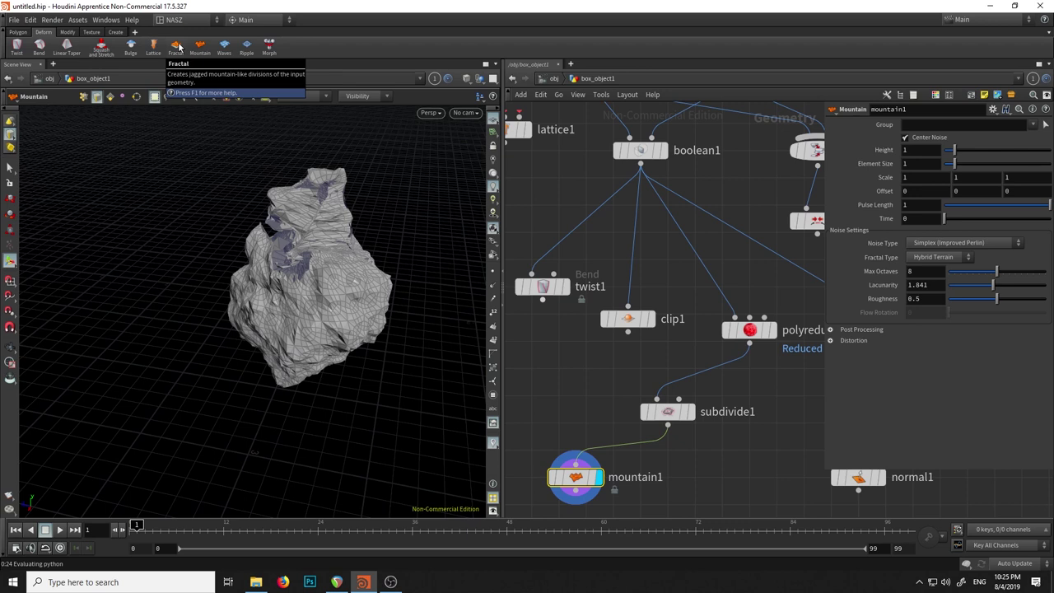
Add a fractal1 node beside mountain1, wire subdivide1 into it, and display it.
key(Tab)
text(fr)
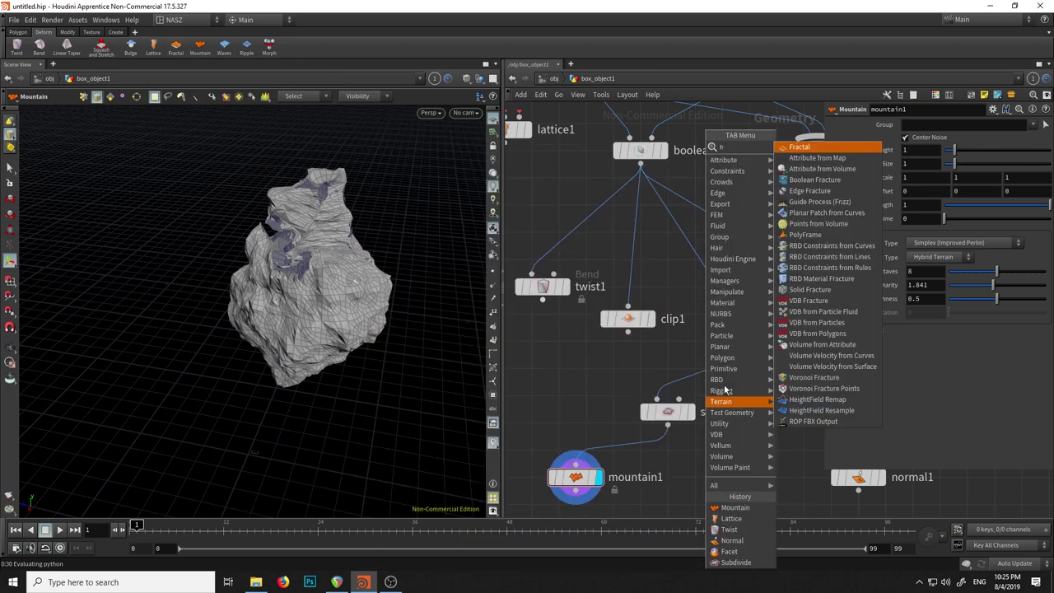
click(815, 153)
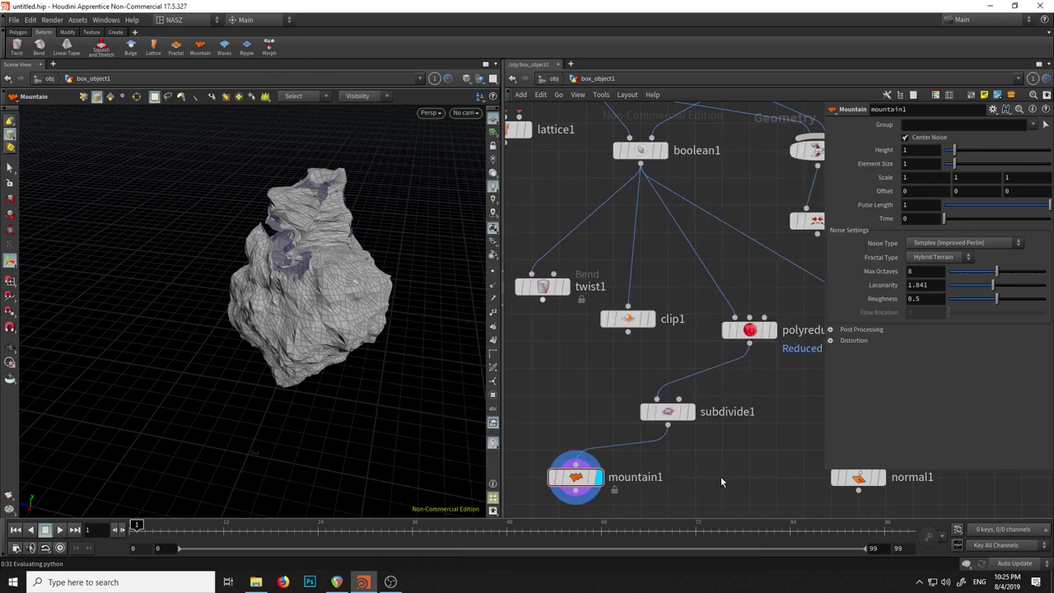
click(719, 484)
click(722, 462)
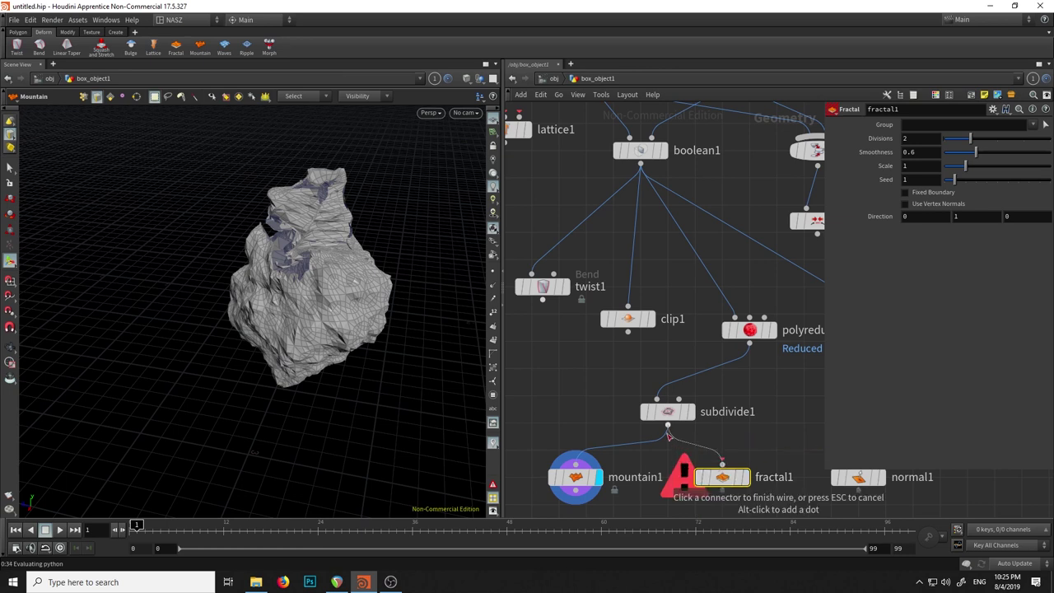
click(667, 426)
click(745, 477)
mouse_move(442, 287)
mouse_down()
mouse_move(334, 315)
mouse_move(320, 283)
mouse_move(419, 259)
mouse_up()
key(Return)
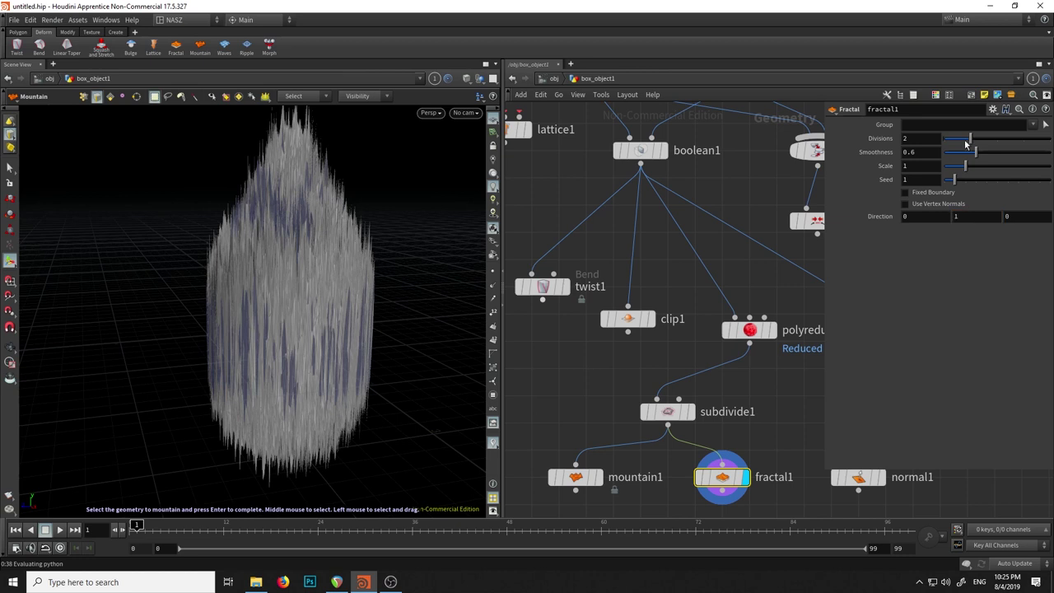
Raise fractal1's Smoothness to 1.32 and inspect the spiky mesh.
mouse_move(962, 144)
mouse_down()
mouse_move(970, 140)
mouse_move(953, 156)
mouse_up()
click(1016, 157)
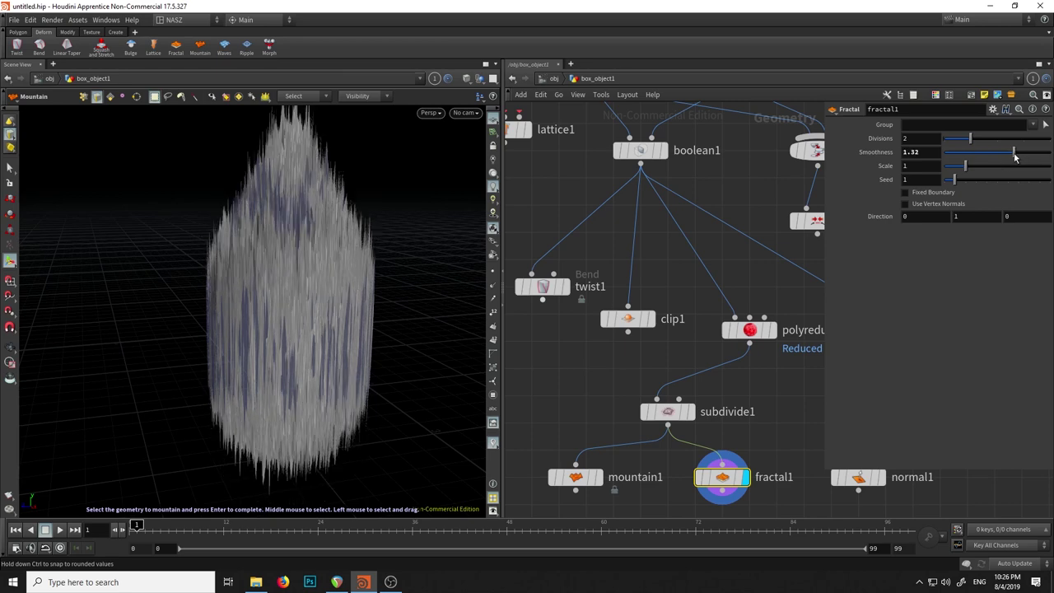
key(Escape)
mouse_move(362, 267)
mouse_down()
mouse_move(374, 262)
mouse_move(338, 332)
mouse_move(388, 329)
mouse_move(306, 287)
mouse_up()
scroll(304, 285, up, 5)
scroll(305, 285, up, 3)
scroll(305, 289, down, 5)
key(Return)
Set fractal1's Direction Y to 0.2 and Scale to 0.26.
click(968, 215)
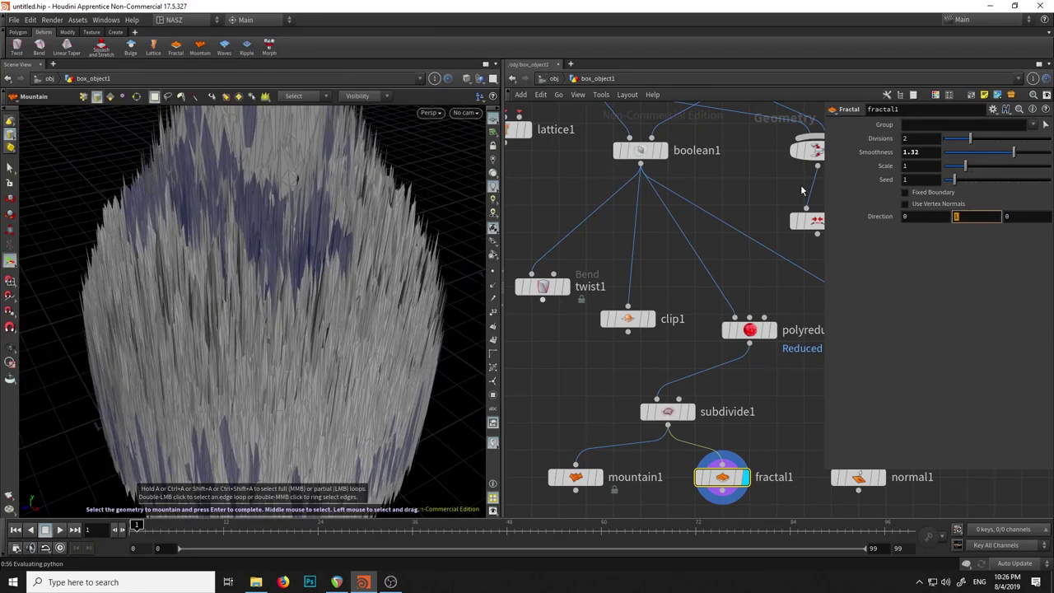
text(-2)
key(Return)
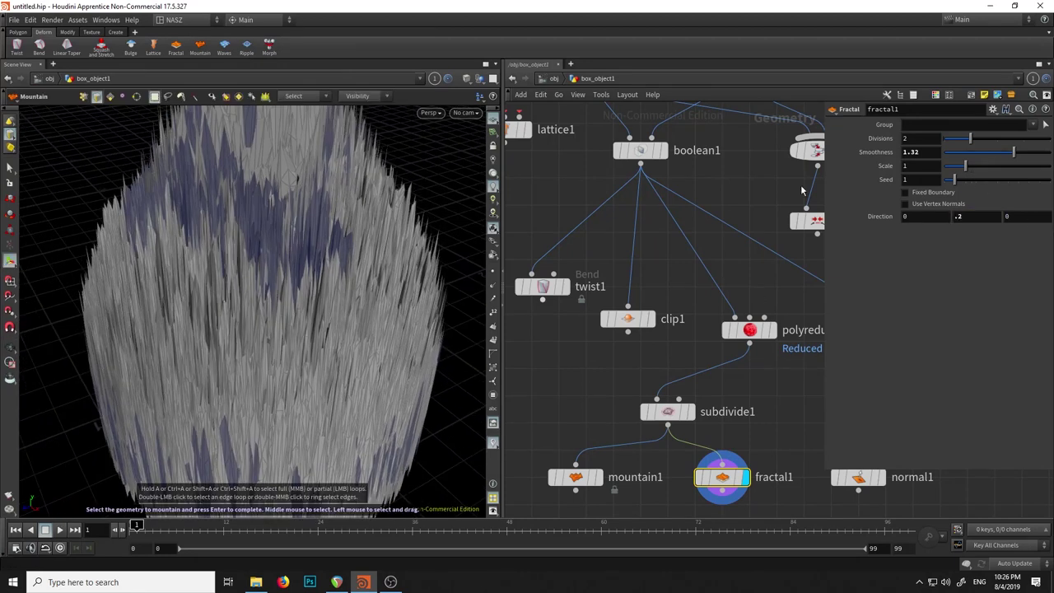
click(968, 215)
drag(955, 168, 951, 169)
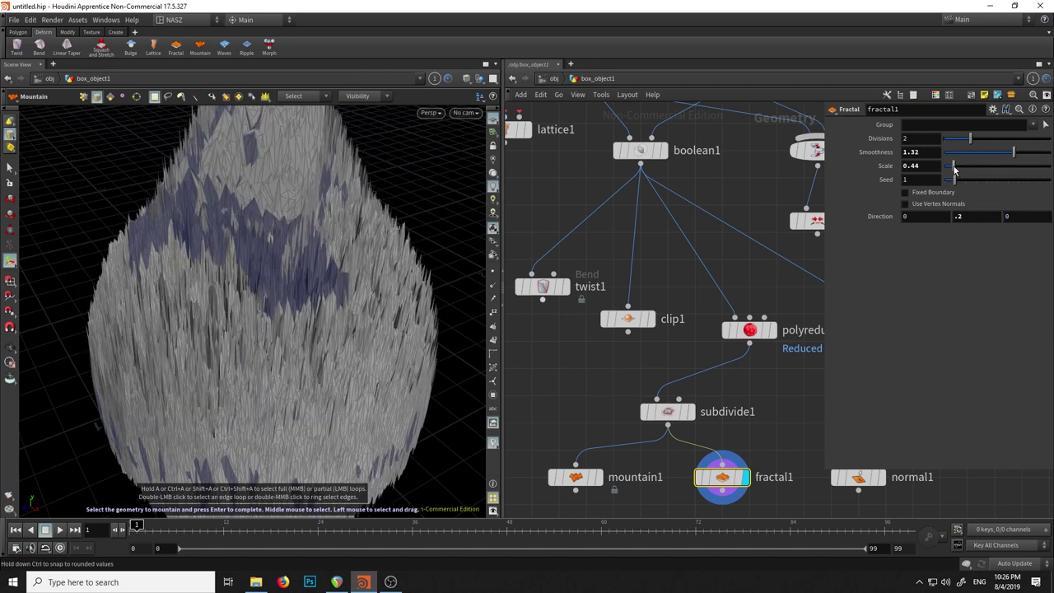
key(Escape)
mouse_move(295, 285)
mouse_down()
mouse_move(259, 264)
mouse_move(211, 208)
mouse_move(118, 271)
mouse_move(234, 252)
mouse_move(317, 192)
mouse_move(263, 206)
mouse_move(247, 230)
mouse_up()
key(Return)
middle_drag(563, 357, 587, 186)
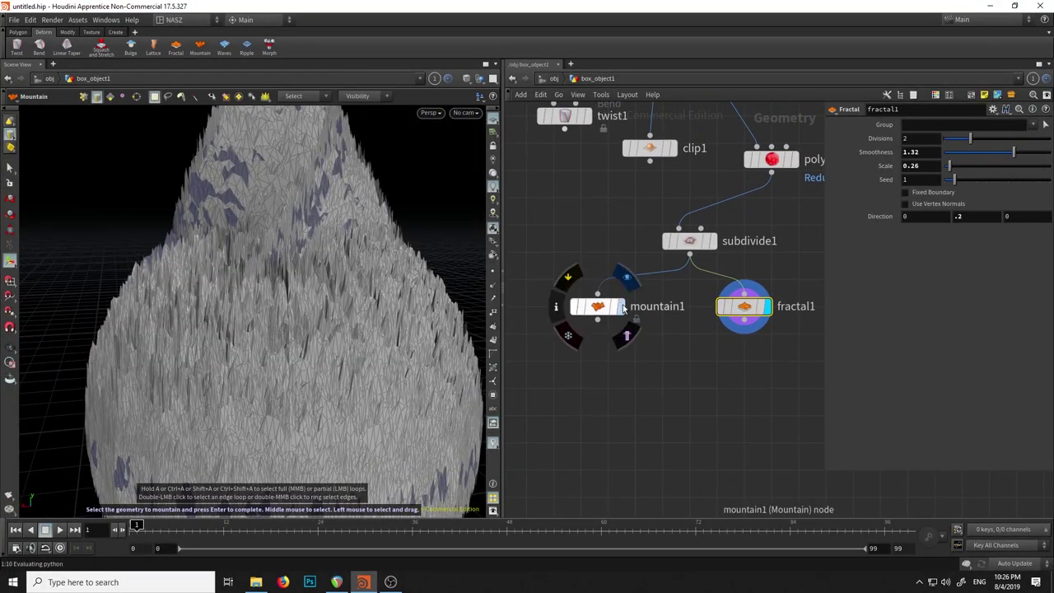
Compare mountain1 and fractal1 results, leaving the display flag on mountain1.
click(627, 278)
click(597, 306)
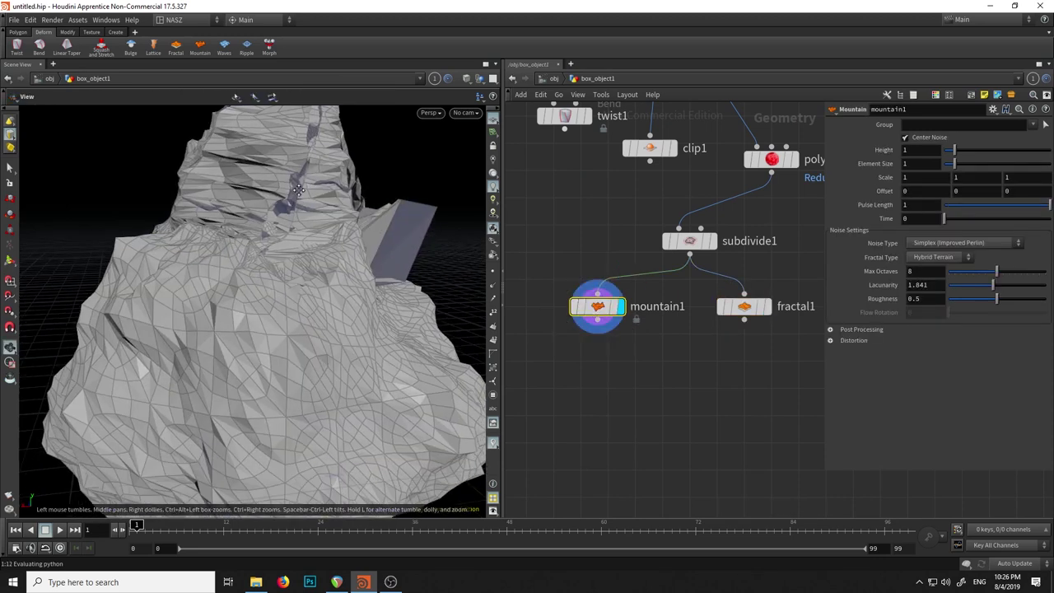
drag(305, 241, 272, 249)
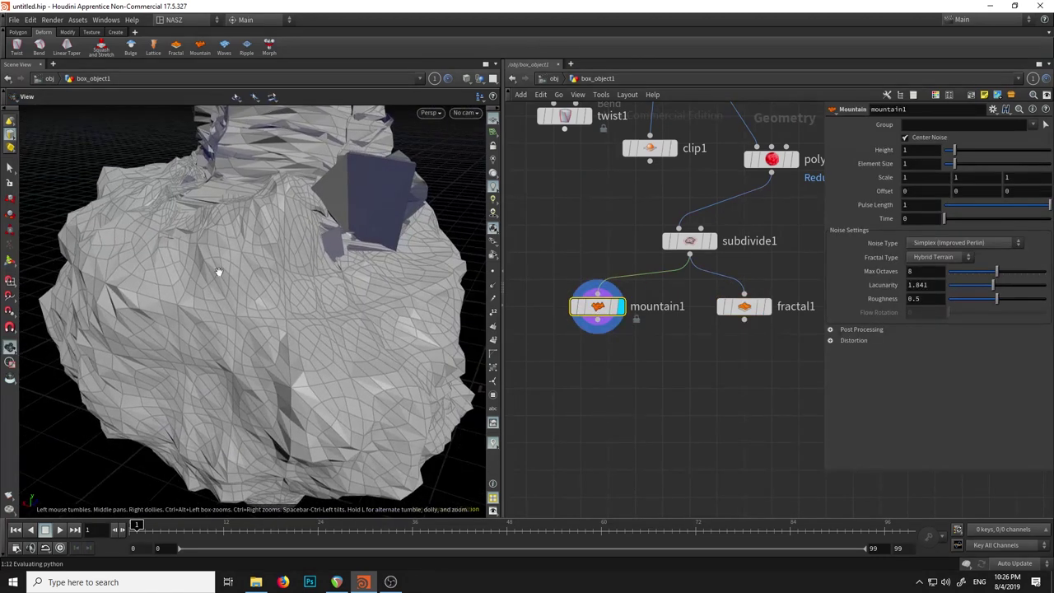
key(Return)
click(766, 307)
click(743, 306)
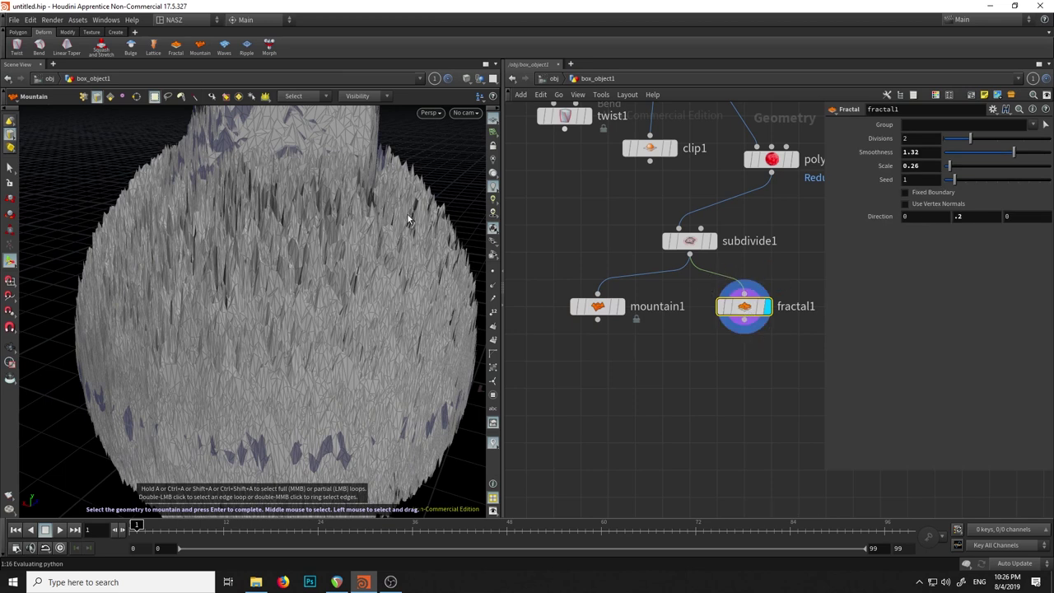
mouse_move(598, 306)
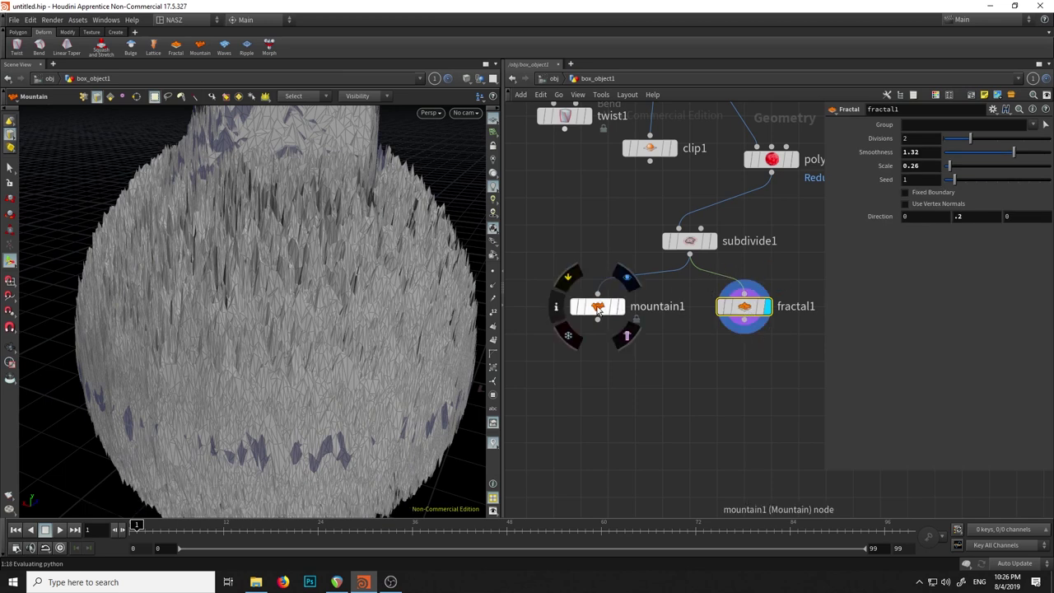
click(598, 307)
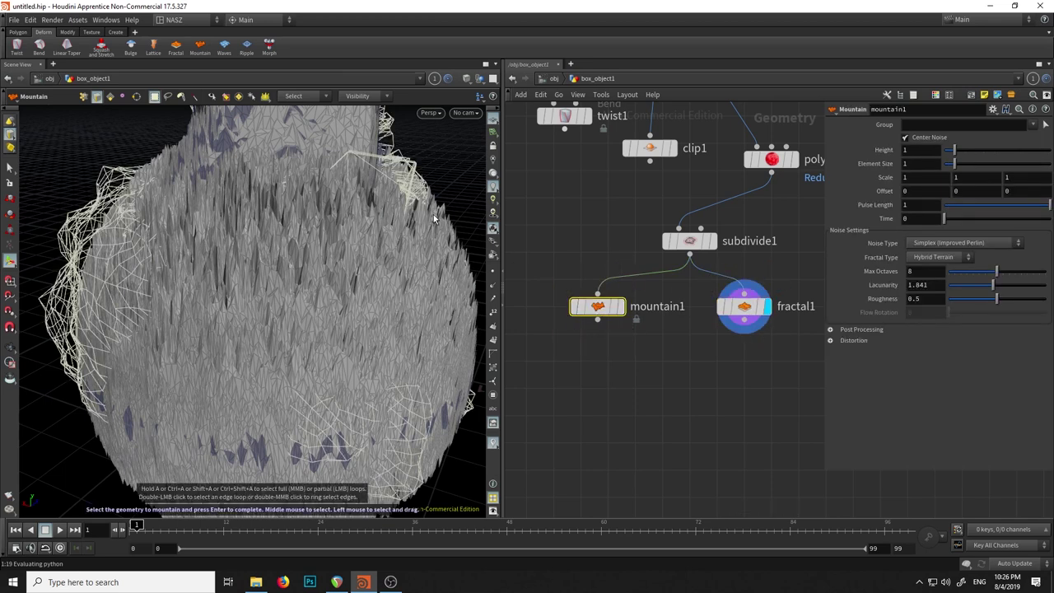
click(622, 309)
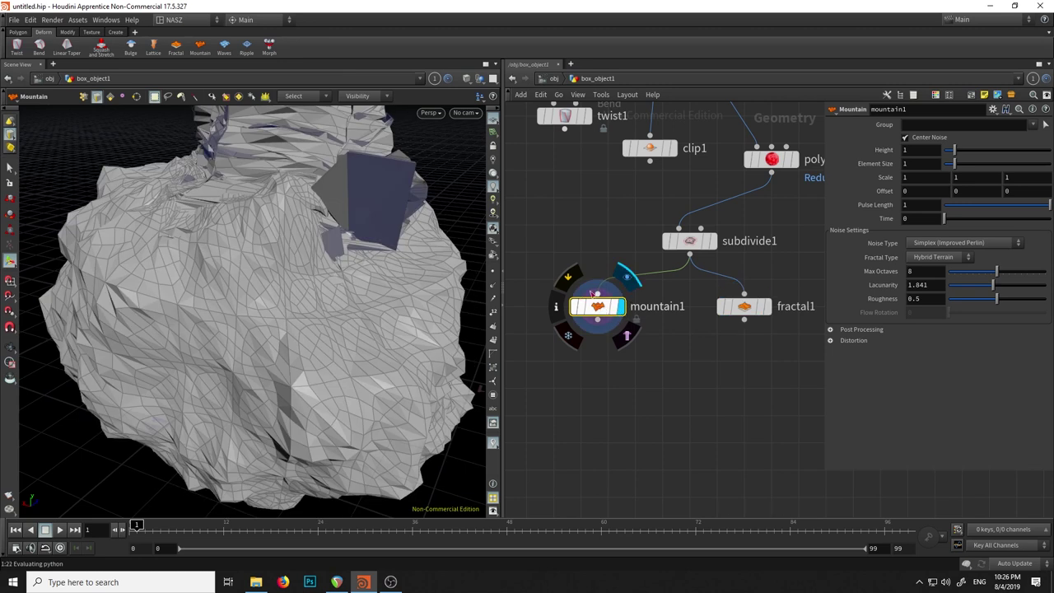
key(Return)
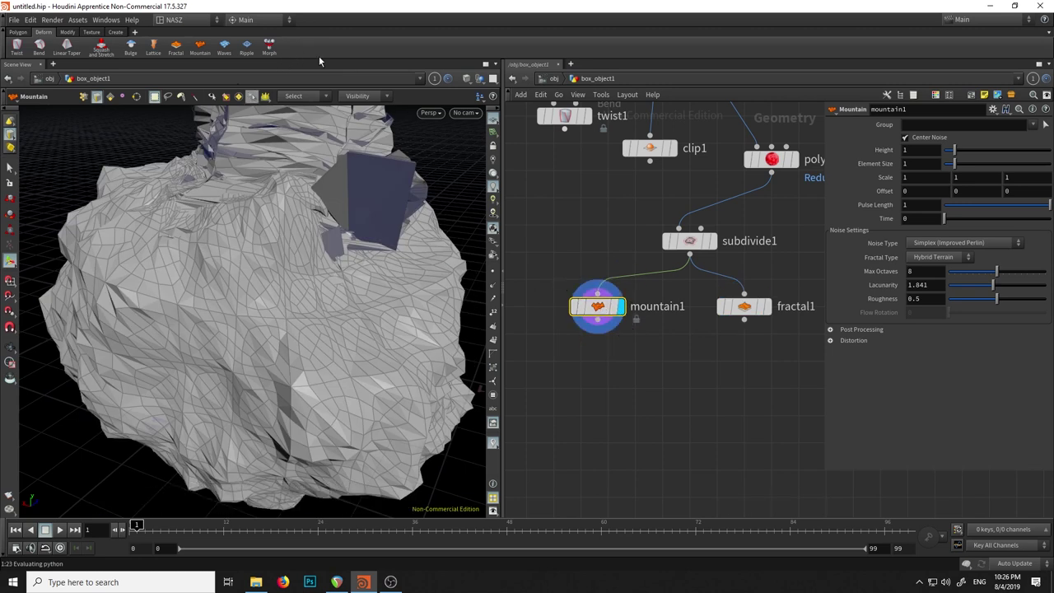
Try the Mirror tool from the Modify shelf, cancel it, and zoom out the network.
click(65, 32)
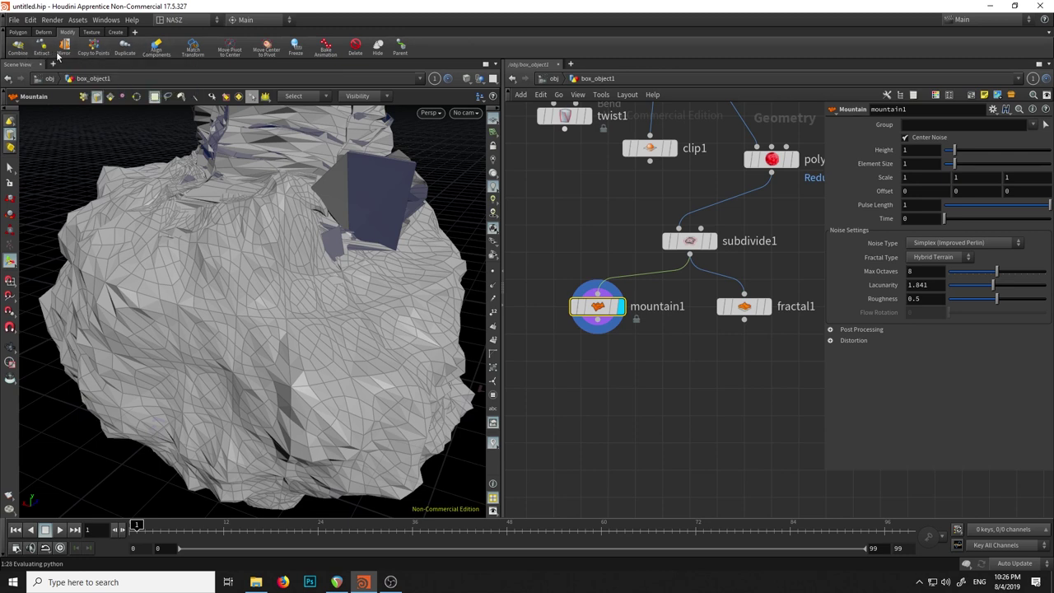
click(61, 47)
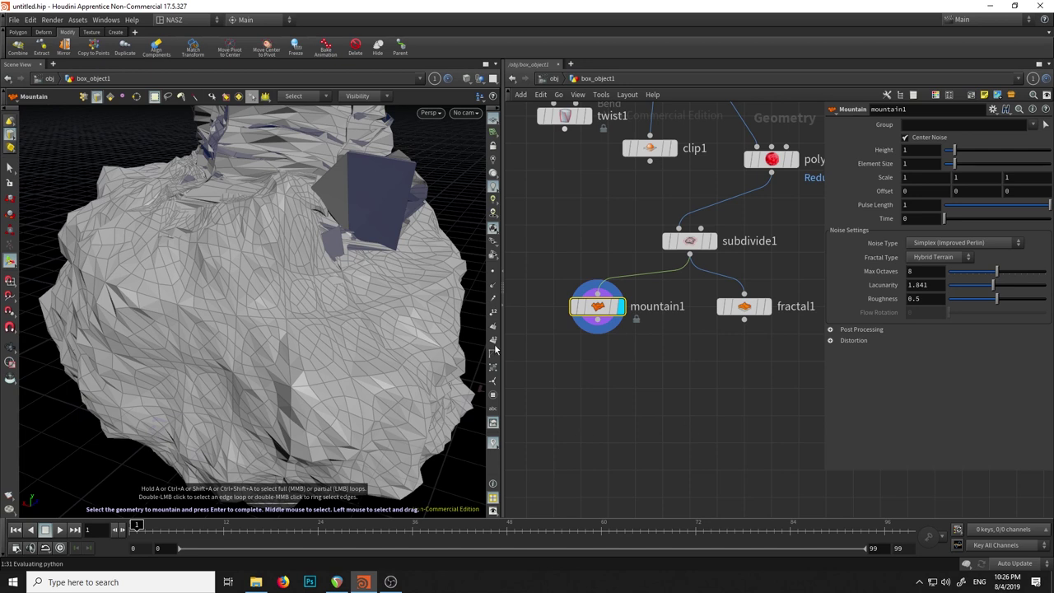
key(Return)
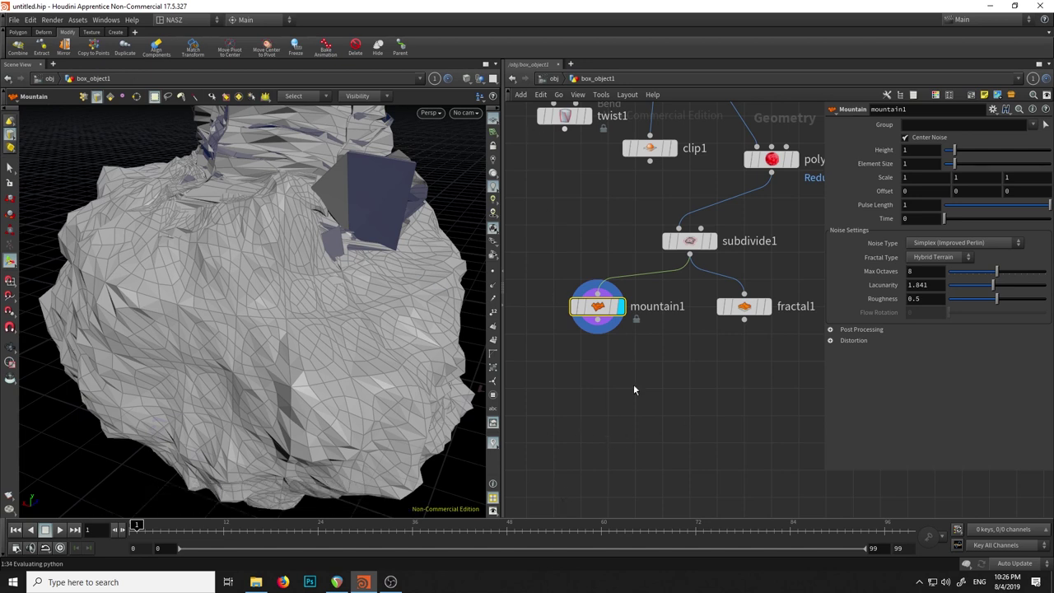
scroll(606, 260, down, 3)
scroll(591, 254, down, 2)
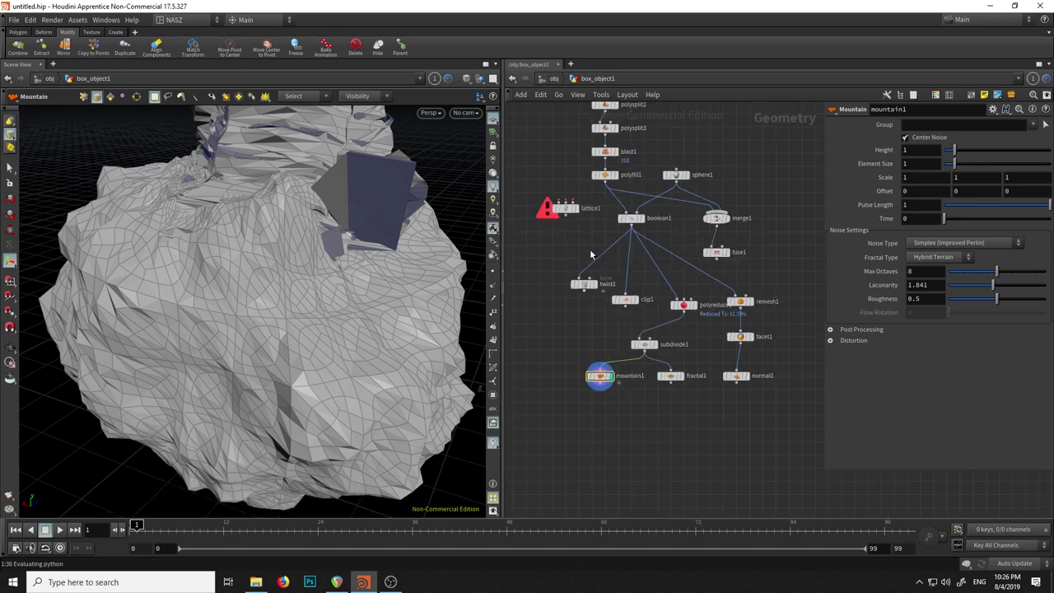
Display clip1 and set its clip Direction to 0, 0, 1.
click(624, 300)
click(639, 300)
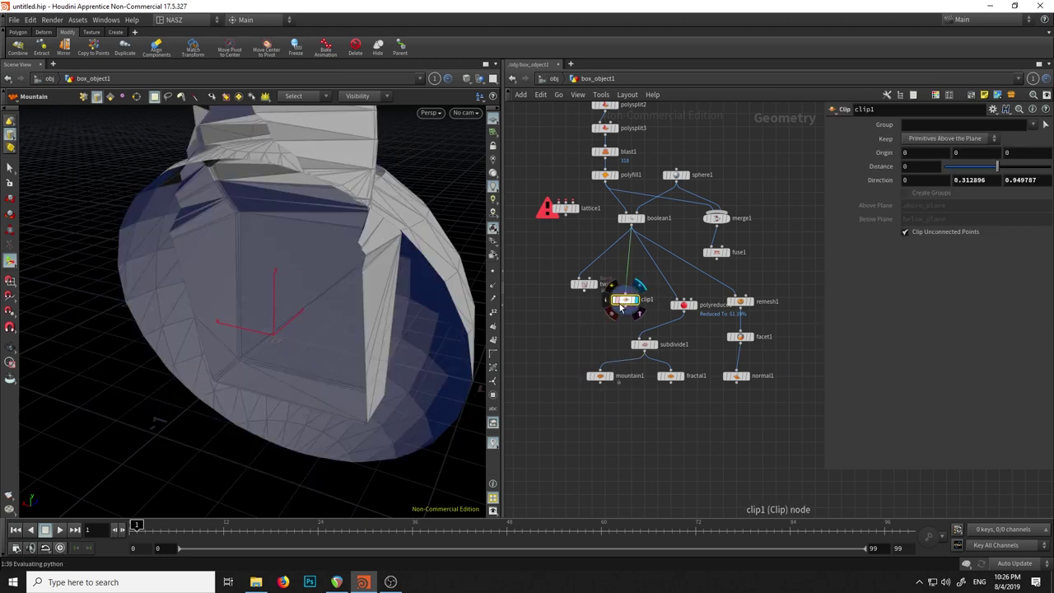
double_click(993, 181)
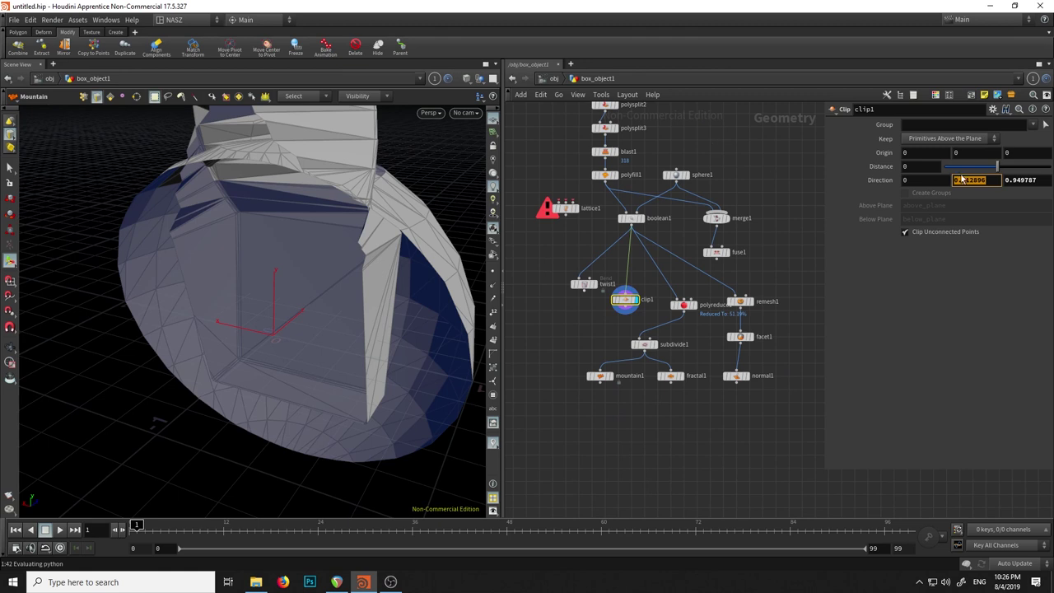
double_click(1035, 181)
text(1)
key(Return)
double_click(987, 181)
text(0)
key(Return)
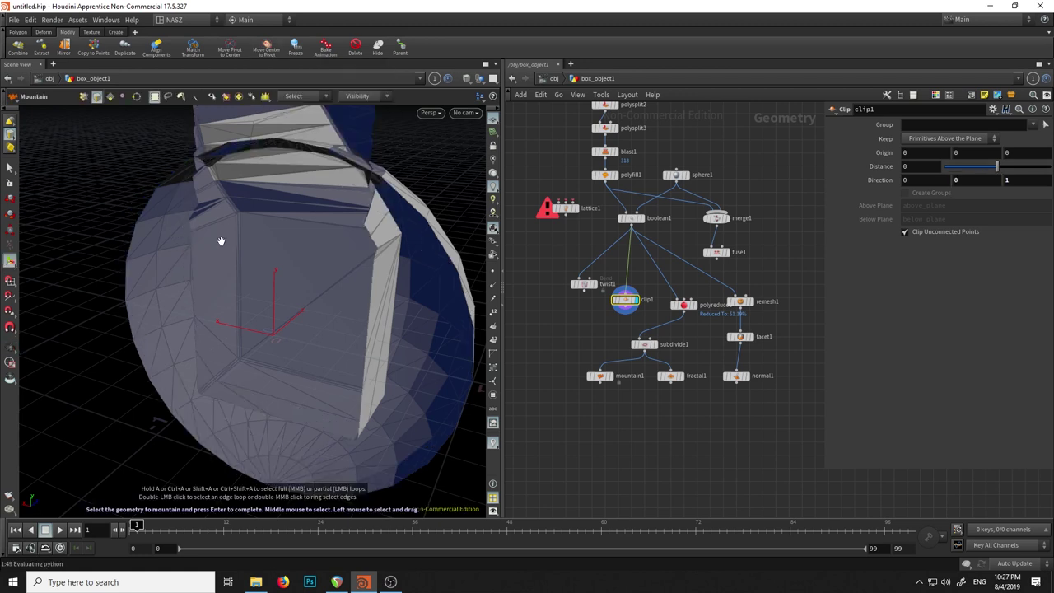
Zoom and orbit the viewport to see the whole clipped bulb-shaped half vase.
key(Escape)
scroll(247, 228, down, 5)
mouse_move(247, 228)
mouse_down()
mouse_move(252, 206)
mouse_move(193, 282)
mouse_move(127, 260)
mouse_move(151, 263)
mouse_up()
key(Tab)
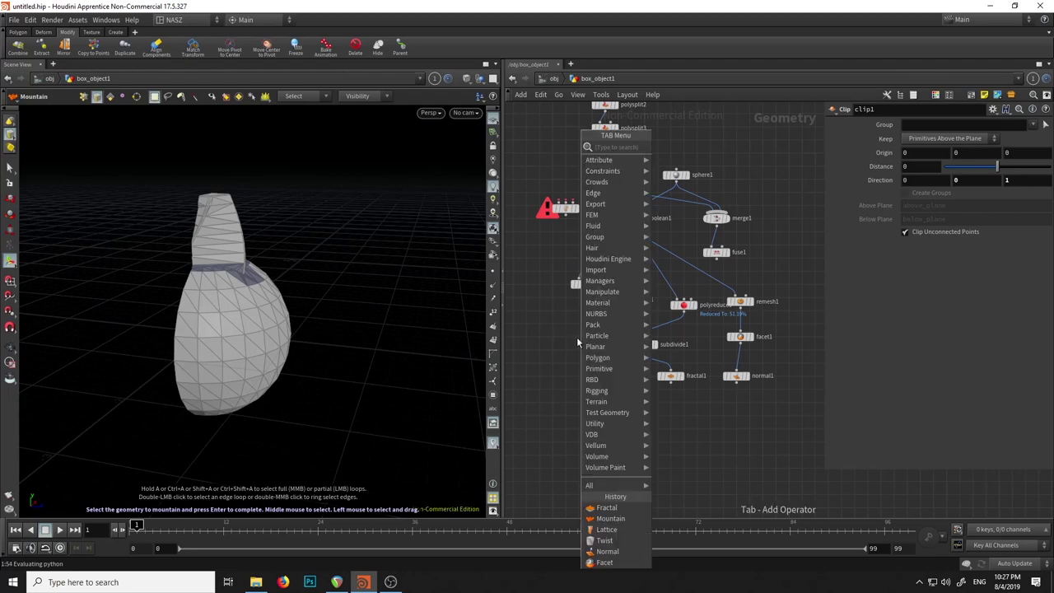
Add a Mirror node below clip1, wire clip1 into it, and display mirror1.
text(mi)
click(700, 146)
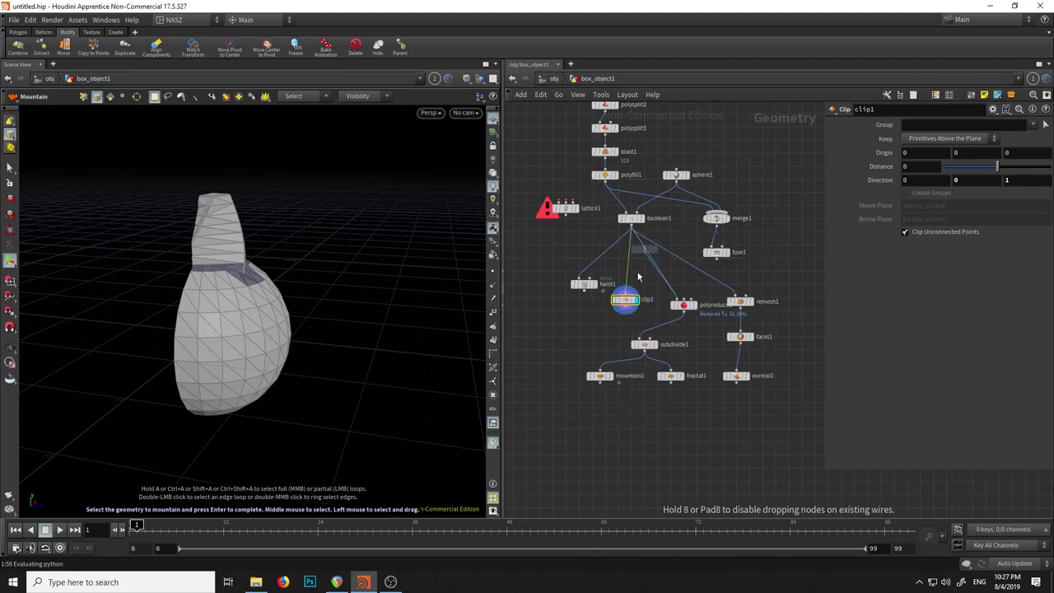
click(607, 330)
scroll(642, 294, up, 5)
click(642, 289)
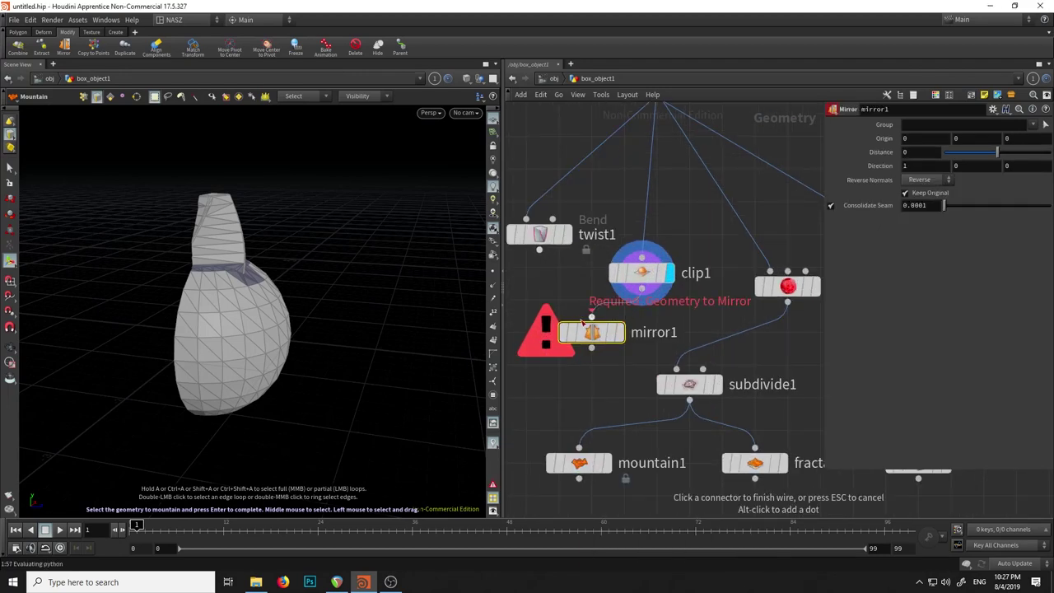
click(591, 315)
click(619, 332)
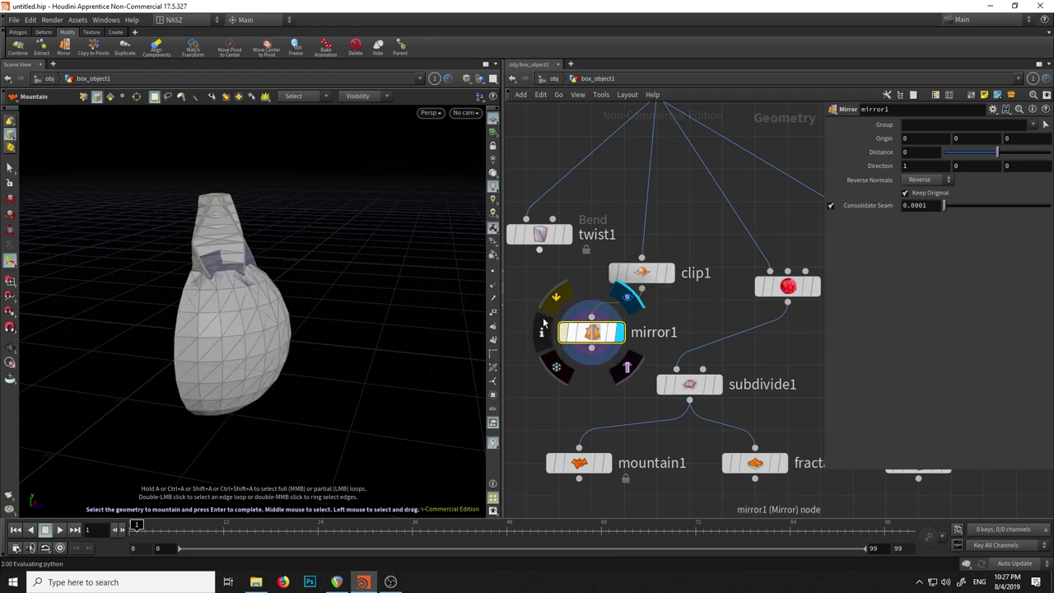
Adjust mirror1's Direction X and Y values while orbiting the mirrored geometry.
drag(383, 308, 400, 322)
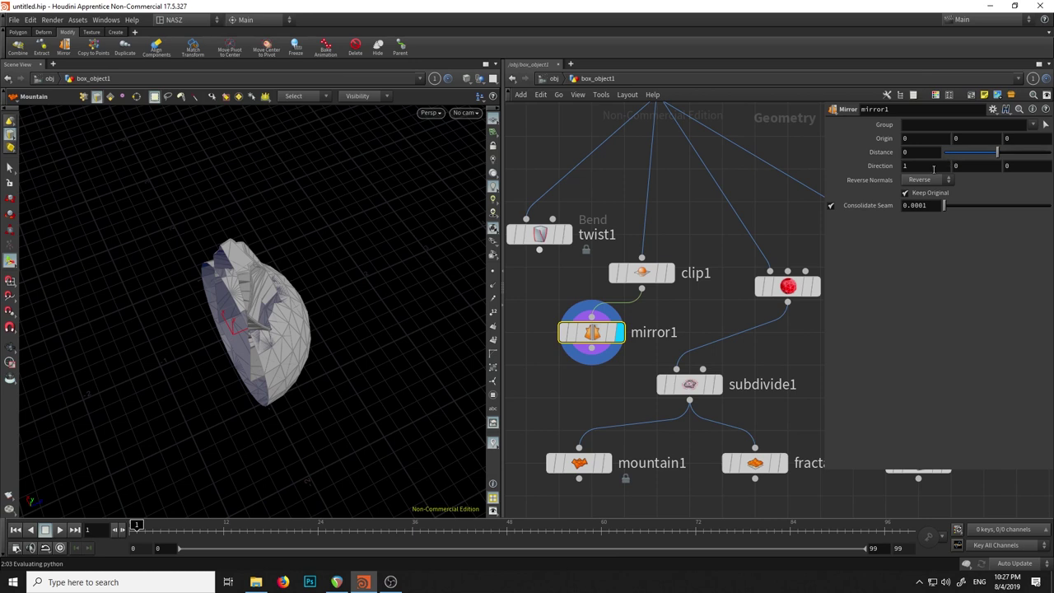
key(Return)
key(Return)
click(915, 166)
text(0)
key(Return)
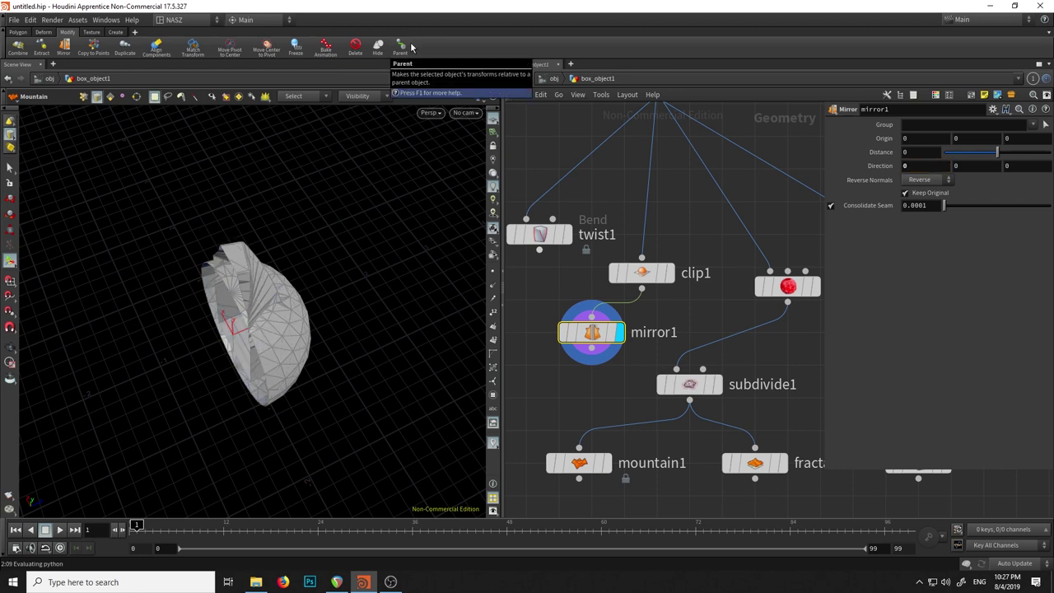
click(964, 168)
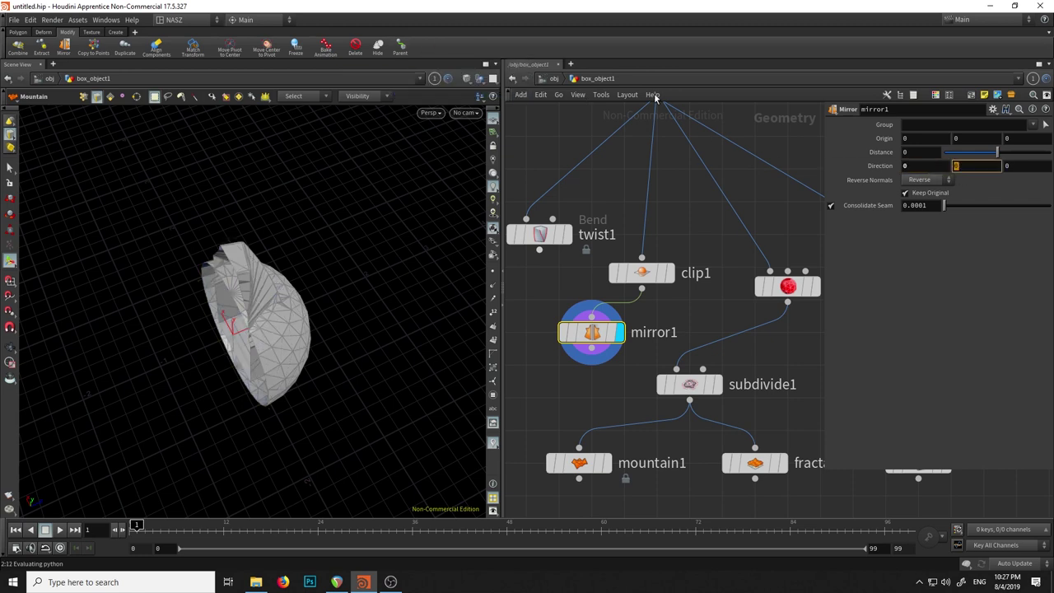
text(1)
key(Return)
key(Escape)
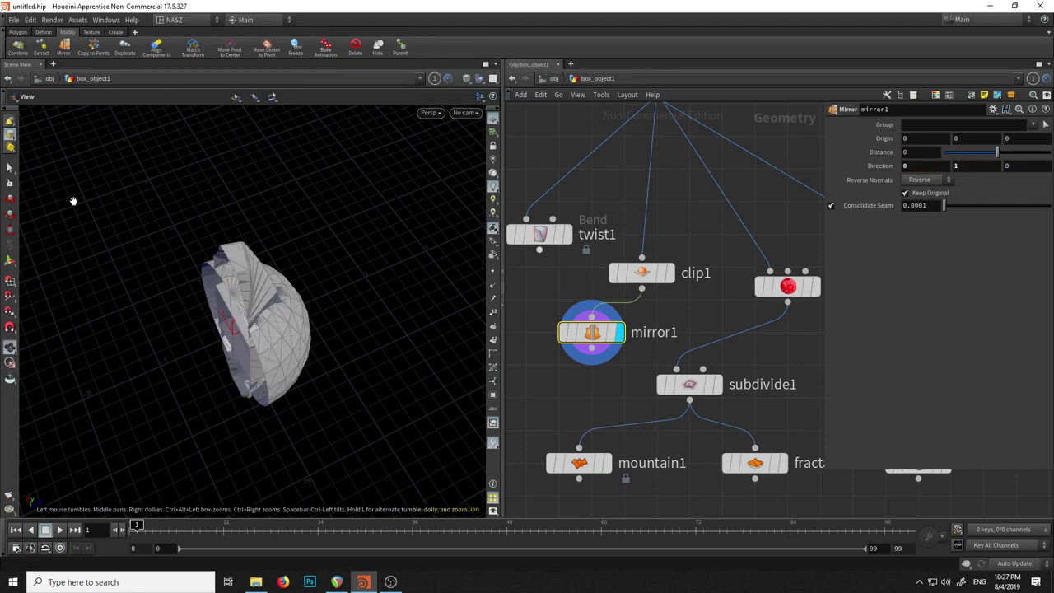
drag(206, 222, 354, 224)
key(Return)
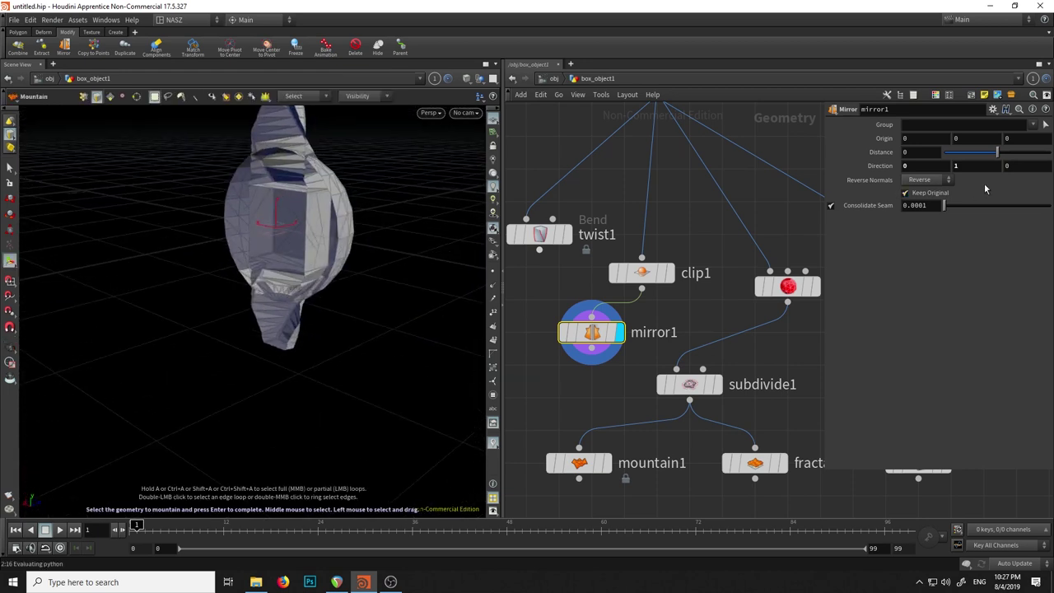
Set mirror1's Direction to 0, 0, 1 and inspect the full bulb-shaped vase.
click(956, 166)
text(0)
key(Return)
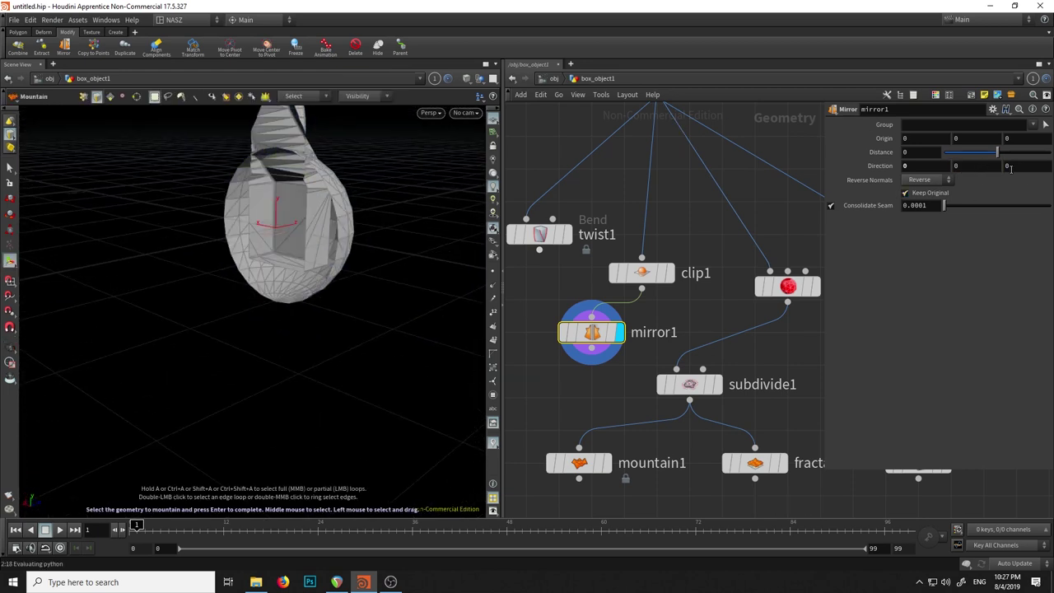
click(1016, 167)
text(1)
key(Return)
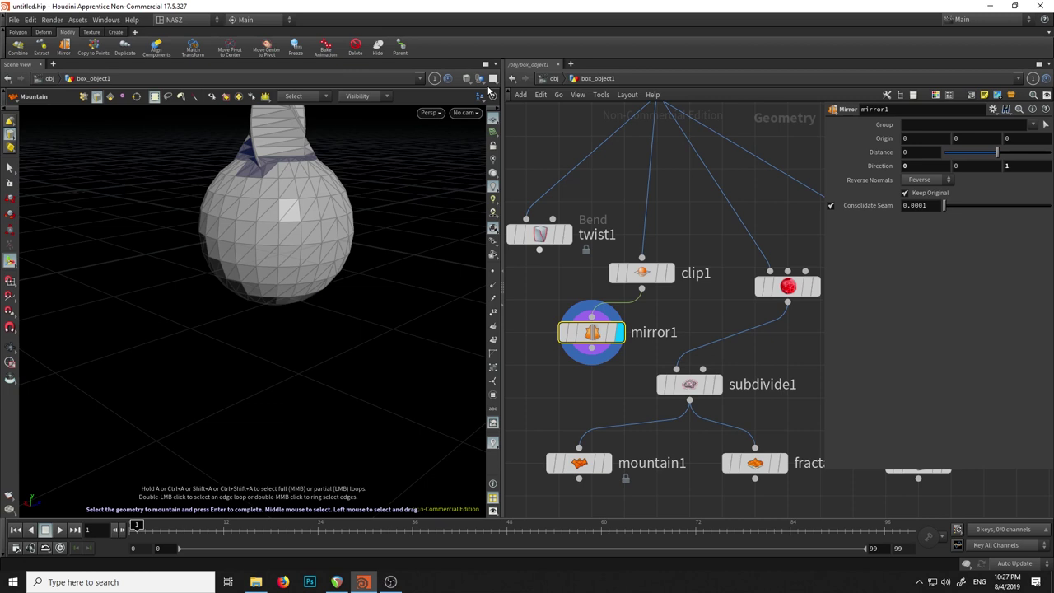
key(Escape)
mouse_move(190, 182)
mouse_down()
mouse_move(203, 305)
mouse_move(138, 337)
mouse_move(165, 325)
mouse_up()
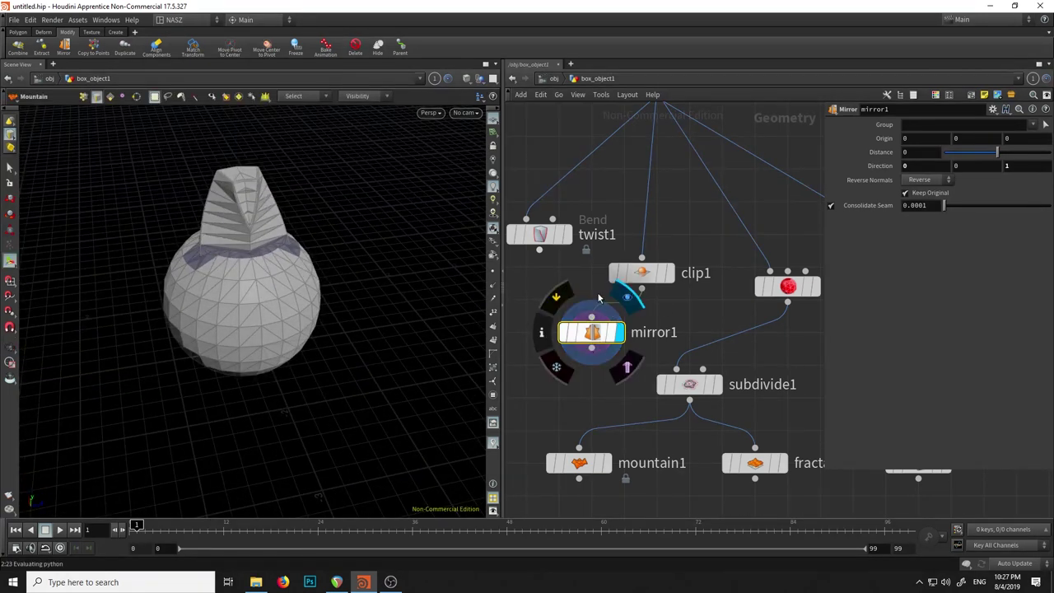
key(Escape)
mouse_move(314, 239)
mouse_down()
mouse_move(349, 189)
mouse_move(303, 239)
mouse_move(334, 205)
mouse_move(273, 217)
mouse_up()
key(q)
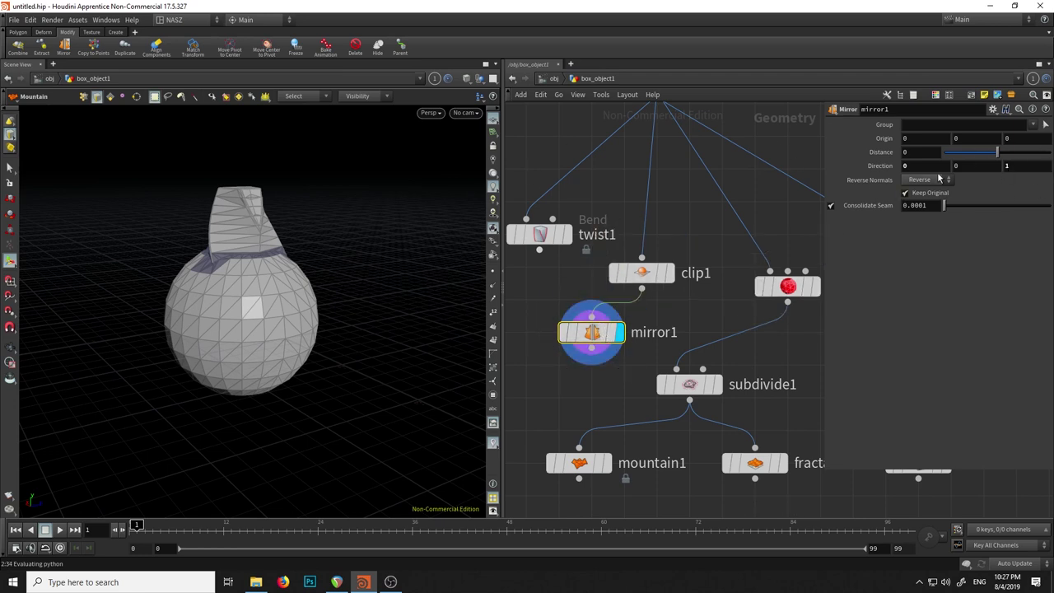
Try a mirror Distance of 0.34, then undo it back to 0.
drag(1004, 157, 998, 161)
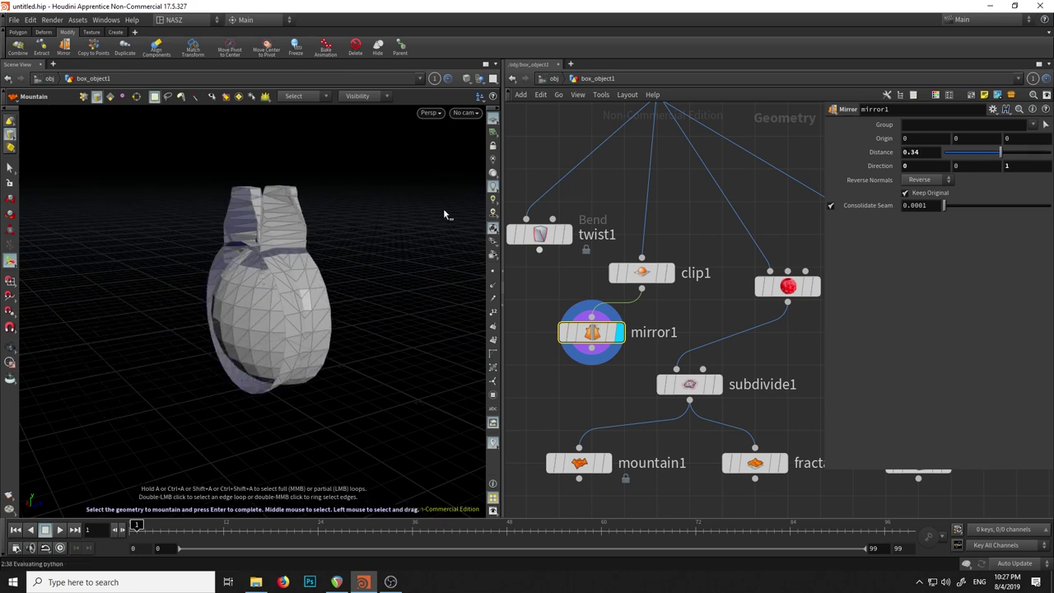
key(ctrl+z)
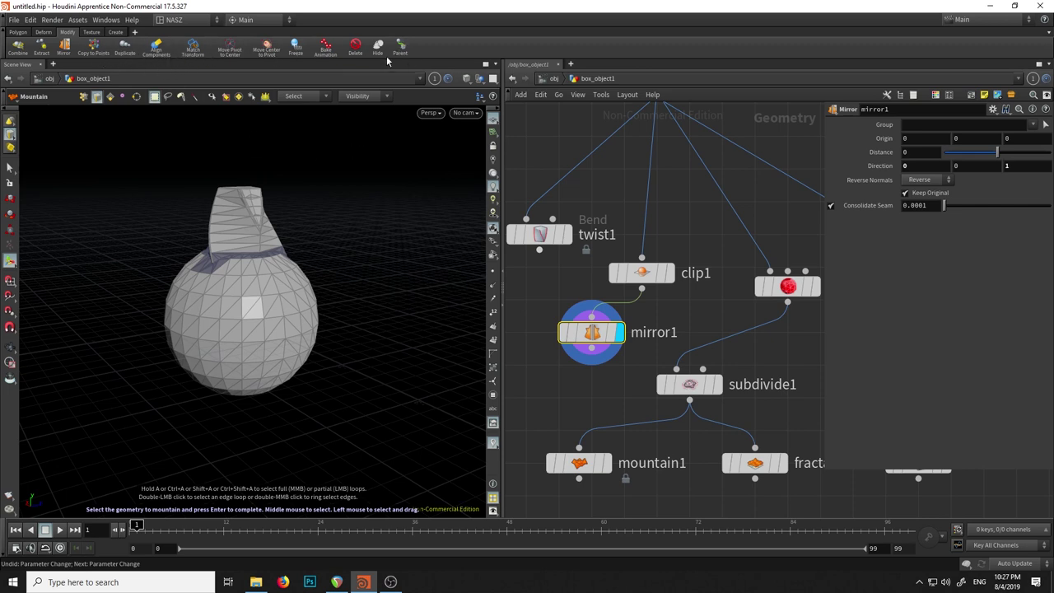
click(116, 32)
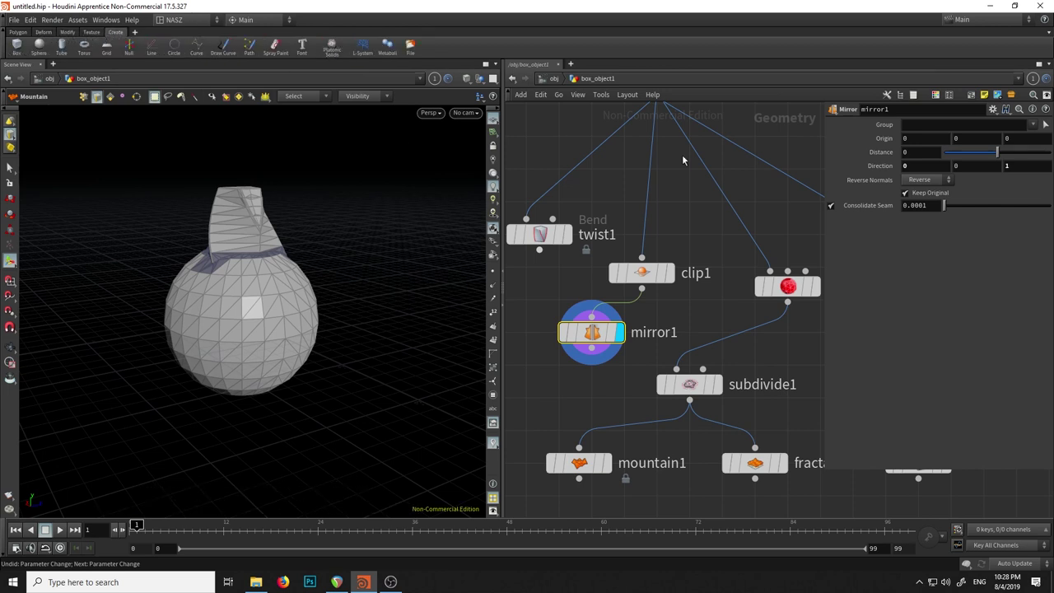
Inspect lattice1's error and frame the whole node network.
scroll(682, 154, down, 3)
scroll(650, 176, down, 2)
scroll(652, 180, up, 2)
middle_click(652, 180)
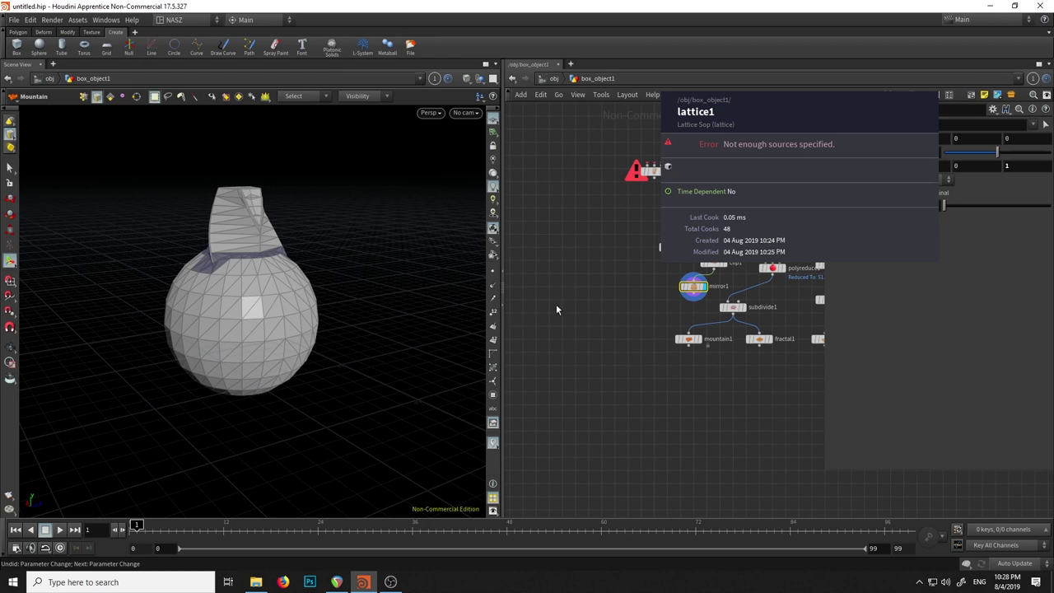
scroll(618, 238, down, 2)
middle_drag(619, 238, 576, 335)
scroll(575, 335, down, 3)
scroll(575, 335, up, 3)
scroll(625, 313, down, 2)
scroll(722, 231, up, 2)
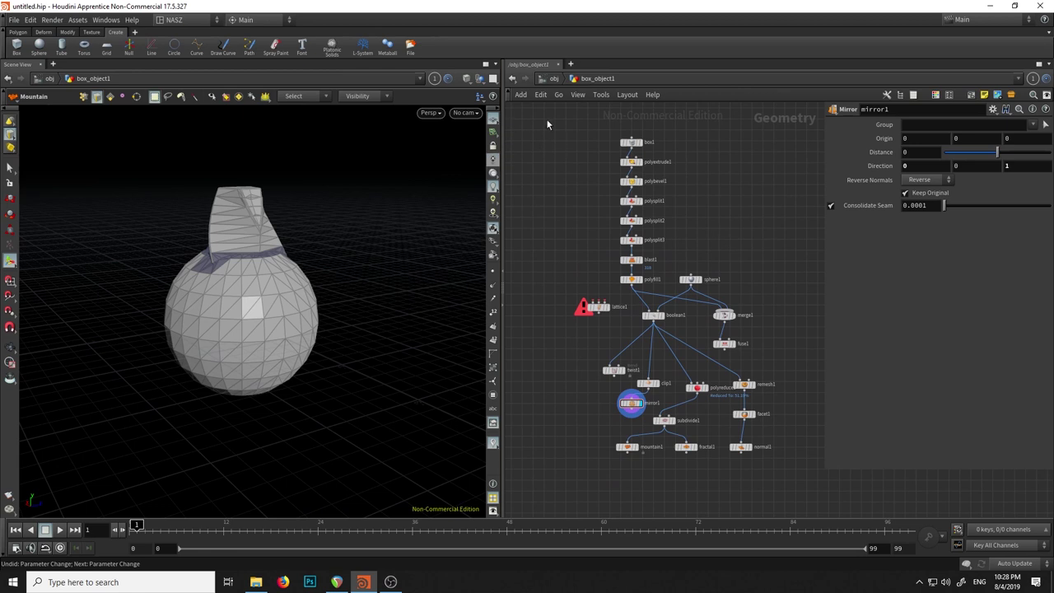
Select the erroring lattice1 node and delete it.
drag(547, 123, 582, 130)
drag(581, 129, 537, 150)
click(599, 307)
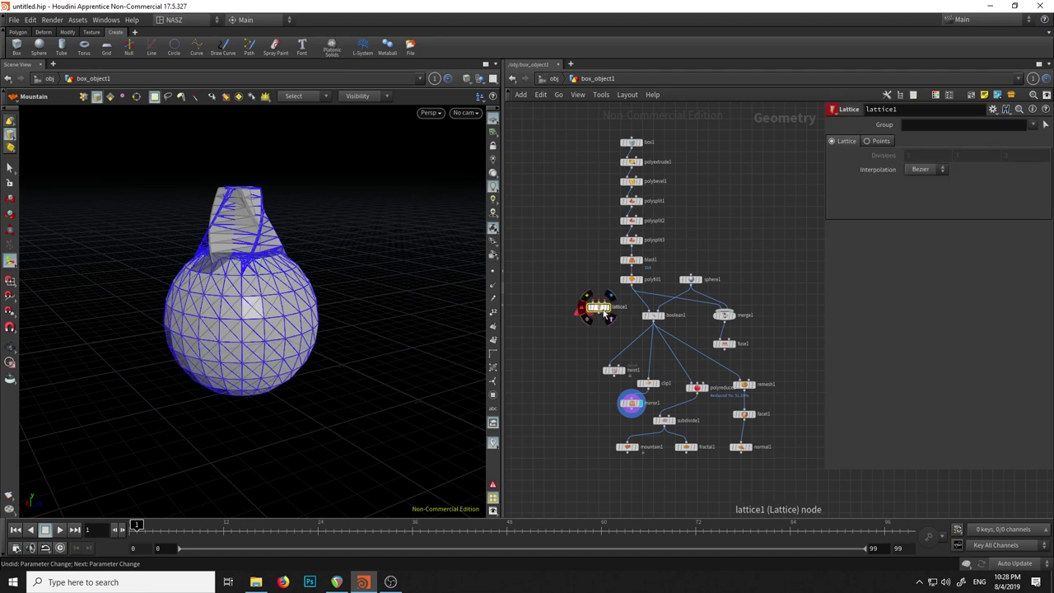
key(Delete)
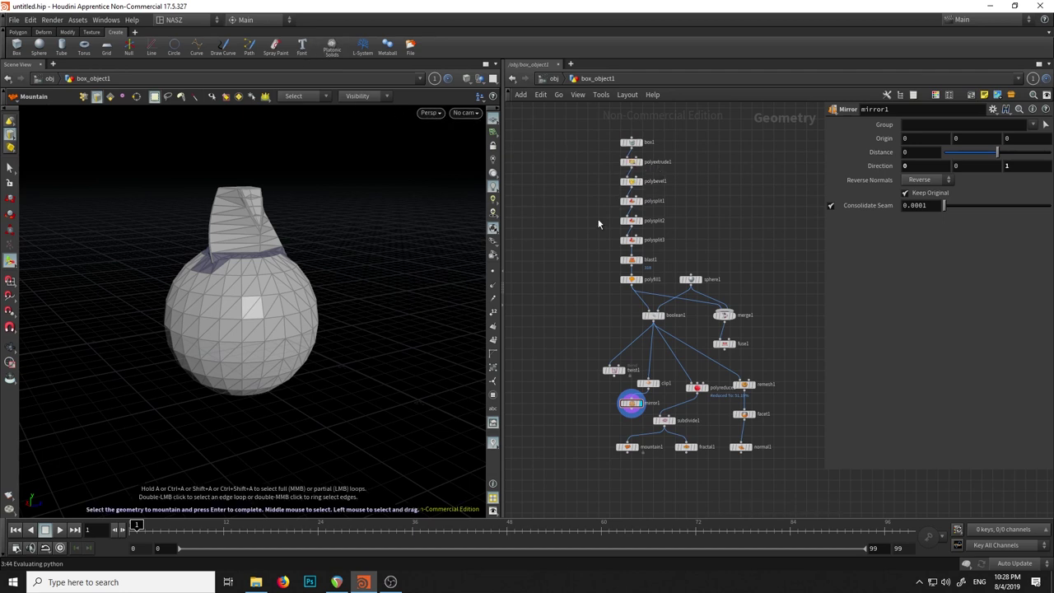
middle_drag(539, 212, 620, 218)
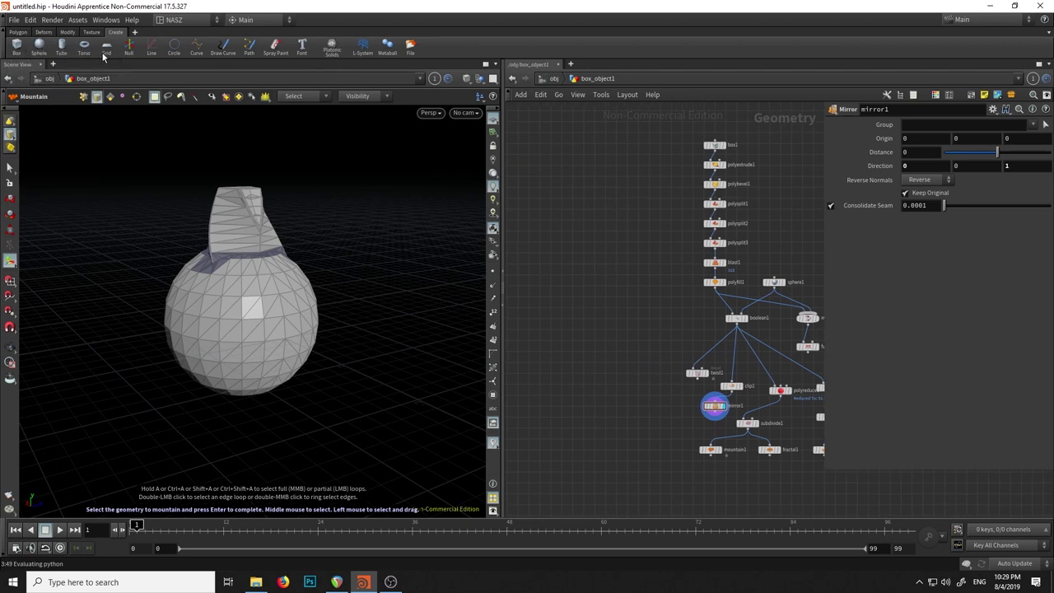
Place a new Platonic Solids object and hide box_object1, then dive into platonic_object1.
click(332, 47)
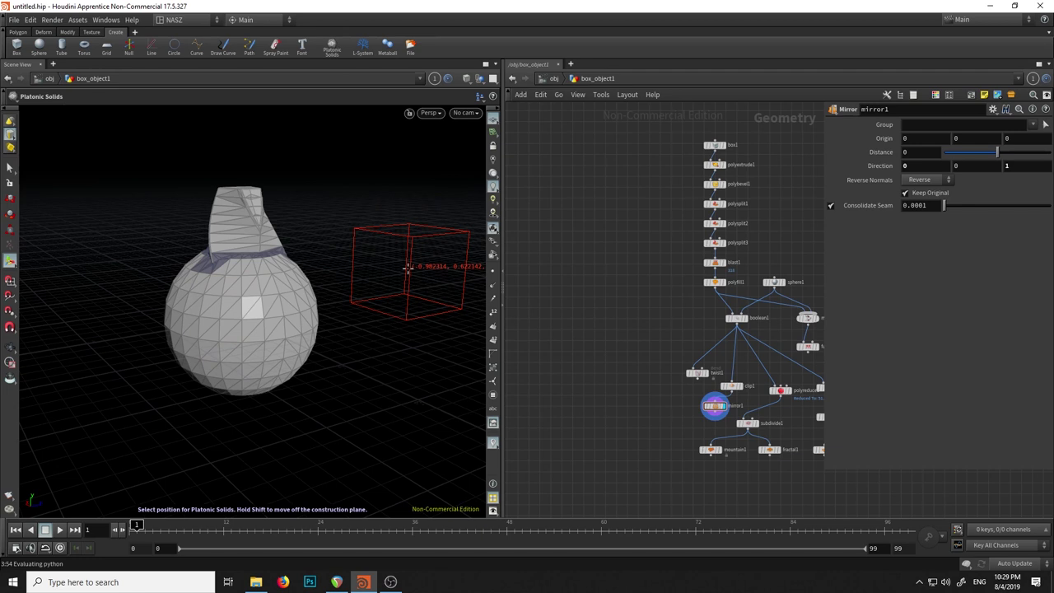
click(408, 267)
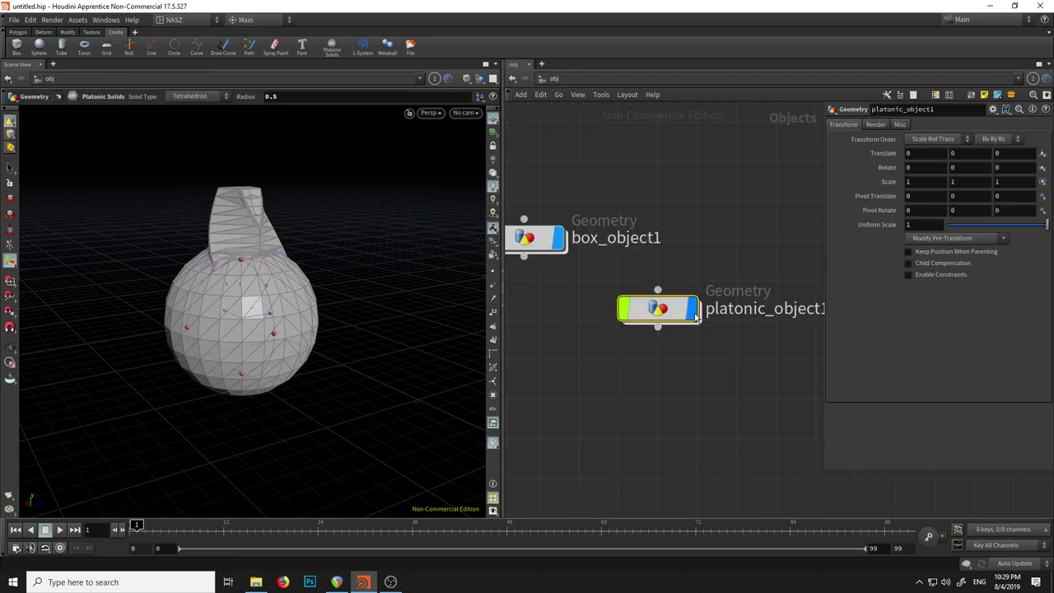
click(558, 242)
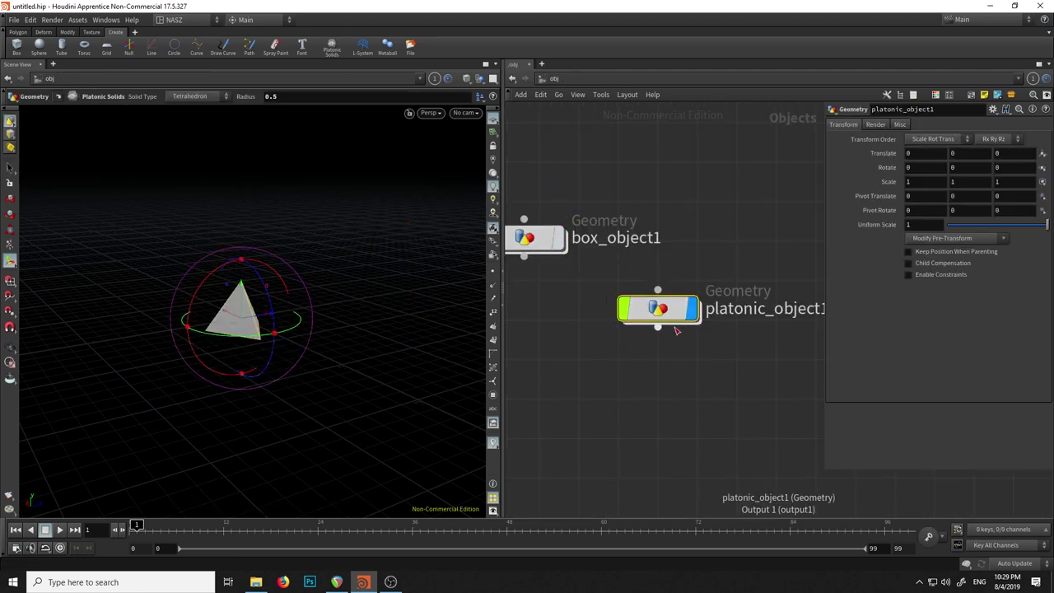
double_click(658, 309)
middle_drag(709, 220, 571, 184)
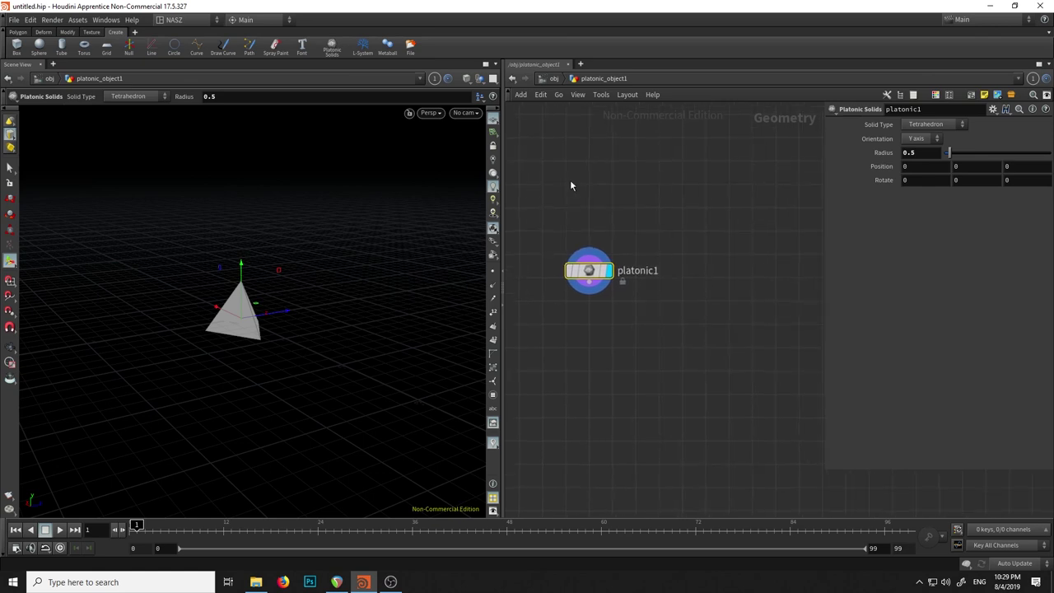
scroll(576, 206, up, 3)
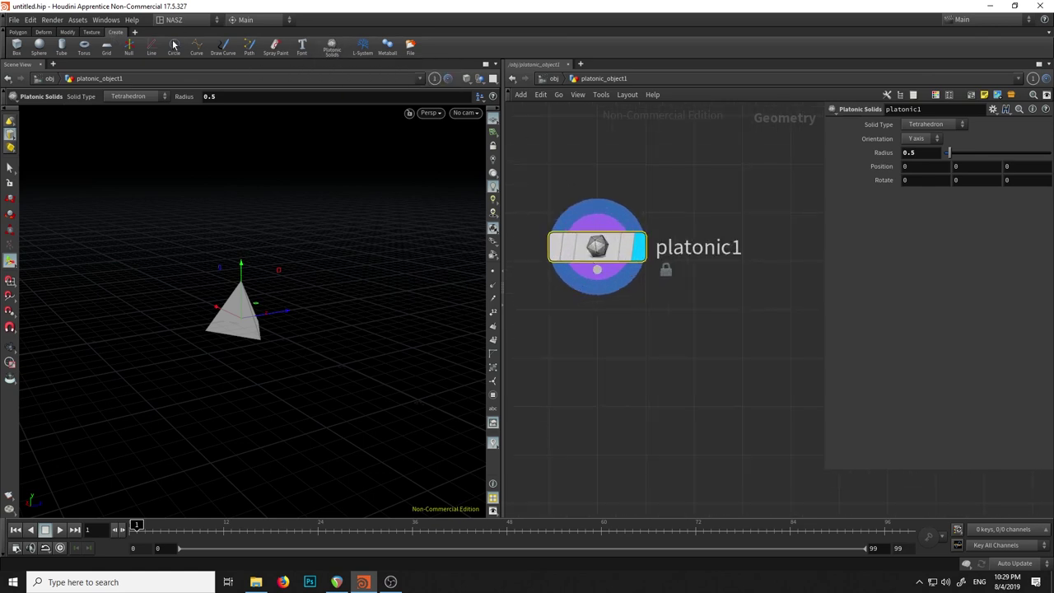
Cycle platonic1's Solid Type through Cube, Octahedron and Soccer Ball.
click(946, 125)
click(943, 140)
click(949, 126)
click(943, 156)
click(952, 126)
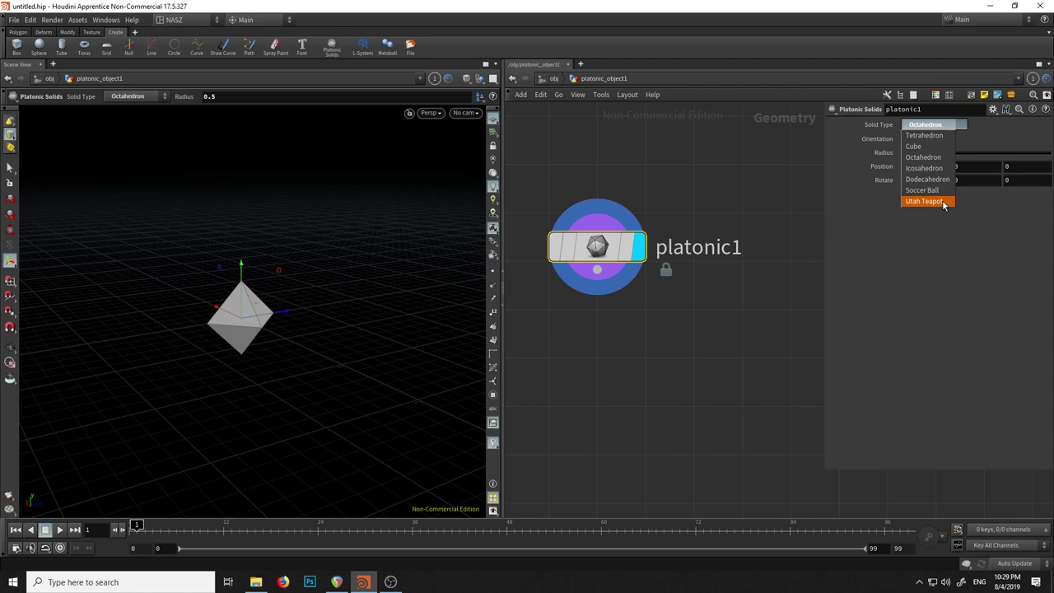
click(924, 190)
key(Escape)
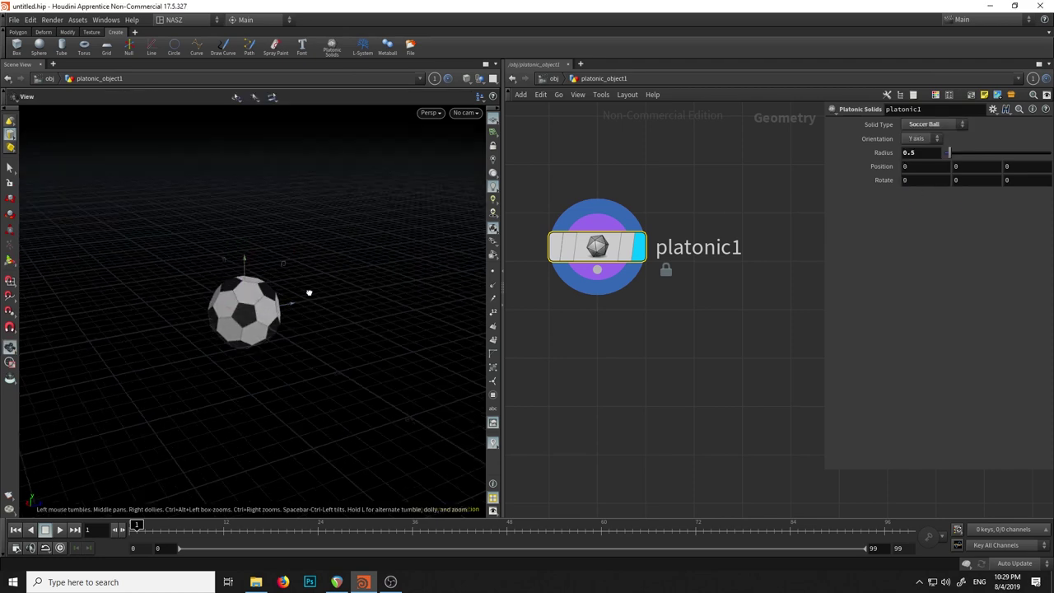
scroll(299, 327, up, 3)
scroll(299, 327, up, 3)
scroll(299, 327, up, 2)
key(Return)
Change the solid to a Dodecahedron and orbit around it.
click(936, 124)
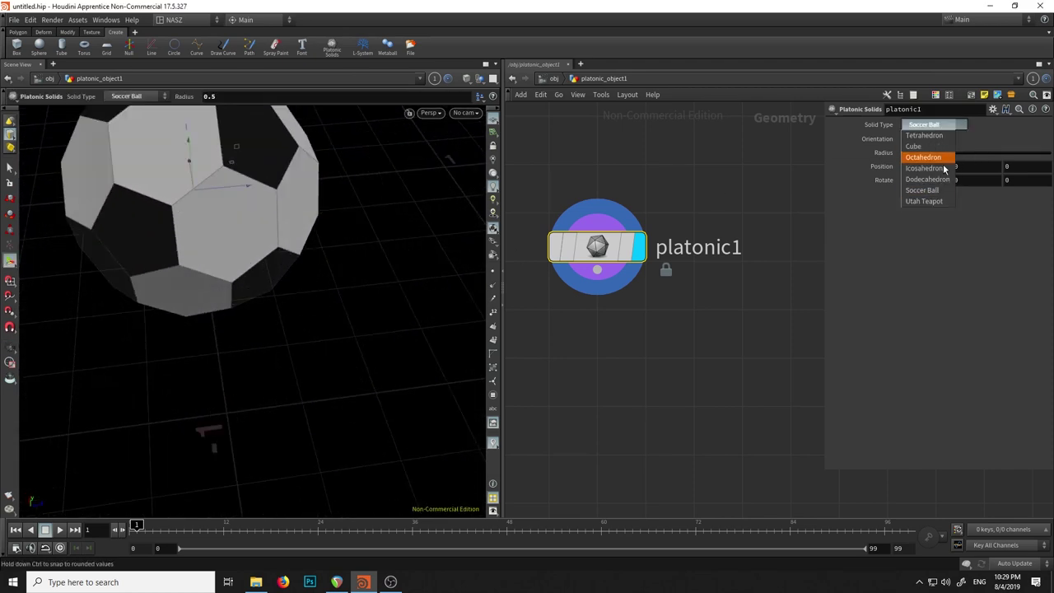
click(926, 178)
key(Escape)
scroll(306, 204, down, 3)
mouse_move(294, 242)
mouse_down()
mouse_move(259, 210)
mouse_move(346, 247)
mouse_up()
key(Return)
Set the Solid Type to Utah Teapot and orbit to view the teapot.
click(937, 125)
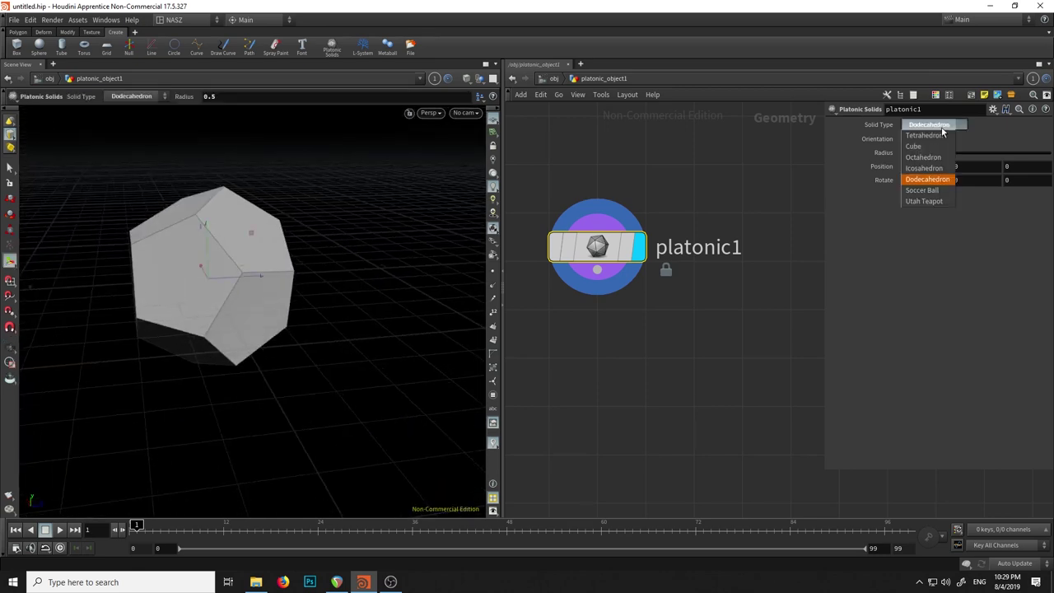
click(929, 206)
key(Escape)
mouse_move(340, 247)
mouse_down()
mouse_move(440, 228)
mouse_move(403, 287)
mouse_move(313, 244)
mouse_move(186, 266)
mouse_move(291, 280)
mouse_move(353, 268)
mouse_move(299, 254)
mouse_move(395, 252)
mouse_move(431, 279)
mouse_move(452, 277)
mouse_move(447, 290)
mouse_up()
key(Return)
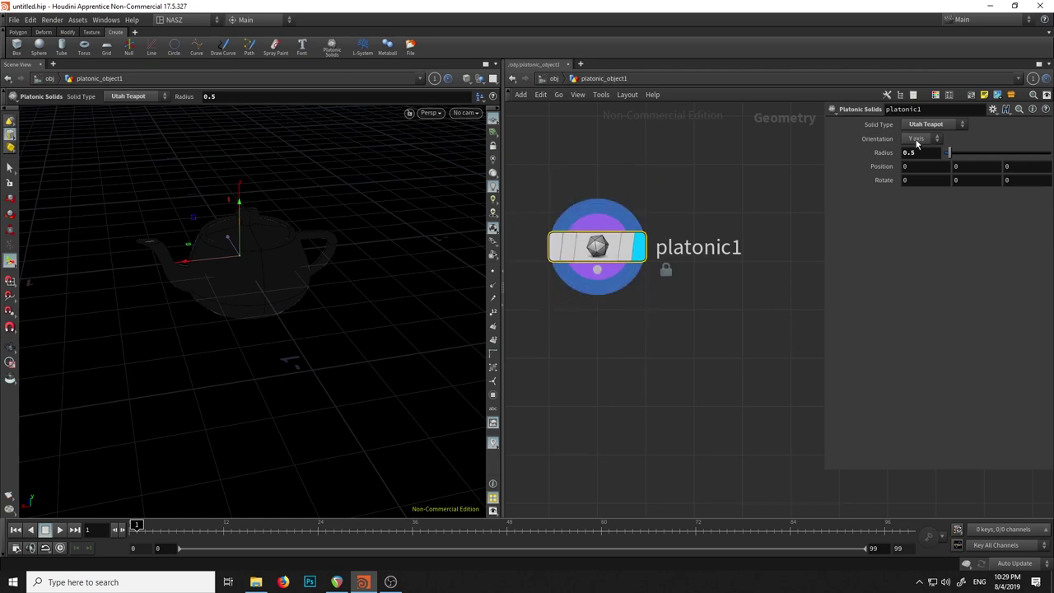
middle_drag(590, 297, 711, 280)
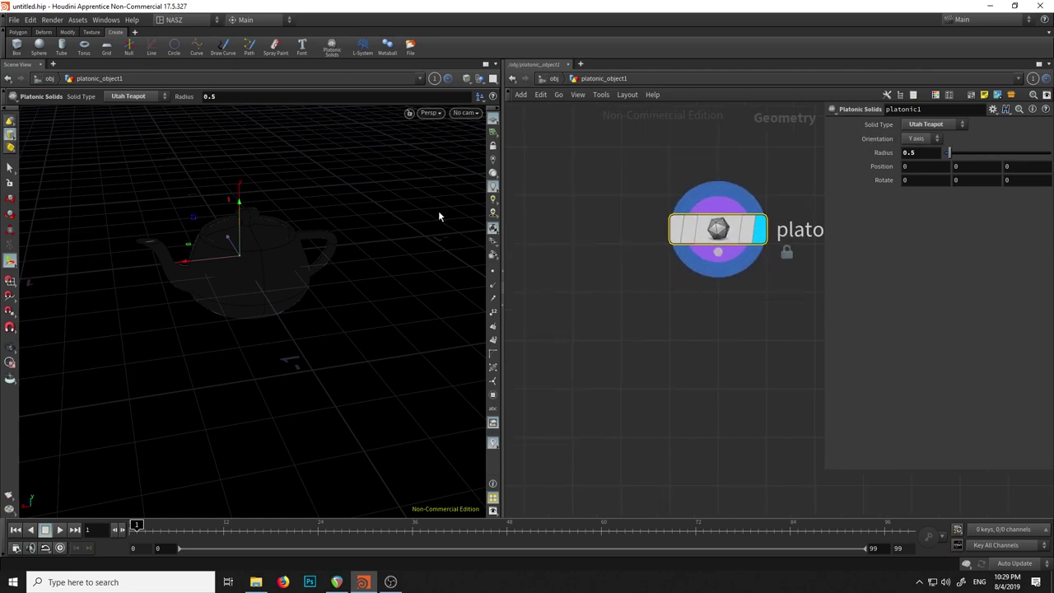